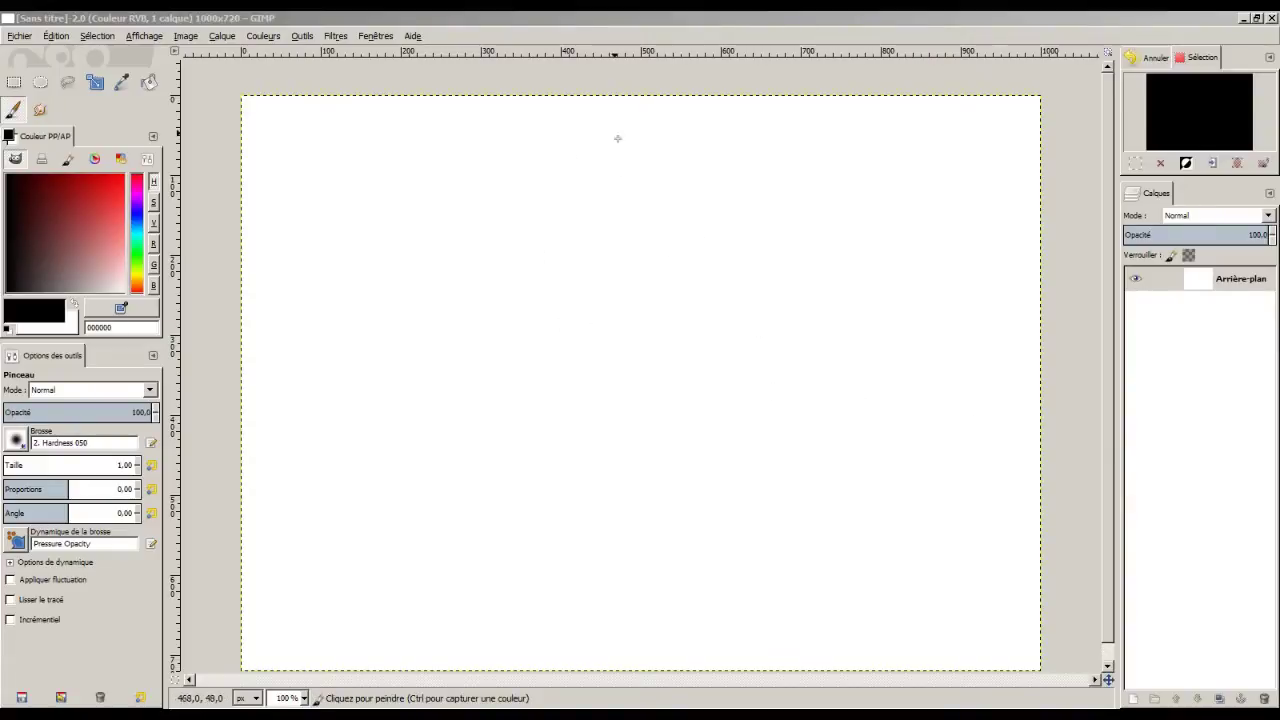
Hide the layer boundary outline around the canvas.
{"action": "left_click", "coordinate": [591, 22]}
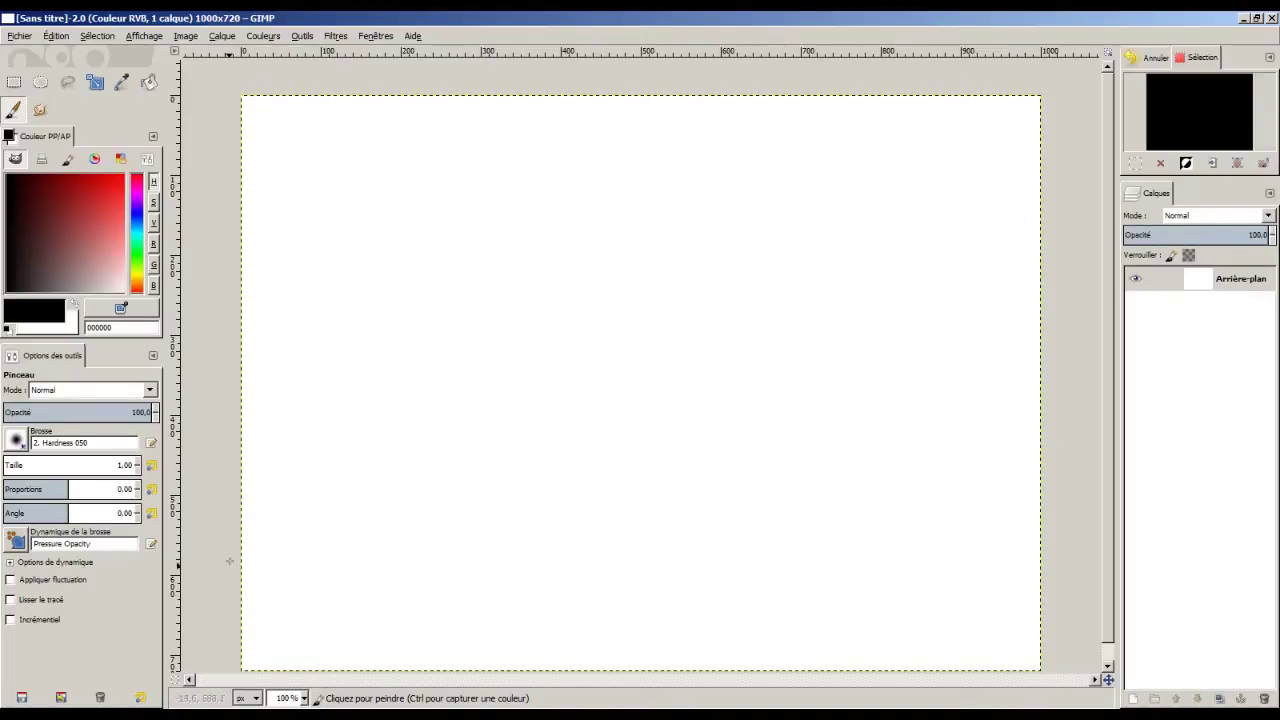
{"action": "left_click", "coordinate": [150, 37]}
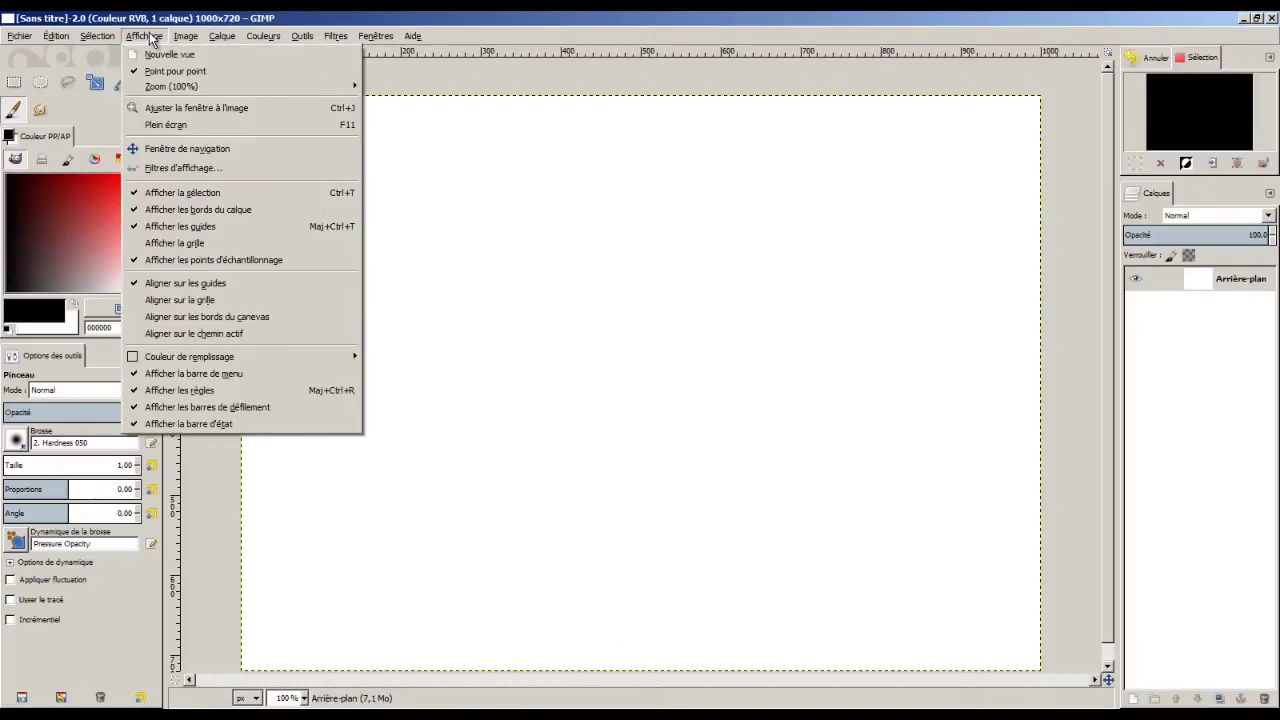
{"action": "left_click", "coordinate": [241, 214]}
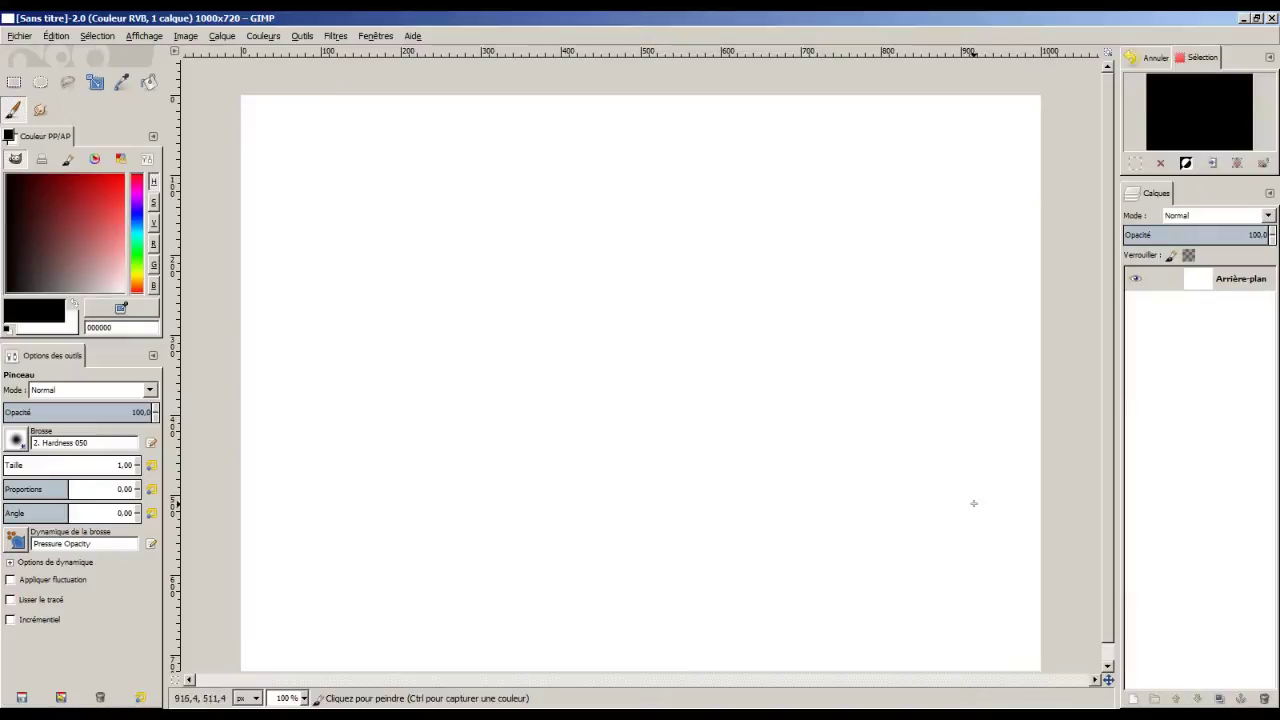
{"action": "scroll", "coordinate": [1103, 365], "scroll_direction": "down", "scroll_amount": 1}
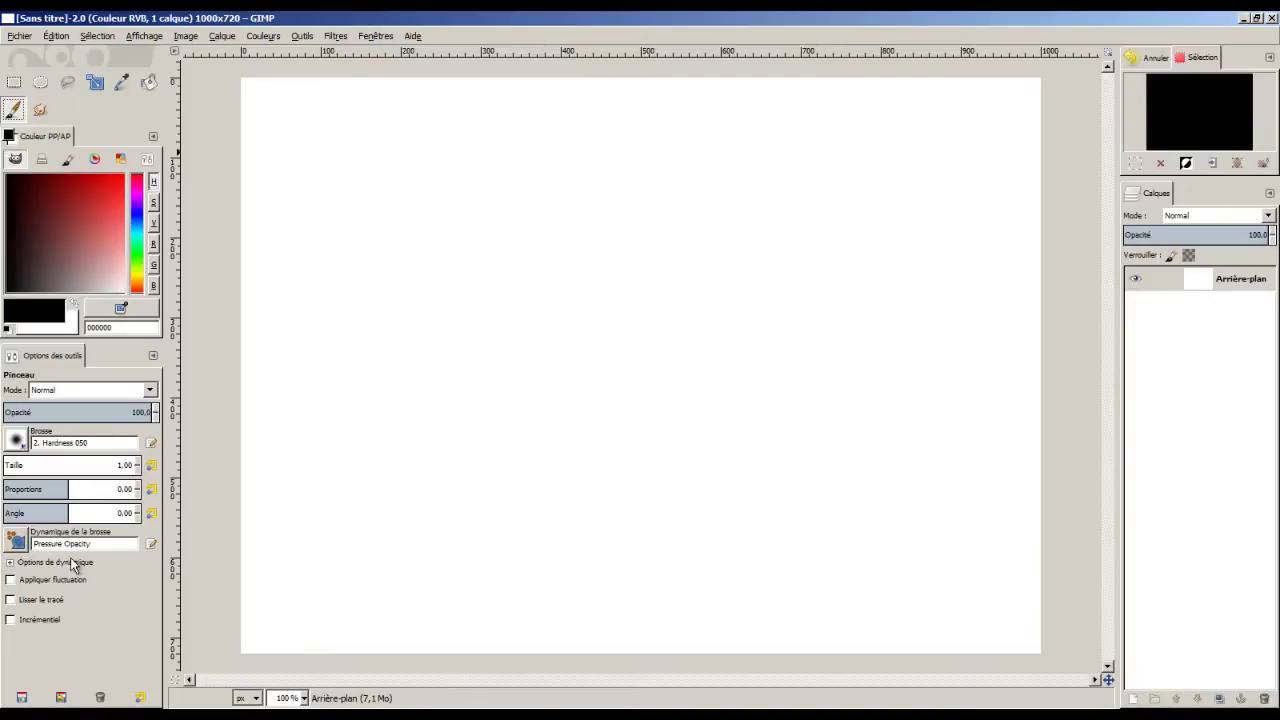
Open the brush dynamics dialog and detach it as a floating window over the canvas.
{"action": "left_click", "coordinate": [17, 543]}
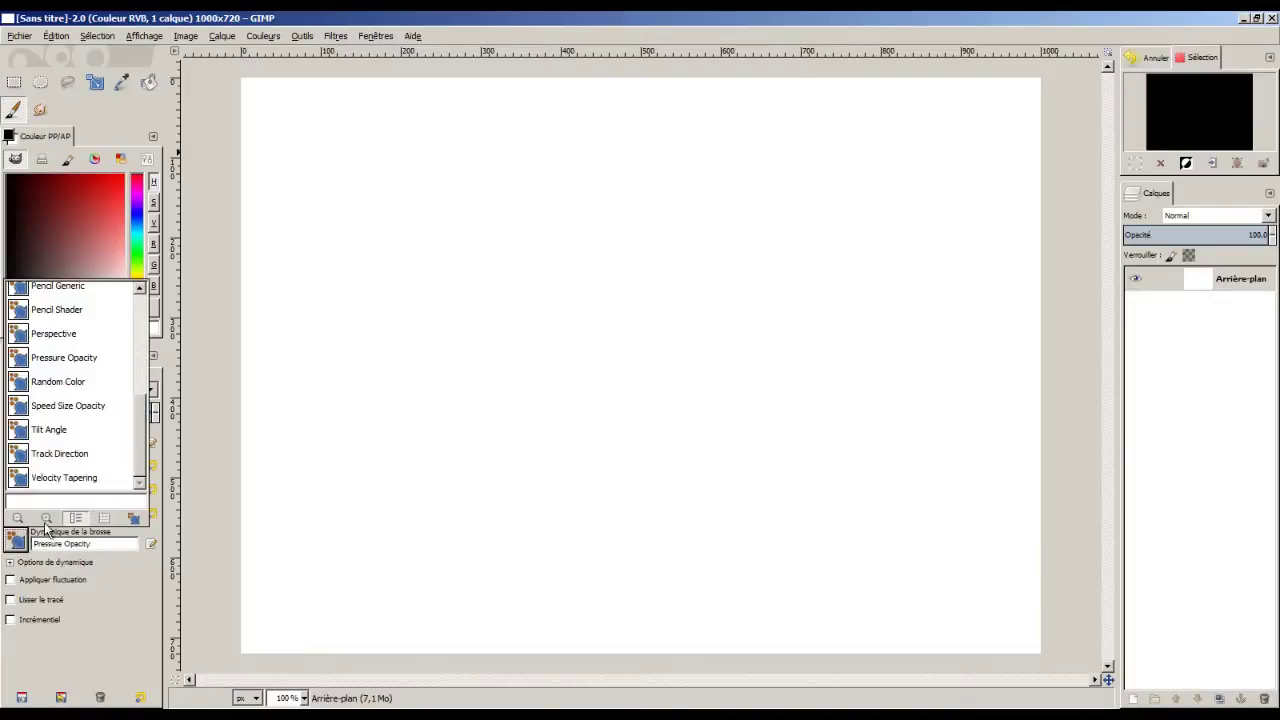
{"action": "left_click_drag", "start_coordinate": [139, 441], "coordinate": [129, 318]}
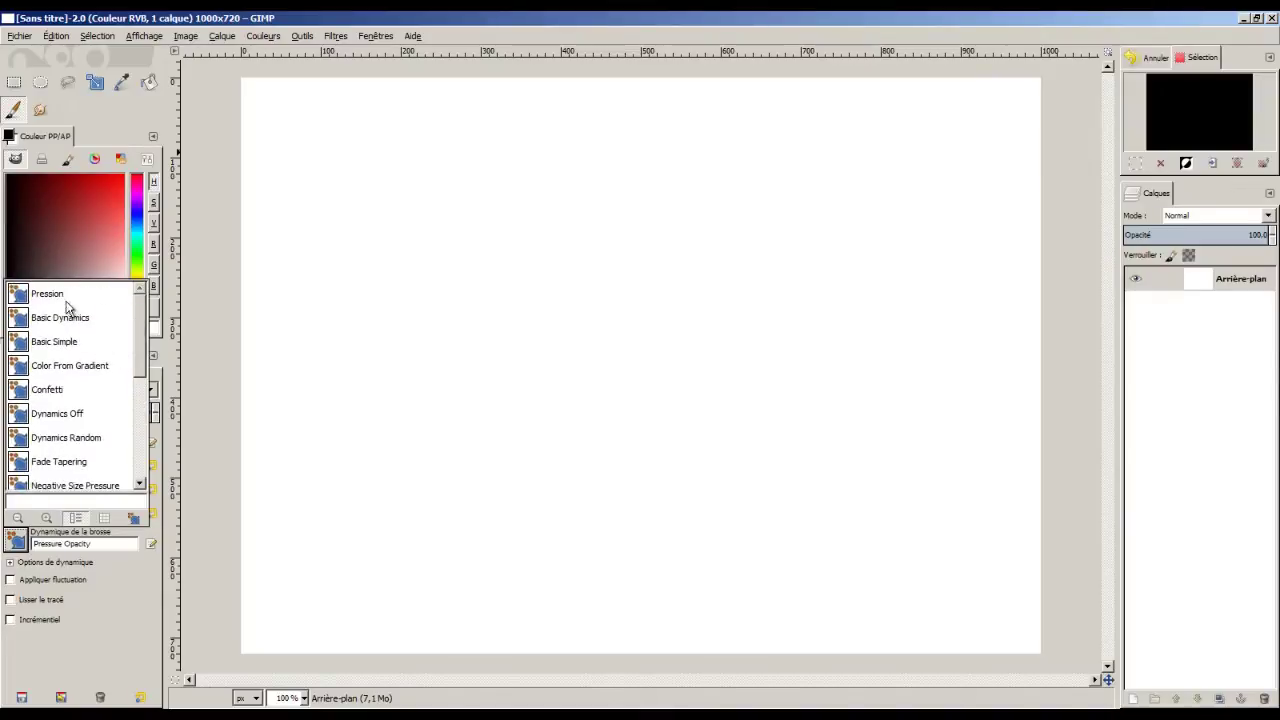
{"action": "left_click", "coordinate": [133, 517]}
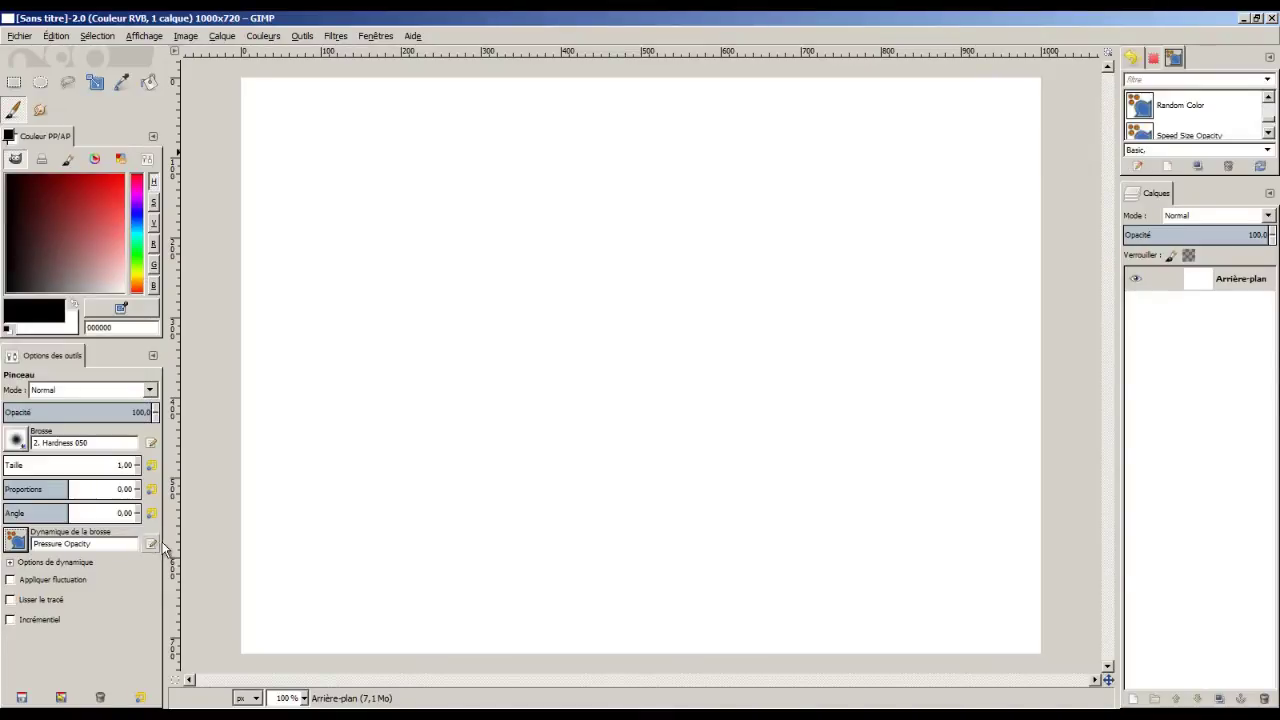
{"action": "mouse_move", "coordinate": [1174, 57]}
{"action": "left_mouse_down"}
{"action": "mouse_move", "coordinate": [600, 398]}
{"action": "mouse_move", "coordinate": [630, 300]}
{"action": "left_mouse_up"}
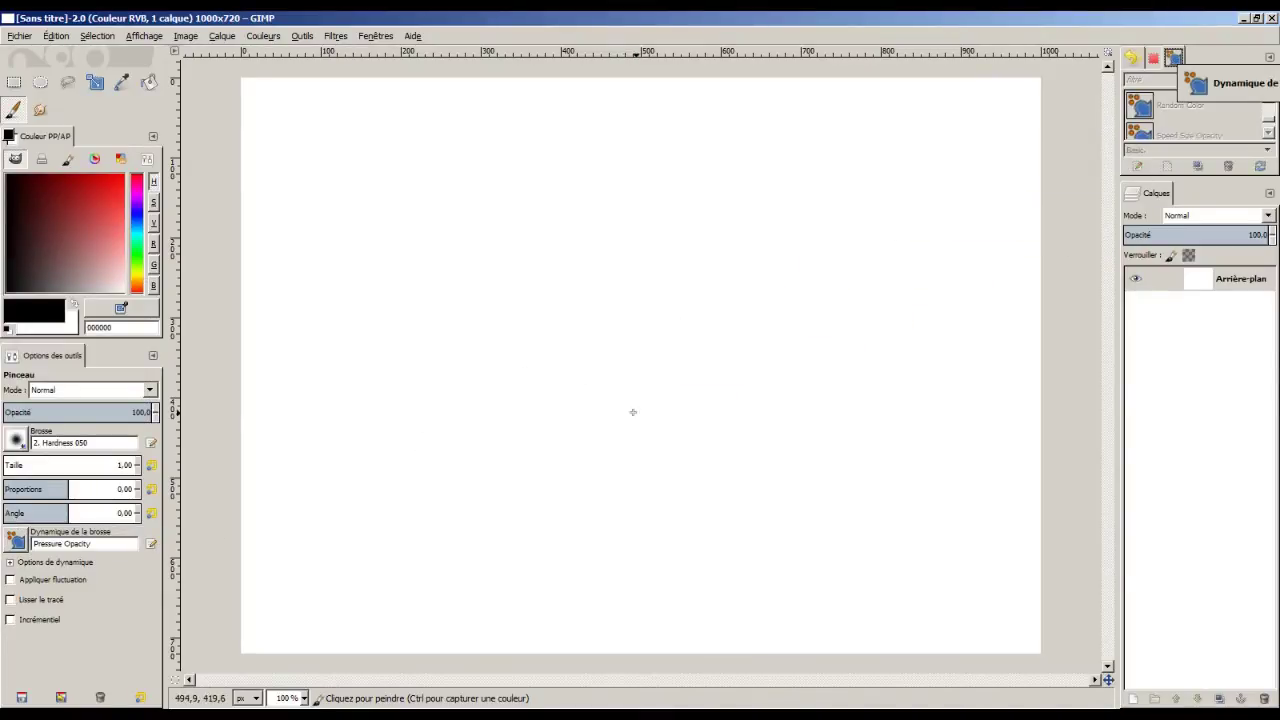
{"action": "mouse_move", "coordinate": [757, 455]}
{"action": "left_mouse_down"}
{"action": "mouse_move", "coordinate": [765, 368]}
{"action": "mouse_move", "coordinate": [763, 468]}
{"action": "mouse_move", "coordinate": [768, 341]}
{"action": "left_mouse_up"}
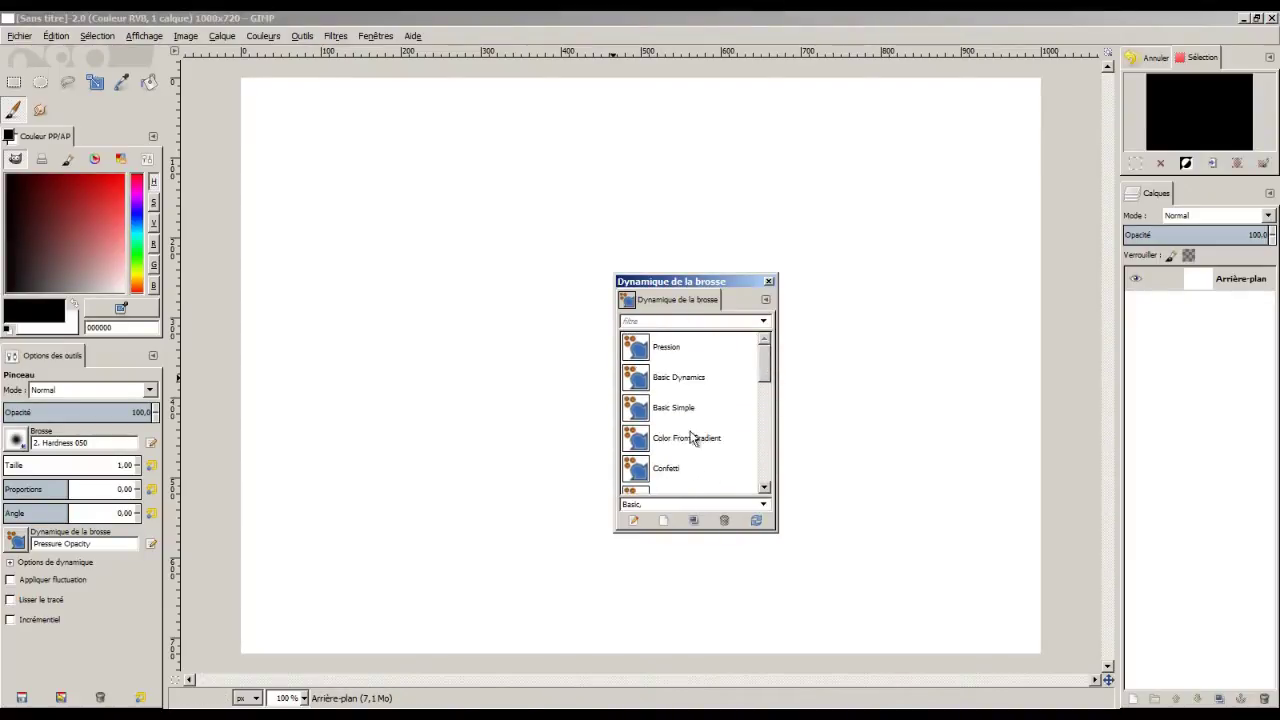
Create a new brush dynamics with pressure mapped to Opacité and Taille, and close the floating dynamics dialog.
{"action": "left_click", "coordinate": [663, 520]}
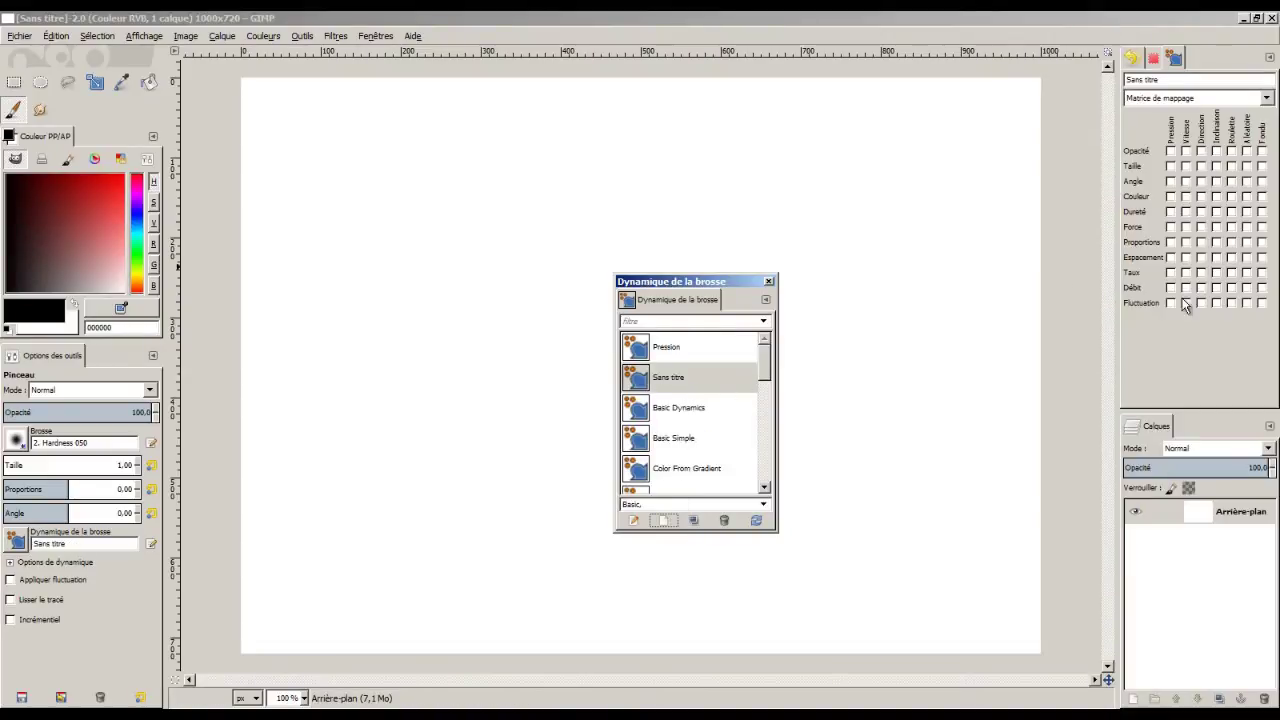
{"action": "left_click", "coordinate": [1170, 151]}
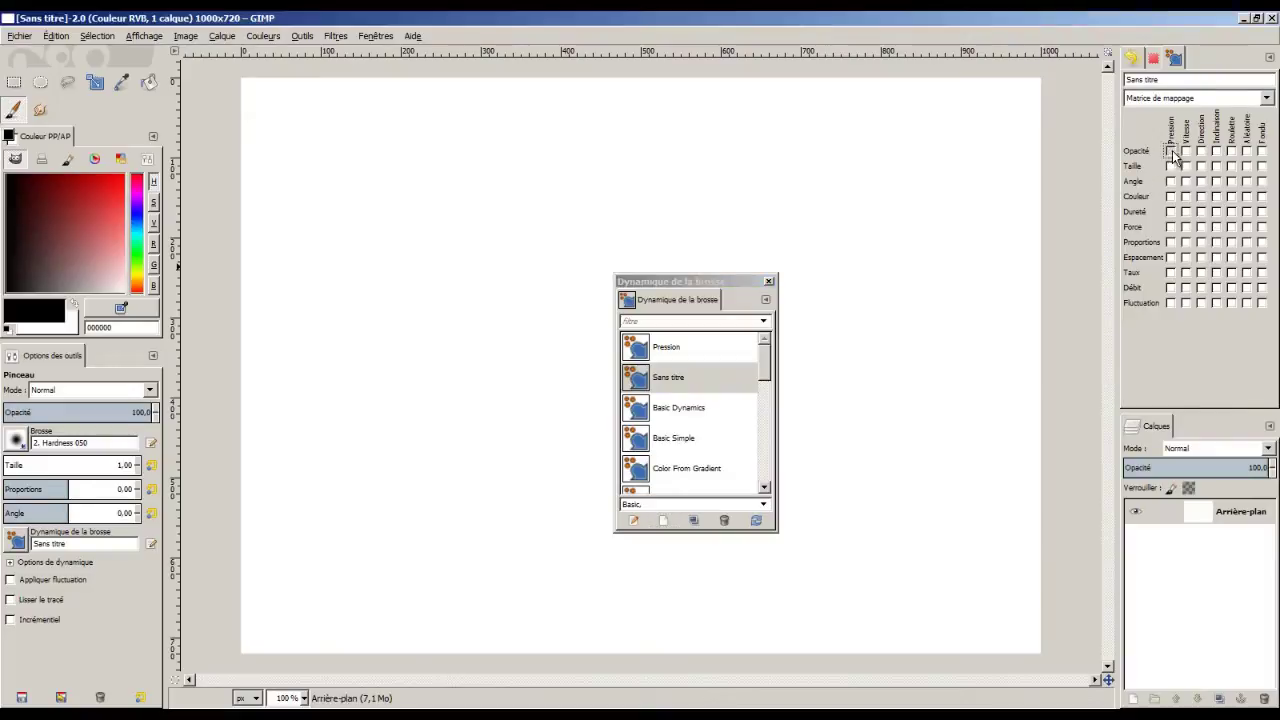
{"action": "left_click", "coordinate": [1170, 166]}
{"action": "left_click", "coordinate": [768, 281]}
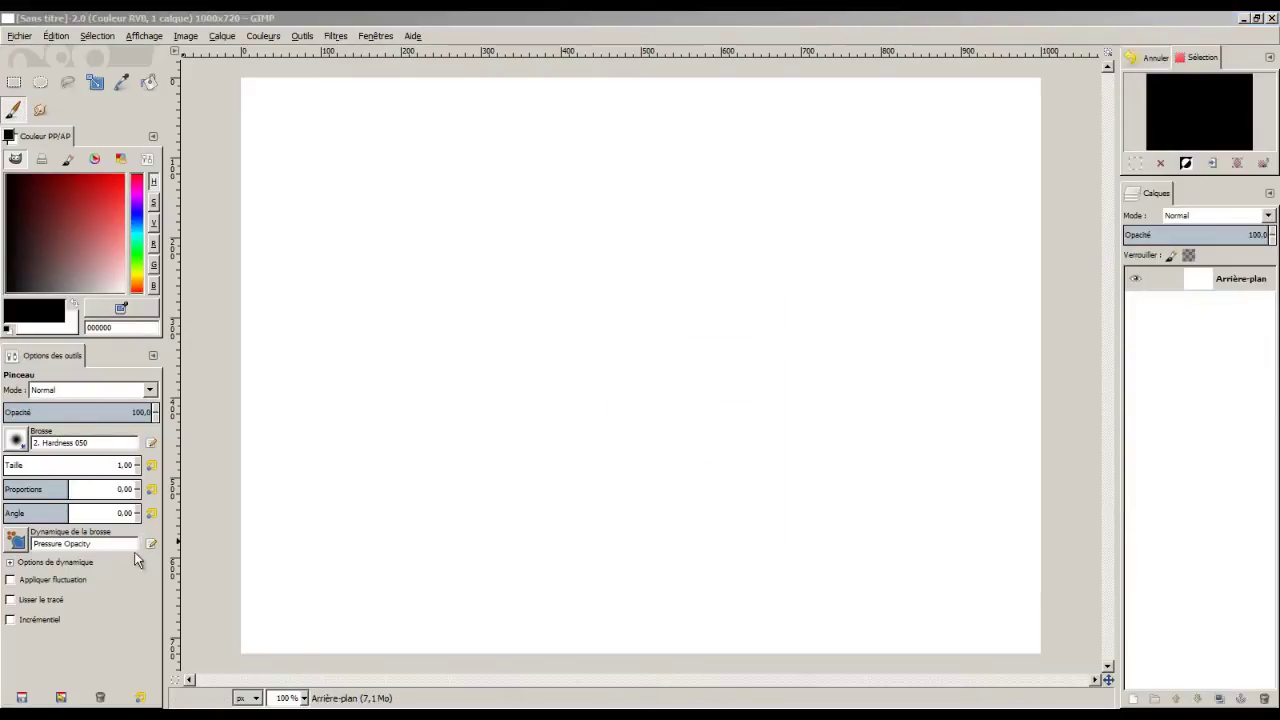
Set the paintbrush dynamics to the Pression preset.
{"action": "left_click", "coordinate": [17, 543]}
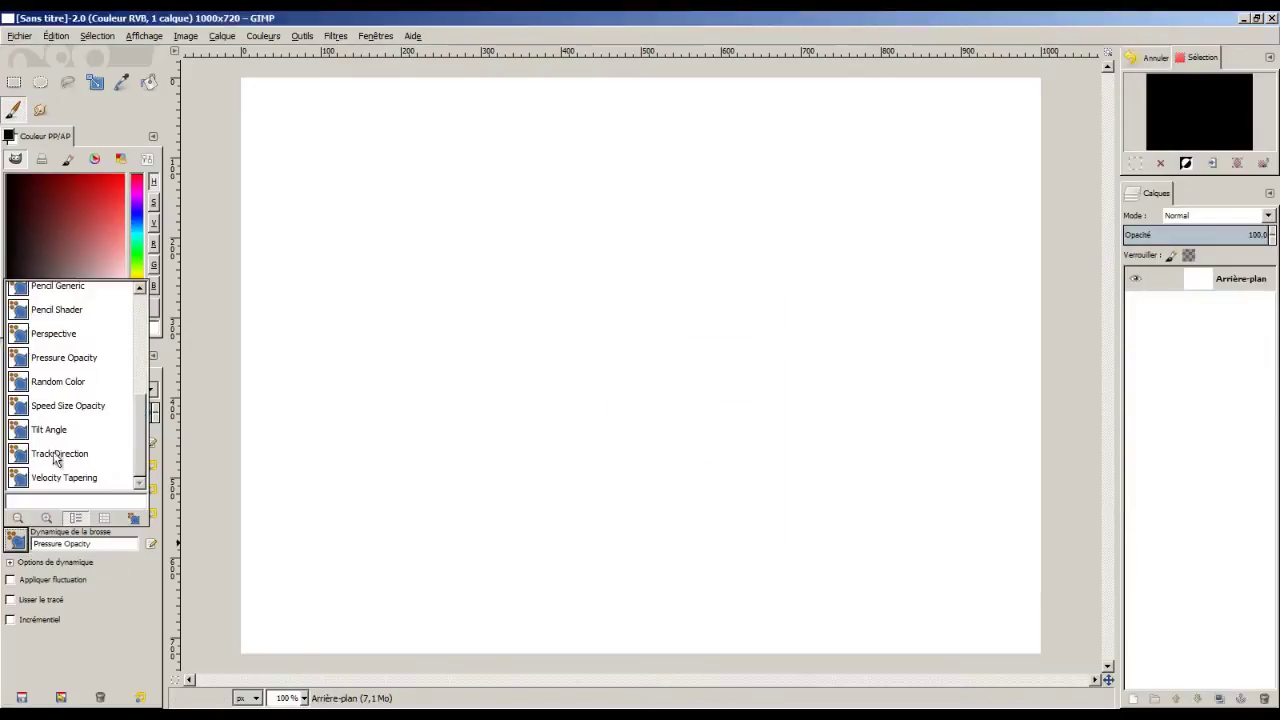
{"action": "scroll", "coordinate": [137, 425], "scroll_direction": "up", "scroll_amount": 5}
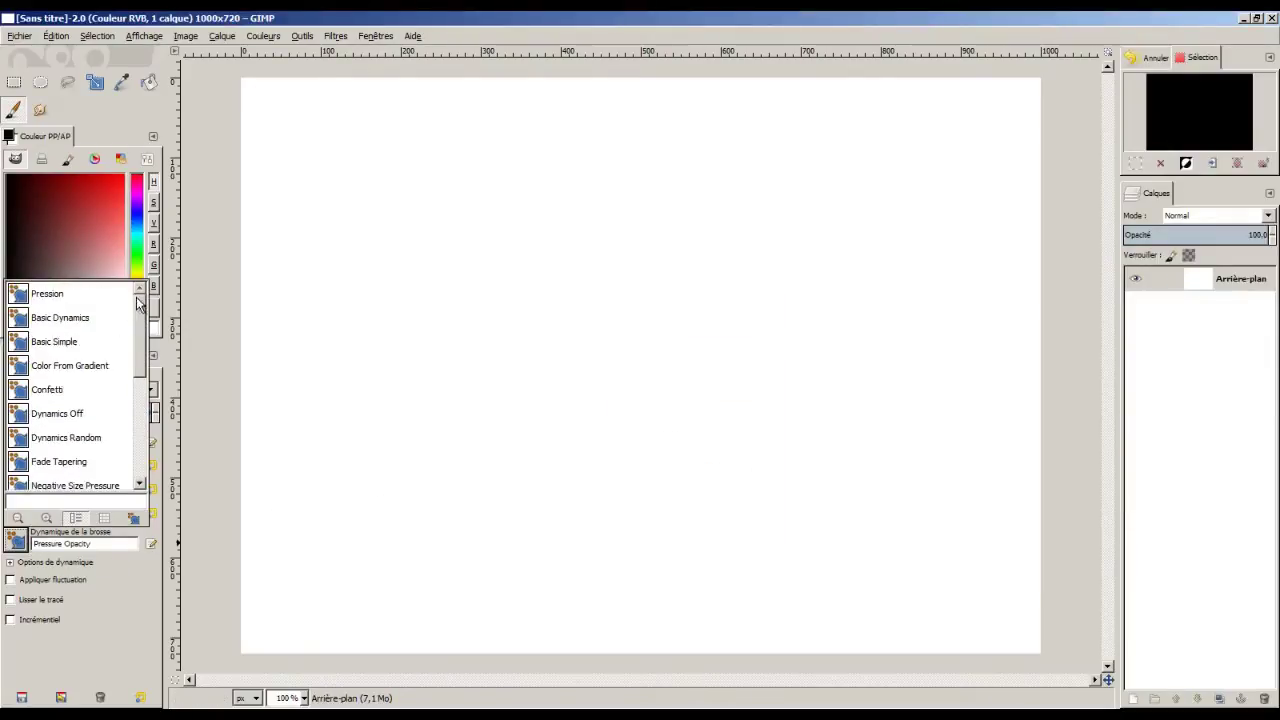
{"action": "left_click", "coordinate": [62, 317]}
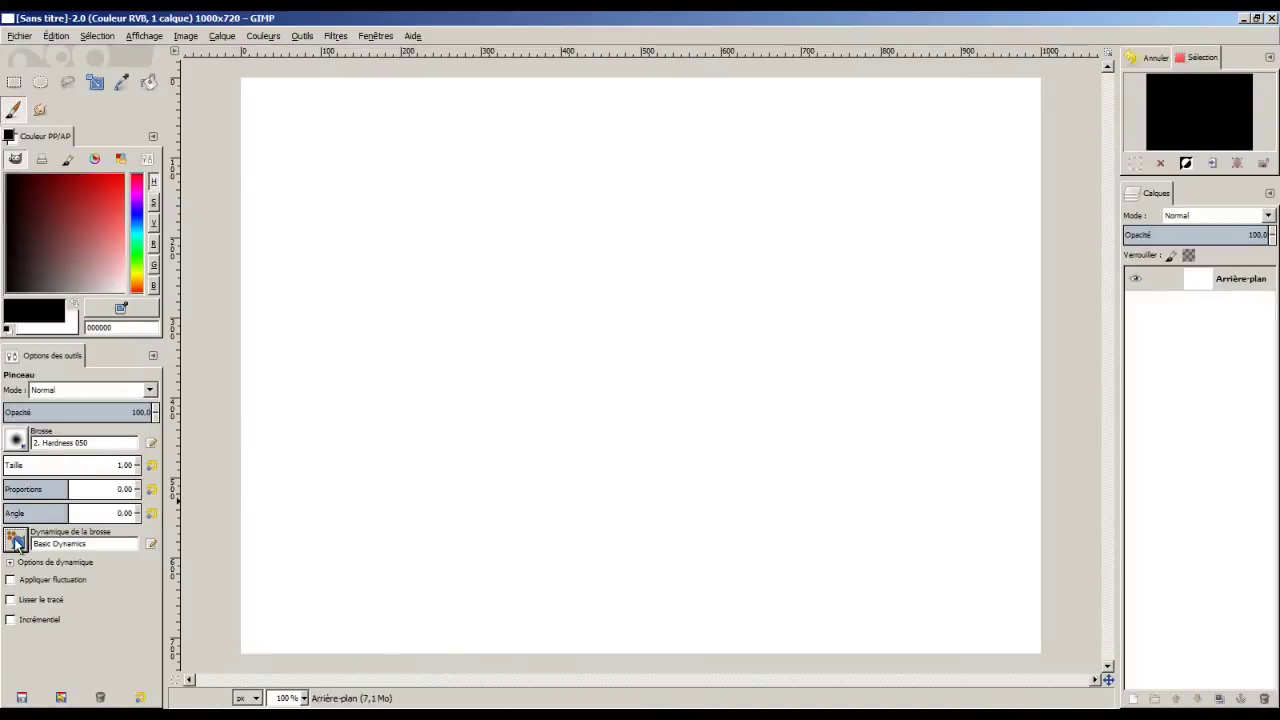
{"action": "left_click", "coordinate": [17, 543]}
{"action": "left_click", "coordinate": [47, 296]}
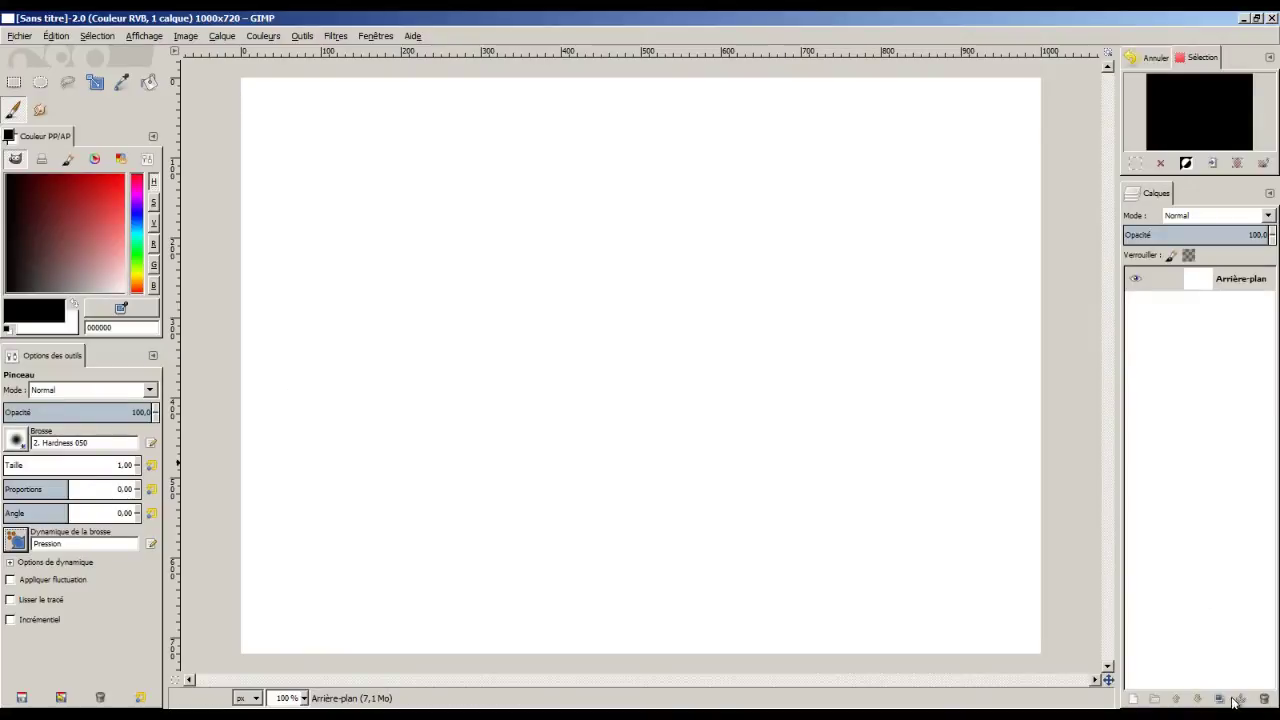
Add a transparent 1000 × 720 px layer named Calque and choose the 2. Hardness 100 brush.
{"action": "left_click", "coordinate": [1133, 698]}
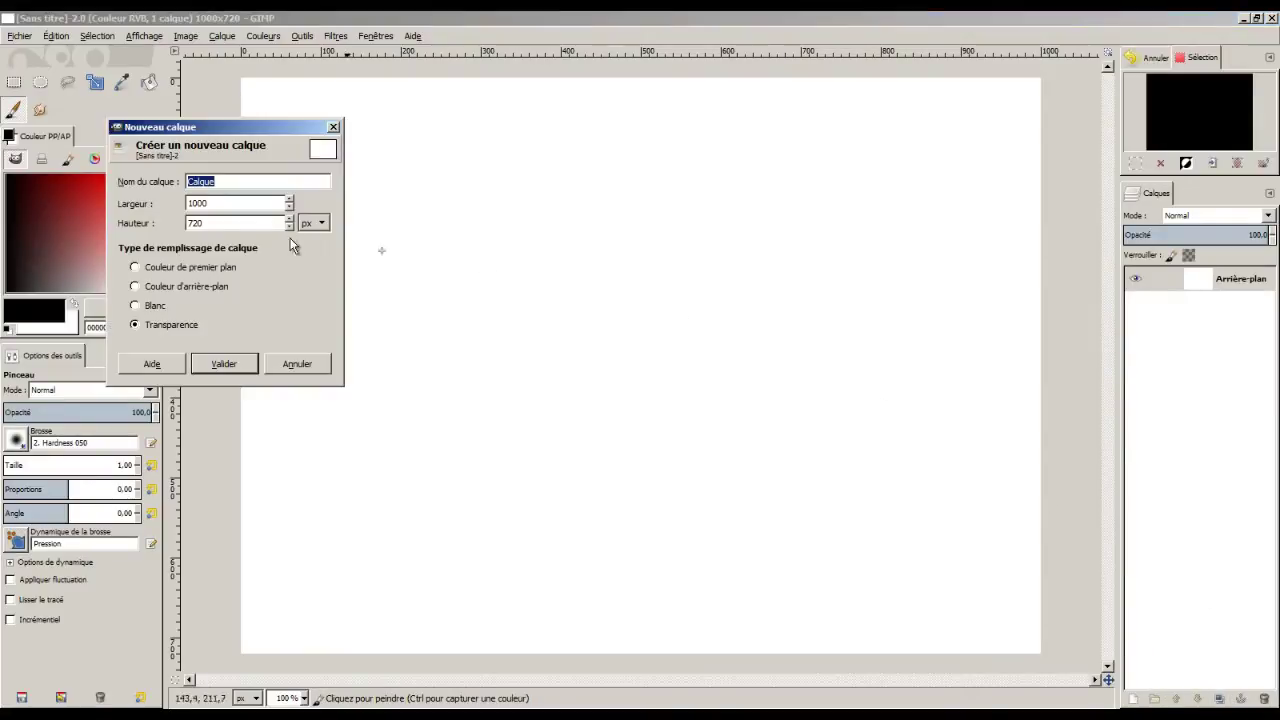
{"action": "left_click", "coordinate": [228, 366]}
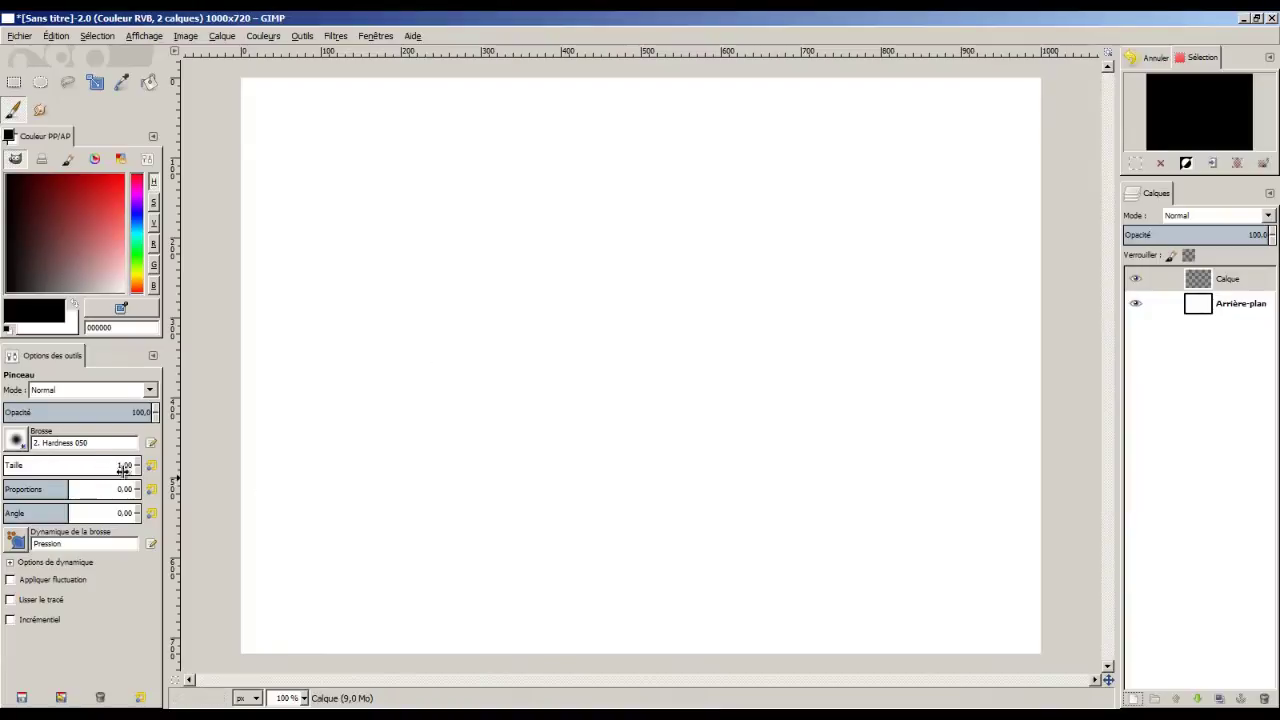
{"action": "left_click", "coordinate": [16, 438]}
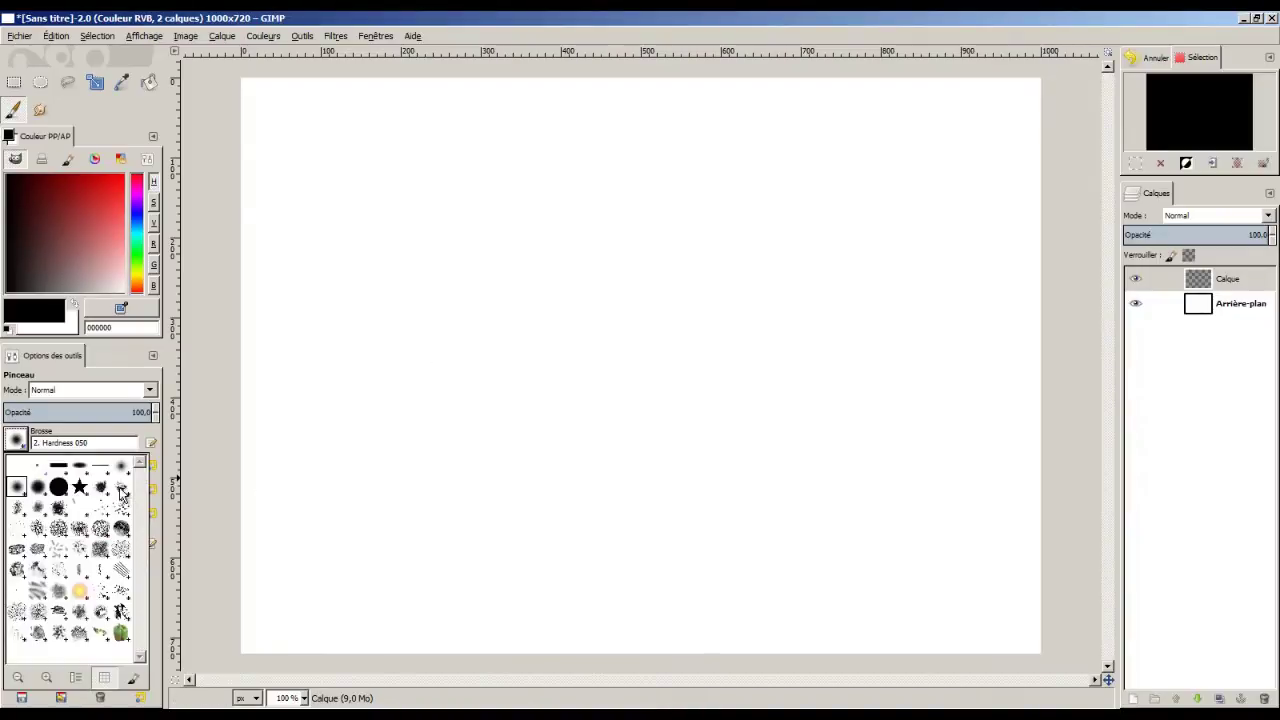
{"action": "left_click", "coordinate": [59, 487]}
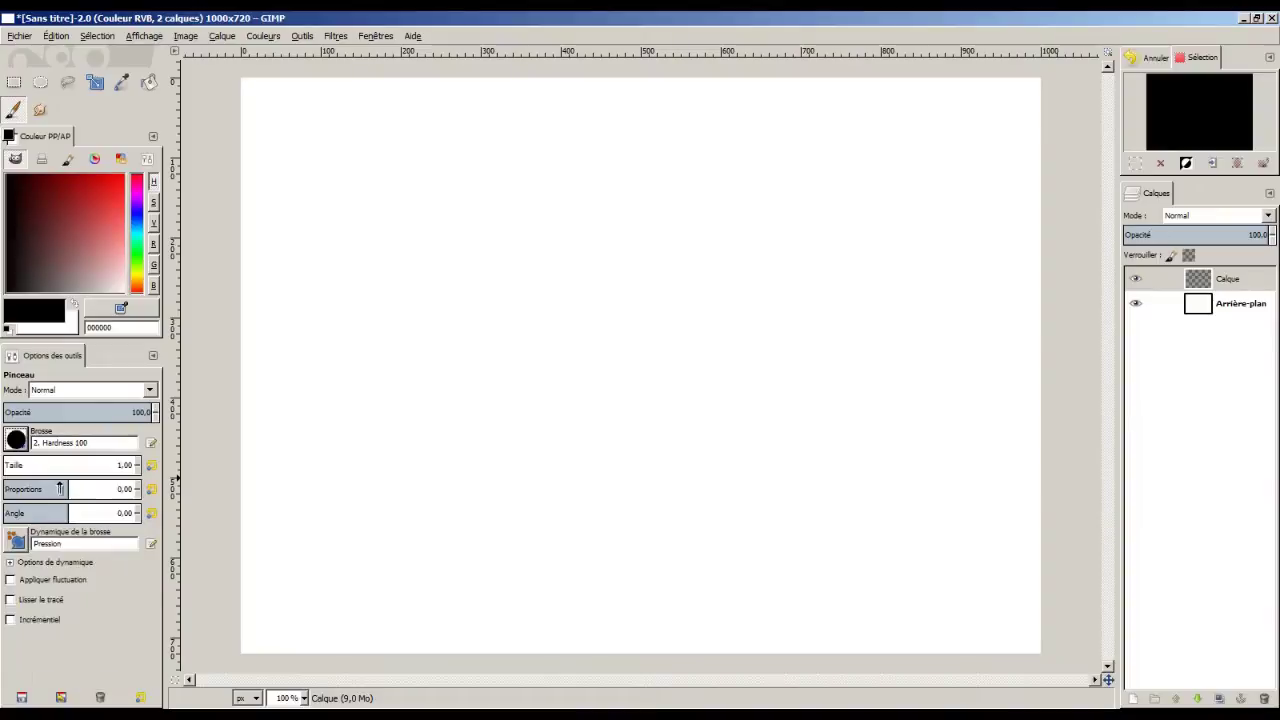
Try enlarging the brush size to more than 200.
{"action": "left_click", "coordinate": [136, 463]}
{"action": "left_click", "coordinate": [137, 464]}
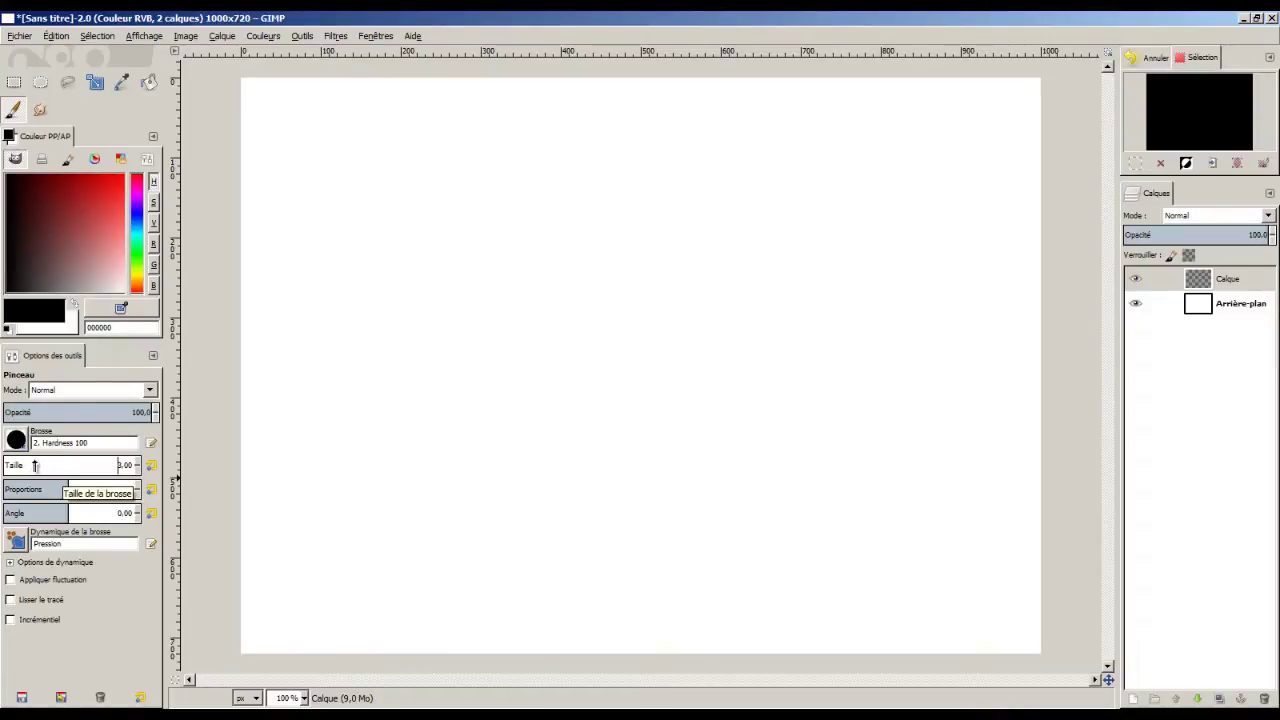
{"action": "mouse_move", "coordinate": [35, 466]}
{"action": "left_mouse_down"}
{"action": "mouse_move", "coordinate": [97, 465]}
{"action": "mouse_move", "coordinate": [48, 465]}
{"action": "left_mouse_up"}
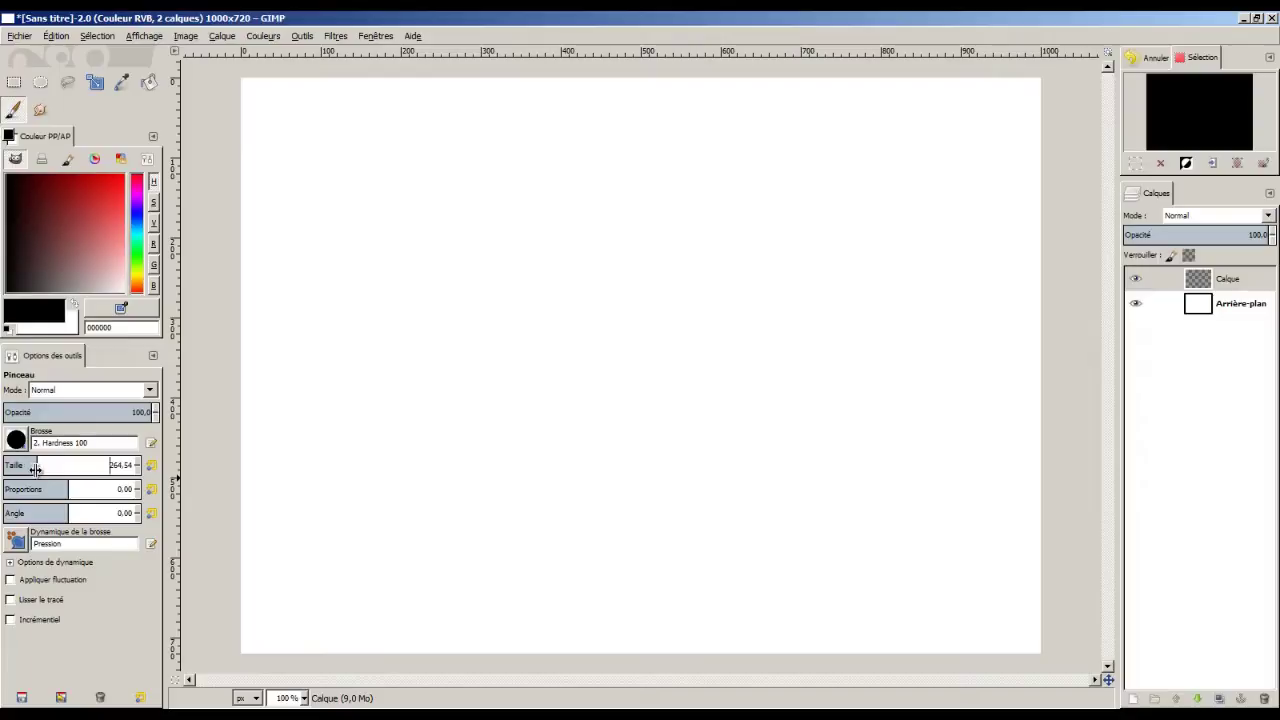
{"action": "left_click_drag", "start_coordinate": [60, 471], "coordinate": [76, 471]}
{"action": "left_click", "coordinate": [139, 469]}
{"action": "left_click", "coordinate": [139, 468]}
{"action": "left_click", "coordinate": [138, 467]}
Reduce the brush size step by step to 1.
{"action": "key", "text": "minus"}
{"action": "key", "text": "minus"}
{"action": "key", "text": "minus"}
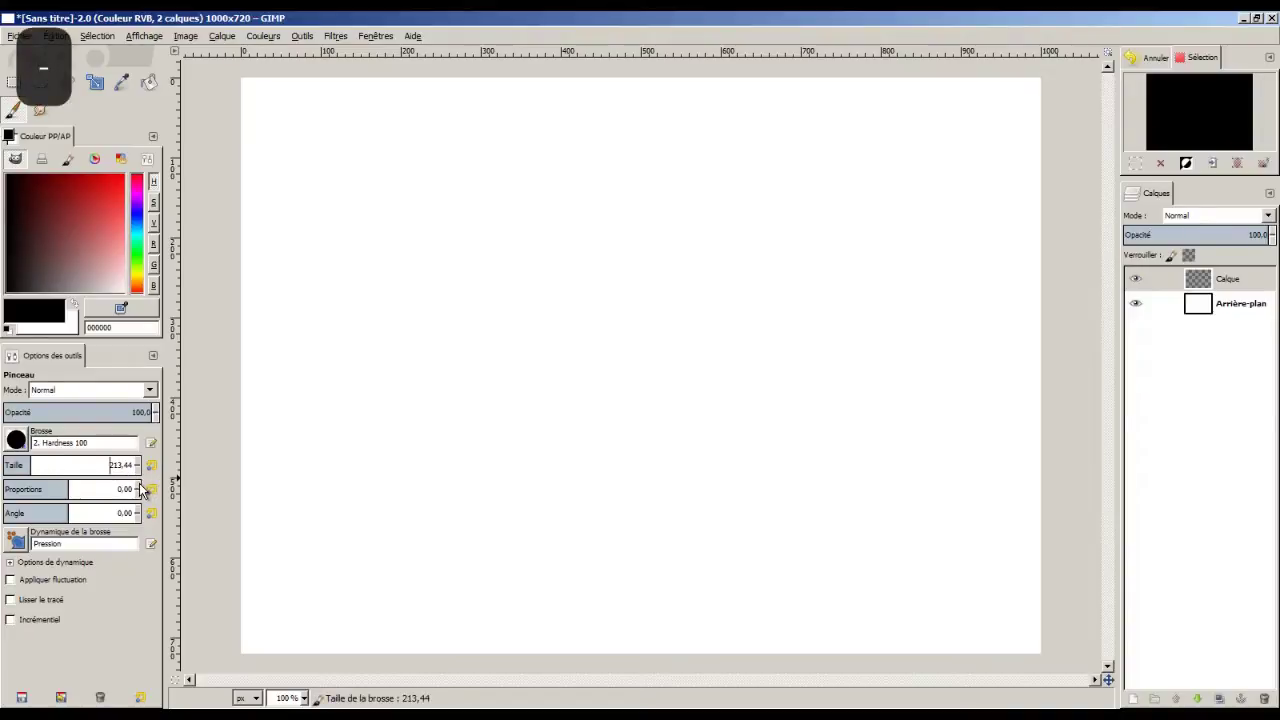
{"action": "key", "text": "minus"}
{"action": "key", "text": "minus"}
{"action": "key", "text": "minus"}
{"action": "key", "text": "minus"}
{"action": "key", "text": "minus"}
{"action": "key", "text": "minus"}
{"action": "key", "text": "minus"}
{"action": "key", "text": "minus"}
{"action": "key", "text": "minus"}
{"action": "key", "text": "minus"}
{"action": "key", "text": "minus"}
{"action": "key", "text": "minus"}
{"action": "key", "text": "minus"}
{"action": "key", "text": "minus"}
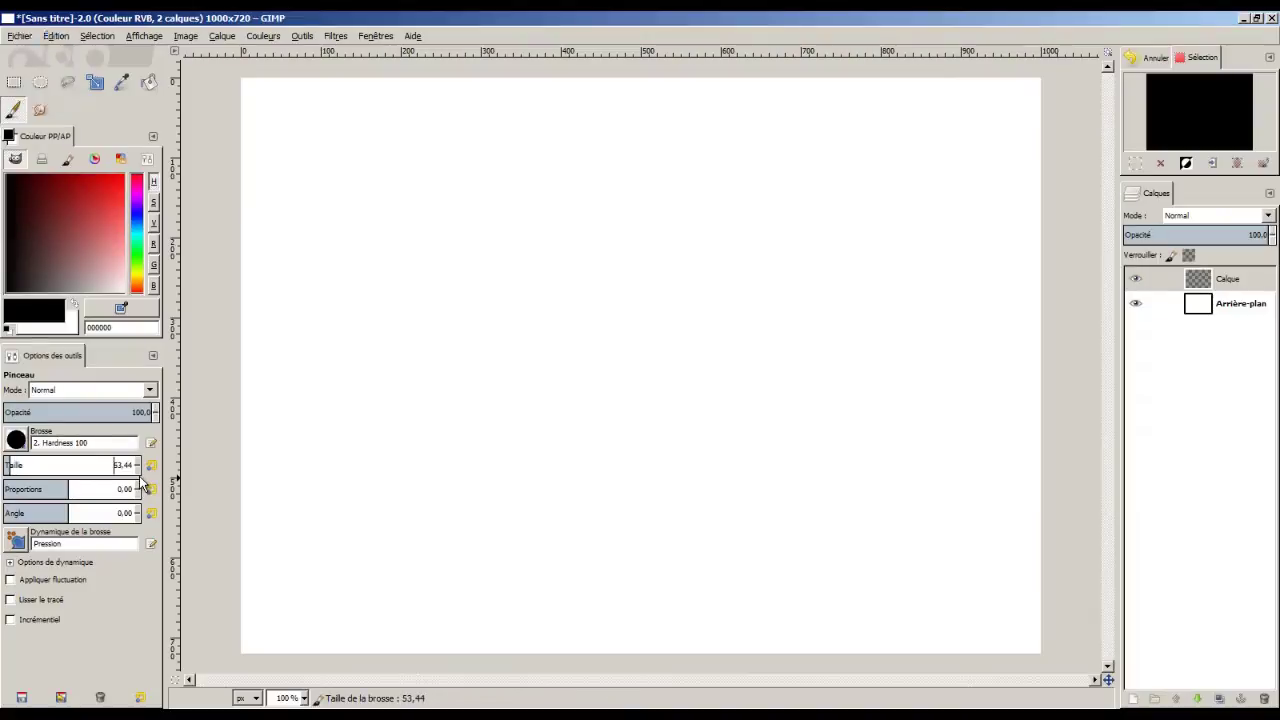
{"action": "key", "text": "minus"}
{"action": "key", "text": "minus"}
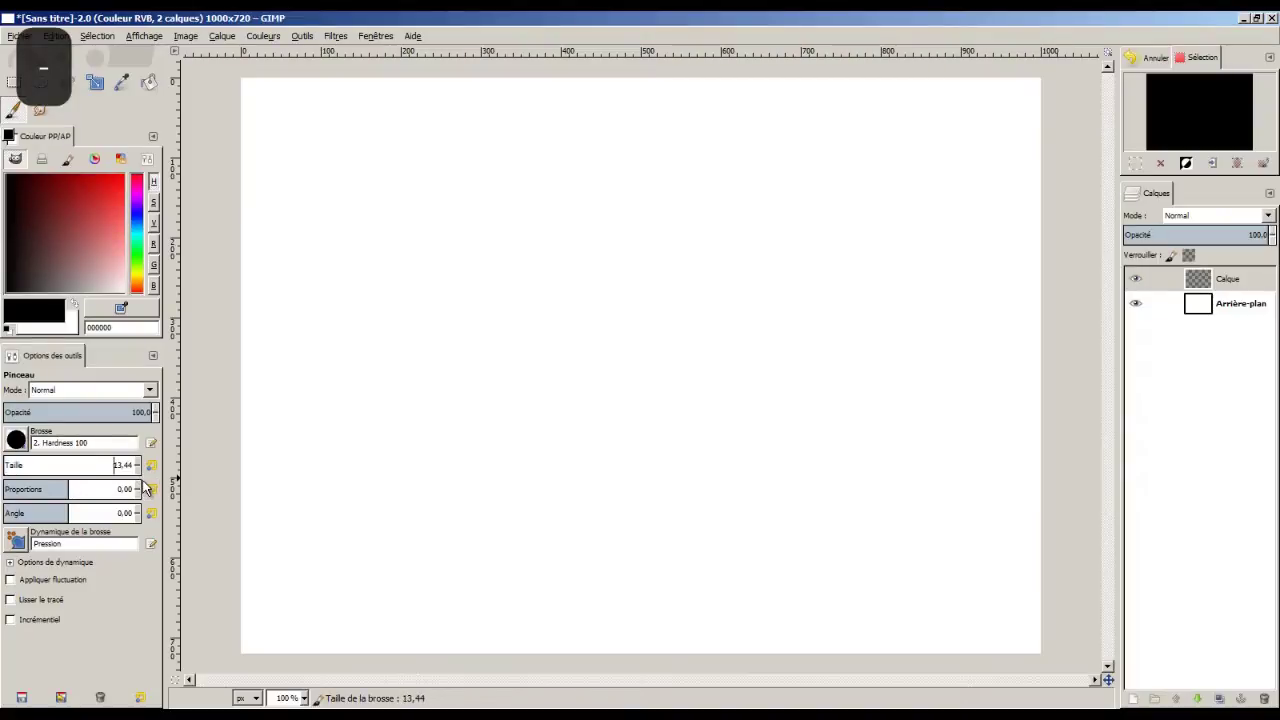
{"action": "key", "text": "minus"}
{"action": "key", "text": "minus"}
{"action": "key", "text": "minus"}
{"action": "key", "text": "plus"}
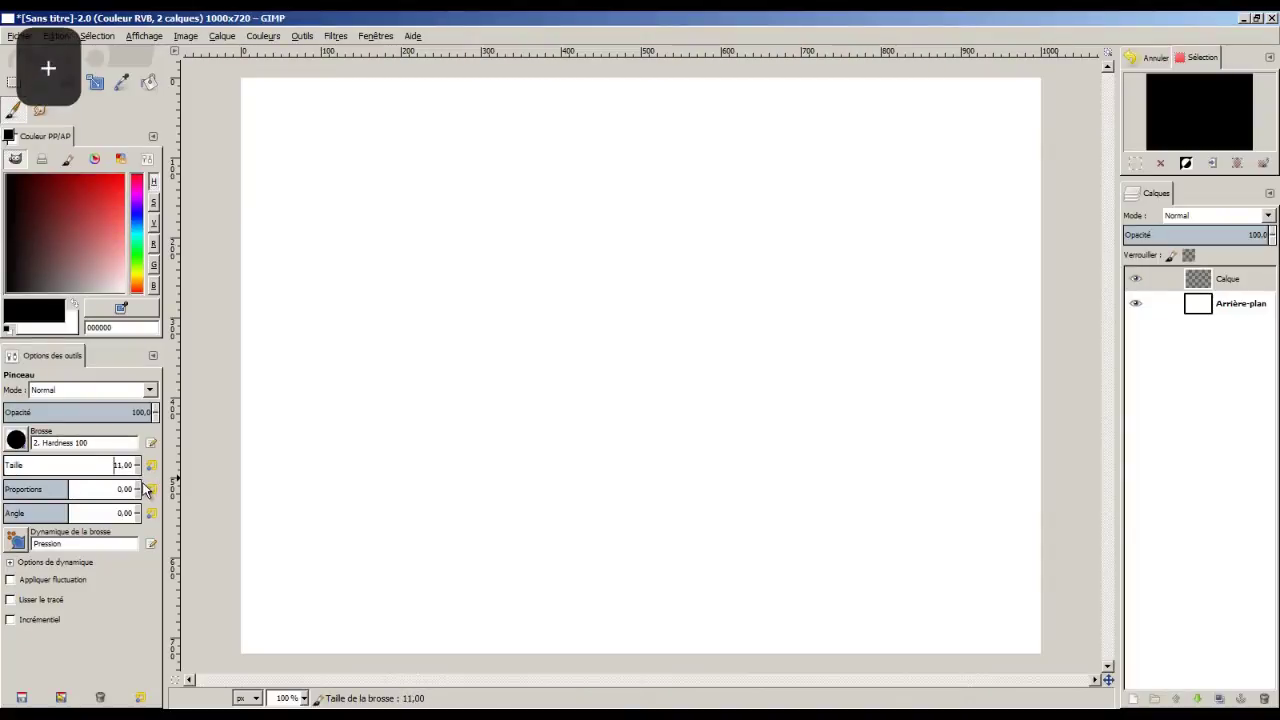
{"action": "key", "text": "minus"}
Paint a thin test scribble on the new layer, and a second, thicker one with the brush size at 11.
{"action": "mouse_move", "coordinate": [366, 468]}
{"action": "left_mouse_down"}
{"action": "mouse_move", "coordinate": [457, 260]}
{"action": "mouse_move", "coordinate": [588, 493]}
{"action": "left_mouse_up"}
{"action": "key", "text": "plus"}
{"action": "mouse_move", "coordinate": [431, 464]}
{"action": "left_mouse_down"}
{"action": "mouse_move", "coordinate": [513, 419]}
{"action": "mouse_move", "coordinate": [644, 430]}
{"action": "mouse_move", "coordinate": [654, 480]}
{"action": "left_mouse_up"}
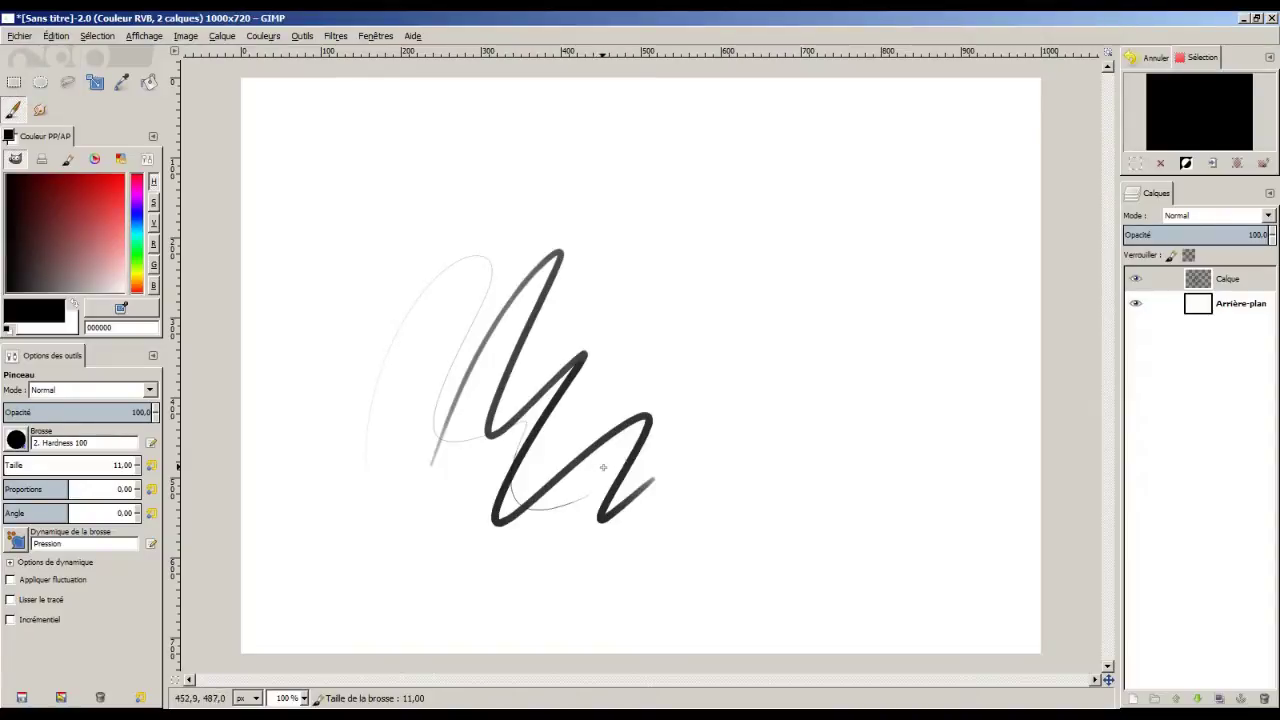
Swap the foreground and background colours and paint a white zigzag over the black scribbles.
{"action": "key", "text": "x"}
{"action": "key", "text": "x"}
{"action": "key", "text": "x"}
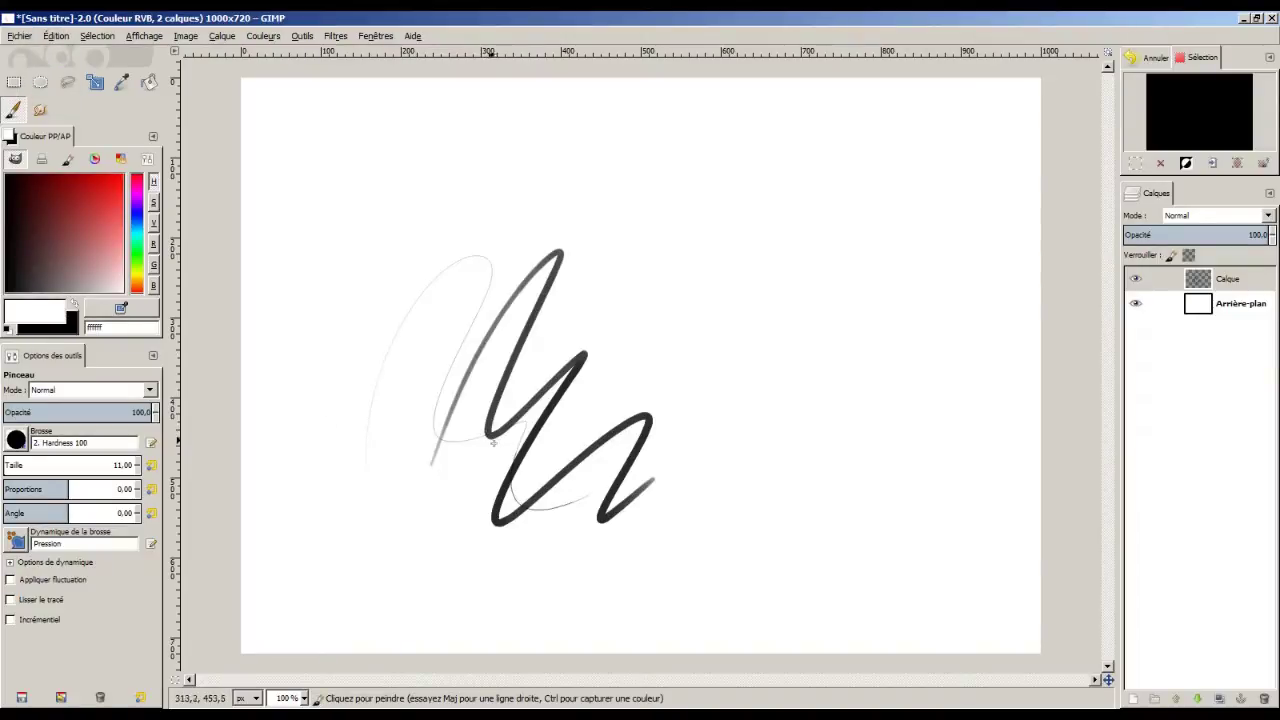
{"action": "key", "text": "x"}
{"action": "key", "text": "x"}
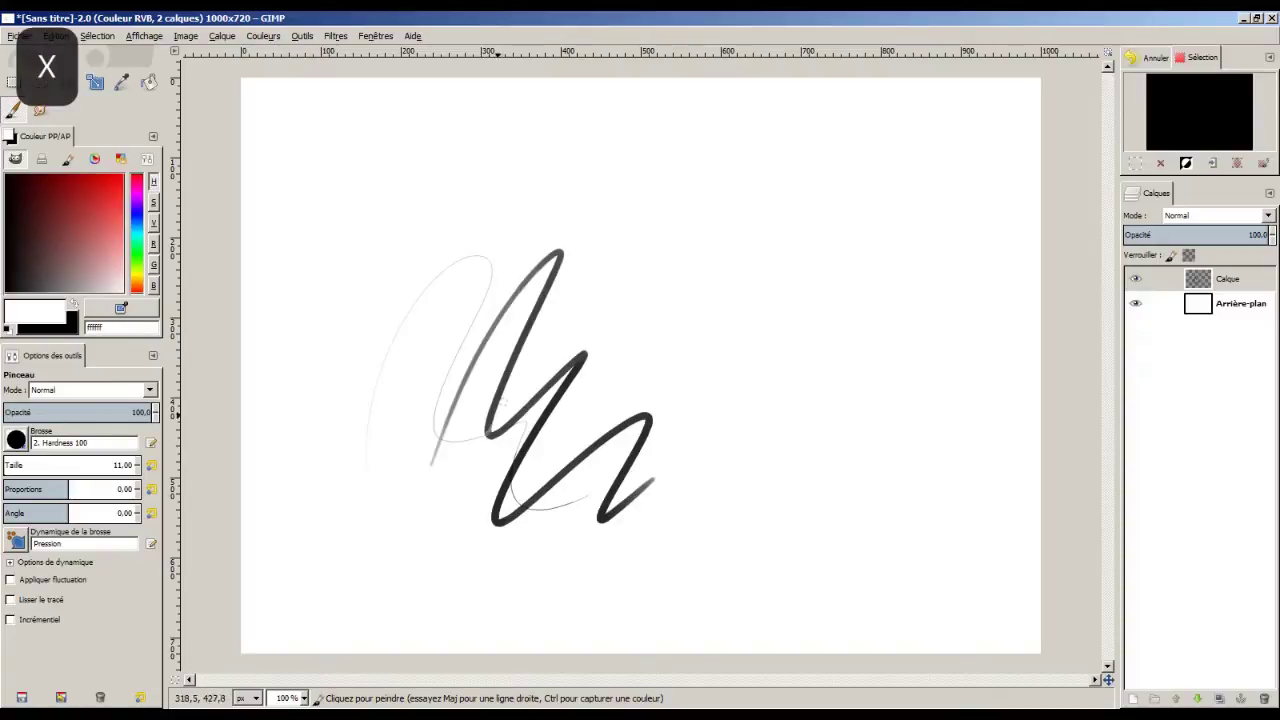
{"action": "mouse_move", "coordinate": [490, 435]}
{"action": "left_mouse_down"}
{"action": "mouse_move", "coordinate": [565, 395]}
{"action": "mouse_move", "coordinate": [500, 520]}
{"action": "left_mouse_up"}
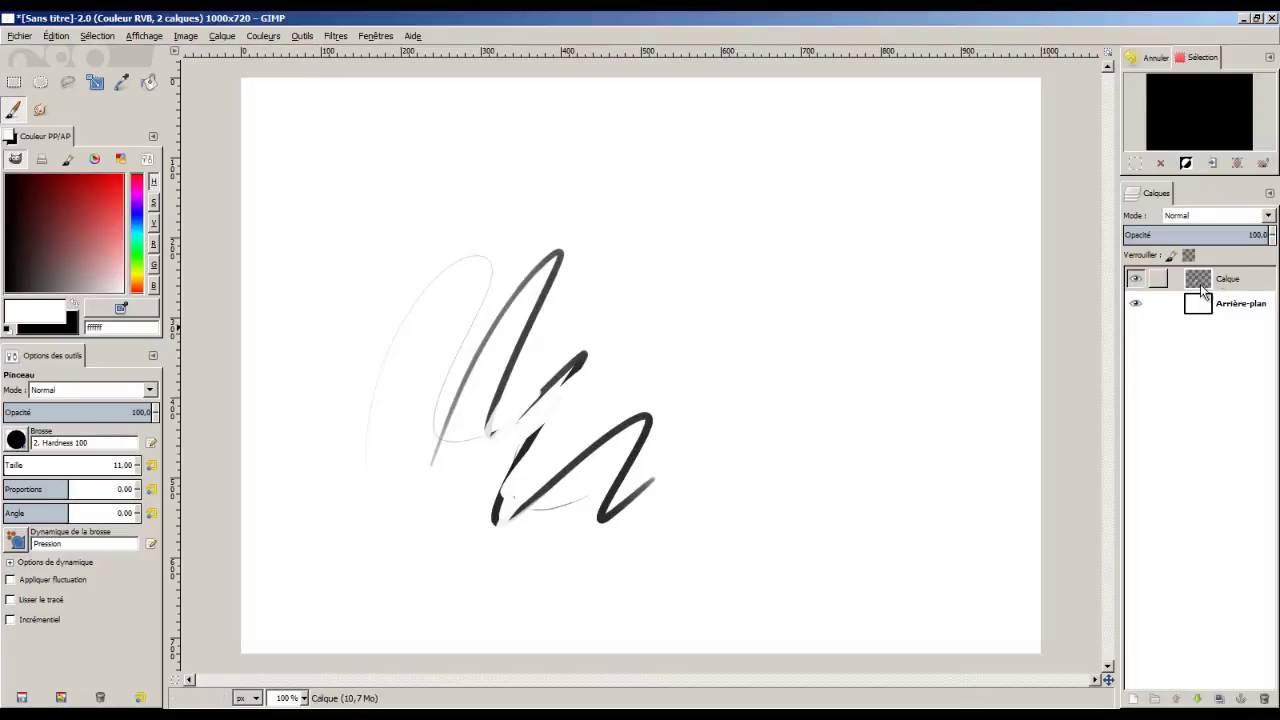
Undo all the test strokes on the layer.
{"action": "key", "text": "ctrl+z"}
{"action": "key", "text": "ctrl+z"}
{"action": "key", "text": "ctrl+z"}
{"action": "key", "text": "ctrl+z"}
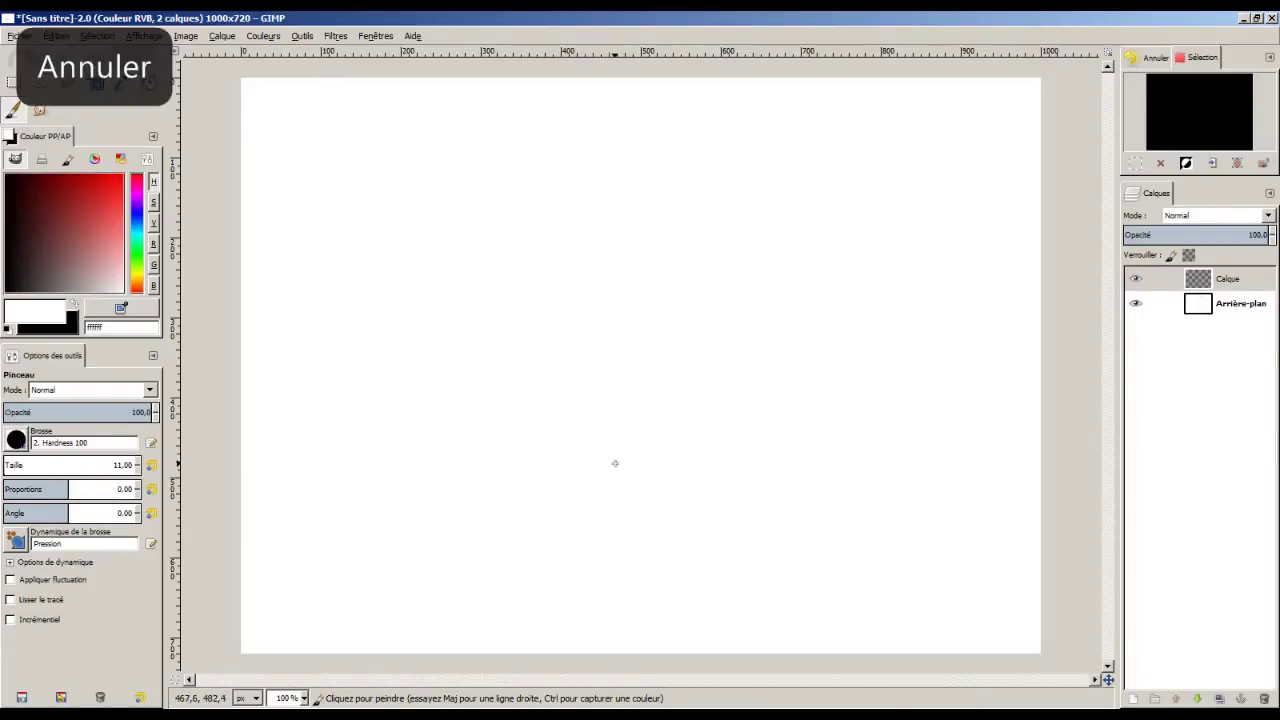
Make black the foreground colour again and set the brush size to 1.
{"action": "key", "text": "x"}
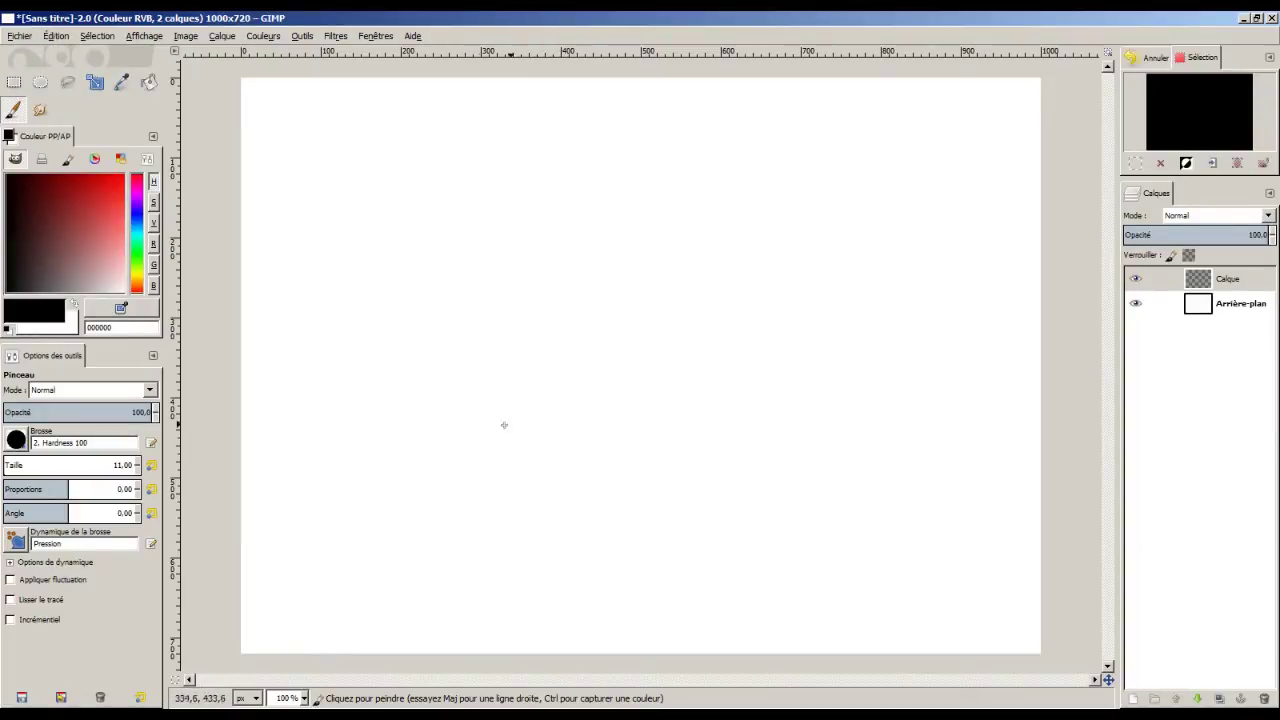
{"action": "key", "text": "minus"}
{"action": "key", "text": "plus"}
{"action": "key", "text": "minus"}
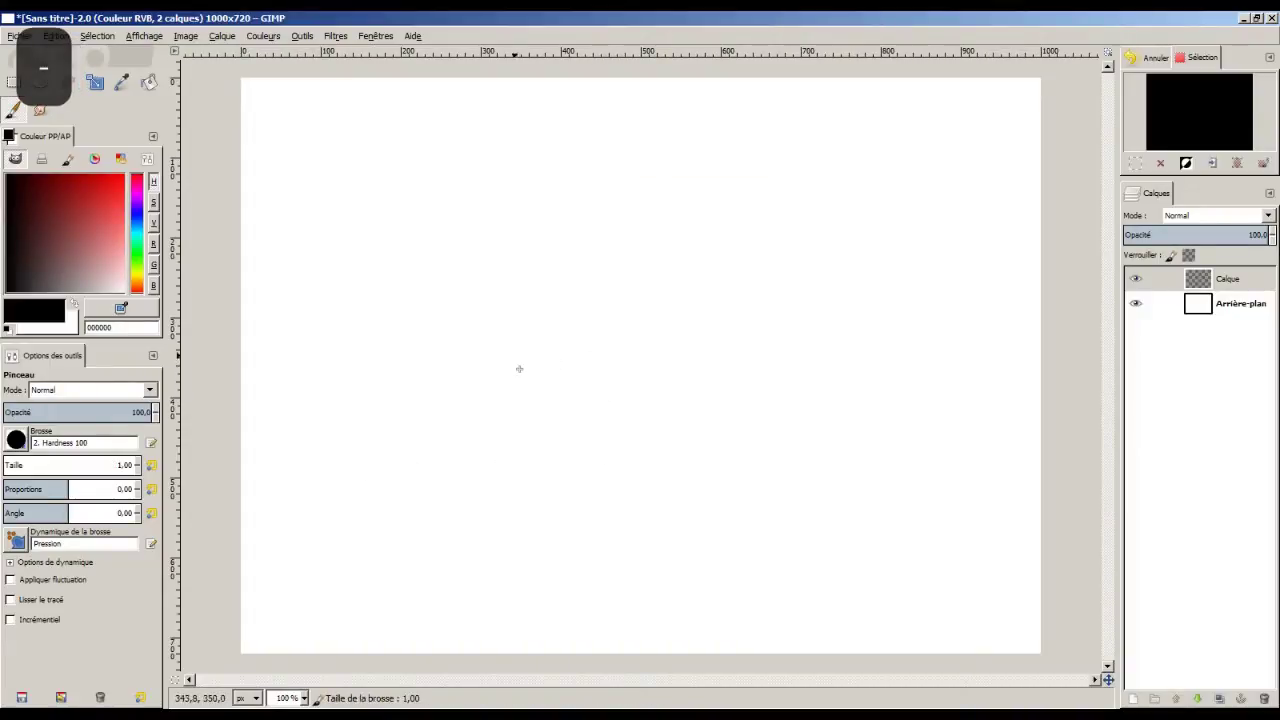
Sketch a three-quarter head construction with skull, jaw, eye line and curved centre line, plus eye circles and a nose.
{"action": "mouse_move", "coordinate": [516, 310]}
{"action": "left_mouse_down"}
{"action": "mouse_move", "coordinate": [800, 195]}
{"action": "mouse_move", "coordinate": [785, 368]}
{"action": "mouse_move", "coordinate": [689, 480]}
{"action": "left_mouse_up"}
{"action": "left_click_drag", "start_coordinate": [518, 395], "coordinate": [592, 545]}
{"action": "left_click_drag", "start_coordinate": [528, 355], "coordinate": [785, 328]}
{"action": "mouse_move", "coordinate": [612, 150]}
{"action": "left_mouse_down"}
{"action": "mouse_move", "coordinate": [575, 356]}
{"action": "mouse_move", "coordinate": [568, 336]}
{"action": "mouse_move", "coordinate": [651, 366]}
{"action": "mouse_move", "coordinate": [580, 440]}
{"action": "mouse_move", "coordinate": [559, 423]}
{"action": "mouse_move", "coordinate": [573, 386]}
{"action": "left_mouse_up"}
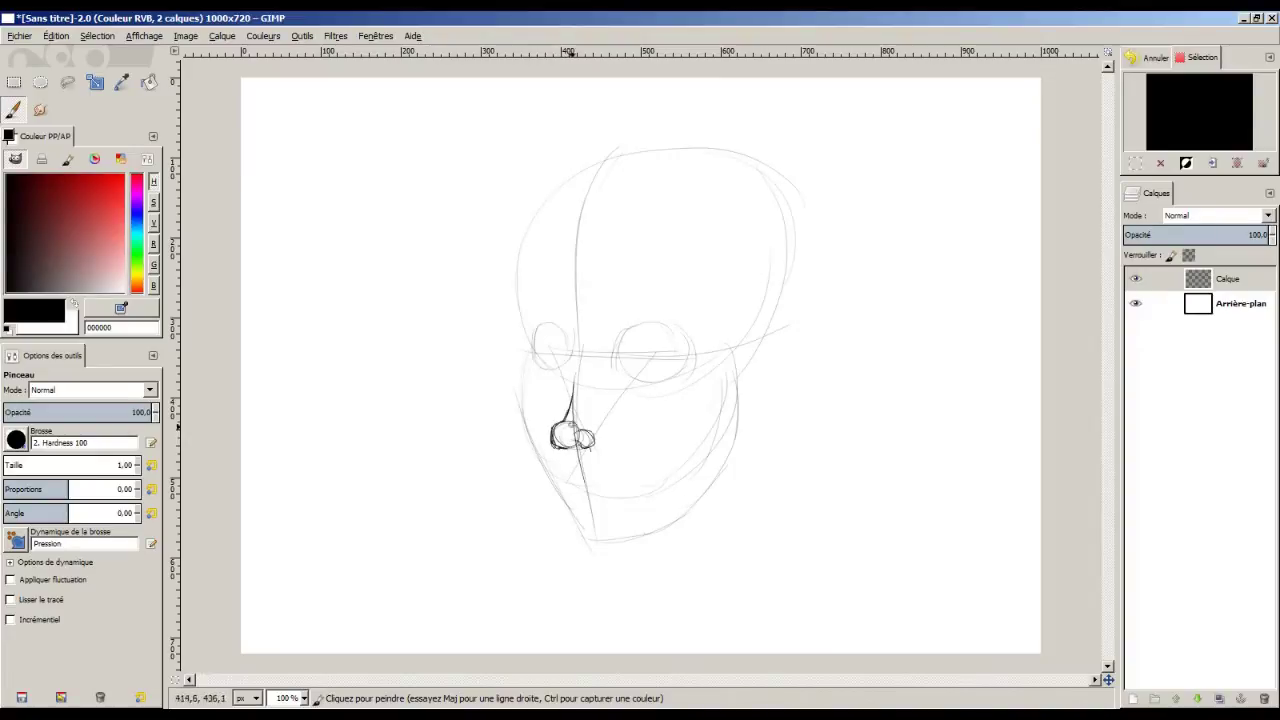
Draw both eyes over the guide circles with darker lids, lashes and irises, and add eyelid creases and arched eyebrows.
{"action": "mouse_move", "coordinate": [540, 318]}
{"action": "left_mouse_down"}
{"action": "mouse_move", "coordinate": [531, 351]}
{"action": "mouse_move", "coordinate": [562, 358]}
{"action": "left_mouse_up"}
{"action": "mouse_move", "coordinate": [622, 358]}
{"action": "left_mouse_down"}
{"action": "mouse_move", "coordinate": [630, 323]}
{"action": "mouse_move", "coordinate": [694, 348]}
{"action": "left_mouse_up"}
{"action": "mouse_move", "coordinate": [622, 362]}
{"action": "left_mouse_down"}
{"action": "mouse_move", "coordinate": [690, 370]}
{"action": "mouse_move", "coordinate": [703, 355]}
{"action": "left_mouse_up"}
{"action": "left_click_drag", "start_coordinate": [700, 352], "coordinate": [665, 322]}
{"action": "left_click_drag", "start_coordinate": [542, 341], "coordinate": [556, 328]}
{"action": "left_click_drag", "start_coordinate": [644, 324], "coordinate": [684, 356]}
{"action": "left_click_drag", "start_coordinate": [626, 304], "coordinate": [655, 292]}
{"action": "mouse_move", "coordinate": [530, 310]}
{"action": "left_mouse_down"}
{"action": "mouse_move", "coordinate": [522, 342]}
{"action": "mouse_move", "coordinate": [560, 276]}
{"action": "left_mouse_up"}
{"action": "mouse_move", "coordinate": [606, 266]}
{"action": "left_mouse_down"}
{"action": "mouse_move", "coordinate": [640, 248]}
{"action": "mouse_move", "coordinate": [726, 290]}
{"action": "left_mouse_up"}
Outline the face's cheeks and jaw with darker strokes and draw the mouth with its upper and lower lips.
{"action": "mouse_move", "coordinate": [520, 360]}
{"action": "left_mouse_down"}
{"action": "mouse_move", "coordinate": [550, 483]}
{"action": "mouse_move", "coordinate": [706, 502]}
{"action": "mouse_move", "coordinate": [752, 398]}
{"action": "mouse_move", "coordinate": [742, 464]}
{"action": "left_mouse_up"}
{"action": "left_click_drag", "start_coordinate": [570, 466], "coordinate": [622, 466]}
{"action": "mouse_move", "coordinate": [620, 466]}
{"action": "left_mouse_down"}
{"action": "mouse_move", "coordinate": [628, 482]}
{"action": "mouse_move", "coordinate": [576, 484]}
{"action": "mouse_move", "coordinate": [640, 512]}
{"action": "left_mouse_up"}
{"action": "left_click_drag", "start_coordinate": [626, 482], "coordinate": [668, 468]}
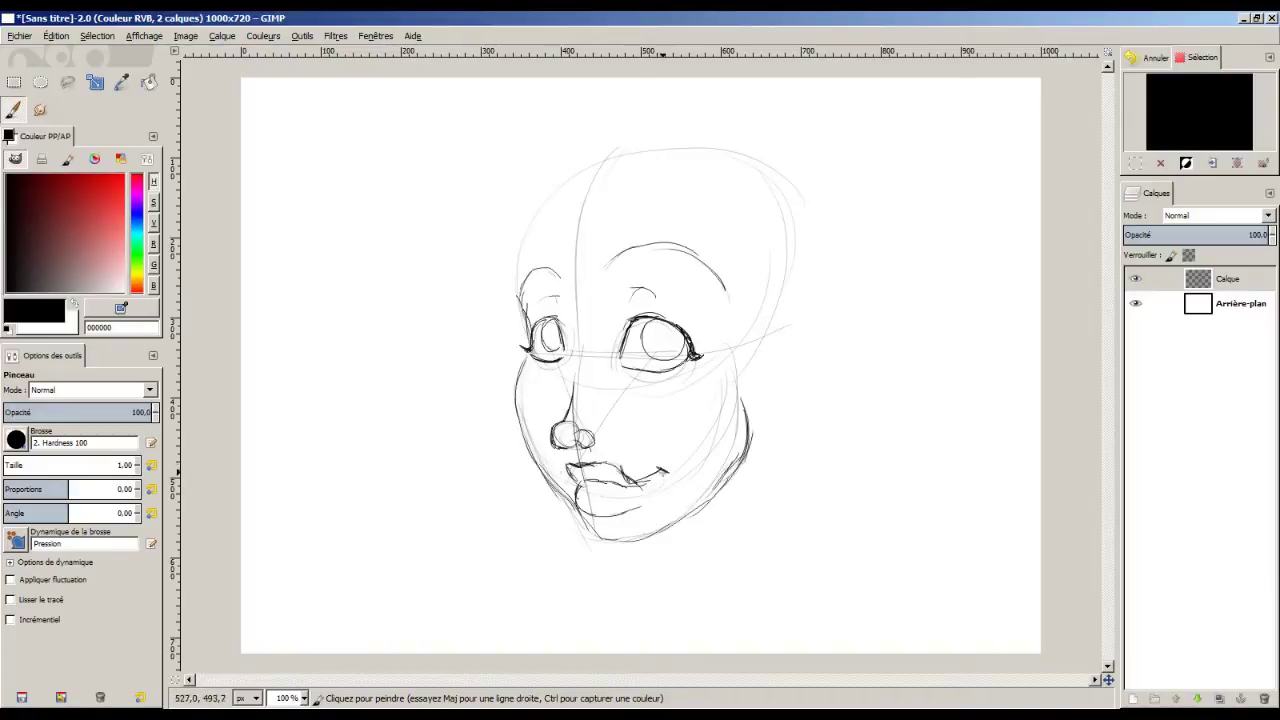
Sketch the cheek contours beside the nose and mouth, the far forehead outline, and a long pointed ear.
{"action": "left_click_drag", "start_coordinate": [556, 472], "coordinate": [572, 478]}
{"action": "mouse_move", "coordinate": [558, 440]}
{"action": "left_mouse_down"}
{"action": "mouse_move", "coordinate": [624, 448]}
{"action": "mouse_move", "coordinate": [745, 398]}
{"action": "left_mouse_up"}
{"action": "mouse_move", "coordinate": [550, 436]}
{"action": "left_mouse_down"}
{"action": "mouse_move", "coordinate": [523, 412]}
{"action": "mouse_move", "coordinate": [548, 440]}
{"action": "left_mouse_up"}
{"action": "left_click_drag", "start_coordinate": [596, 440], "coordinate": [672, 432]}
{"action": "mouse_move", "coordinate": [520, 300]}
{"action": "left_mouse_down"}
{"action": "mouse_move", "coordinate": [590, 165]}
{"action": "mouse_move", "coordinate": [620, 152]}
{"action": "left_mouse_up"}
{"action": "mouse_move", "coordinate": [745, 330]}
{"action": "left_mouse_down"}
{"action": "mouse_move", "coordinate": [790, 288]}
{"action": "mouse_move", "coordinate": [853, 269]}
{"action": "mouse_move", "coordinate": [782, 330]}
{"action": "mouse_move", "coordinate": [748, 398]}
{"action": "mouse_move", "coordinate": [838, 280]}
{"action": "mouse_move", "coordinate": [794, 308]}
{"action": "mouse_move", "coordinate": [830, 275]}
{"action": "left_mouse_up"}
{"action": "left_click_drag", "start_coordinate": [522, 310], "coordinate": [532, 235]}
Sketch the neck, shoulders and collarbones, and reinforce both eyebrows with extra strokes.
{"action": "mouse_move", "coordinate": [778, 356]}
{"action": "left_mouse_down"}
{"action": "mouse_move", "coordinate": [766, 524]}
{"action": "mouse_move", "coordinate": [796, 540]}
{"action": "left_mouse_up"}
{"action": "left_click_drag", "start_coordinate": [680, 535], "coordinate": [742, 622]}
{"action": "left_click_drag", "start_coordinate": [768, 400], "coordinate": [746, 608]}
{"action": "left_click_drag", "start_coordinate": [680, 562], "coordinate": [648, 596]}
{"action": "left_click_drag", "start_coordinate": [796, 552], "coordinate": [926, 632]}
{"action": "left_click_drag", "start_coordinate": [578, 607], "coordinate": [655, 628]}
{"action": "left_click_drag", "start_coordinate": [770, 636], "coordinate": [836, 631]}
{"action": "left_click_drag", "start_coordinate": [612, 262], "coordinate": [730, 292]}
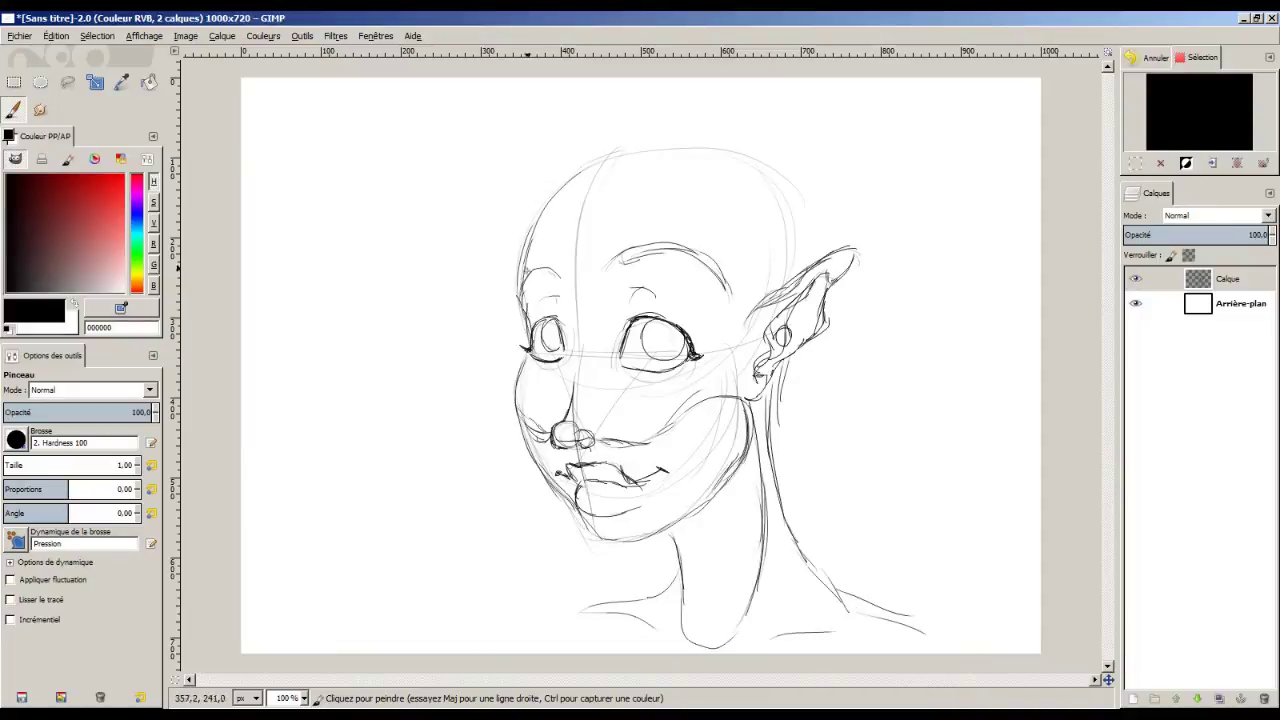
{"action": "left_click_drag", "start_coordinate": [522, 276], "coordinate": [560, 262]}
Select the lower face freehand from below the eyes to under the chin, and start scaling it with no guides shown.
{"action": "key", "text": "f"}
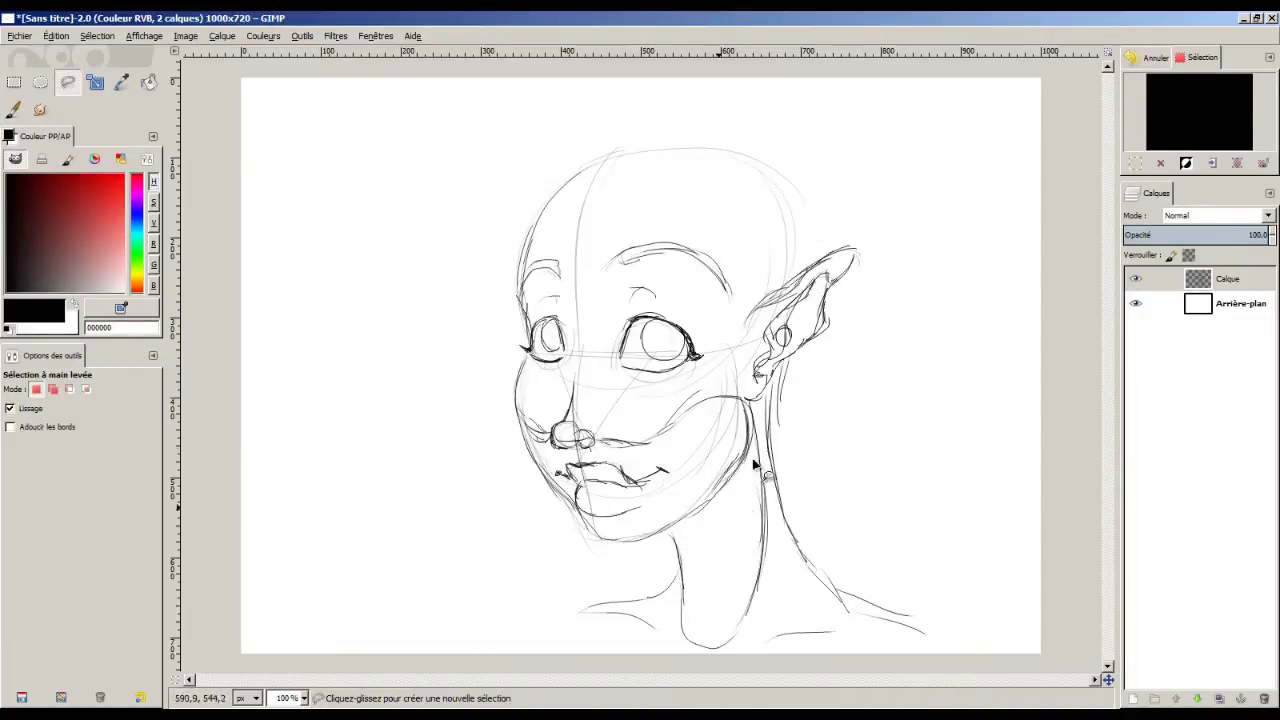
{"action": "mouse_move", "coordinate": [522, 362]}
{"action": "left_mouse_down"}
{"action": "mouse_move", "coordinate": [513, 455]}
{"action": "mouse_move", "coordinate": [555, 522]}
{"action": "mouse_move", "coordinate": [607, 554]}
{"action": "mouse_move", "coordinate": [678, 540]}
{"action": "mouse_move", "coordinate": [759, 445]}
{"action": "mouse_move", "coordinate": [746, 404]}
{"action": "mouse_move", "coordinate": [523, 362]}
{"action": "left_mouse_up"}
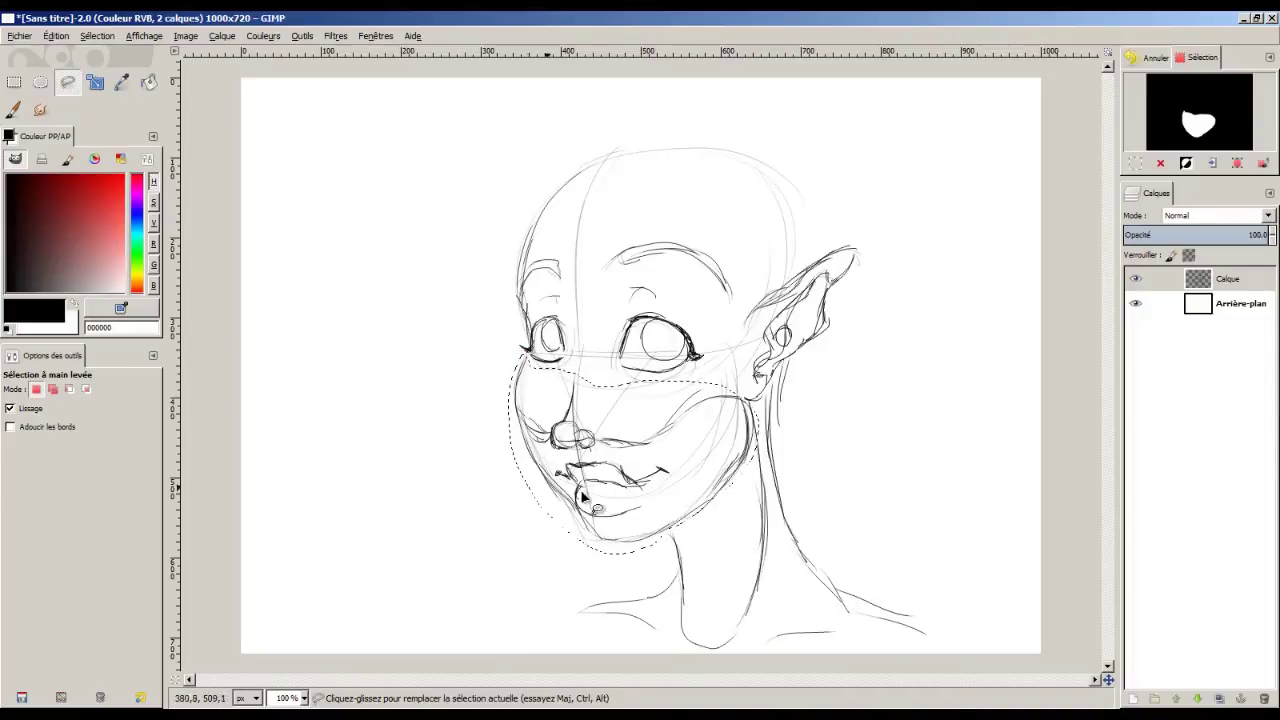
{"action": "left_click", "coordinate": [96, 82]}
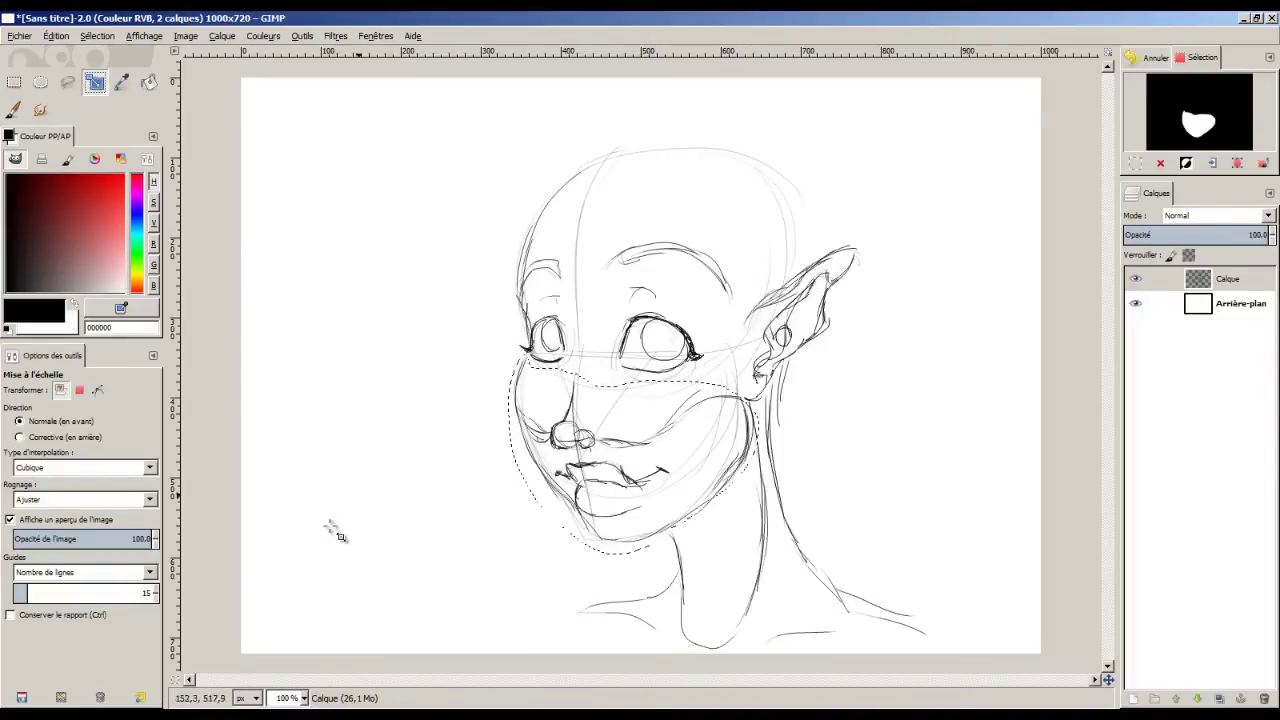
{"action": "left_click", "coordinate": [630, 447]}
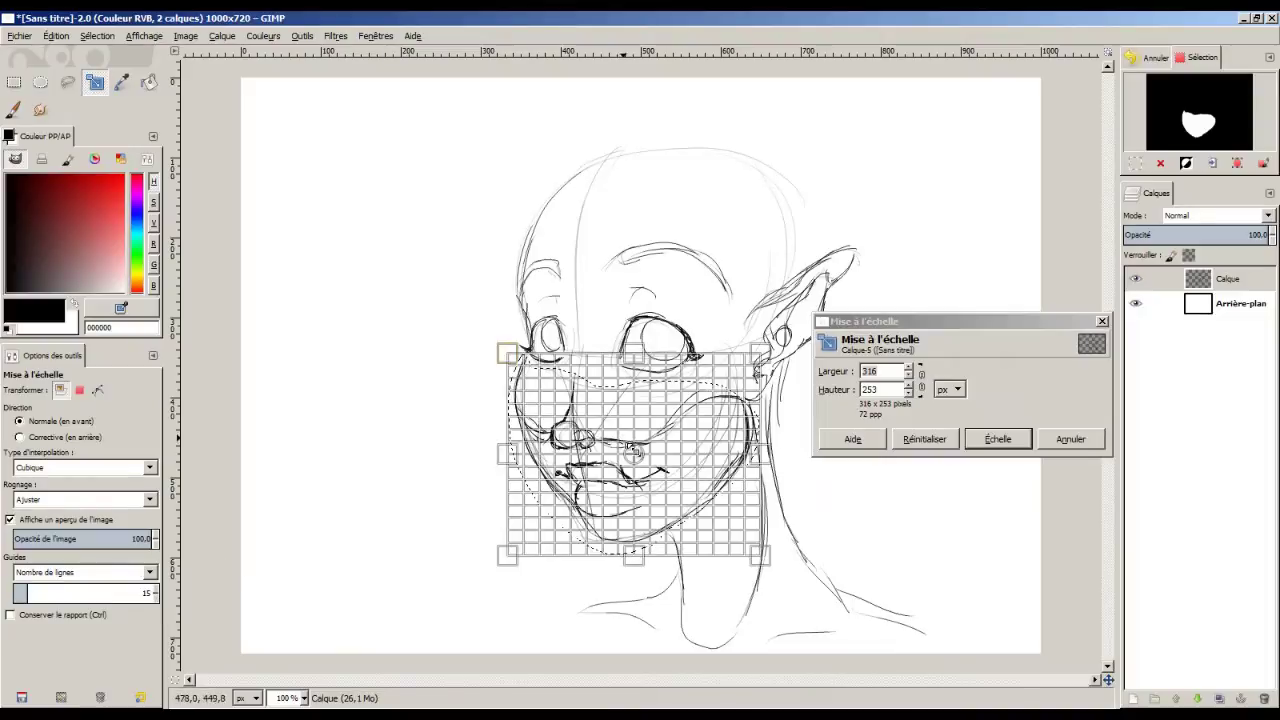
{"action": "left_click", "coordinate": [150, 573]}
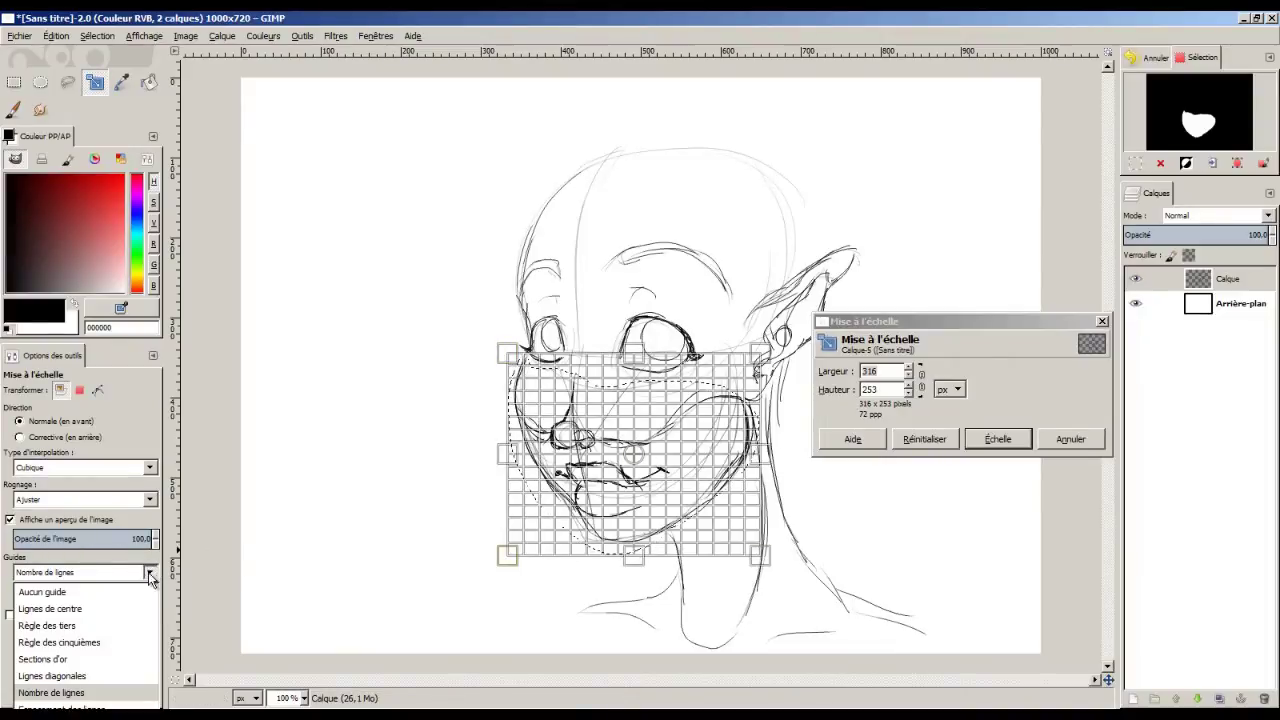
{"action": "left_click", "coordinate": [140, 592]}
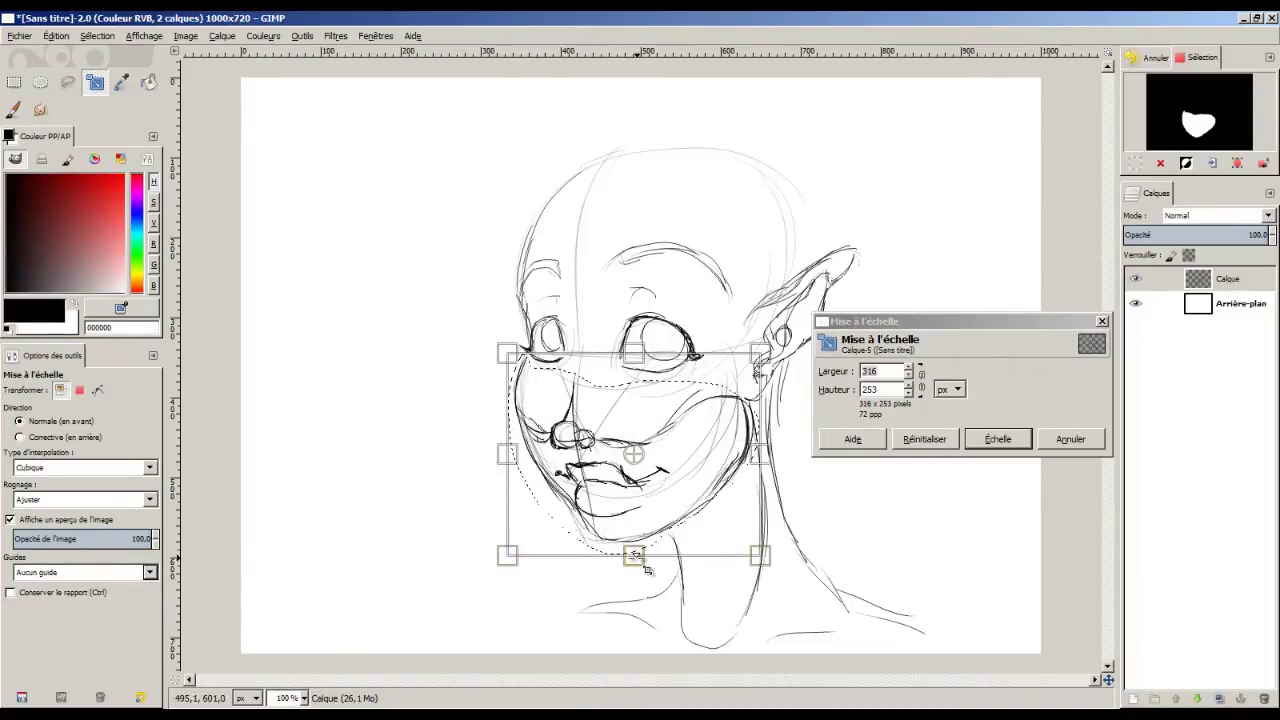
Shrink the selected lower face to 312 × 221 px and apply the scaling.
{"action": "left_click_drag", "start_coordinate": [645, 569], "coordinate": [645, 538]}
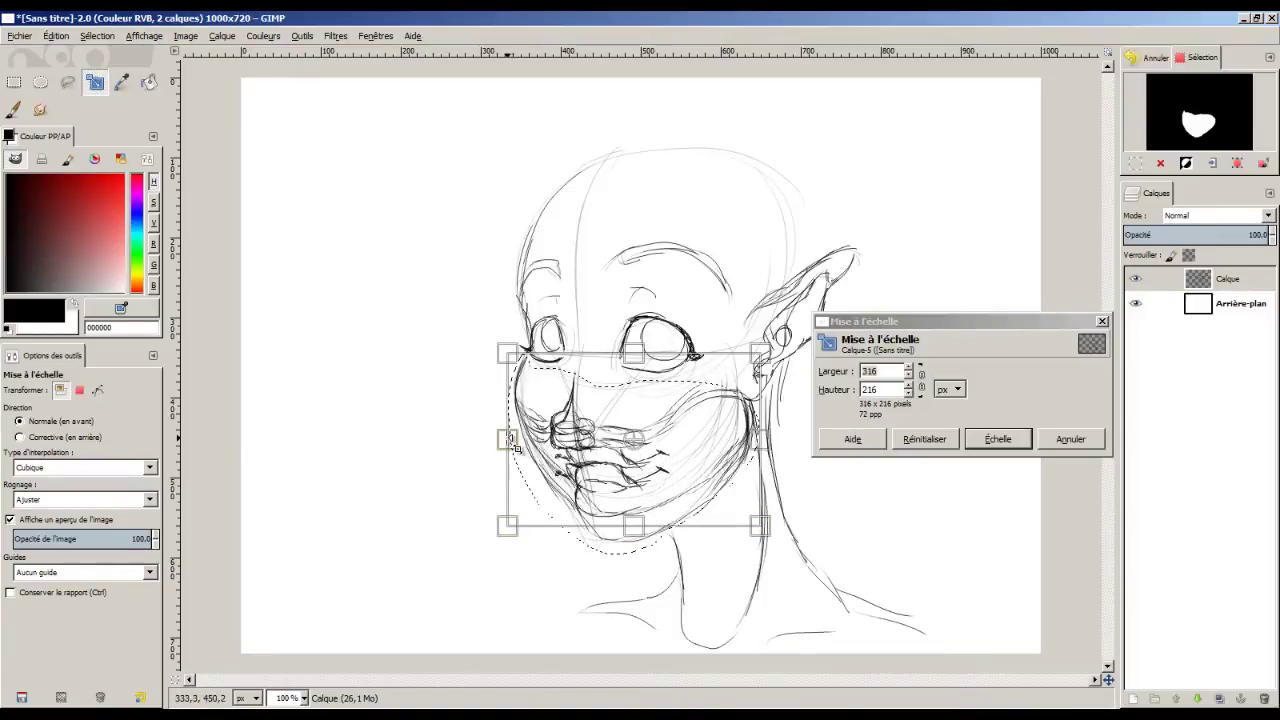
{"action": "left_click_drag", "start_coordinate": [517, 448], "coordinate": [520, 448]}
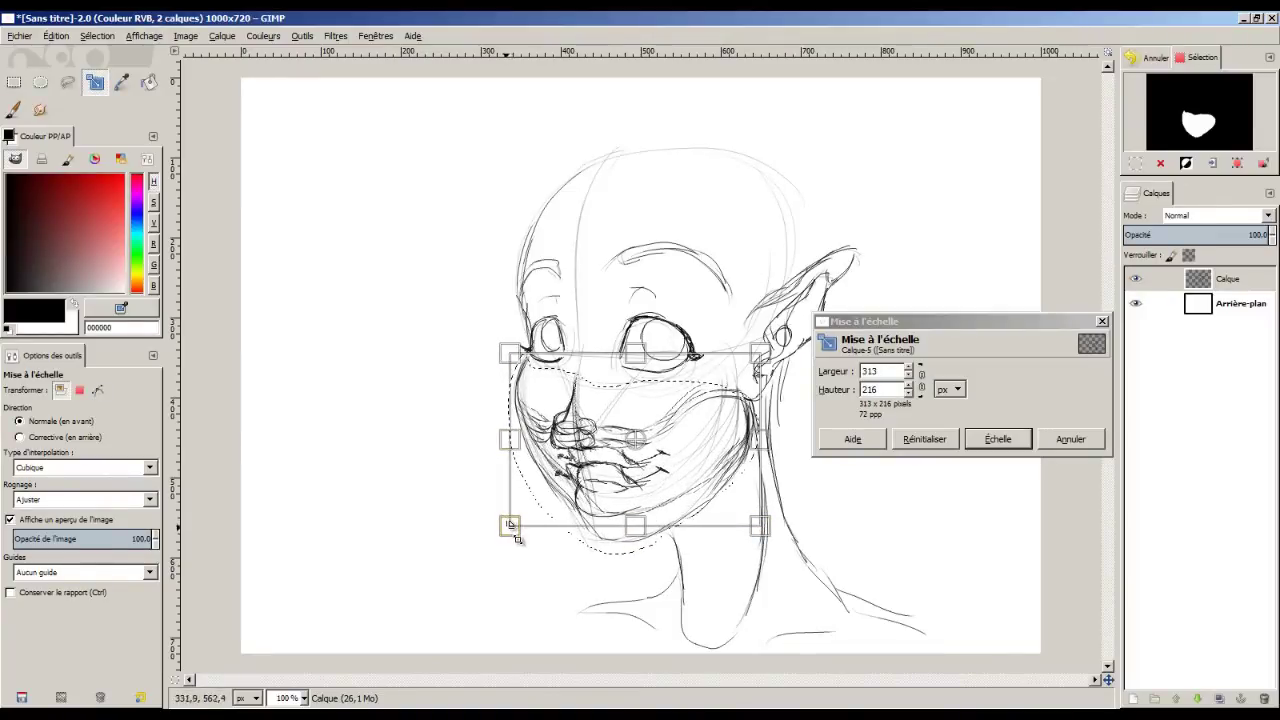
{"action": "left_click_drag", "start_coordinate": [517, 538], "coordinate": [519, 529]}
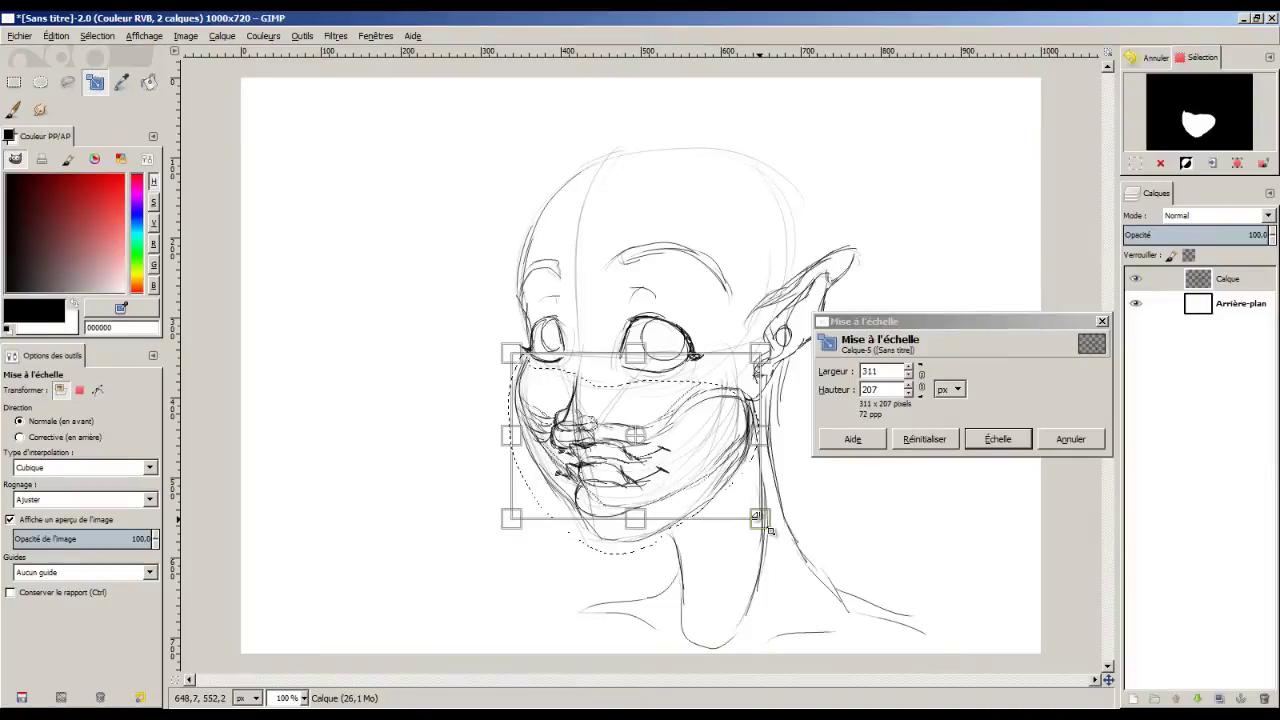
{"action": "left_click_drag", "start_coordinate": [770, 531], "coordinate": [772, 544]}
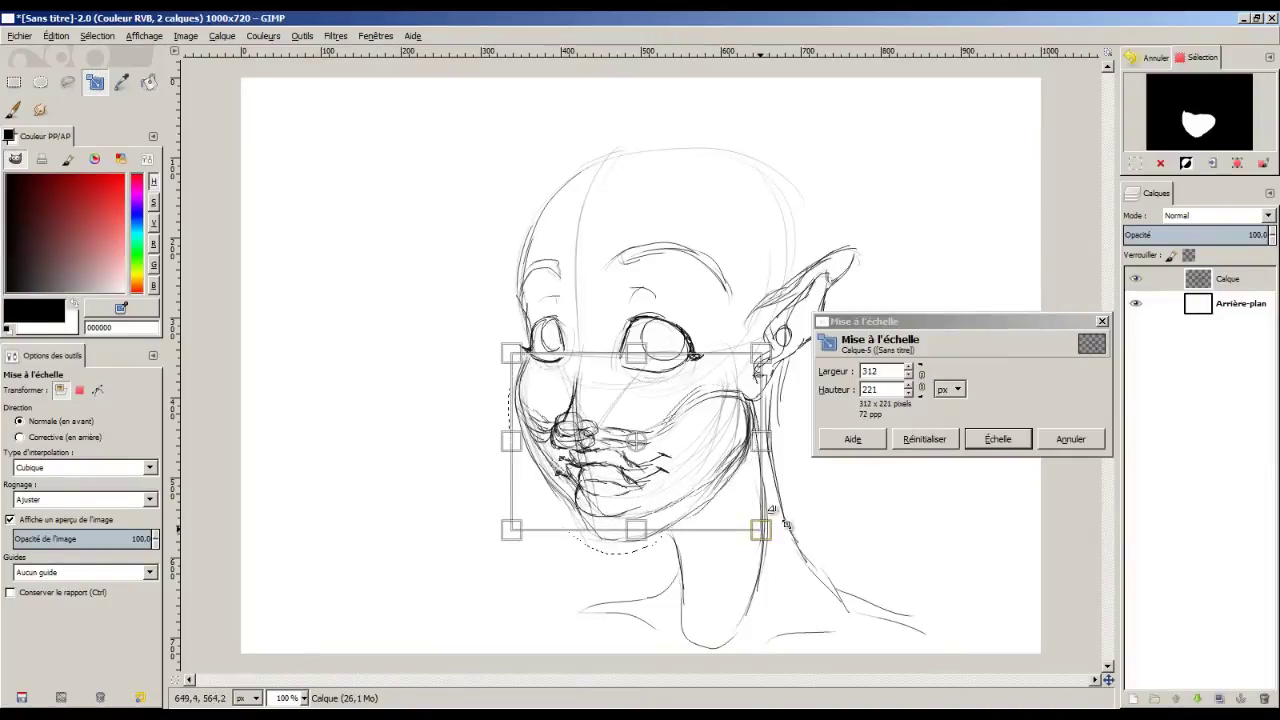
{"action": "left_click", "coordinate": [999, 440]}
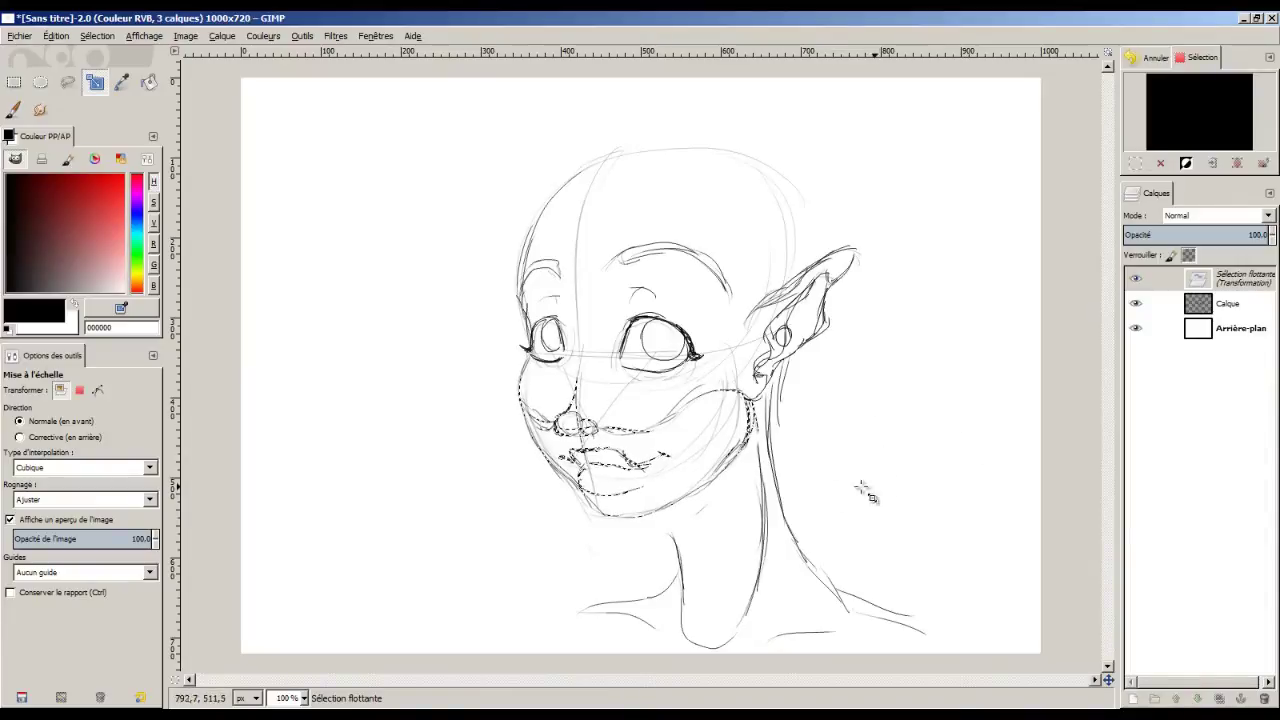
Narrow the floating lower face to 301 × 222 px and anchor it to the sketch layer.
{"action": "left_click", "coordinate": [728, 455]}
{"action": "left_click_drag", "start_coordinate": [774, 458], "coordinate": [761, 454]}
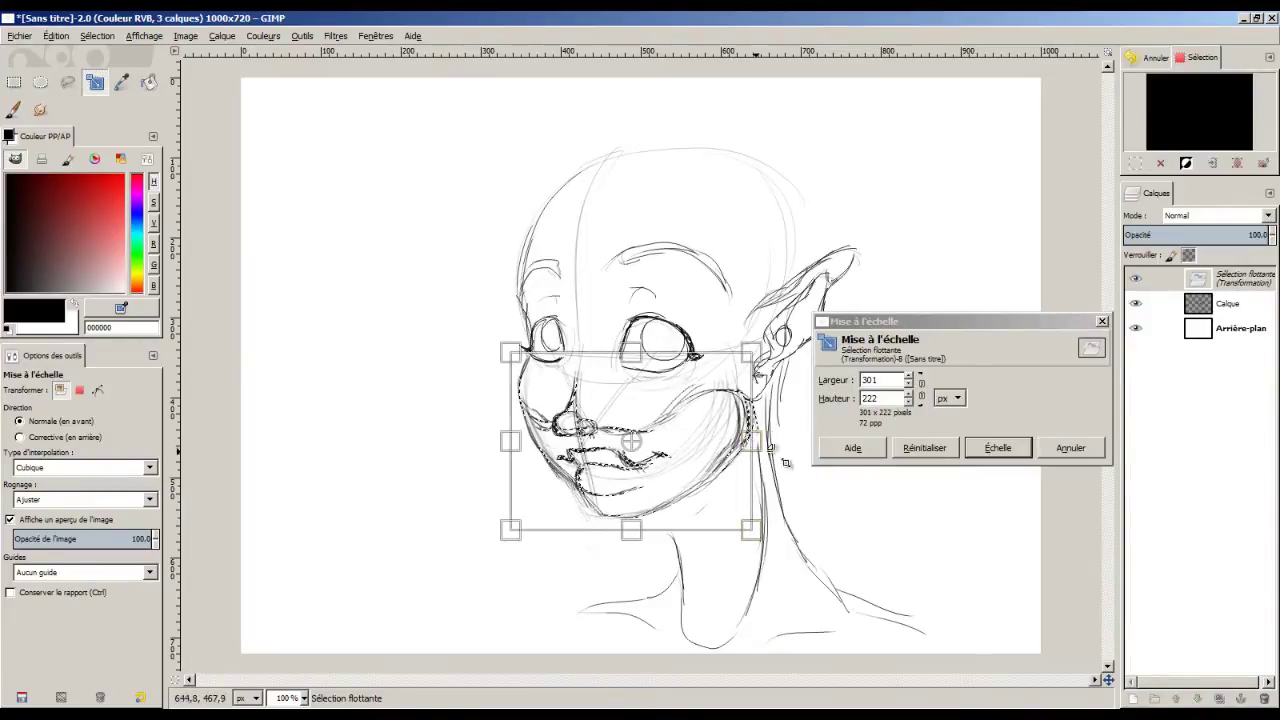
{"action": "left_click", "coordinate": [998, 448]}
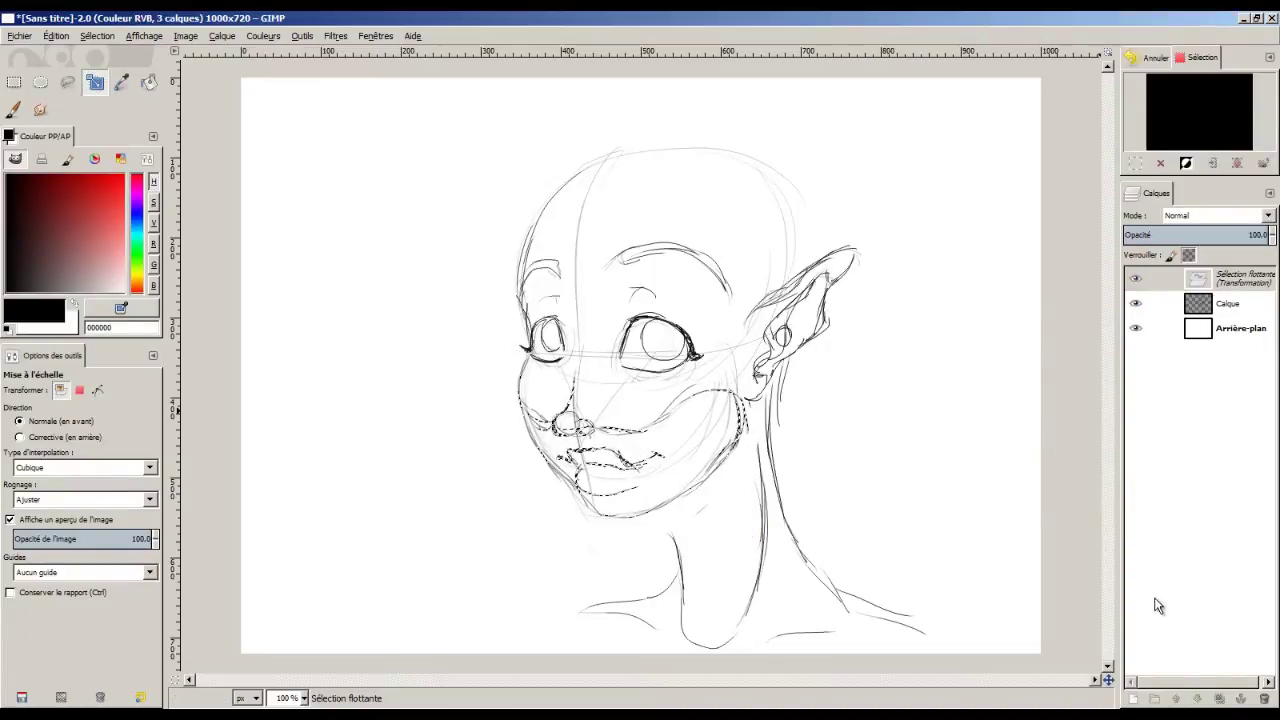
{"action": "left_click", "coordinate": [1241, 699]}
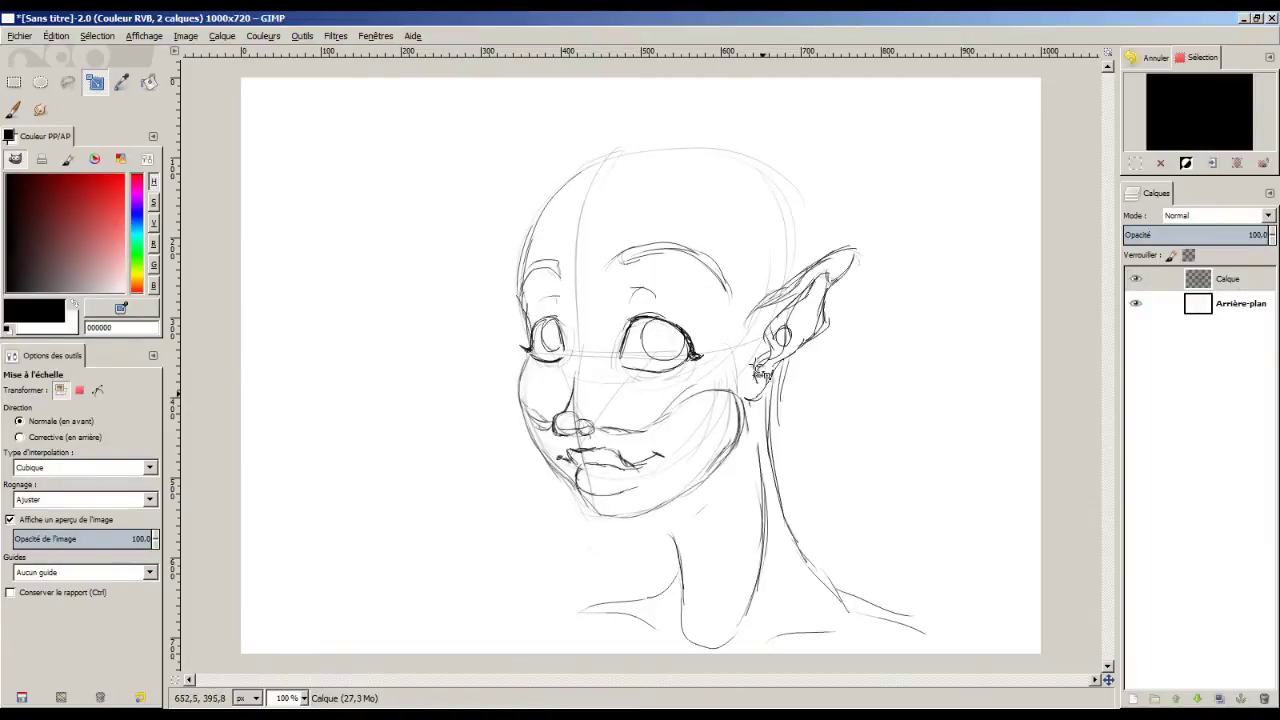
With the Paintbrush, refine the near eyelid crease, join the neck line to the jaw and add a hairline stroke before the ear.
{"action": "left_click", "coordinate": [14, 110]}
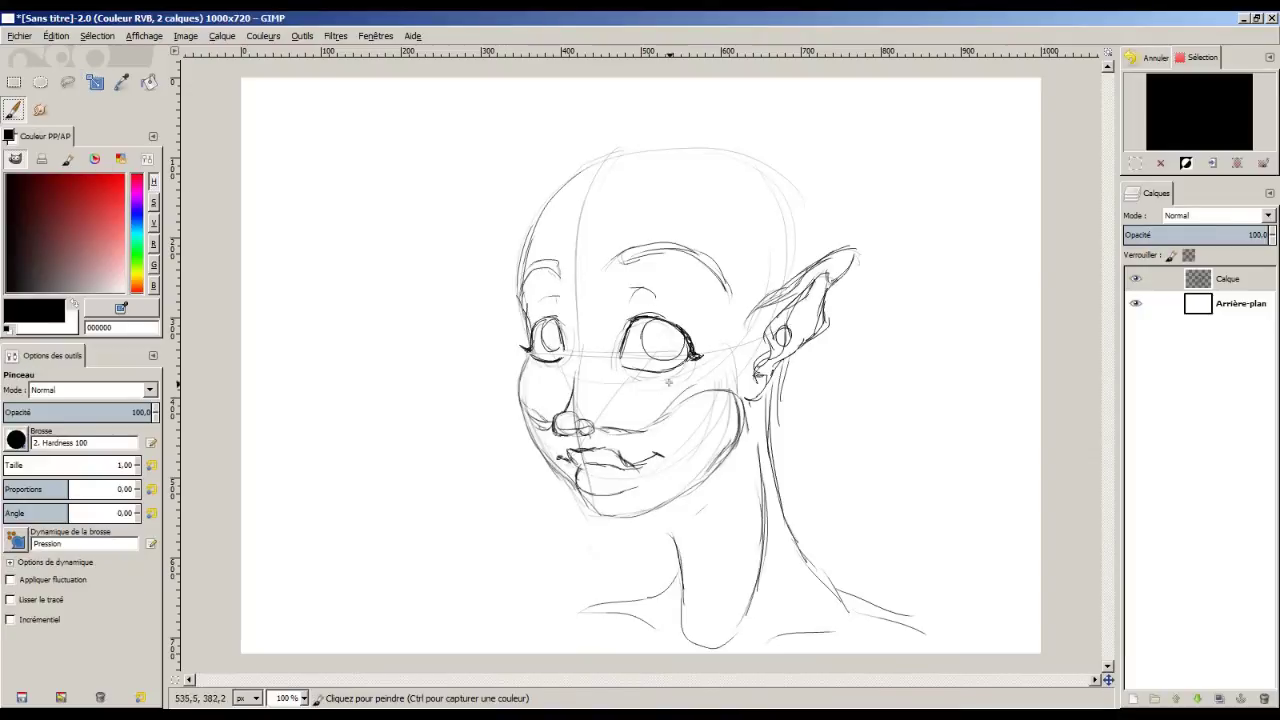
{"action": "left_click_drag", "start_coordinate": [659, 290], "coordinate": [651, 288]}
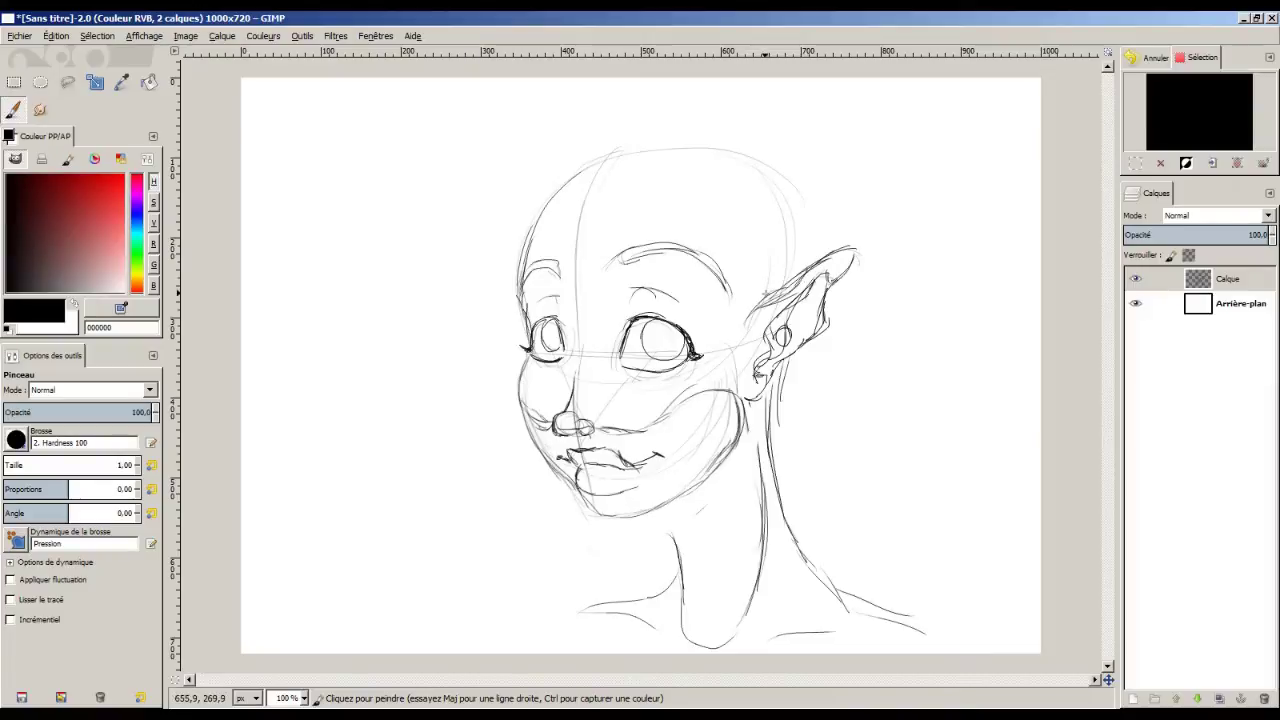
{"action": "left_click_drag", "start_coordinate": [665, 505], "coordinate": [677, 552]}
{"action": "left_click_drag", "start_coordinate": [721, 460], "coordinate": [734, 399]}
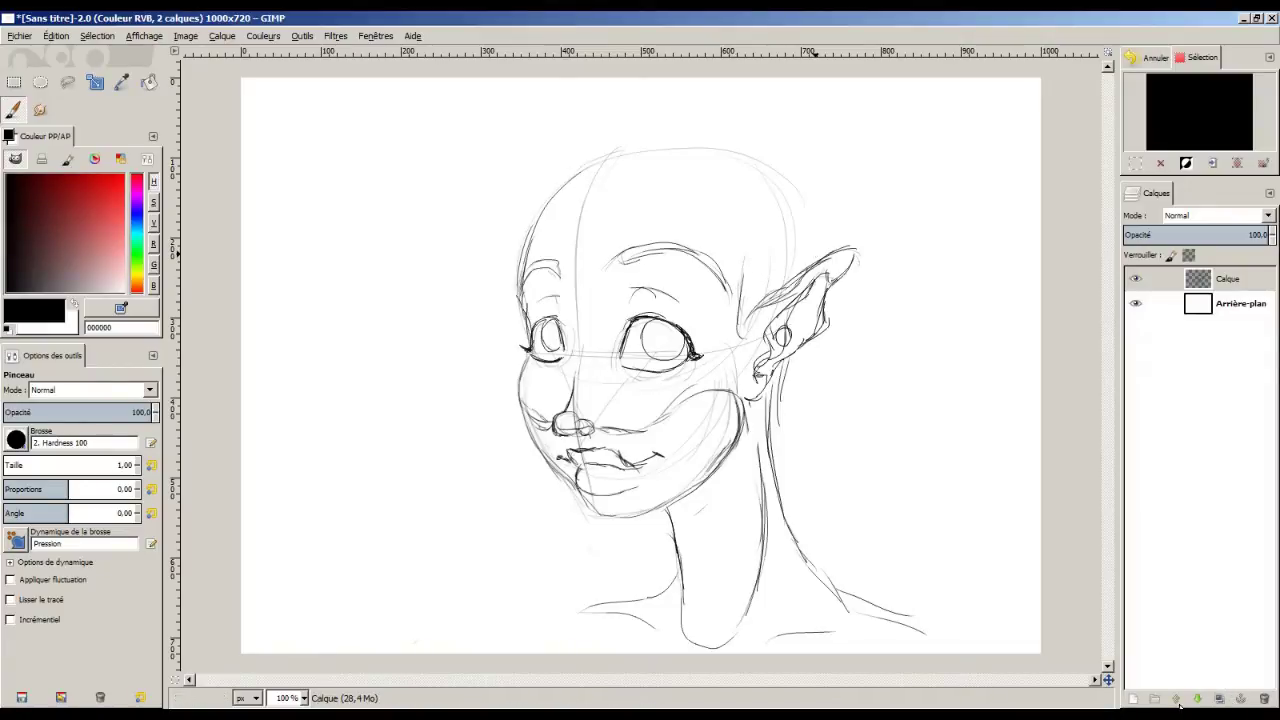
Add a transparent 1000 × 720 px layer and sketch the hair's fringe, crown and long side lock around the face.
{"action": "left_click", "coordinate": [1142, 700]}
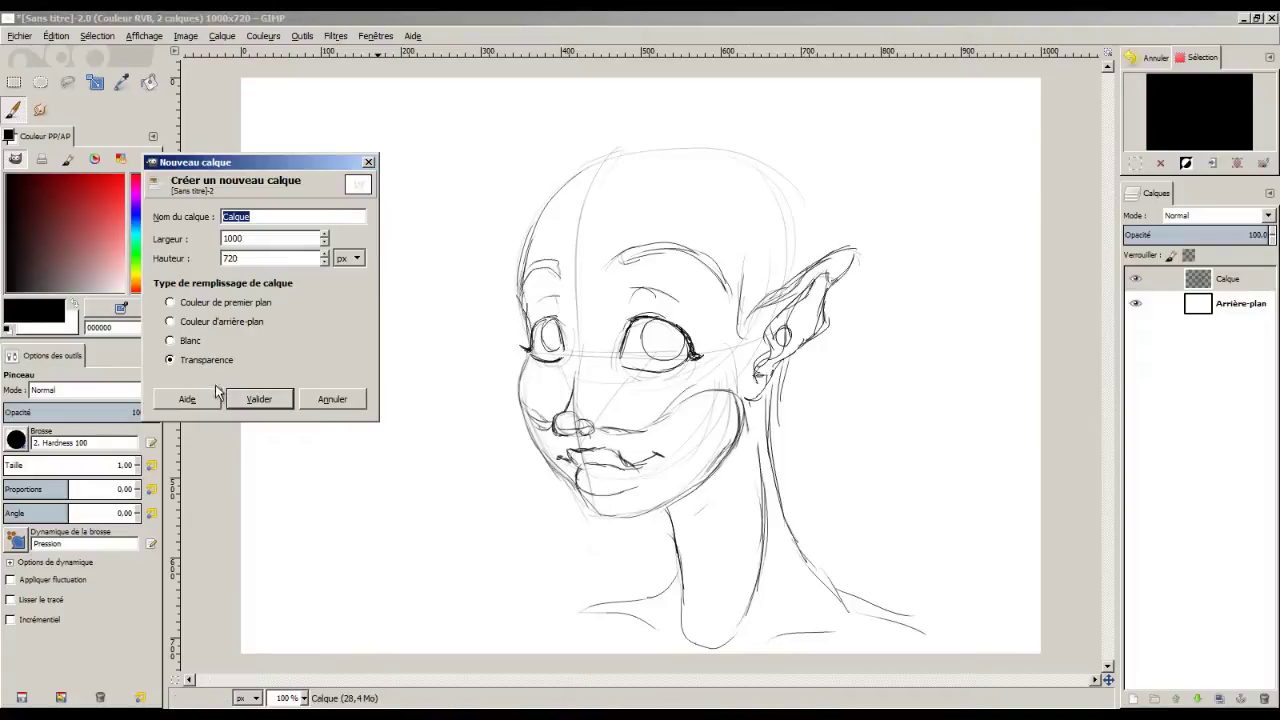
{"action": "left_click", "coordinate": [258, 398]}
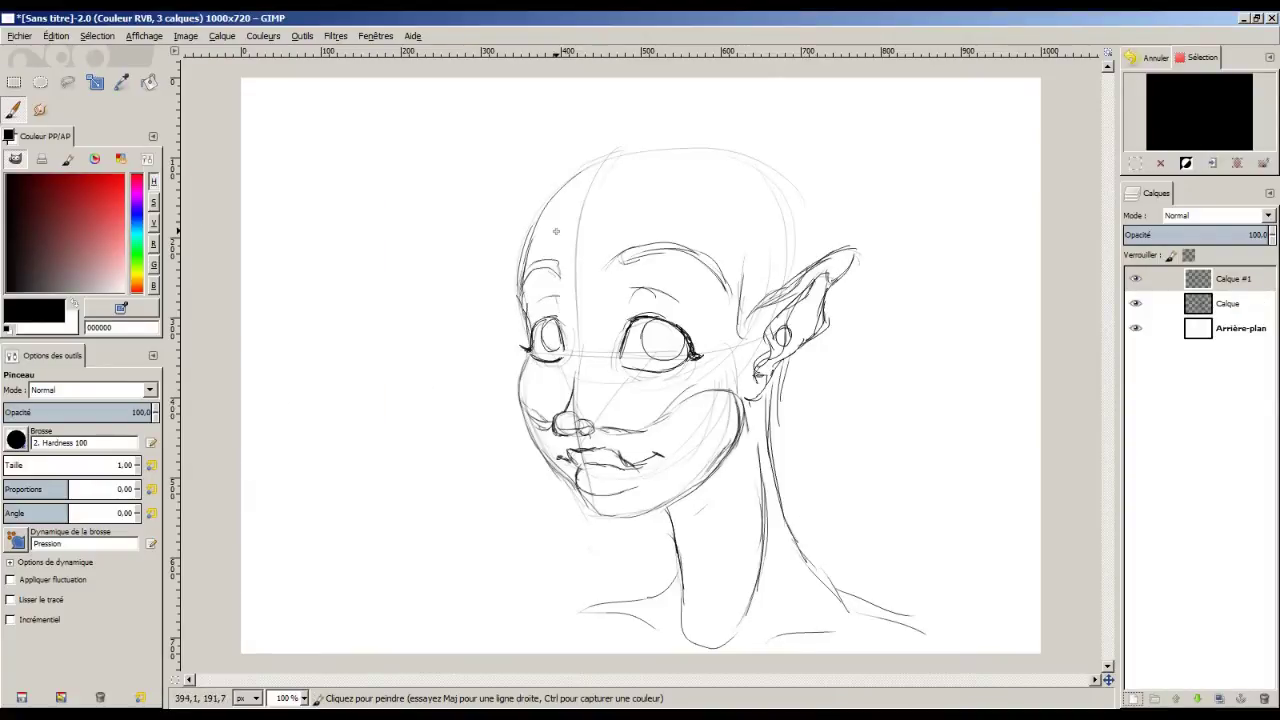
{"action": "left_click_drag", "start_coordinate": [698, 192], "coordinate": [526, 272]}
{"action": "left_click_drag", "start_coordinate": [516, 288], "coordinate": [462, 434]}
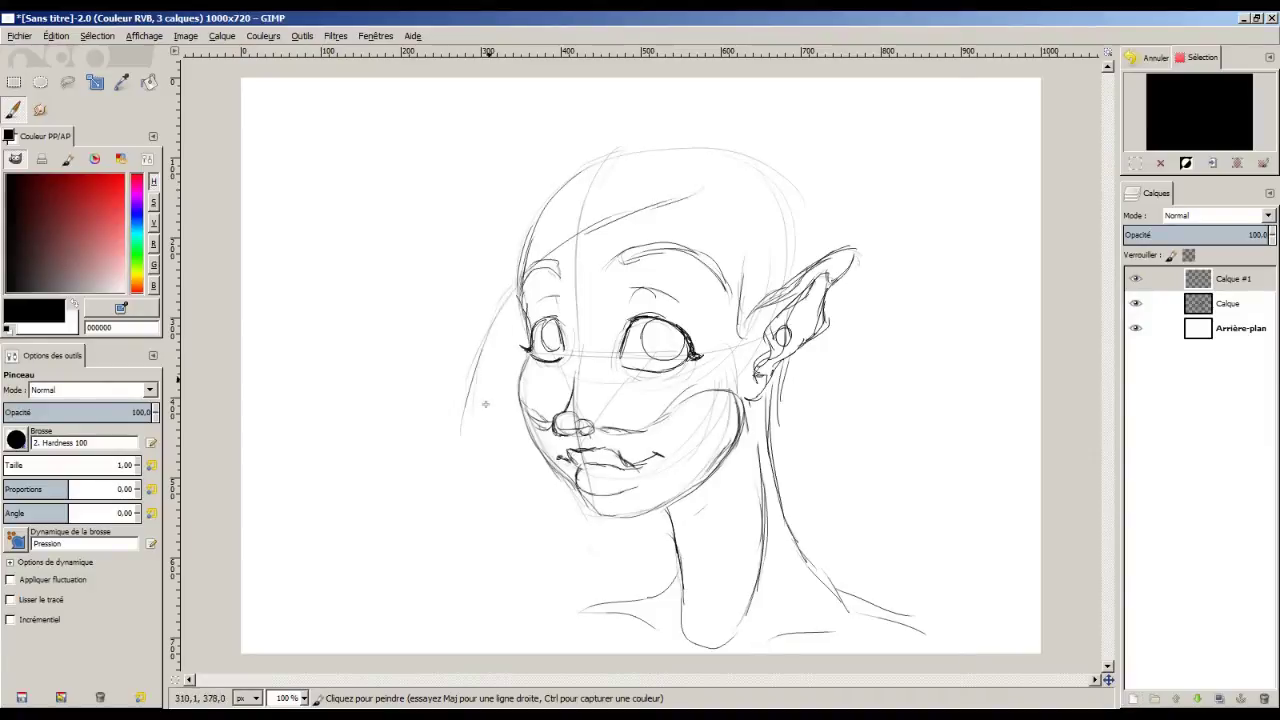
{"action": "left_click_drag", "start_coordinate": [522, 372], "coordinate": [503, 528]}
{"action": "mouse_move", "coordinate": [490, 194]}
{"action": "left_mouse_down"}
{"action": "mouse_move", "coordinate": [480, 522]}
{"action": "mouse_move", "coordinate": [672, 160]}
{"action": "left_mouse_up"}
{"action": "mouse_move", "coordinate": [742, 160]}
{"action": "left_mouse_down"}
{"action": "mouse_move", "coordinate": [606, 157]}
{"action": "mouse_move", "coordinate": [760, 108]}
{"action": "mouse_move", "coordinate": [860, 240]}
{"action": "left_mouse_up"}
{"action": "left_click_drag", "start_coordinate": [750, 182], "coordinate": [745, 300]}
{"action": "mouse_move", "coordinate": [758, 222]}
{"action": "left_mouse_down"}
{"action": "mouse_move", "coordinate": [735, 318]}
{"action": "mouse_move", "coordinate": [868, 262]}
{"action": "left_mouse_up"}
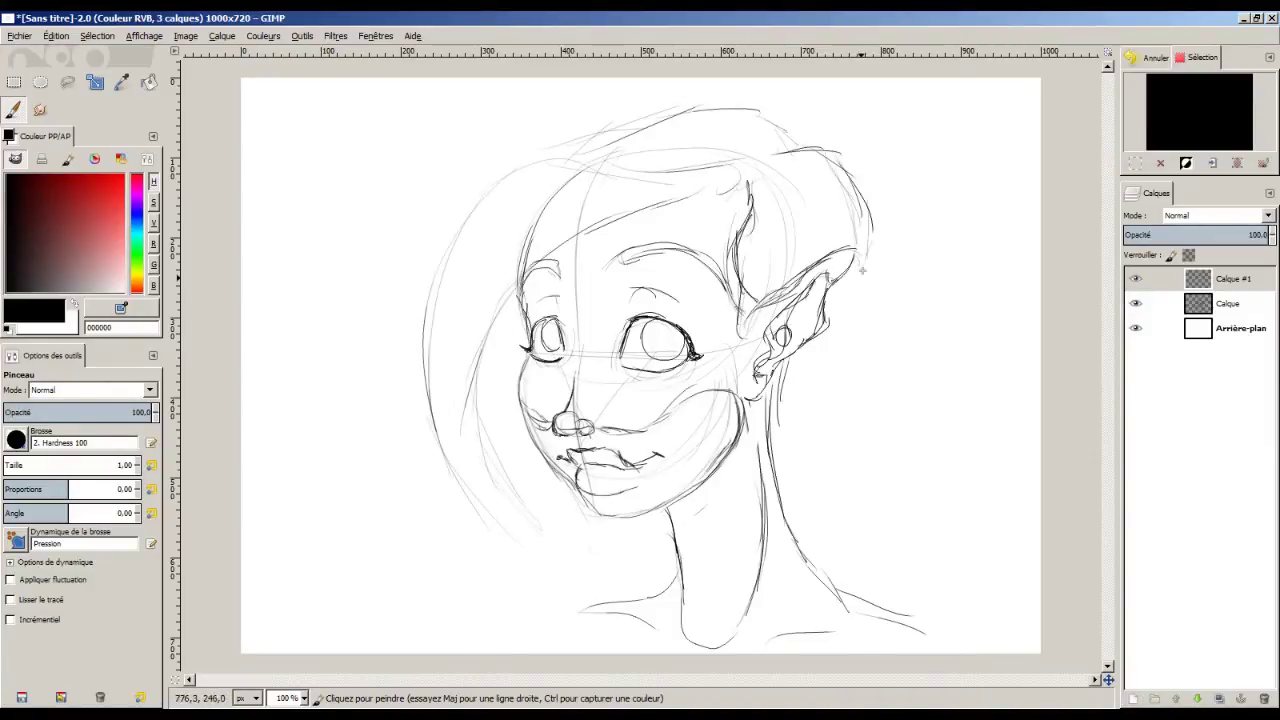
Sketch the top of a high ponytail and a hair ornament above the ear, with a round disc, curved fin and small ovals.
{"action": "left_click_drag", "start_coordinate": [825, 168], "coordinate": [805, 178]}
{"action": "left_click_drag", "start_coordinate": [780, 100], "coordinate": [1006, 152]}
{"action": "left_click_drag", "start_coordinate": [864, 200], "coordinate": [912, 188]}
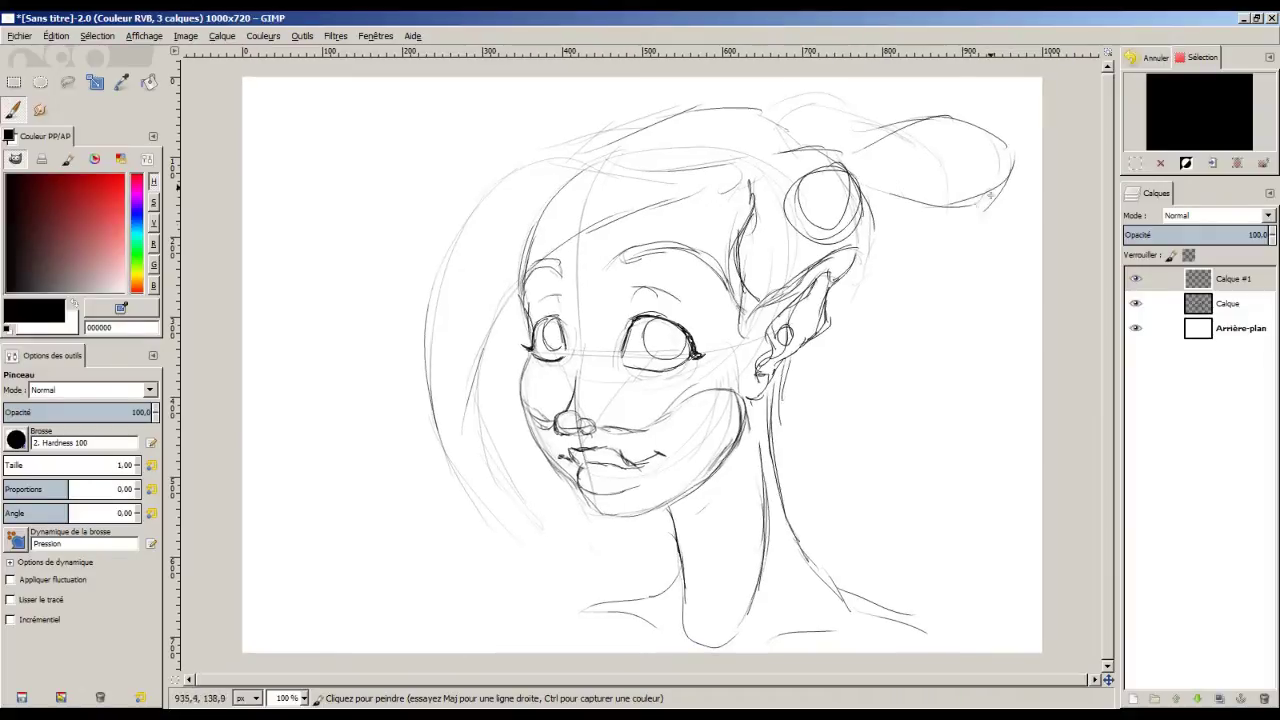
{"action": "left_click_drag", "start_coordinate": [990, 195], "coordinate": [980, 226]}
{"action": "mouse_move", "coordinate": [862, 160]}
{"action": "left_mouse_down"}
{"action": "mouse_move", "coordinate": [906, 228]}
{"action": "mouse_move", "coordinate": [888, 310]}
{"action": "left_mouse_up"}
{"action": "left_click_drag", "start_coordinate": [910, 256], "coordinate": [850, 340]}
{"action": "left_click_drag", "start_coordinate": [848, 172], "coordinate": [915, 165]}
{"action": "left_click_drag", "start_coordinate": [885, 172], "coordinate": [912, 330]}
{"action": "left_click_drag", "start_coordinate": [838, 318], "coordinate": [920, 348]}
{"action": "left_click_drag", "start_coordinate": [866, 278], "coordinate": [878, 272]}
{"action": "left_click_drag", "start_coordinate": [870, 178], "coordinate": [874, 194]}
{"action": "left_click_drag", "start_coordinate": [870, 205], "coordinate": [876, 222]}
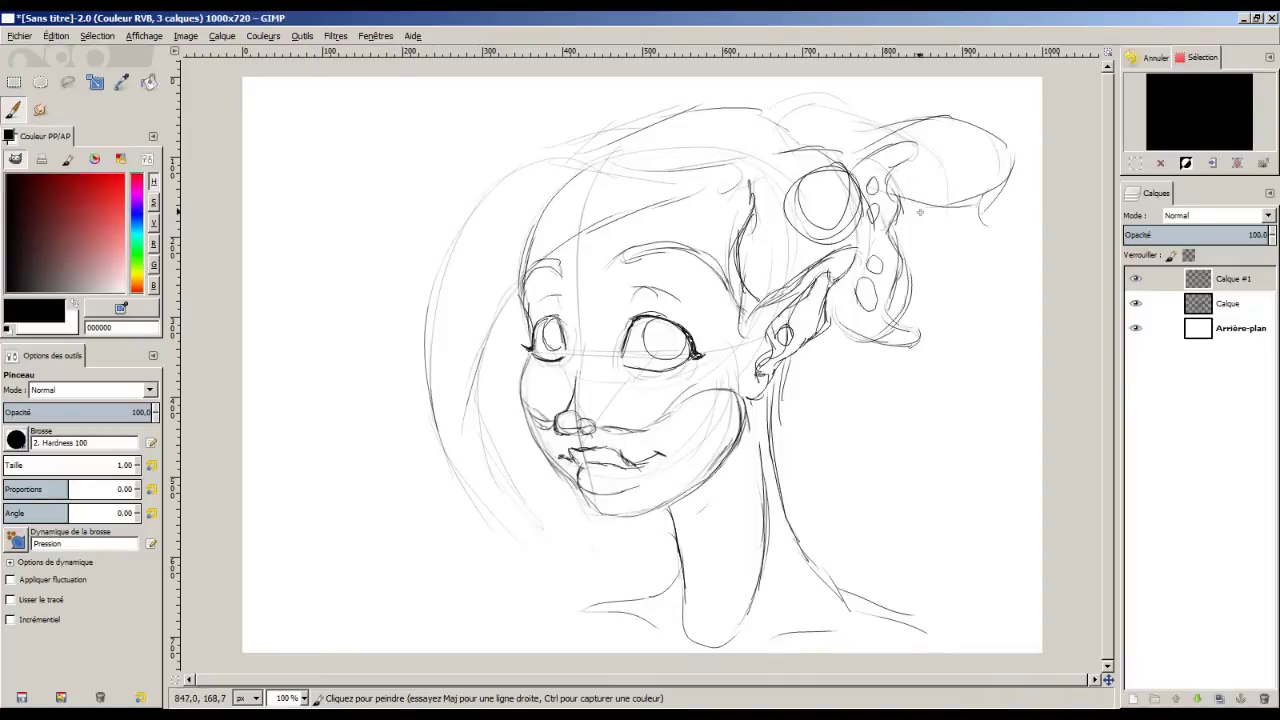
Draw the ponytail falling behind the neck as stacked, twisted curls down to the shoulder.
{"action": "mouse_move", "coordinate": [984, 208]}
{"action": "left_mouse_down"}
{"action": "mouse_move", "coordinate": [990, 294]}
{"action": "mouse_move", "coordinate": [958, 386]}
{"action": "left_mouse_up"}
{"action": "mouse_move", "coordinate": [830, 326]}
{"action": "left_mouse_down"}
{"action": "mouse_move", "coordinate": [812, 422]}
{"action": "mouse_move", "coordinate": [846, 496]}
{"action": "left_mouse_up"}
{"action": "mouse_move", "coordinate": [850, 388]}
{"action": "left_mouse_down"}
{"action": "mouse_move", "coordinate": [984, 340]}
{"action": "mouse_move", "coordinate": [960, 394]}
{"action": "left_mouse_up"}
{"action": "mouse_move", "coordinate": [870, 322]}
{"action": "left_mouse_down"}
{"action": "mouse_move", "coordinate": [830, 368]}
{"action": "mouse_move", "coordinate": [910, 474]}
{"action": "left_mouse_up"}
{"action": "left_click_drag", "start_coordinate": [976, 386], "coordinate": [936, 470]}
{"action": "left_click_drag", "start_coordinate": [958, 466], "coordinate": [914, 482]}
{"action": "left_click_drag", "start_coordinate": [845, 336], "coordinate": [828, 394]}
{"action": "left_click_drag", "start_coordinate": [840, 386], "coordinate": [818, 534]}
{"action": "left_click_drag", "start_coordinate": [958, 482], "coordinate": [924, 548]}
{"action": "left_click_drag", "start_coordinate": [940, 536], "coordinate": [874, 554]}
{"action": "left_click_drag", "start_coordinate": [822, 494], "coordinate": [816, 570]}
Extend the long front lock beside the face and finish it with an outward curl near shoulder height.
{"action": "left_click_drag", "start_coordinate": [496, 352], "coordinate": [488, 548]}
{"action": "left_click_drag", "start_coordinate": [378, 536], "coordinate": [480, 604]}
{"action": "left_click_drag", "start_coordinate": [398, 574], "coordinate": [410, 498]}
{"action": "mouse_move", "coordinate": [410, 500]}
{"action": "left_mouse_down"}
{"action": "mouse_move", "coordinate": [428, 540]}
{"action": "mouse_move", "coordinate": [362, 580]}
{"action": "left_mouse_up"}
{"action": "mouse_move", "coordinate": [368, 560]}
{"action": "left_mouse_down"}
{"action": "mouse_move", "coordinate": [478, 636]}
{"action": "mouse_move", "coordinate": [540, 612]}
{"action": "left_mouse_up"}
{"action": "left_click_drag", "start_coordinate": [546, 600], "coordinate": [520, 484]}
{"action": "left_click_drag", "start_coordinate": [512, 420], "coordinate": [512, 508]}
{"action": "mouse_move", "coordinate": [532, 528]}
{"action": "left_mouse_down"}
{"action": "mouse_move", "coordinate": [550, 481]}
{"action": "mouse_move", "coordinate": [540, 502]}
{"action": "left_mouse_up"}
Darken the crown outline and hair parting, the line between the lips, and the lower edge of the fringe.
{"action": "left_click_drag", "start_coordinate": [520, 172], "coordinate": [666, 122]}
{"action": "left_click_drag", "start_coordinate": [624, 152], "coordinate": [648, 168]}
{"action": "left_click_drag", "start_coordinate": [630, 136], "coordinate": [712, 104]}
{"action": "left_click_drag", "start_coordinate": [698, 106], "coordinate": [776, 118]}
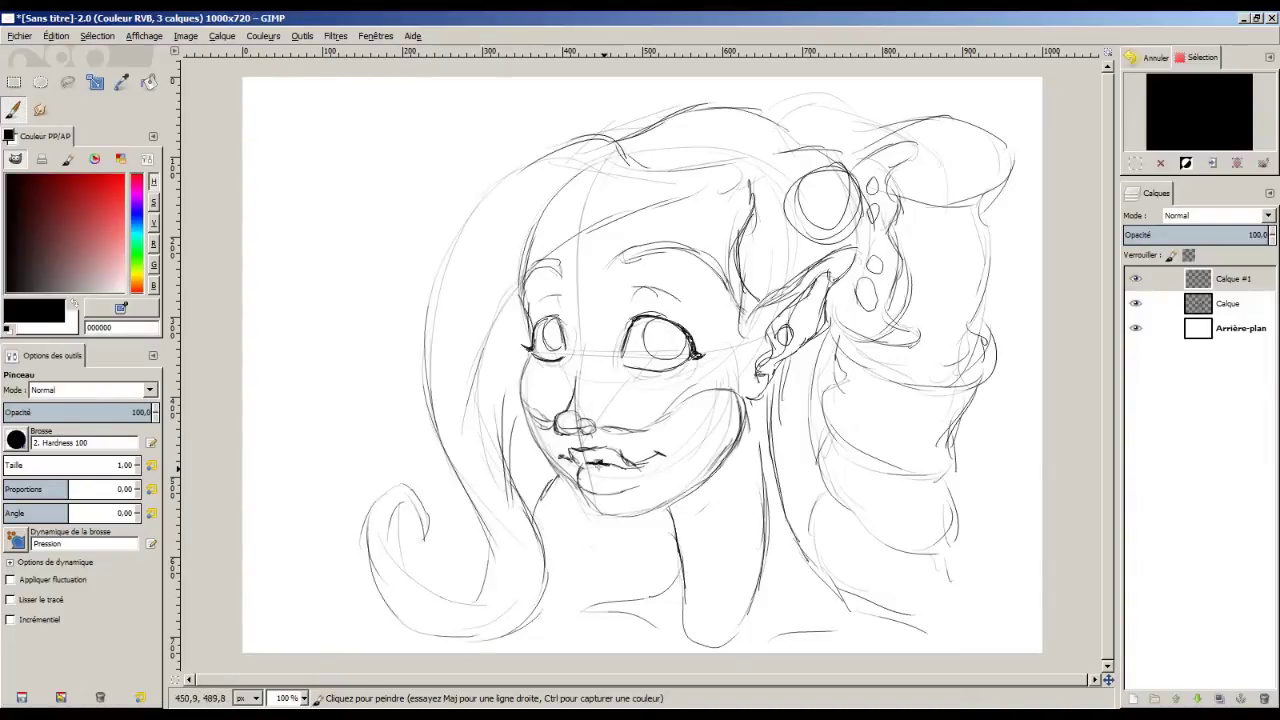
{"action": "left_click_drag", "start_coordinate": [604, 469], "coordinate": [619, 472]}
{"action": "left_click_drag", "start_coordinate": [741, 186], "coordinate": [628, 212]}
{"action": "left_click_drag", "start_coordinate": [674, 202], "coordinate": [588, 244]}
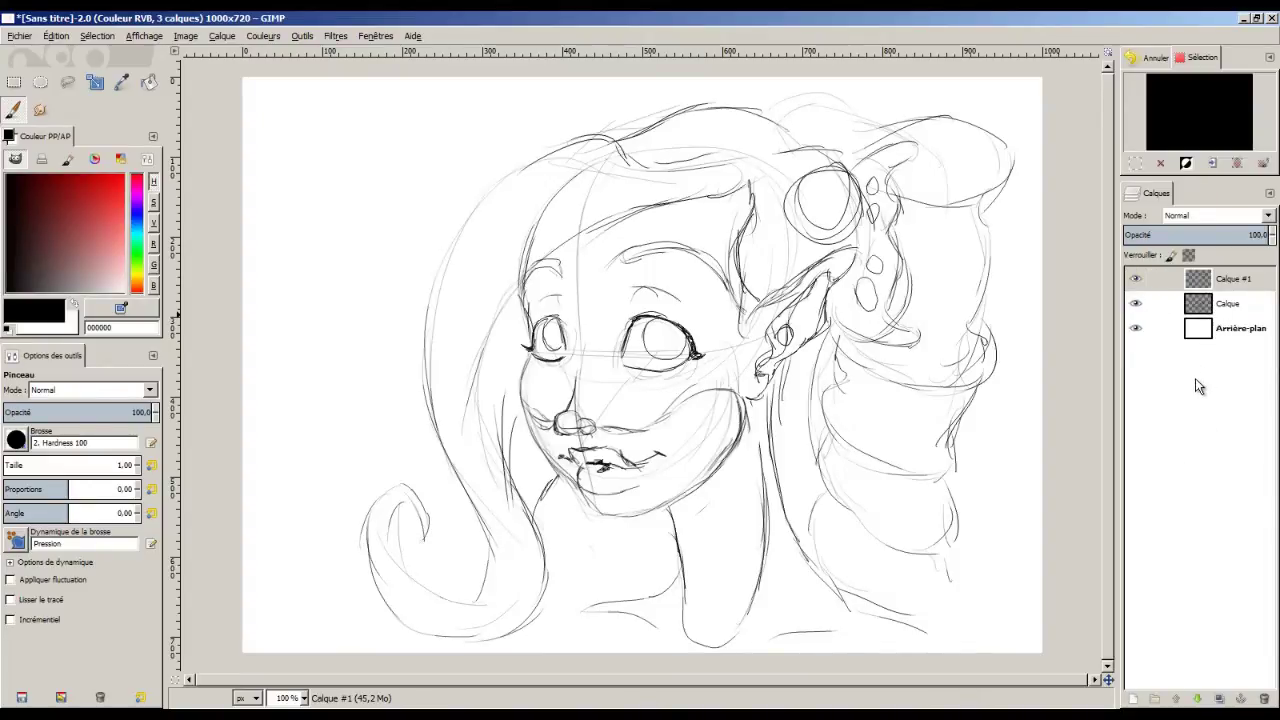
Merge the hair layer down into the face sketch layer and lower the merged layer's opacity to 30.8.
{"action": "left_click", "coordinate": [1212, 280]}
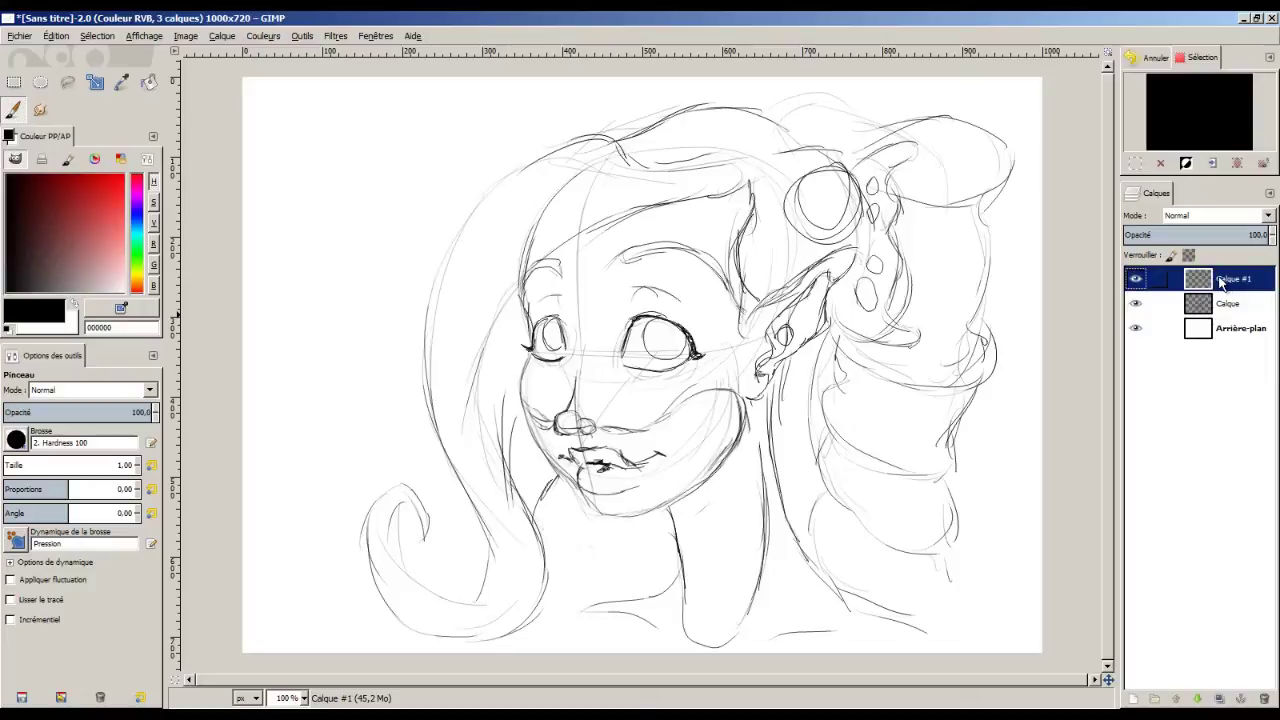
{"action": "right_click", "coordinate": [1234, 287]}
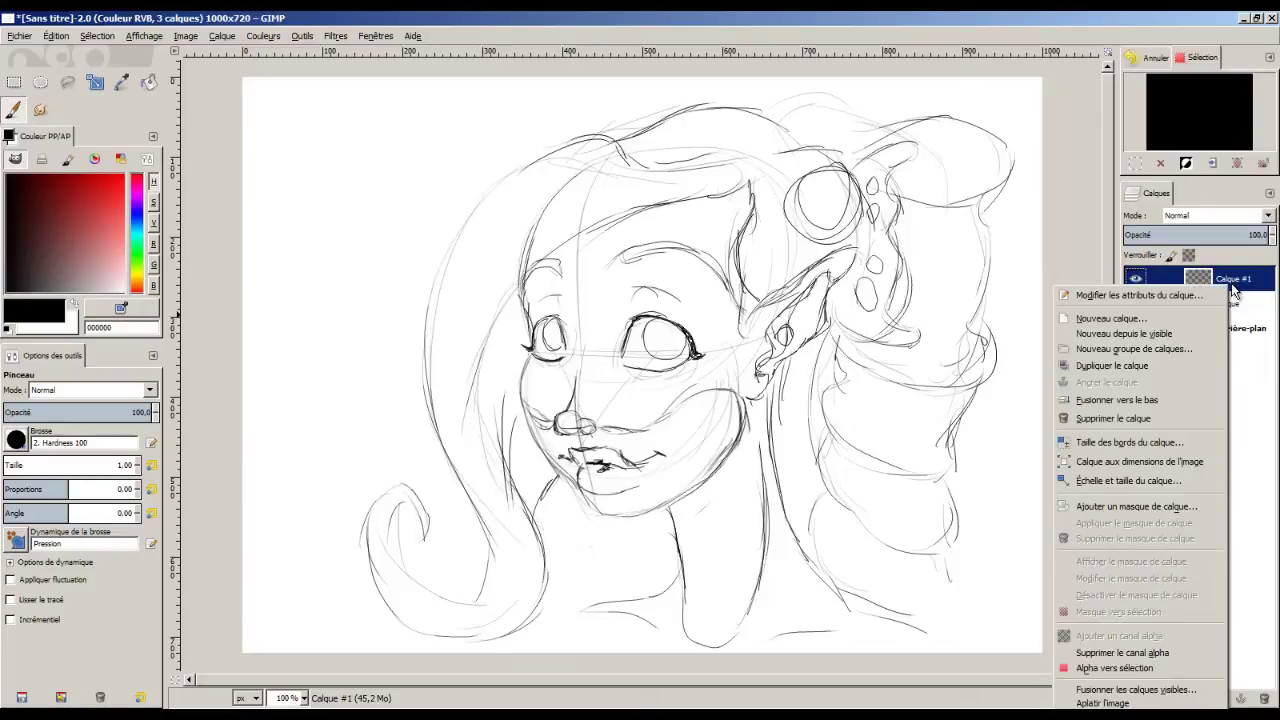
{"action": "left_click", "coordinate": [1175, 405]}
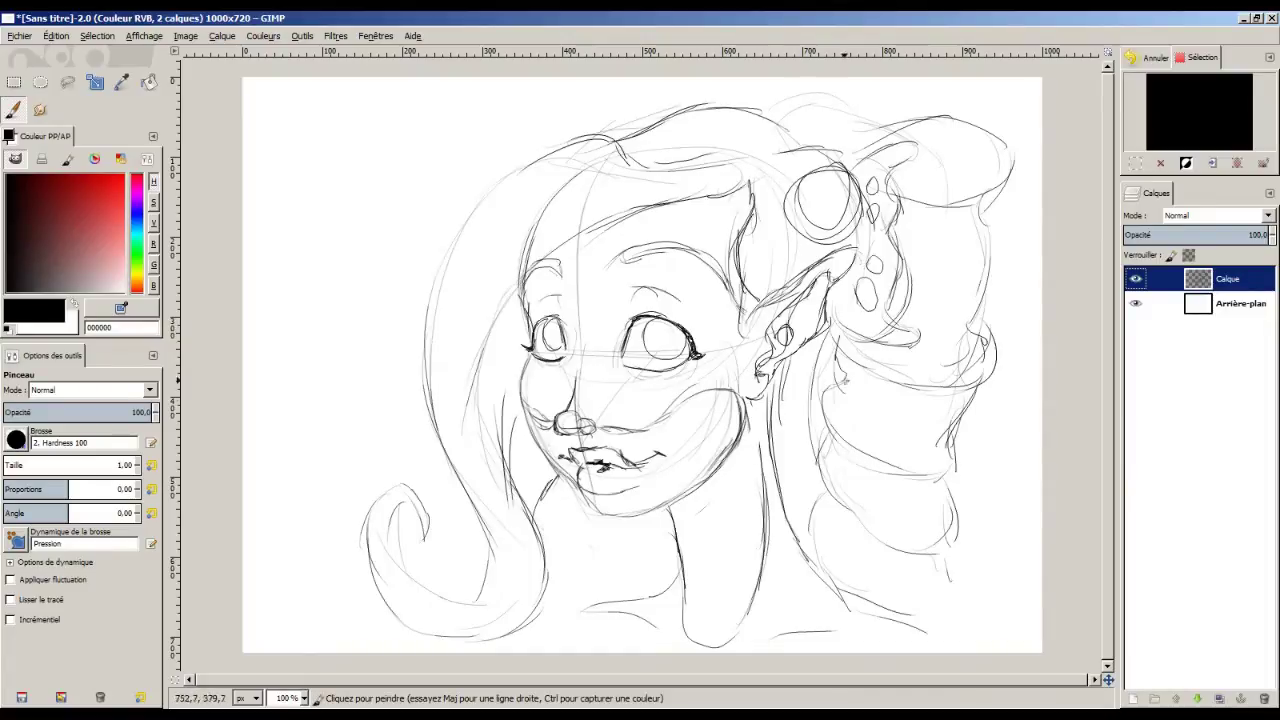
{"action": "left_click", "coordinate": [1171, 235]}
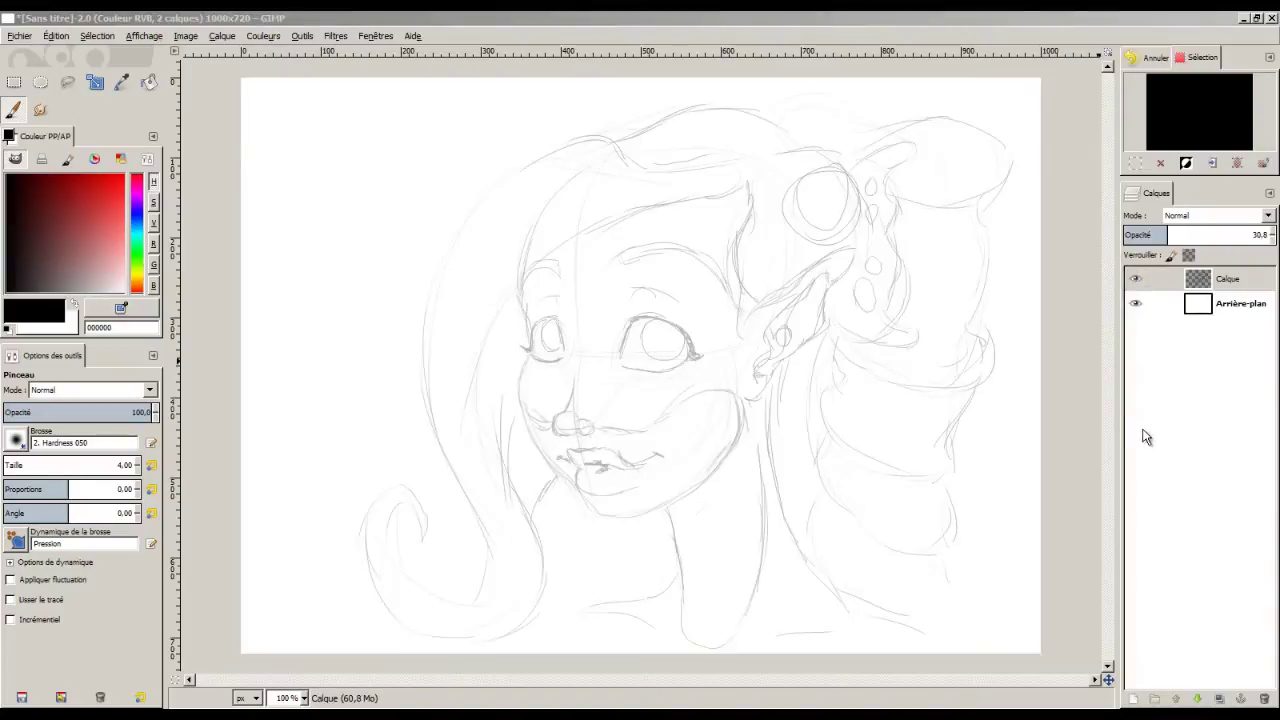
Create a transparent 1000 × 720 px layer above the sketch, add a black (full transparency) mask, and make the layer itself active.
{"action": "left_click", "coordinate": [1134, 698]}
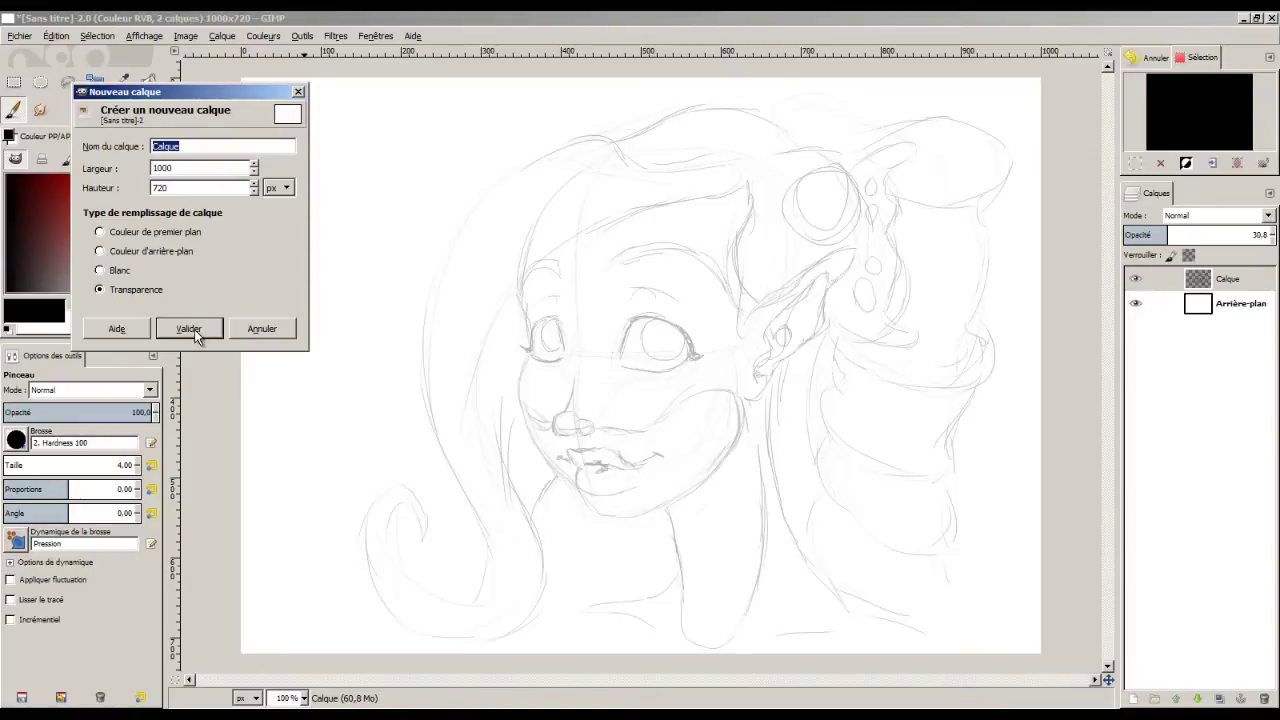
{"action": "left_click", "coordinate": [189, 329]}
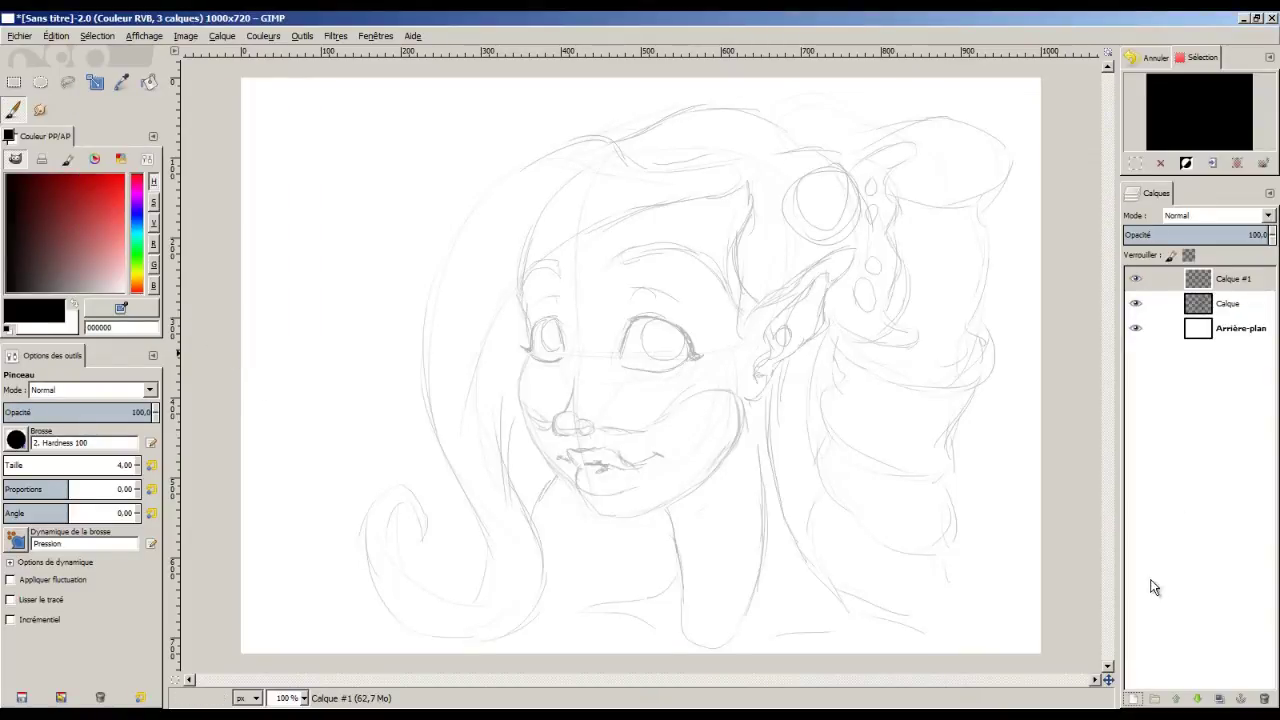
{"action": "right_click", "coordinate": [1213, 281]}
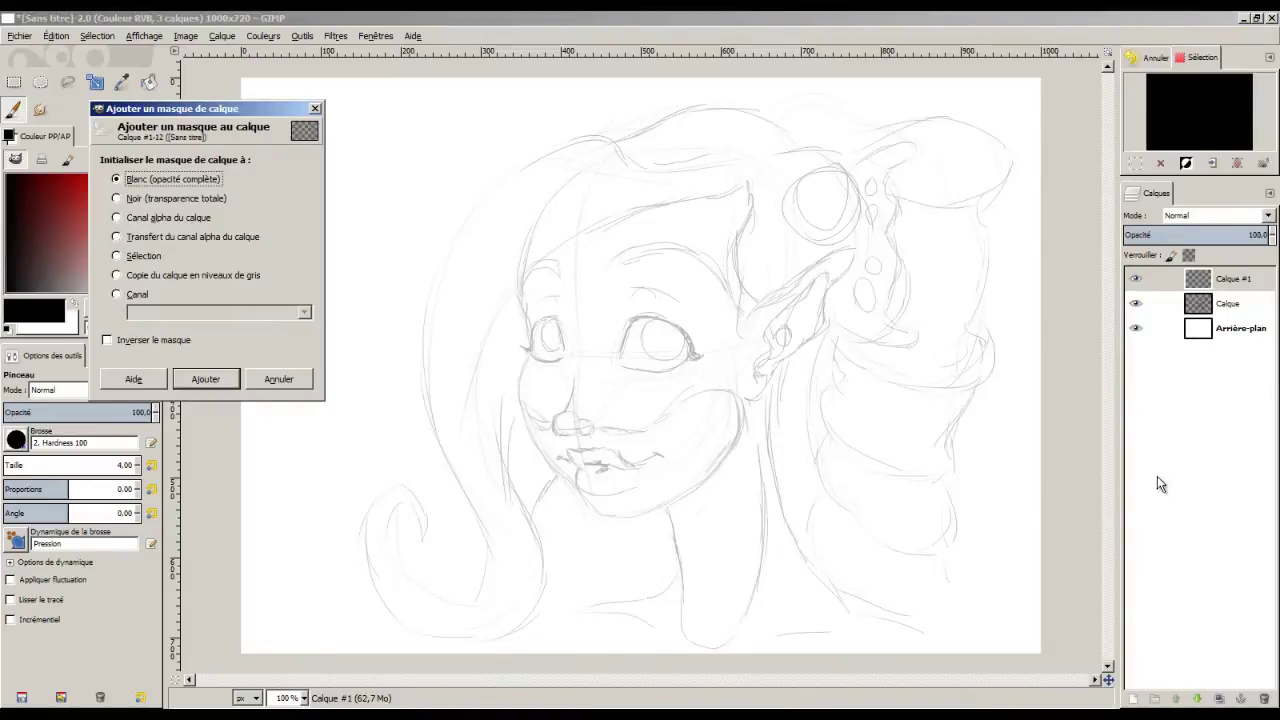
{"action": "key", "text": "Down"}
{"action": "left_click", "coordinate": [222, 384]}
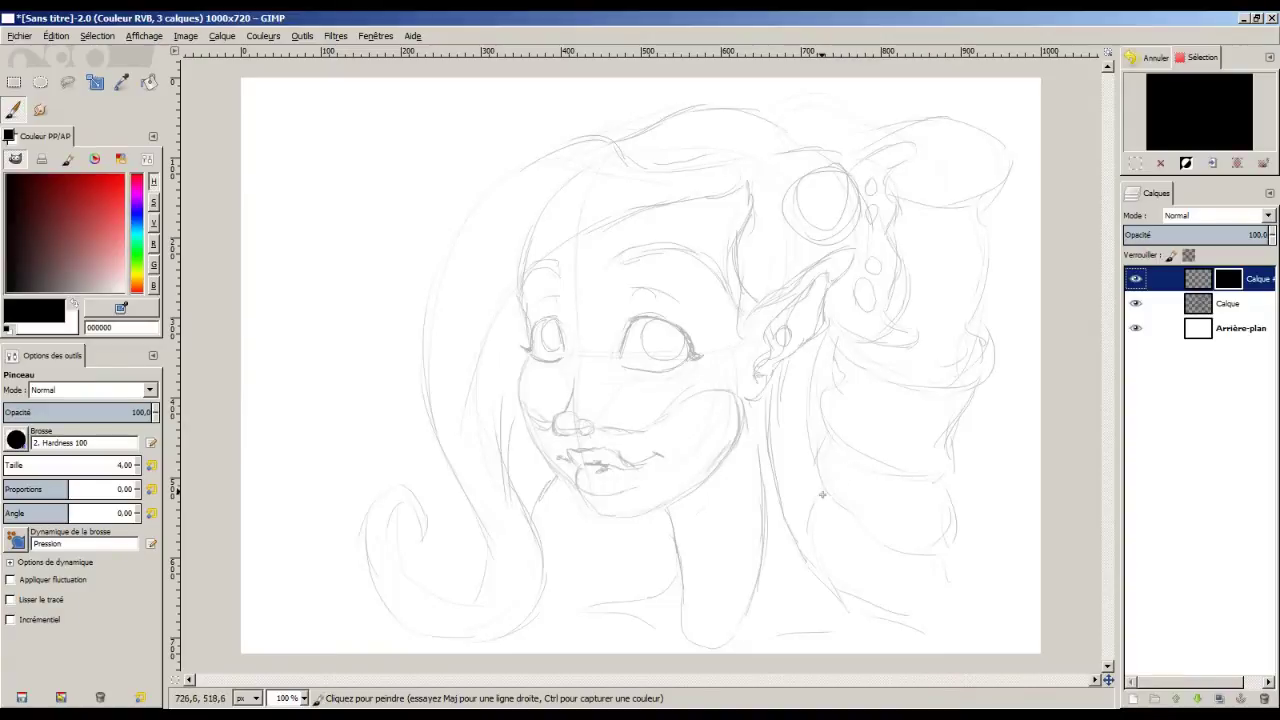
{"action": "left_click", "coordinate": [1197, 285]}
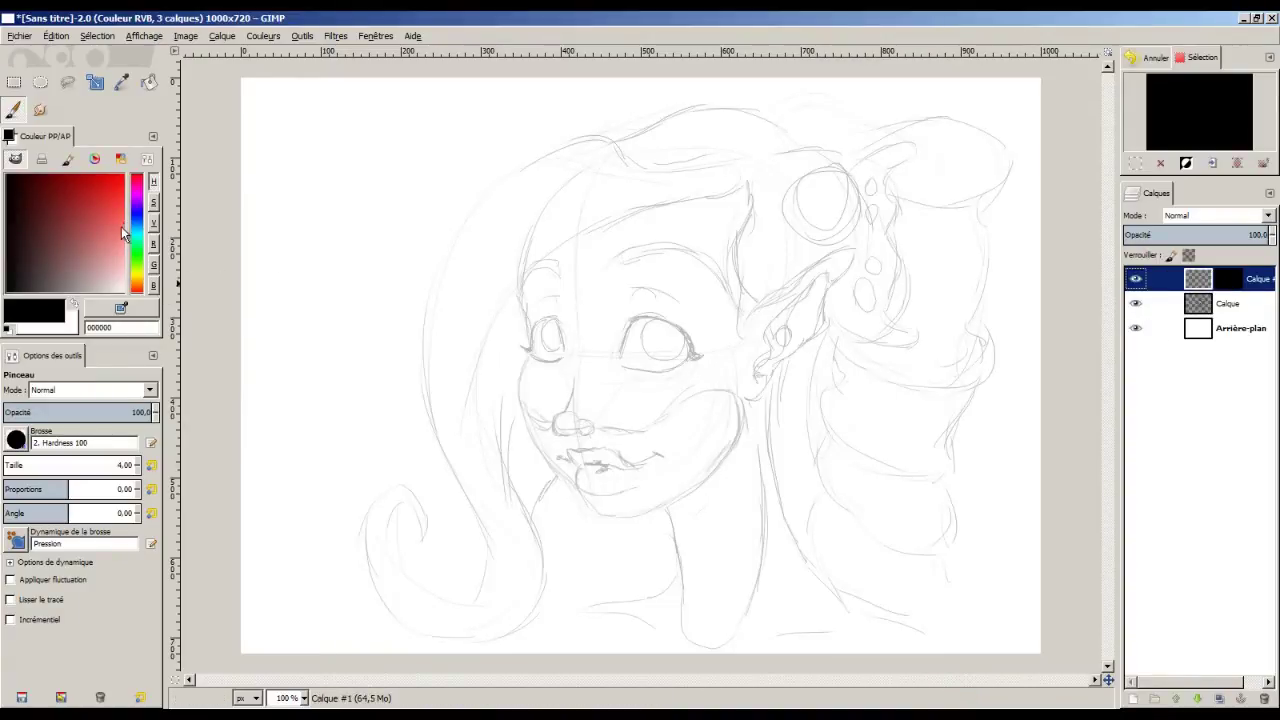
Fill the masked top layer with bright green (46ff33) and make its mask active.
{"action": "left_click", "coordinate": [148, 82]}
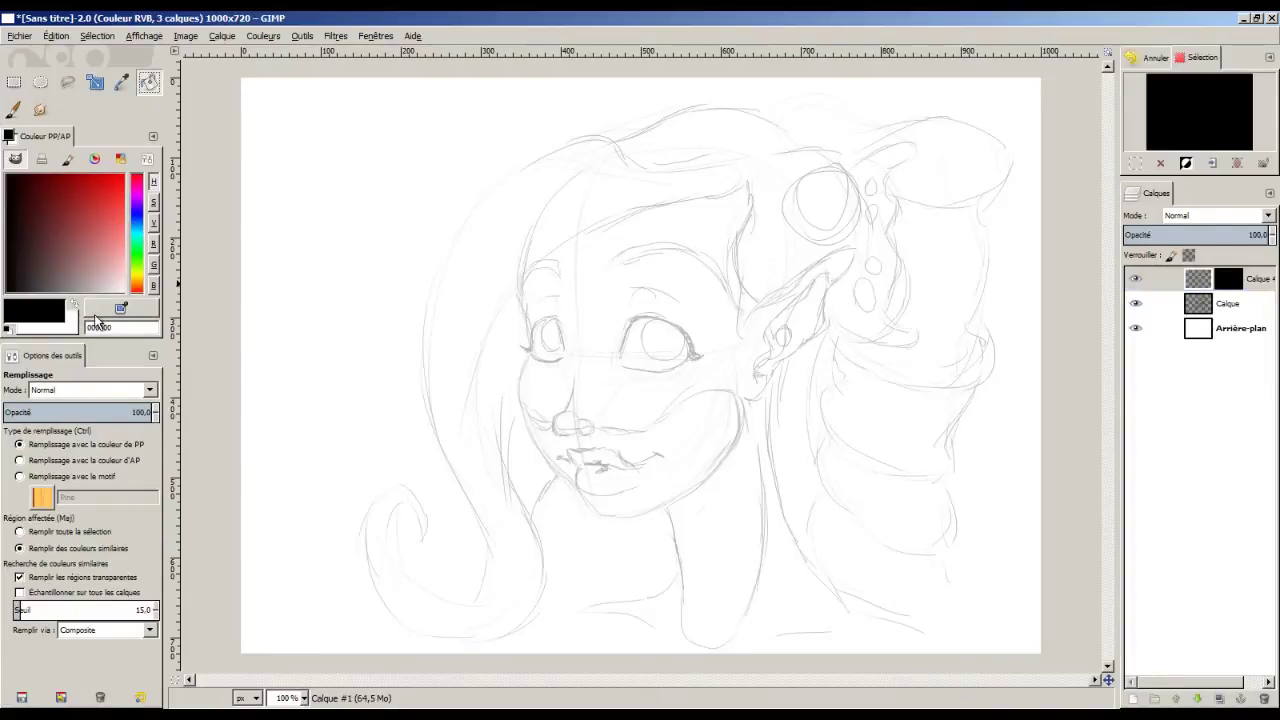
{"action": "left_click", "coordinate": [137, 258]}
{"action": "left_click", "coordinate": [100, 199]}
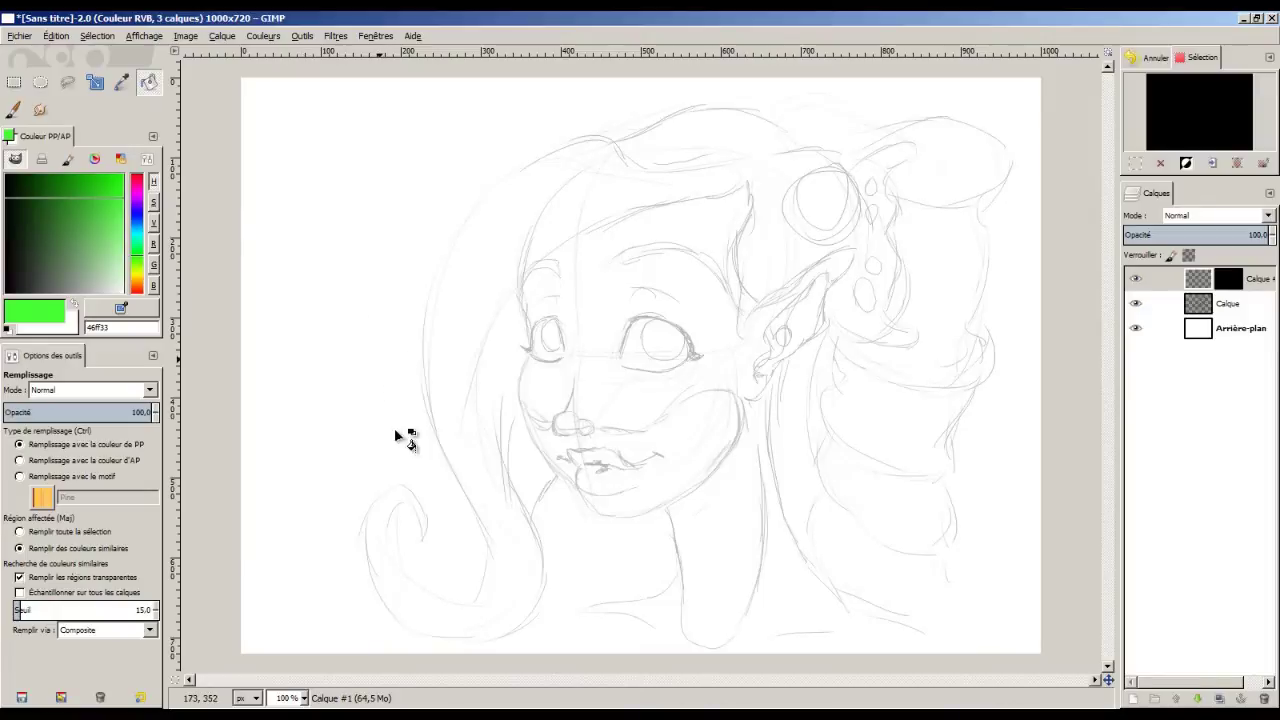
{"action": "left_click", "coordinate": [400, 440]}
{"action": "left_click", "coordinate": [1226, 286]}
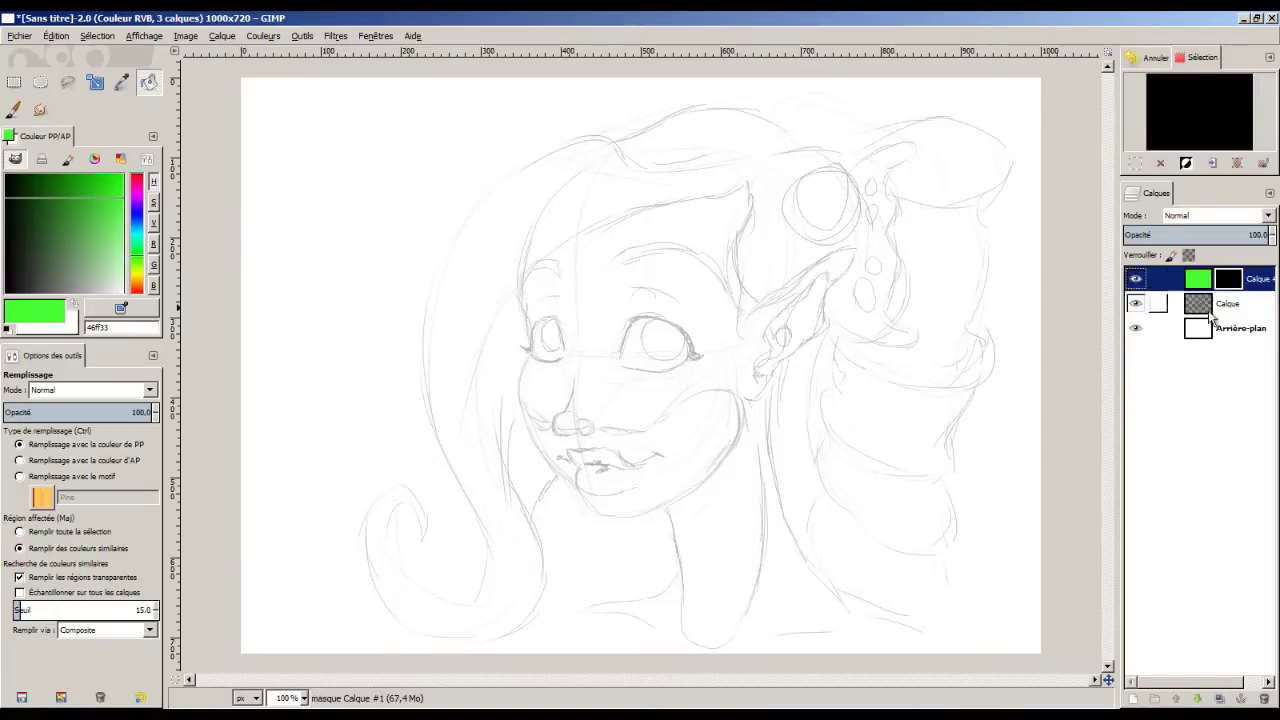
Paint a looping white test stroke on the green layer's mask and hide part of it again with black.
{"action": "left_click", "coordinate": [13, 109]}
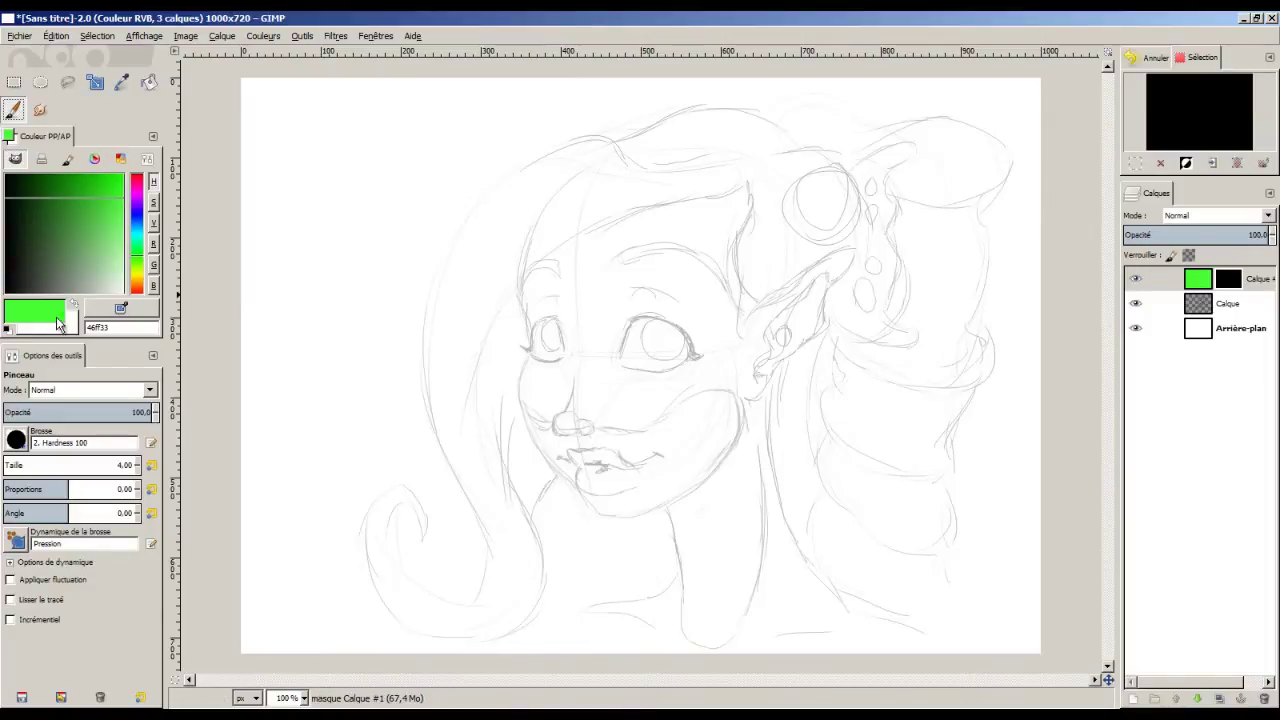
{"action": "key", "text": "d"}
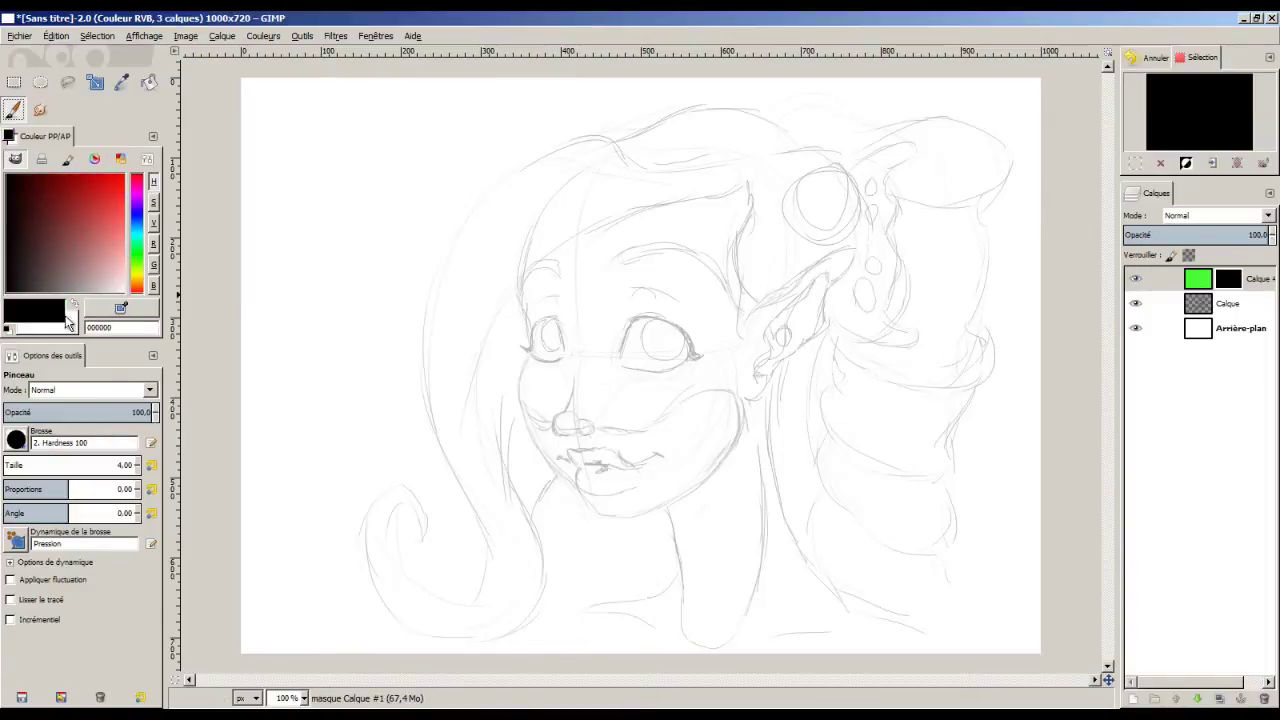
{"action": "left_click", "coordinate": [74, 303]}
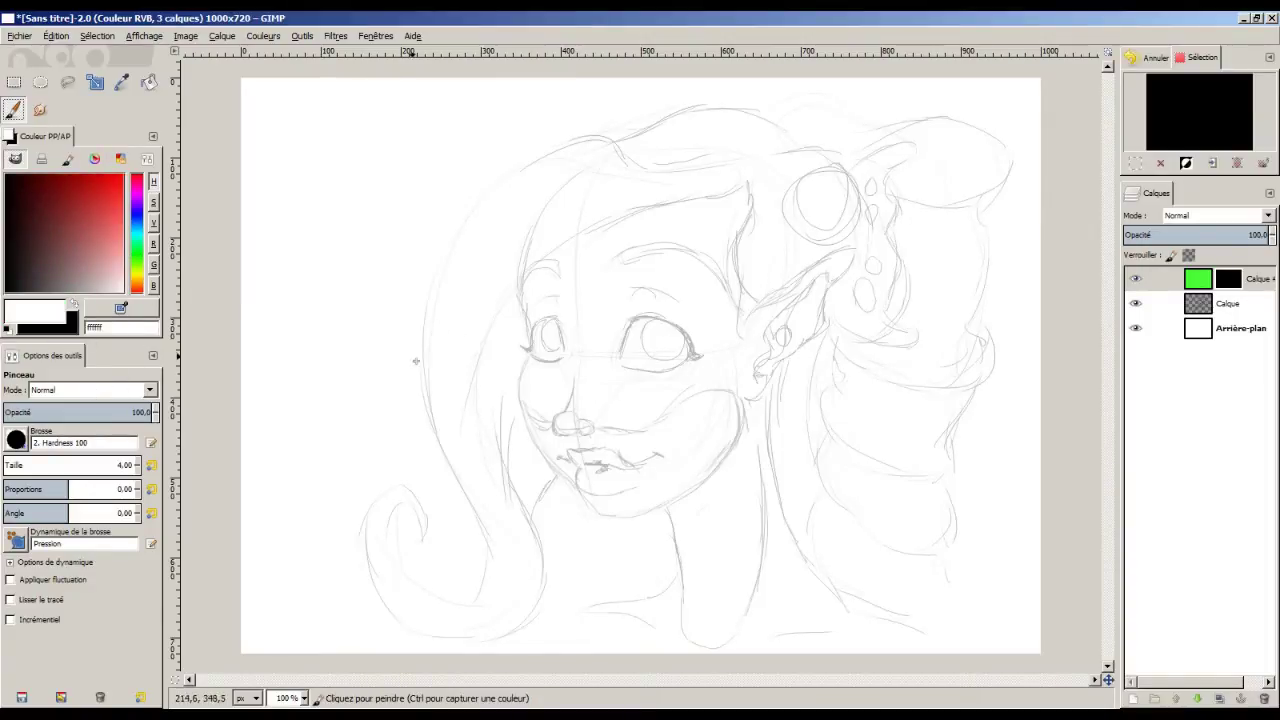
{"action": "mouse_move", "coordinate": [398, 358]}
{"action": "left_mouse_down"}
{"action": "mouse_move", "coordinate": [395, 490]}
{"action": "mouse_move", "coordinate": [550, 425]}
{"action": "mouse_move", "coordinate": [517, 365]}
{"action": "left_mouse_up"}
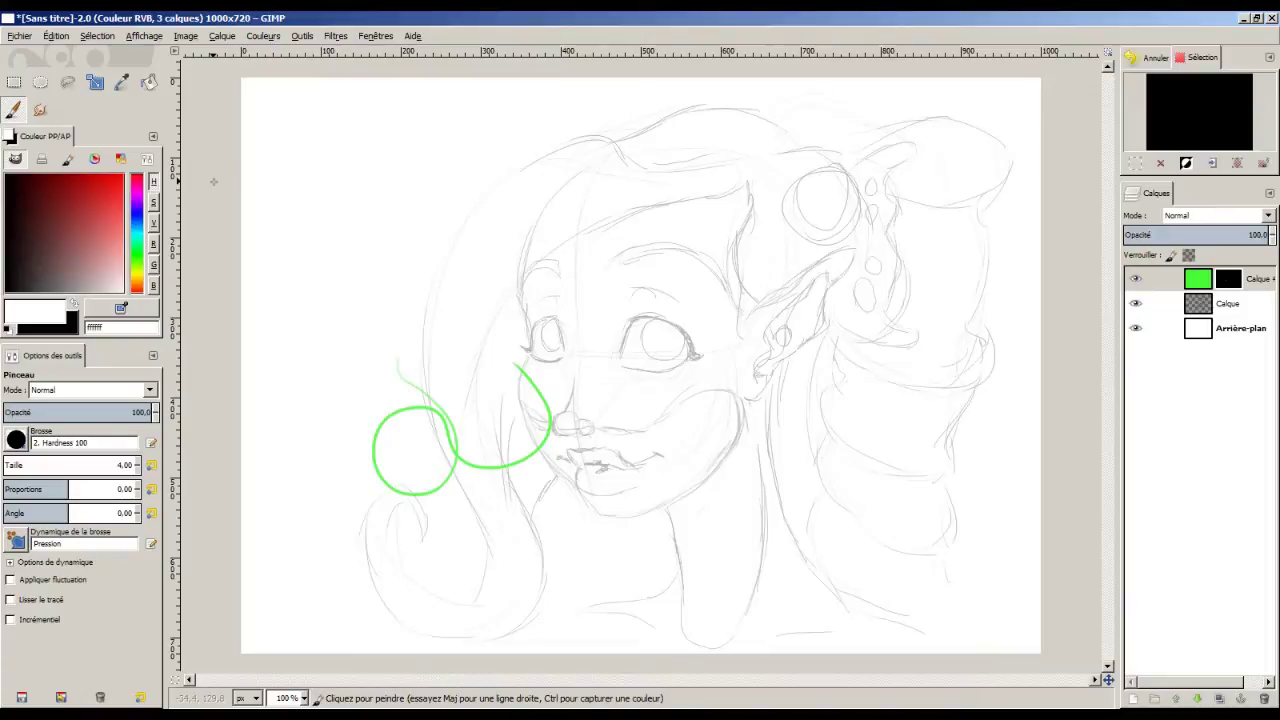
{"action": "key", "text": "x"}
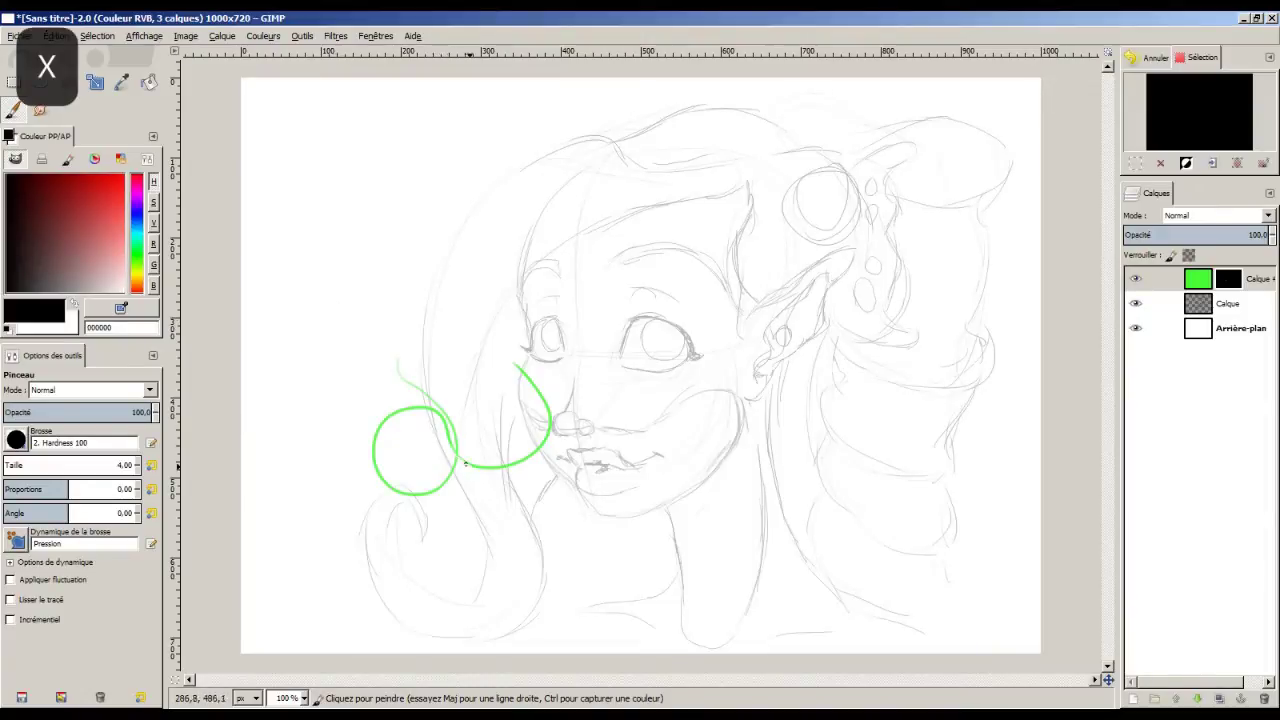
{"action": "mouse_move", "coordinate": [503, 467]}
{"action": "left_mouse_down"}
{"action": "mouse_move", "coordinate": [548, 433]}
{"action": "mouse_move", "coordinate": [547, 395]}
{"action": "left_mouse_up"}
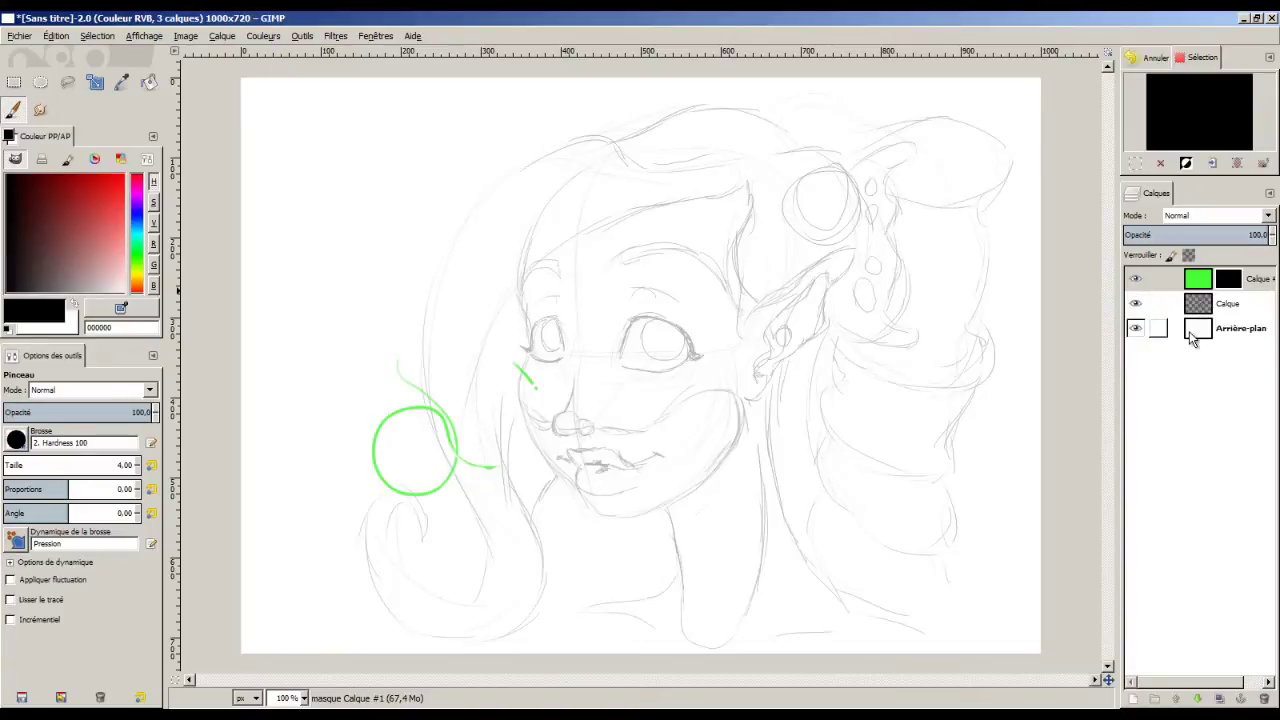
Delete the green masked layer and create a black solid color layer with a black mask above the sketch.
{"action": "left_click", "coordinate": [1264, 698]}
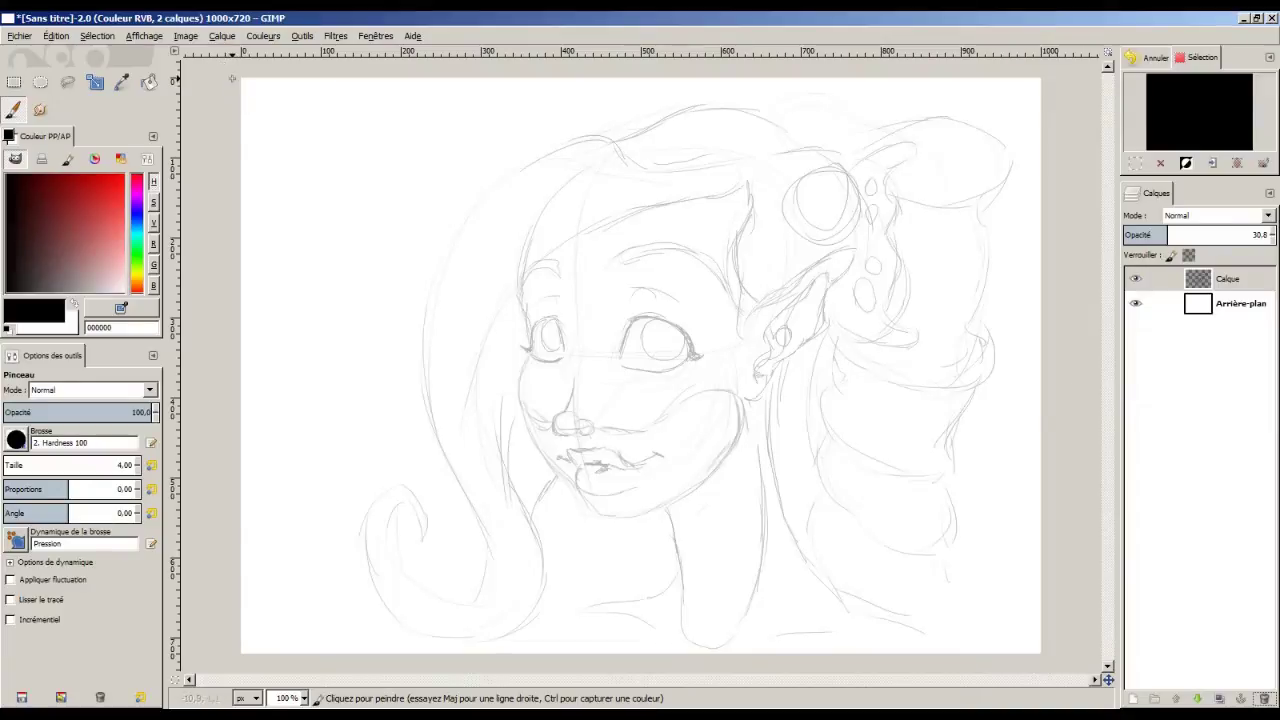
{"action": "left_click", "coordinate": [222, 38]}
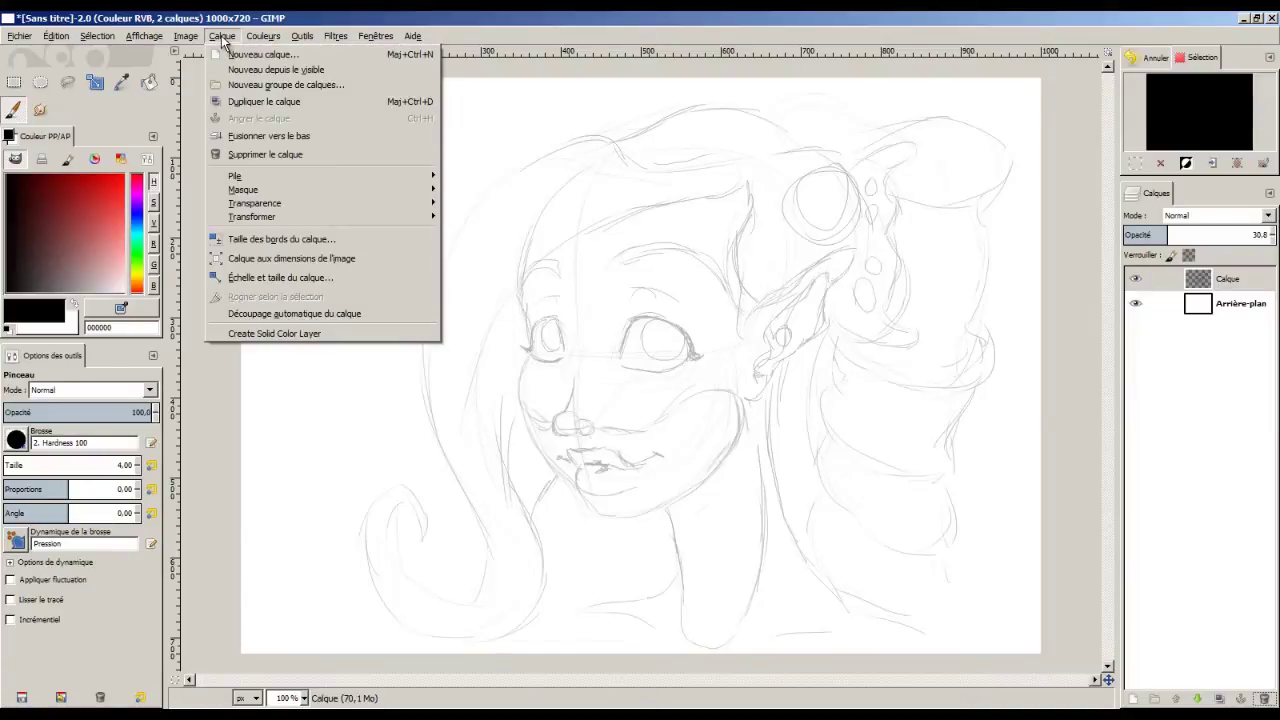
{"action": "left_click", "coordinate": [365, 335]}
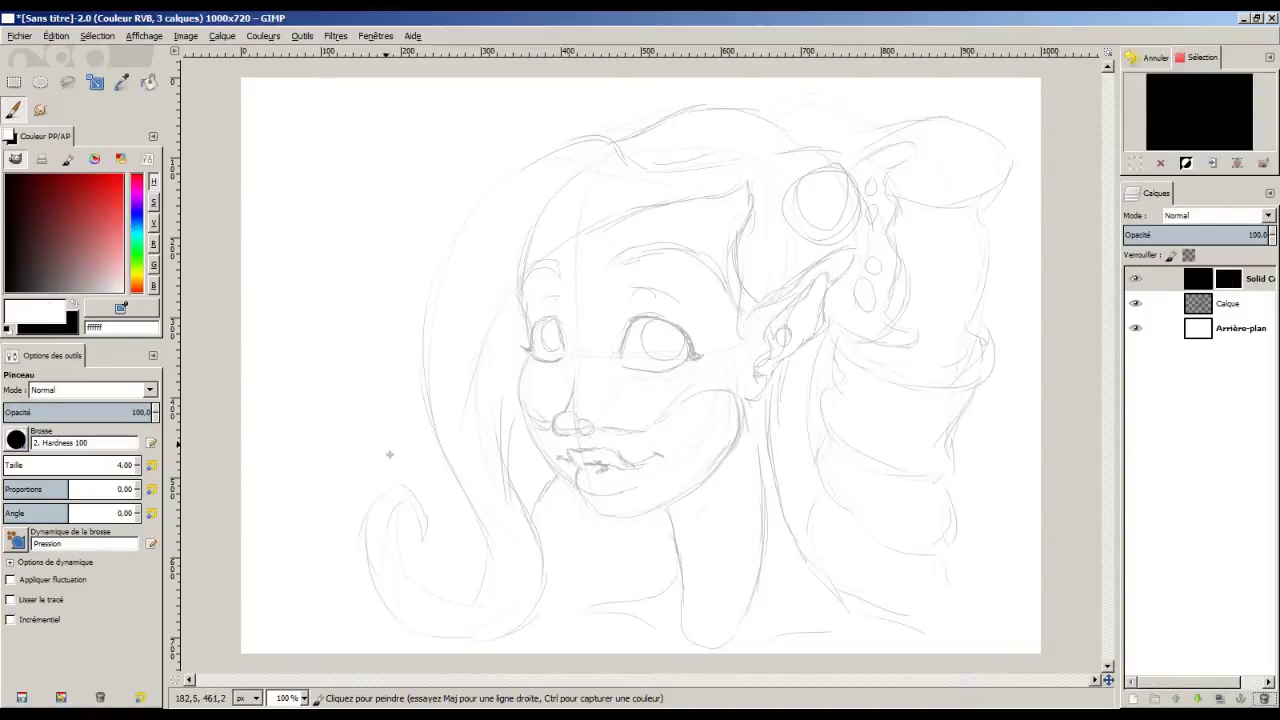
Scribble test strokes in white on the solid color layer's mask across the drawing, and undo them.
{"action": "mouse_move", "coordinate": [385, 382]}
{"action": "left_mouse_down"}
{"action": "mouse_move", "coordinate": [480, 464]}
{"action": "mouse_move", "coordinate": [421, 236]}
{"action": "mouse_move", "coordinate": [482, 305]}
{"action": "mouse_move", "coordinate": [518, 405]}
{"action": "left_mouse_up"}
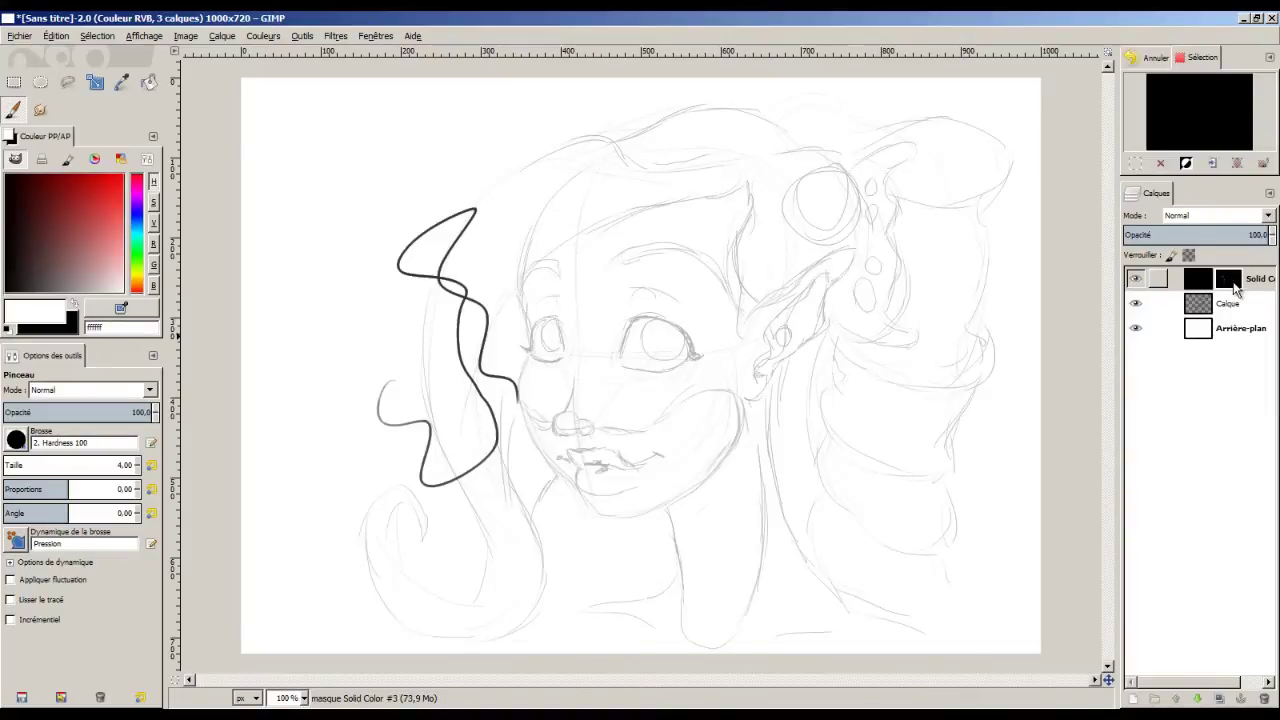
{"action": "mouse_move", "coordinate": [428, 368]}
{"action": "left_mouse_down"}
{"action": "mouse_move", "coordinate": [530, 530]}
{"action": "mouse_move", "coordinate": [548, 460]}
{"action": "mouse_move", "coordinate": [640, 430]}
{"action": "mouse_move", "coordinate": [626, 501]}
{"action": "mouse_move", "coordinate": [930, 440]}
{"action": "mouse_move", "coordinate": [600, 350]}
{"action": "mouse_move", "coordinate": [740, 495]}
{"action": "left_mouse_up"}
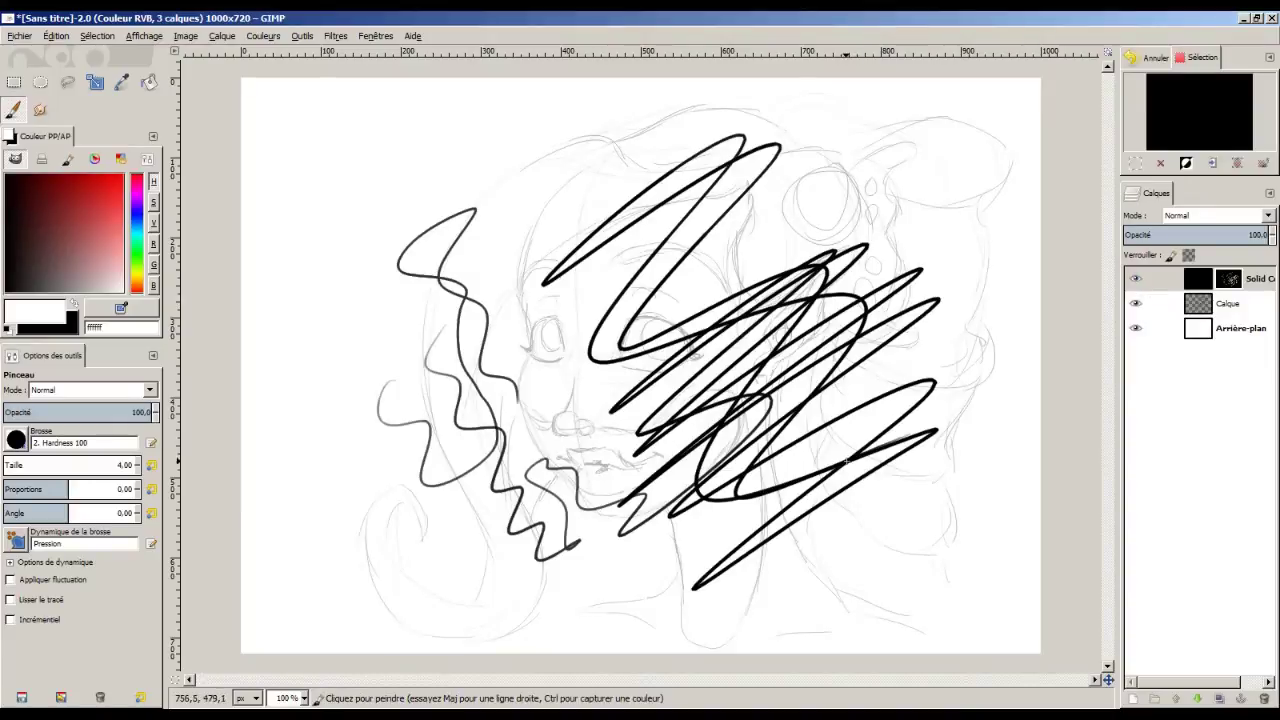
{"action": "key", "text": "ctrl+z"}
{"action": "key", "text": "ctrl+z"}
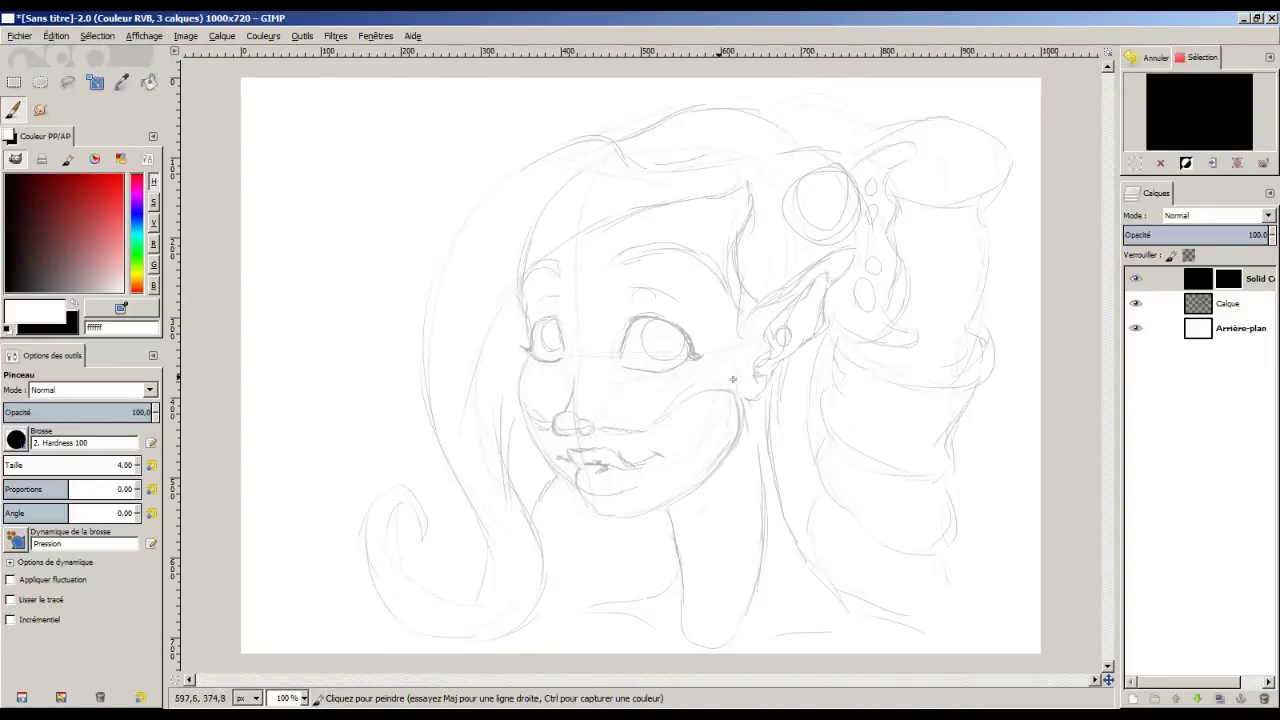
Try inking the bridge of the nose with a brush size of 1, and undo the stroke.
{"action": "key", "text": "plus"}
{"action": "key", "text": "plus"}
{"action": "key", "text": "plus"}
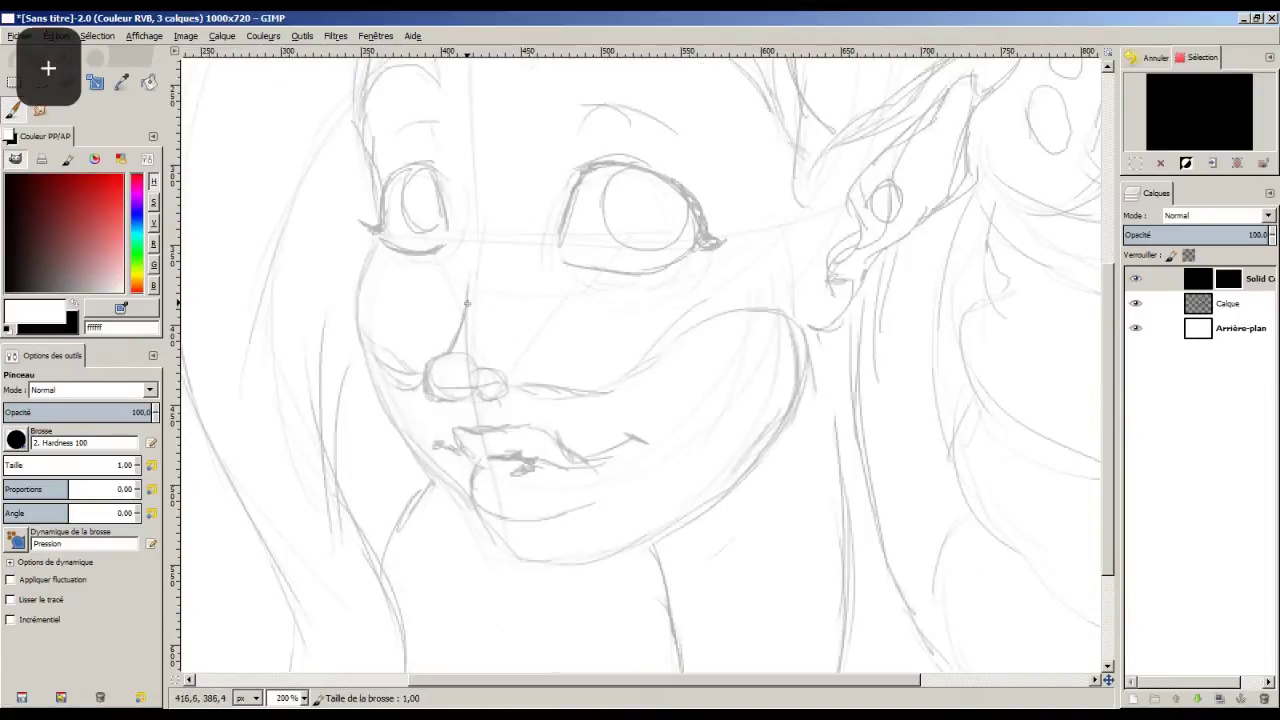
{"action": "key", "text": "plus"}
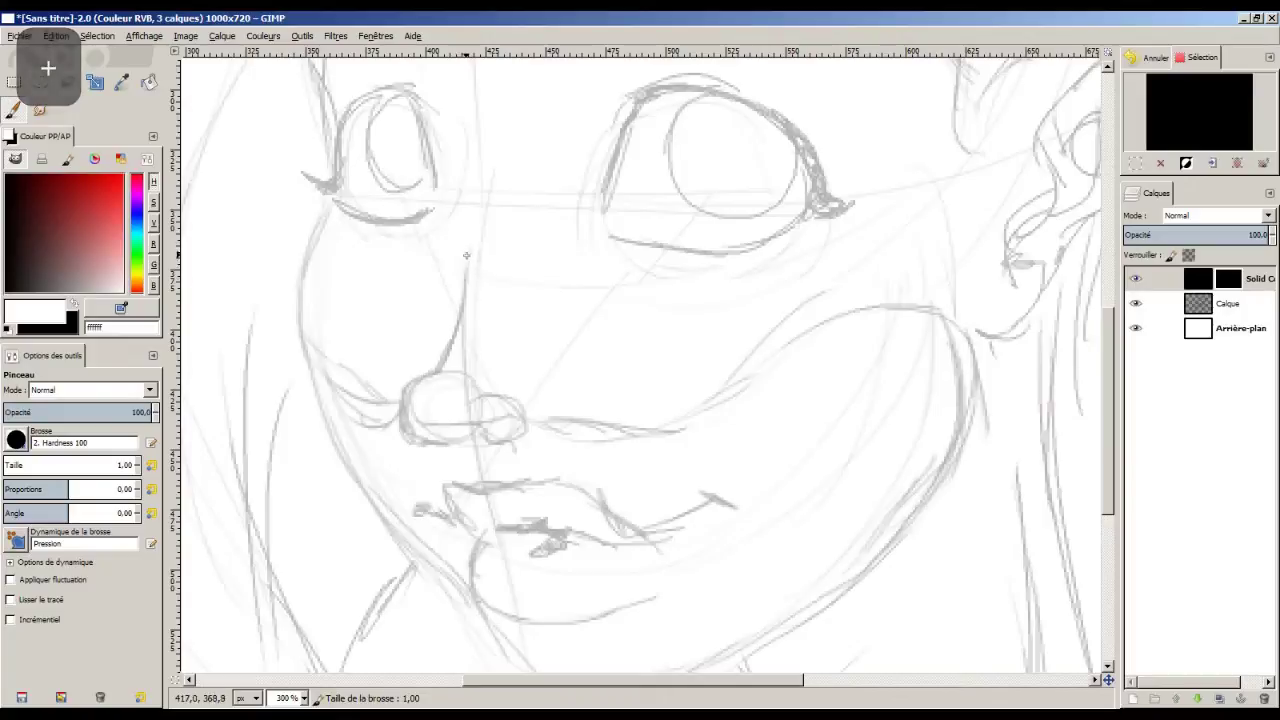
{"action": "left_click_drag", "start_coordinate": [466, 258], "coordinate": [436, 368]}
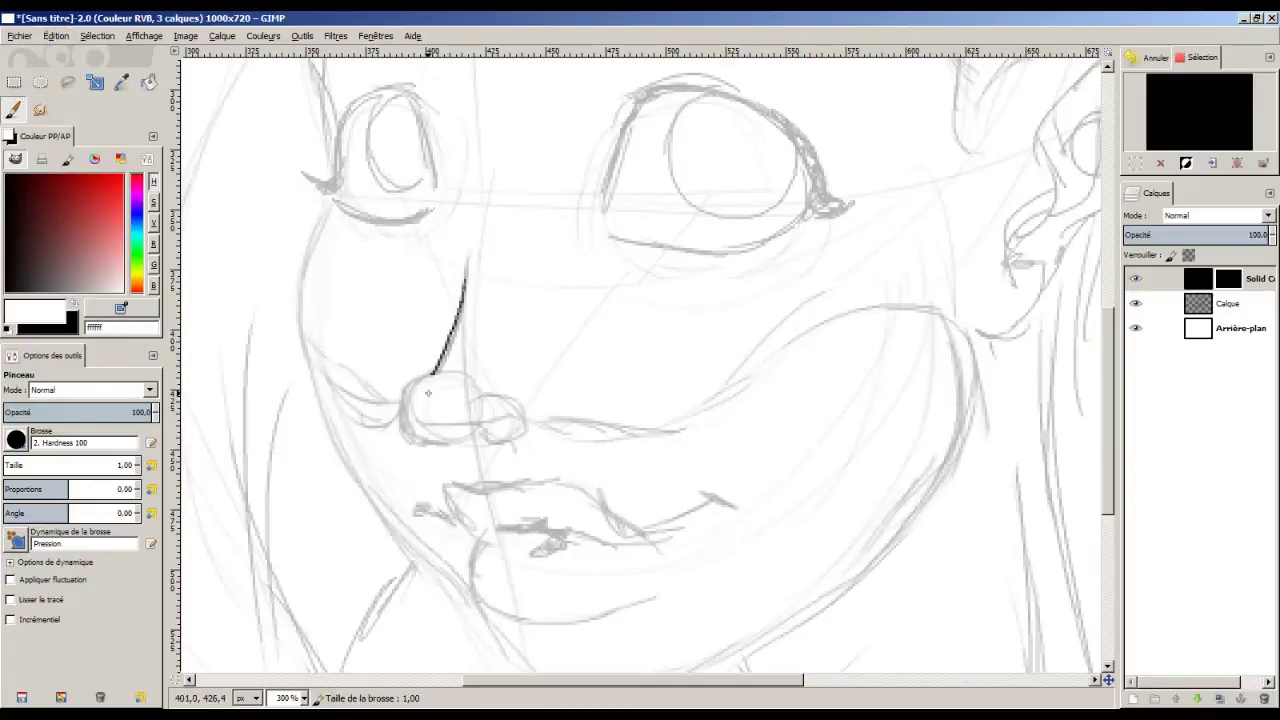
{"action": "key", "text": "ctrl+z"}
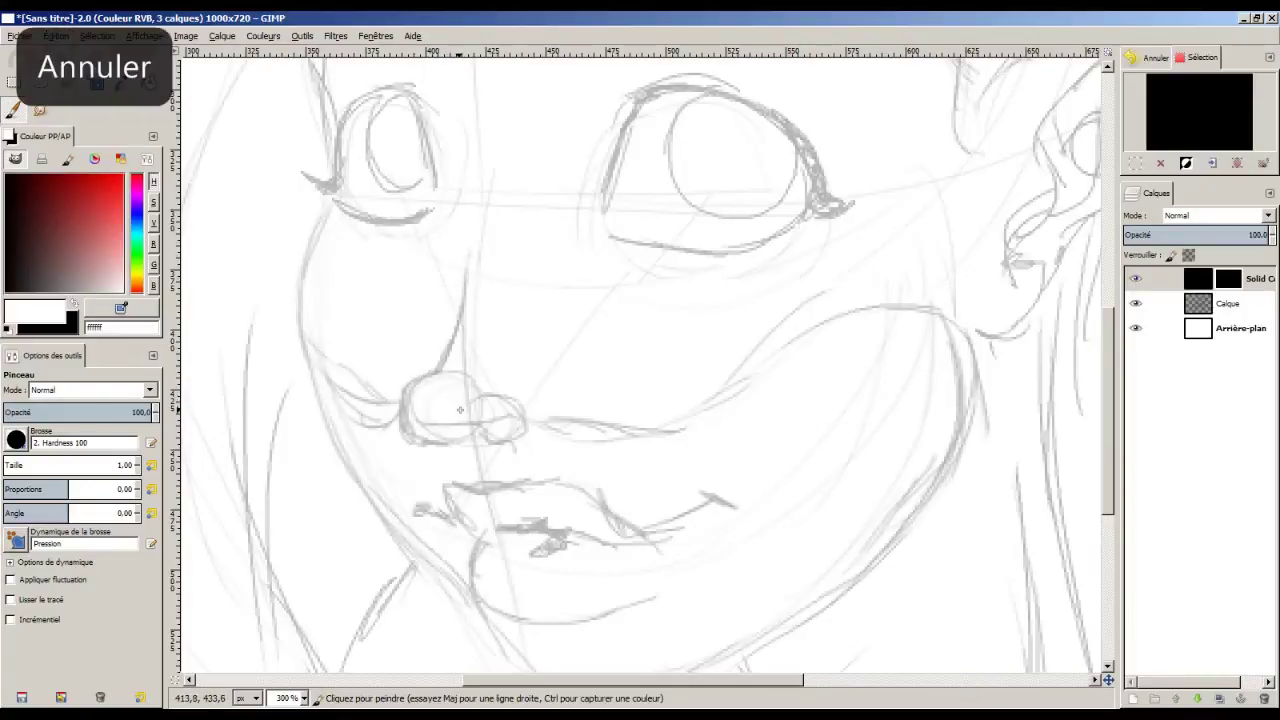
Set the brush size to 3 and ink the nose bridge, tip and nostril over the sketch.
{"action": "scroll", "coordinate": [140, 465], "scroll_direction": "up", "scroll_amount": 3}
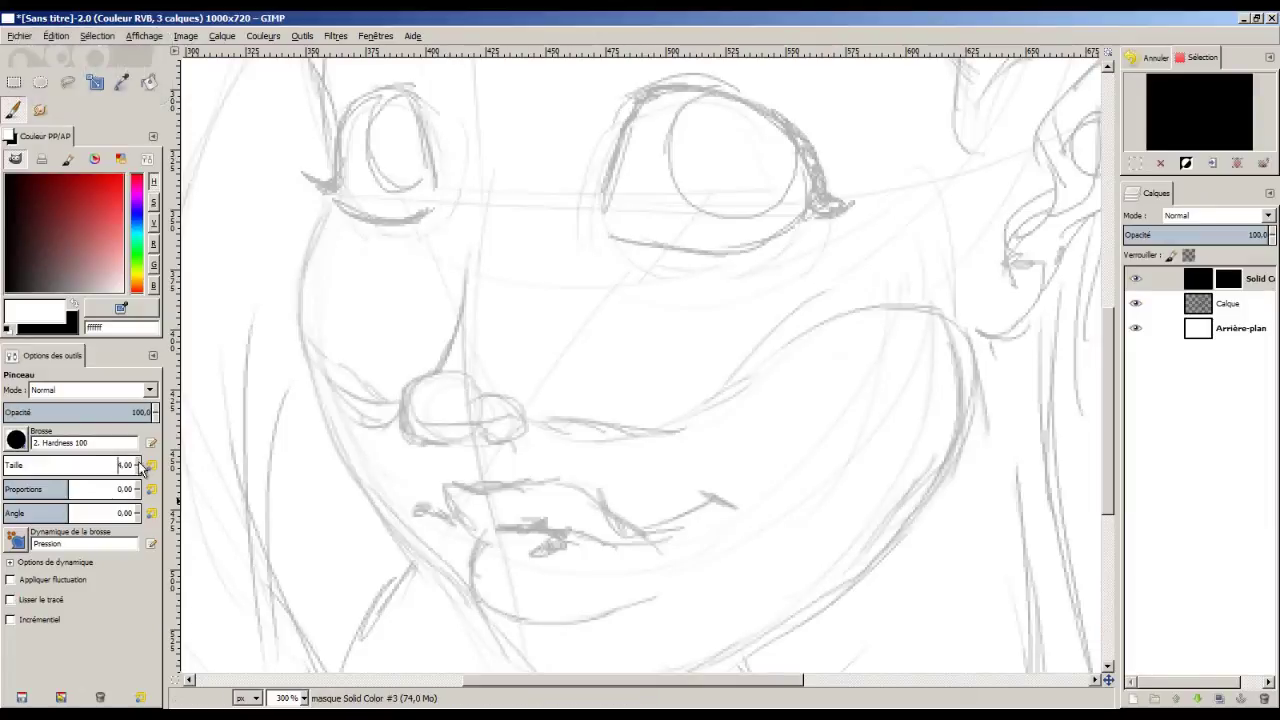
{"action": "scroll", "coordinate": [140, 465], "scroll_direction": "down", "scroll_amount": 1}
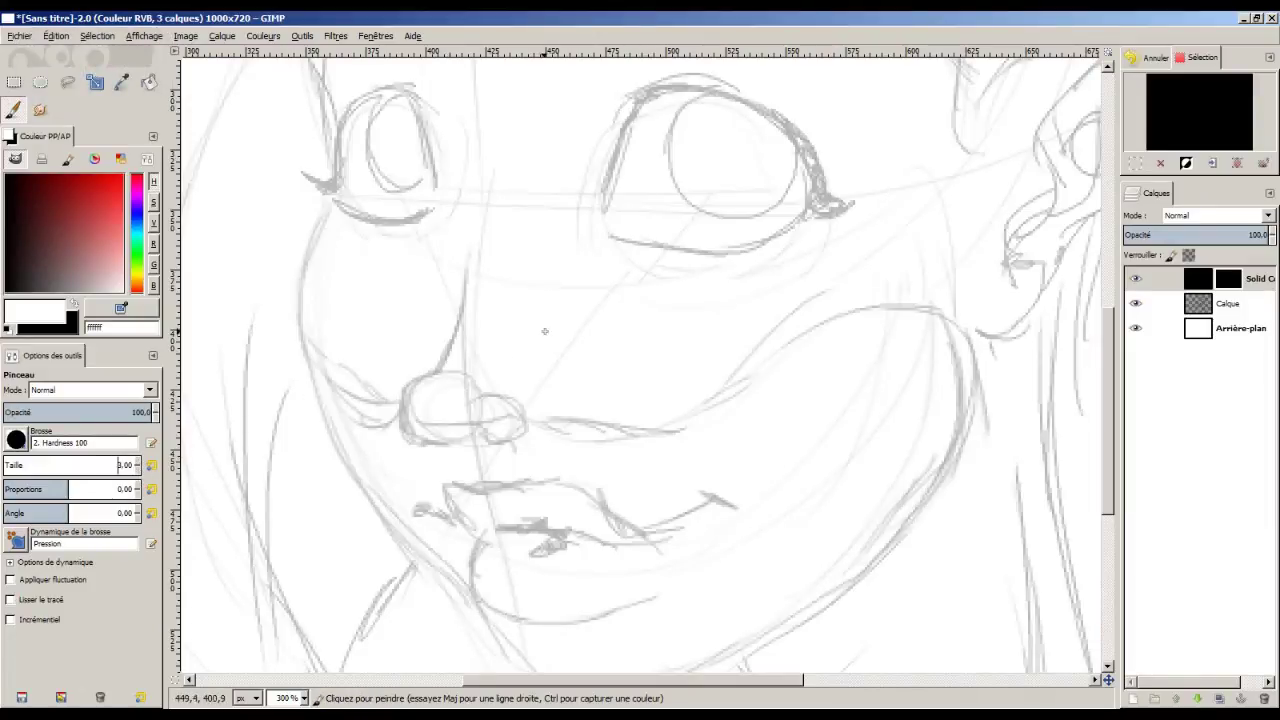
{"action": "mouse_move", "coordinate": [468, 255]}
{"action": "left_mouse_down"}
{"action": "mouse_move", "coordinate": [458, 300]}
{"action": "mouse_move", "coordinate": [480, 438]}
{"action": "mouse_move", "coordinate": [531, 438]}
{"action": "left_mouse_up"}
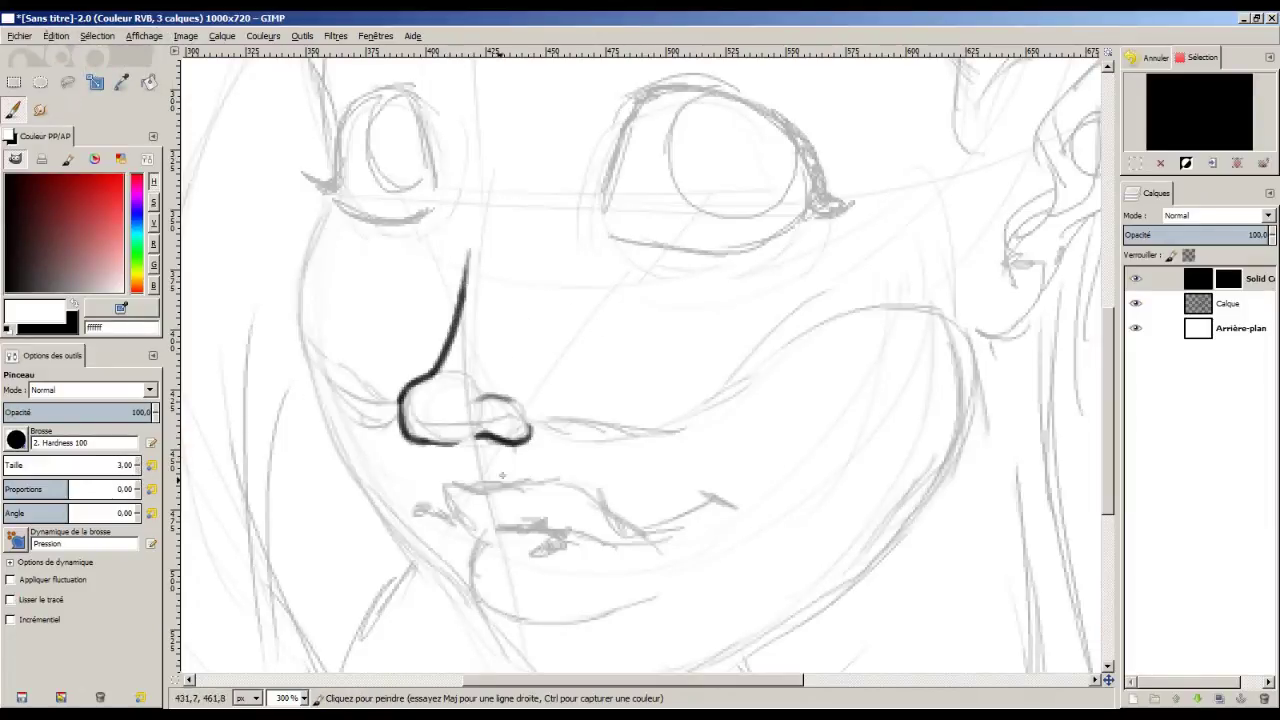
Ink the upper lip, the line between the lips with its dark opening, and the lower lip's curve.
{"action": "mouse_move", "coordinate": [415, 510]}
{"action": "left_mouse_down"}
{"action": "mouse_move", "coordinate": [530, 477]}
{"action": "mouse_move", "coordinate": [722, 502]}
{"action": "left_mouse_up"}
{"action": "left_click_drag", "start_coordinate": [500, 524], "coordinate": [635, 540]}
{"action": "left_click_drag", "start_coordinate": [548, 538], "coordinate": [566, 546]}
{"action": "left_click_drag", "start_coordinate": [472, 548], "coordinate": [640, 590]}
Ink the cheek lines on both sides of the nose and the face contour around the jaw and chin.
{"action": "left_click_drag", "start_coordinate": [305, 358], "coordinate": [398, 404]}
{"action": "left_click_drag", "start_coordinate": [532, 420], "coordinate": [952, 476]}
{"action": "scroll", "coordinate": [987, 424], "scroll_direction": "down", "scroll_amount": 3}
{"action": "mouse_move", "coordinate": [934, 384]}
{"action": "left_mouse_down"}
{"action": "mouse_move", "coordinate": [538, 486]}
{"action": "mouse_move", "coordinate": [340, 180]}
{"action": "left_mouse_up"}
Ink the smaller, far eye with its lashes and iris, plus the brow-side contour of the face.
{"action": "scroll", "coordinate": [640, 360], "scroll_direction": "up", "scroll_amount": 6}
{"action": "scroll", "coordinate": [640, 360], "scroll_direction": "left", "scroll_amount": 3}
{"action": "mouse_move", "coordinate": [470, 490]}
{"action": "left_mouse_down"}
{"action": "mouse_move", "coordinate": [497, 337]}
{"action": "mouse_move", "coordinate": [537, 250]}
{"action": "mouse_move", "coordinate": [585, 255]}
{"action": "left_mouse_up"}
{"action": "mouse_move", "coordinate": [478, 338]}
{"action": "left_mouse_down"}
{"action": "mouse_move", "coordinate": [600, 372]}
{"action": "mouse_move", "coordinate": [535, 285]}
{"action": "left_mouse_up"}
{"action": "mouse_move", "coordinate": [540, 282]}
{"action": "left_mouse_down"}
{"action": "mouse_move", "coordinate": [545, 300]}
{"action": "mouse_move", "coordinate": [505, 215]}
{"action": "left_mouse_up"}
{"action": "mouse_move", "coordinate": [495, 265]}
{"action": "left_mouse_down"}
{"action": "mouse_move", "coordinate": [480, 150]}
{"action": "mouse_move", "coordinate": [585, 110]}
{"action": "left_mouse_up"}
Ink the larger, near eye with thick upper lashes, iris and highlight, plus its eyelid crease and eyebrow outline.
{"action": "scroll", "coordinate": [981, 464], "scroll_direction": "right", "scroll_amount": 3}
{"action": "scroll", "coordinate": [981, 464], "scroll_direction": "up", "scroll_amount": 1}
{"action": "left_click_drag", "start_coordinate": [598, 418], "coordinate": [800, 370]}
{"action": "left_click_drag", "start_coordinate": [625, 300], "coordinate": [838, 414]}
{"action": "key", "text": "ctrl+z"}
{"action": "left_click_drag", "start_coordinate": [605, 456], "coordinate": [800, 425]}
{"action": "left_click_drag", "start_coordinate": [690, 305], "coordinate": [770, 398]}
{"action": "scroll", "coordinate": [491, 320], "scroll_direction": "up", "scroll_amount": 3}
{"action": "left_click_drag", "start_coordinate": [425, 305], "coordinate": [560, 320]}
Ink the front line of the neck running down from beneath the chin.
{"action": "scroll", "coordinate": [490, 320], "scroll_direction": "down", "scroll_amount": 8}
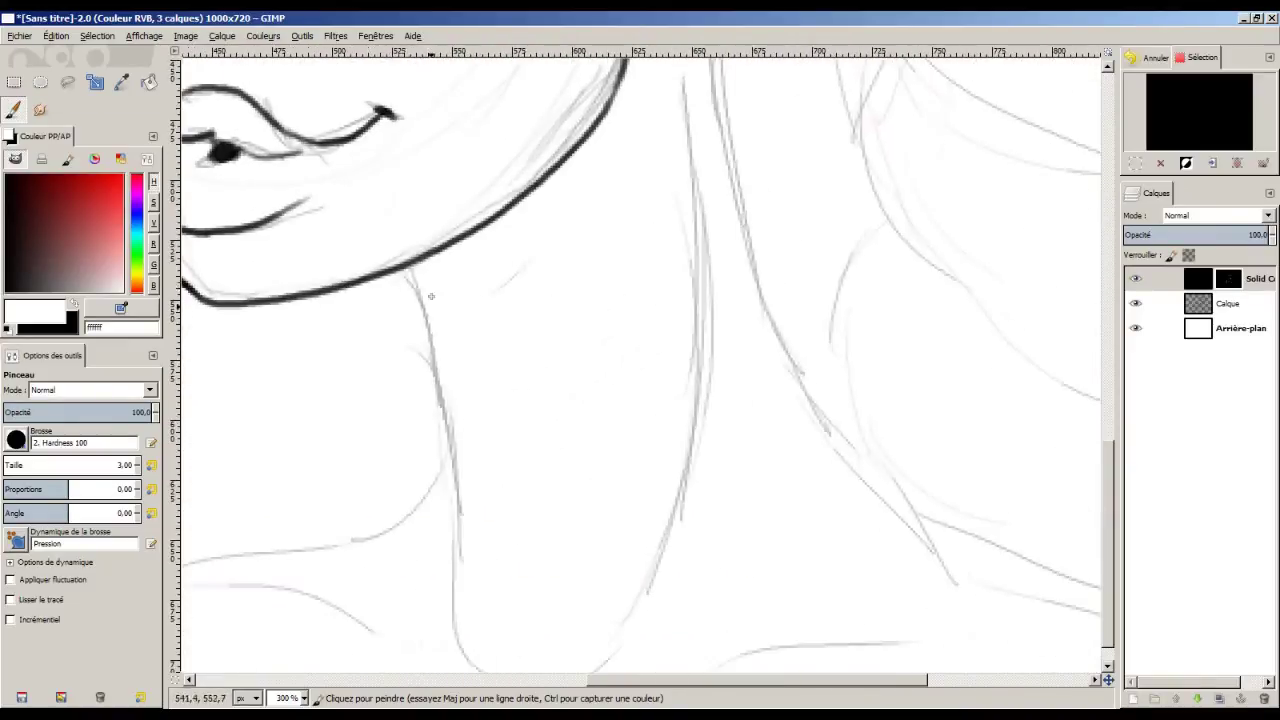
{"action": "left_click_drag", "start_coordinate": [440, 268], "coordinate": [448, 404]}
{"action": "scroll", "coordinate": [481, 376], "scroll_direction": "down", "scroll_amount": 2}
Ink the pointed ear's lobe, outer edge and inner contour, including the small round spot inside it.
{"action": "scroll", "coordinate": [481, 376], "scroll_direction": "up", "scroll_amount": 8}
{"action": "scroll", "coordinate": [481, 376], "scroll_direction": "right", "scroll_amount": 1}
{"action": "left_click_drag", "start_coordinate": [640, 478], "coordinate": [565, 550]}
{"action": "mouse_move", "coordinate": [603, 472]}
{"action": "left_mouse_down"}
{"action": "mouse_move", "coordinate": [681, 288]}
{"action": "mouse_move", "coordinate": [825, 212]}
{"action": "mouse_move", "coordinate": [868, 96]}
{"action": "left_mouse_up"}
{"action": "left_click_drag", "start_coordinate": [586, 292], "coordinate": [865, 96]}
{"action": "left_click_drag", "start_coordinate": [690, 324], "coordinate": [686, 328]}
Ink the round double-ring hair ornament and the upper hooked part of the spotted clip beside it.
{"action": "scroll", "coordinate": [640, 360], "scroll_direction": "up", "scroll_amount": 7}
{"action": "scroll", "coordinate": [640, 360], "scroll_direction": "right", "scroll_amount": 2}
{"action": "left_click_drag", "start_coordinate": [365, 545], "coordinate": [420, 608]}
{"action": "left_click_drag", "start_coordinate": [600, 200], "coordinate": [560, 205]}
{"action": "left_click_drag", "start_coordinate": [700, 200], "coordinate": [768, 250]}
{"action": "scroll", "coordinate": [700, 350], "scroll_direction": "up", "scroll_amount": 2}
{"action": "left_click_drag", "start_coordinate": [855, 260], "coordinate": [800, 410]}
{"action": "scroll", "coordinate": [700, 350], "scroll_direction": "down", "scroll_amount": 3}
{"action": "left_click_drag", "start_coordinate": [760, 100], "coordinate": [740, 300]}
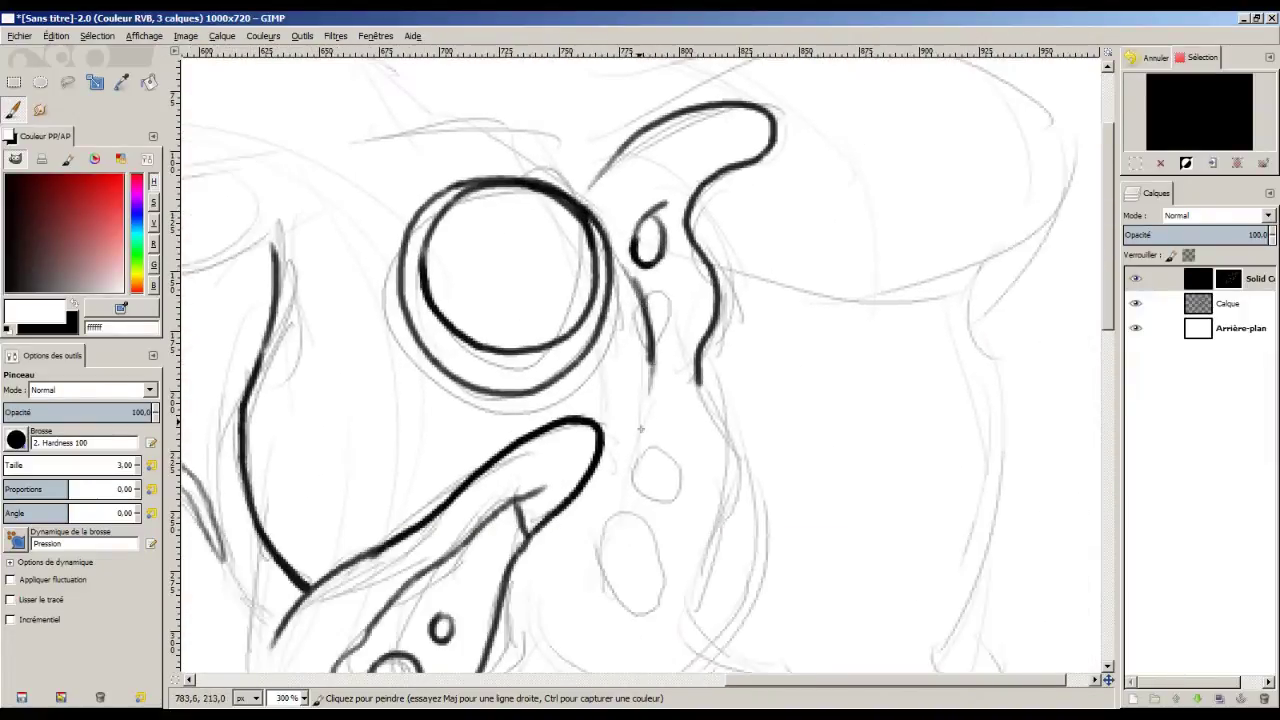
Ink the lower part of the spotted hair clip with its remaining holes and curved end.
{"action": "scroll", "coordinate": [700, 350], "scroll_direction": "down", "scroll_amount": 1}
{"action": "left_click_drag", "start_coordinate": [690, 360], "coordinate": [662, 515]}
{"action": "left_click_drag", "start_coordinate": [750, 280], "coordinate": [745, 535]}
Ink the lower edge of the fringe and continue it into the inner edge of the long front lock.
{"action": "scroll", "coordinate": [646, 323], "scroll_direction": "left", "scroll_amount": 8}
{"action": "scroll", "coordinate": [646, 323], "scroll_direction": "down", "scroll_amount": 5}
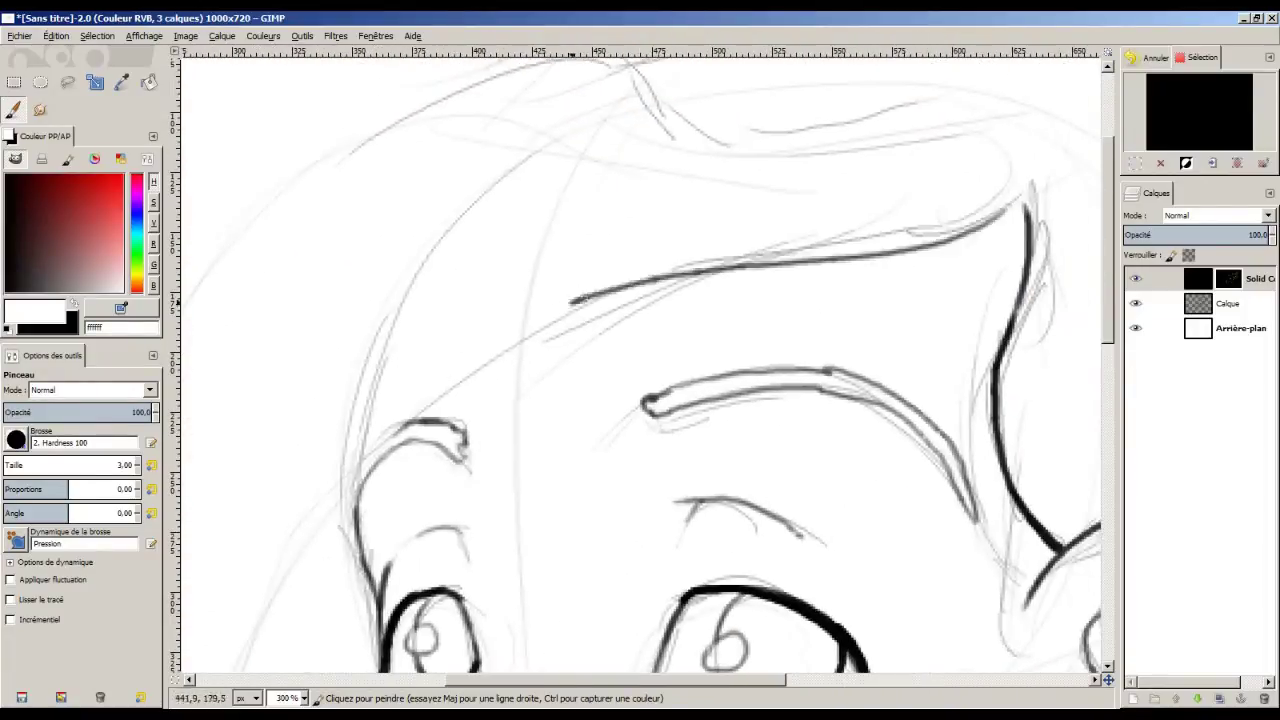
{"action": "scroll", "coordinate": [640, 360], "scroll_direction": "down", "scroll_amount": 6}
{"action": "key", "text": "minus"}
{"action": "key", "text": "minus"}
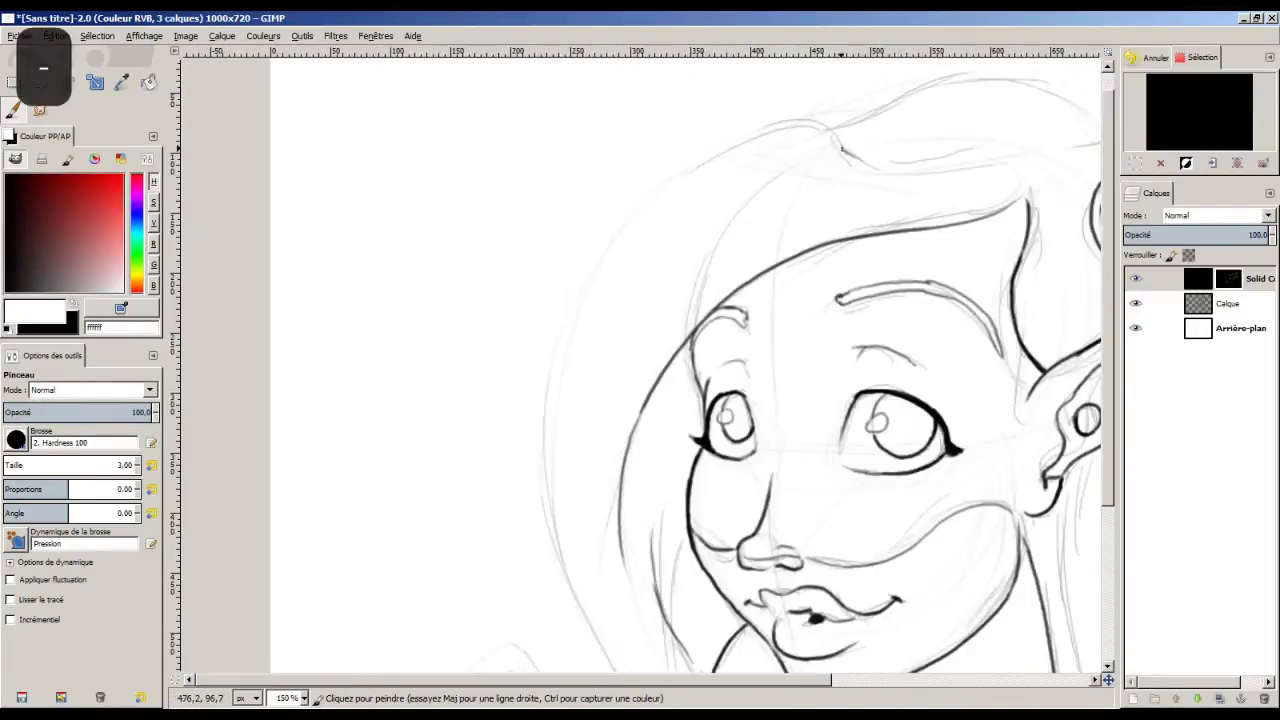
Ink the outer edge of the long front lock and its outward curl near shoulder height.
{"action": "scroll", "coordinate": [640, 360], "scroll_direction": "down", "scroll_amount": 3}
{"action": "mouse_move", "coordinate": [528, 145]}
{"action": "left_mouse_down"}
{"action": "mouse_move", "coordinate": [422, 317]}
{"action": "mouse_move", "coordinate": [450, 383]}
{"action": "left_mouse_up"}
{"action": "mouse_move", "coordinate": [450, 383]}
{"action": "left_mouse_down"}
{"action": "mouse_move", "coordinate": [414, 508]}
{"action": "mouse_move", "coordinate": [562, 530]}
{"action": "left_mouse_up"}
{"action": "key", "text": "ctrl+z"}
{"action": "left_click_drag", "start_coordinate": [480, 529], "coordinate": [606, 497]}
Ink the long line from the ear down to the shoulder, and the collarbone lines beside the neck.
{"action": "scroll", "coordinate": [640, 360], "scroll_direction": "right", "scroll_amount": 5}
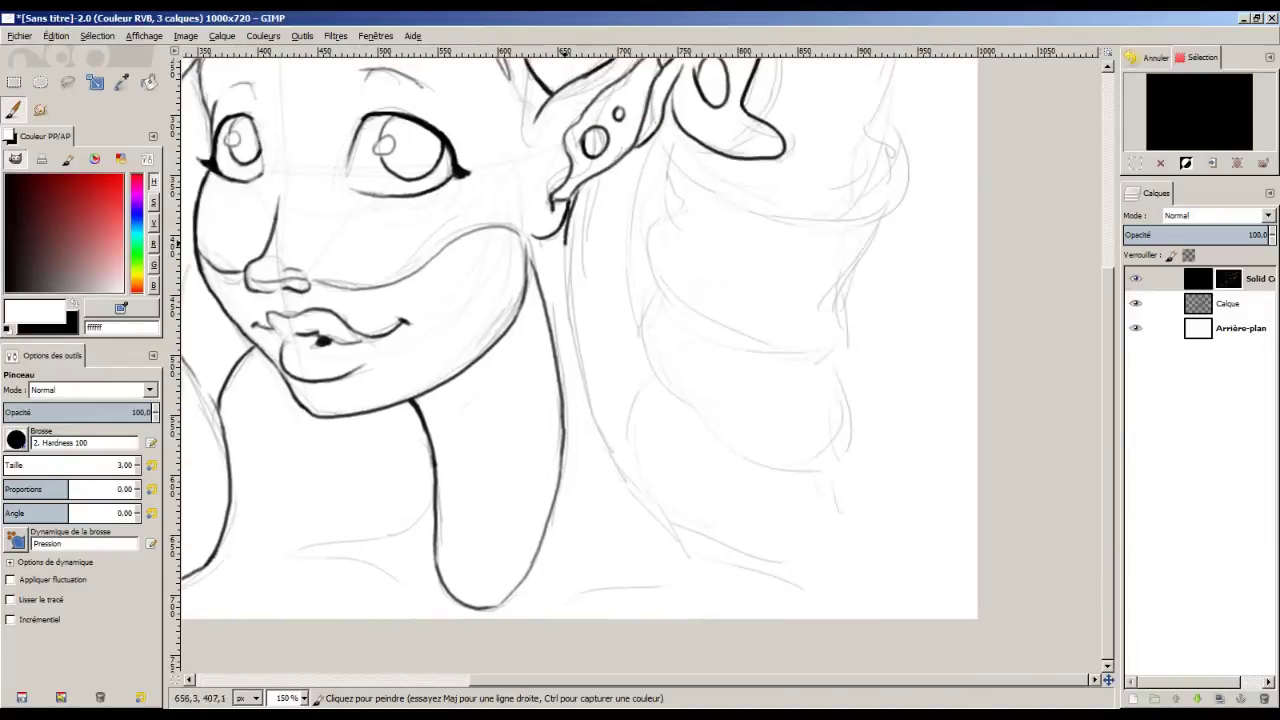
{"action": "left_click_drag", "start_coordinate": [567, 240], "coordinate": [686, 558]}
{"action": "left_click_drag", "start_coordinate": [292, 553], "coordinate": [411, 595]}
Ink the hair around the round ornament and the rounded top of the ponytail behind the clip.
{"action": "scroll", "coordinate": [411, 594], "scroll_direction": "up", "scroll_amount": 6}
{"action": "scroll", "coordinate": [411, 594], "scroll_direction": "right", "scroll_amount": 4}
{"action": "scroll", "coordinate": [640, 360], "scroll_direction": "left", "scroll_amount": 5}
{"action": "scroll", "coordinate": [640, 360], "scroll_direction": "up", "scroll_amount": 3}
{"action": "mouse_move", "coordinate": [650, 330]}
{"action": "left_mouse_down"}
{"action": "mouse_move", "coordinate": [749, 332]}
{"action": "mouse_move", "coordinate": [782, 395]}
{"action": "left_mouse_up"}
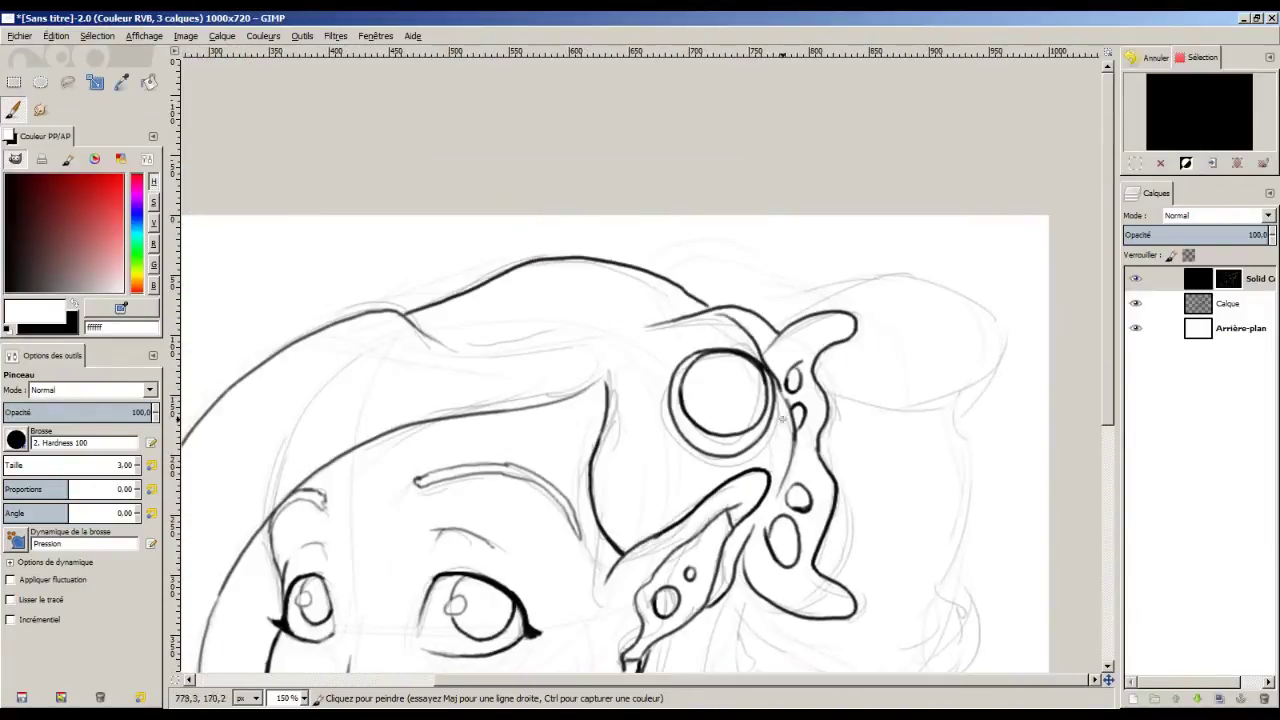
{"action": "left_click_drag", "start_coordinate": [772, 348], "coordinate": [665, 324]}
{"action": "left_click_drag", "start_coordinate": [635, 270], "coordinate": [855, 412]}
Ink the first wrapped band of the ponytail below the clip and the bulging coil beneath it.
{"action": "scroll", "coordinate": [855, 412], "scroll_direction": "down", "scroll_amount": 5}
{"action": "scroll", "coordinate": [855, 412], "scroll_direction": "right", "scroll_amount": 5}
{"action": "left_click_drag", "start_coordinate": [492, 340], "coordinate": [718, 356]}
{"action": "left_click_drag", "start_coordinate": [527, 420], "coordinate": [525, 462]}
{"action": "left_click_drag", "start_coordinate": [482, 468], "coordinate": [705, 558]}
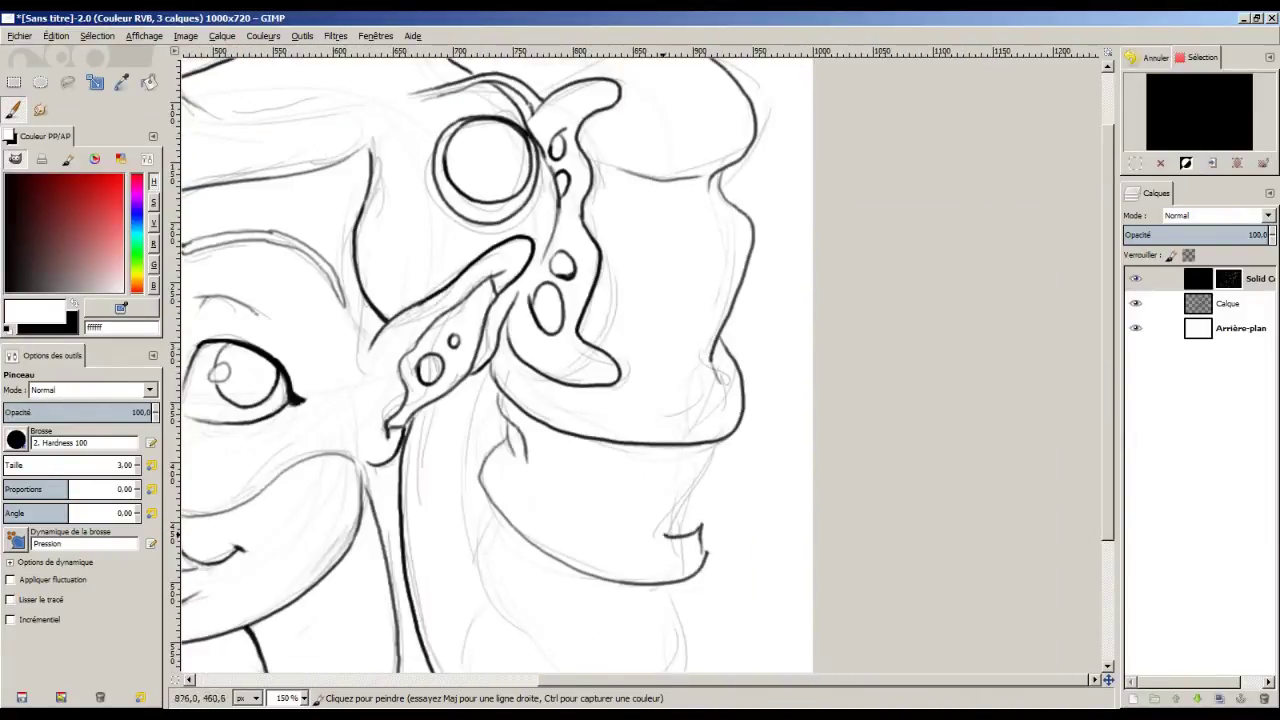
Ink the outer edge of the second ponytail coil and erase its overlapping lines by painting black on the mask.
{"action": "left_click_drag", "start_coordinate": [665, 478], "coordinate": [655, 532]}
{"action": "left_click_drag", "start_coordinate": [738, 440], "coordinate": [703, 528]}
{"action": "key", "text": "x"}
{"action": "left_click_drag", "start_coordinate": [665, 478], "coordinate": [698, 506]}
{"action": "scroll", "coordinate": [640, 400], "scroll_direction": "down", "scroll_amount": 2}
{"action": "key", "text": "x"}
Ink the lower ponytail coils with their folds, down toward the shoulder.
{"action": "left_click_drag", "start_coordinate": [531, 402], "coordinate": [656, 574]}
{"action": "left_click_drag", "start_coordinate": [712, 477], "coordinate": [652, 575]}
{"action": "scroll", "coordinate": [621, 464], "scroll_direction": "down", "scroll_amount": 3}
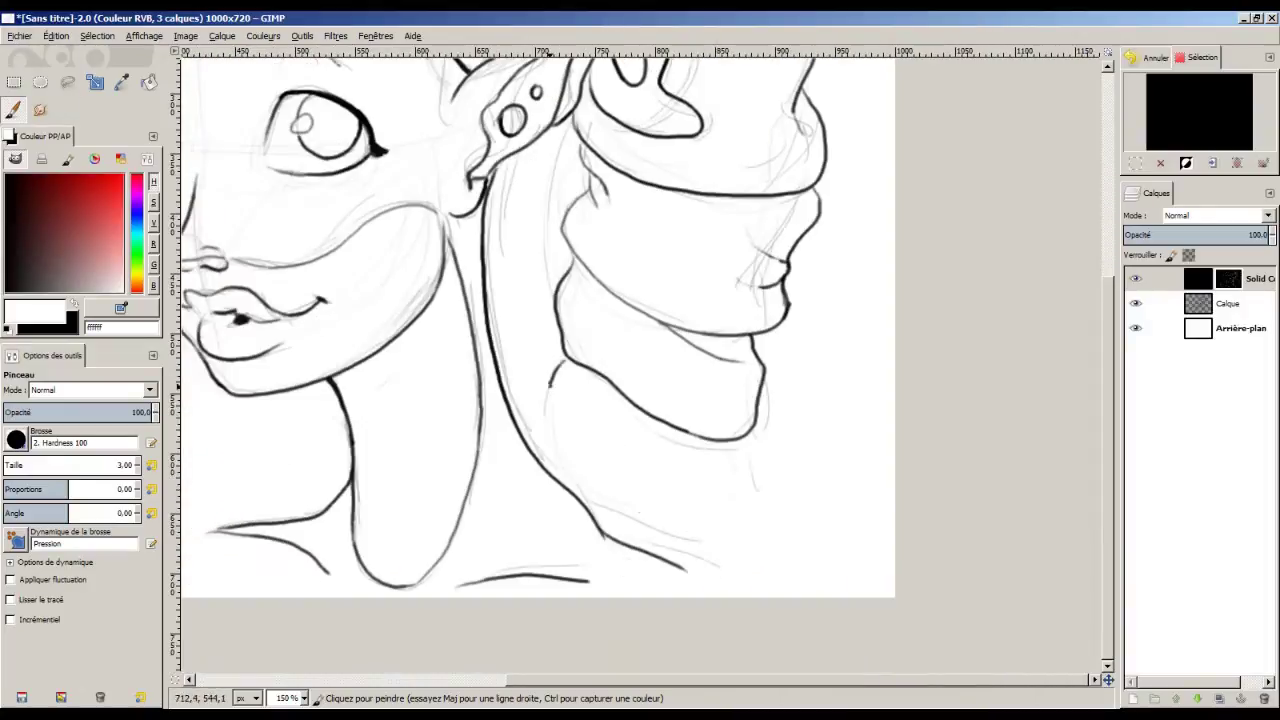
{"action": "left_click_drag", "start_coordinate": [550, 380], "coordinate": [750, 440]}
Reshape the near eyebrow's outline, alternating white strokes for inking with black strokes for erasing on the mask.
{"action": "scroll", "coordinate": [640, 360], "scroll_direction": "up", "scroll_amount": 4}
{"action": "scroll", "coordinate": [640, 360], "scroll_direction": "left", "scroll_amount": 2}
{"action": "key", "text": "plus"}
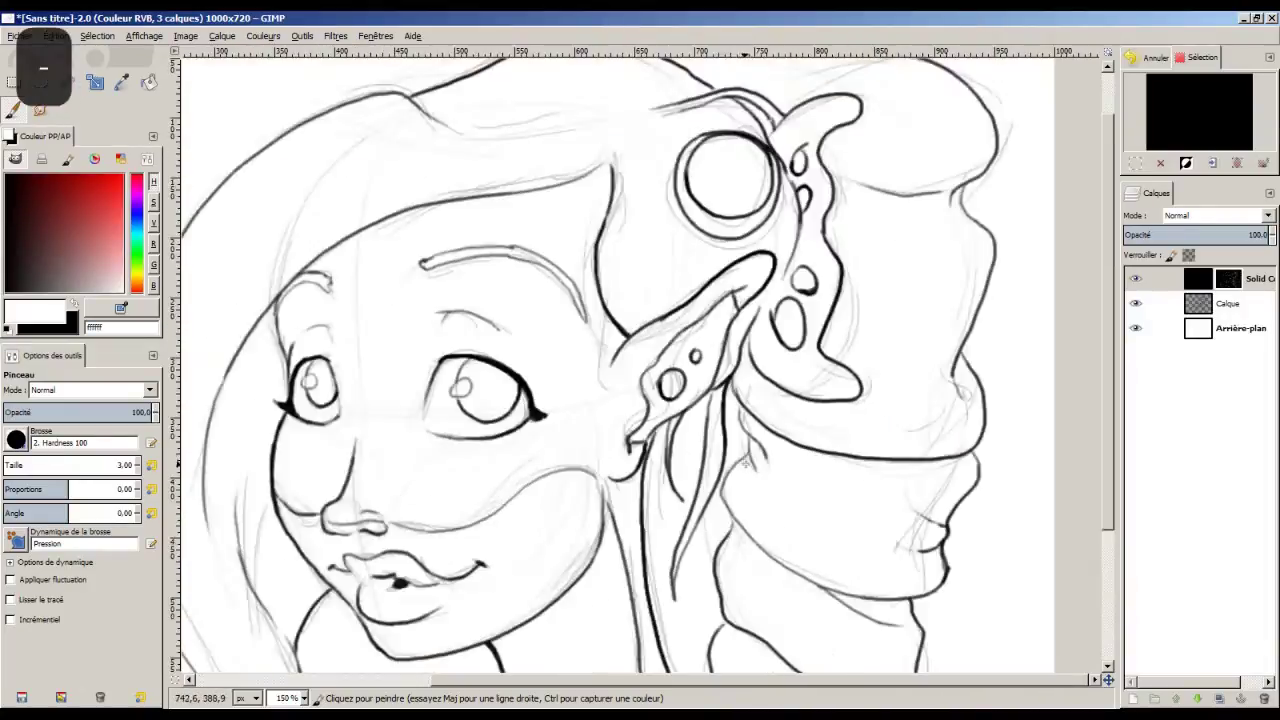
{"action": "mouse_move", "coordinate": [480, 238]}
{"action": "left_mouse_down"}
{"action": "mouse_move", "coordinate": [655, 248]}
{"action": "mouse_move", "coordinate": [680, 302]}
{"action": "mouse_move", "coordinate": [640, 212]}
{"action": "left_mouse_up"}
{"action": "key", "text": "x"}
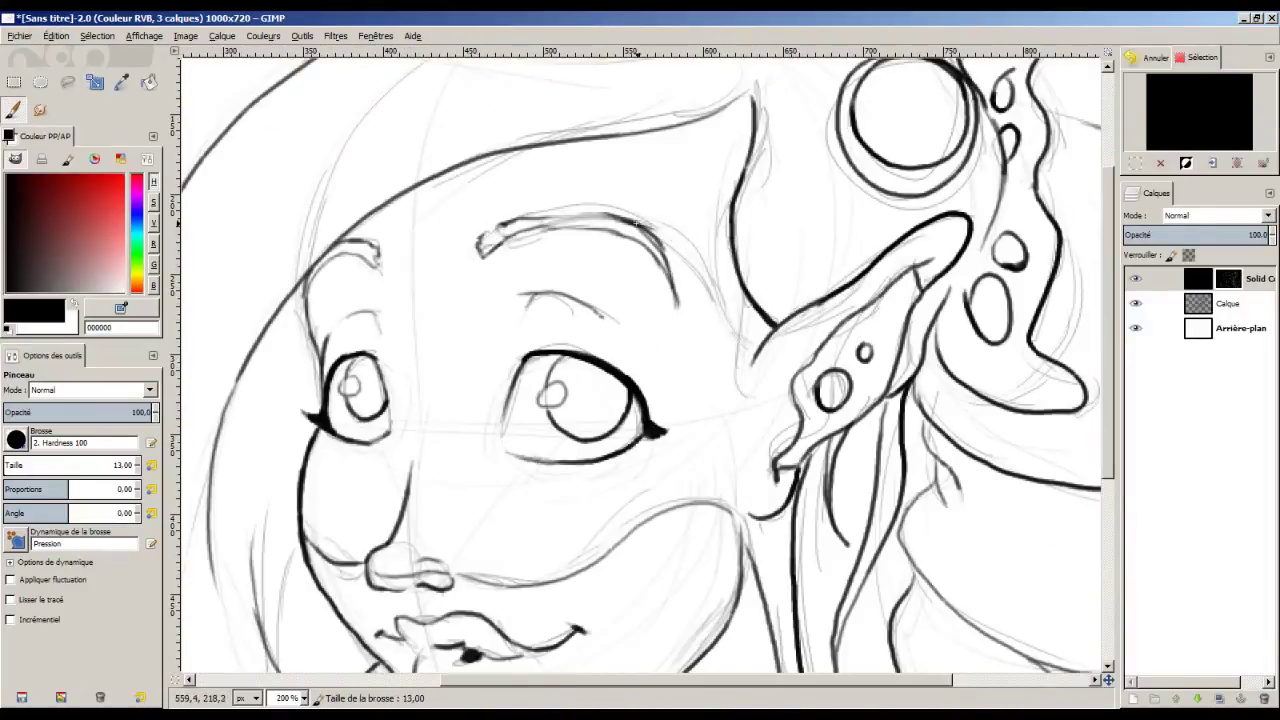
{"action": "key", "text": "x"}
{"action": "scroll", "coordinate": [640, 360], "scroll_direction": "up", "scroll_amount": 1}
{"action": "scroll", "coordinate": [640, 360], "scroll_direction": "left", "scroll_amount": 1}
{"action": "left_click_drag", "start_coordinate": [670, 268], "coordinate": [698, 350]}
{"action": "mouse_move", "coordinate": [496, 264]}
{"action": "left_mouse_down"}
{"action": "mouse_move", "coordinate": [620, 242]}
{"action": "mouse_move", "coordinate": [772, 242]}
{"action": "left_mouse_up"}
Hide the sketch layer and clean up the near eyebrow's edges with black on the mask.
{"action": "left_click", "coordinate": [1135, 303]}
{"action": "key", "text": "plus"}
{"action": "key", "text": "x"}
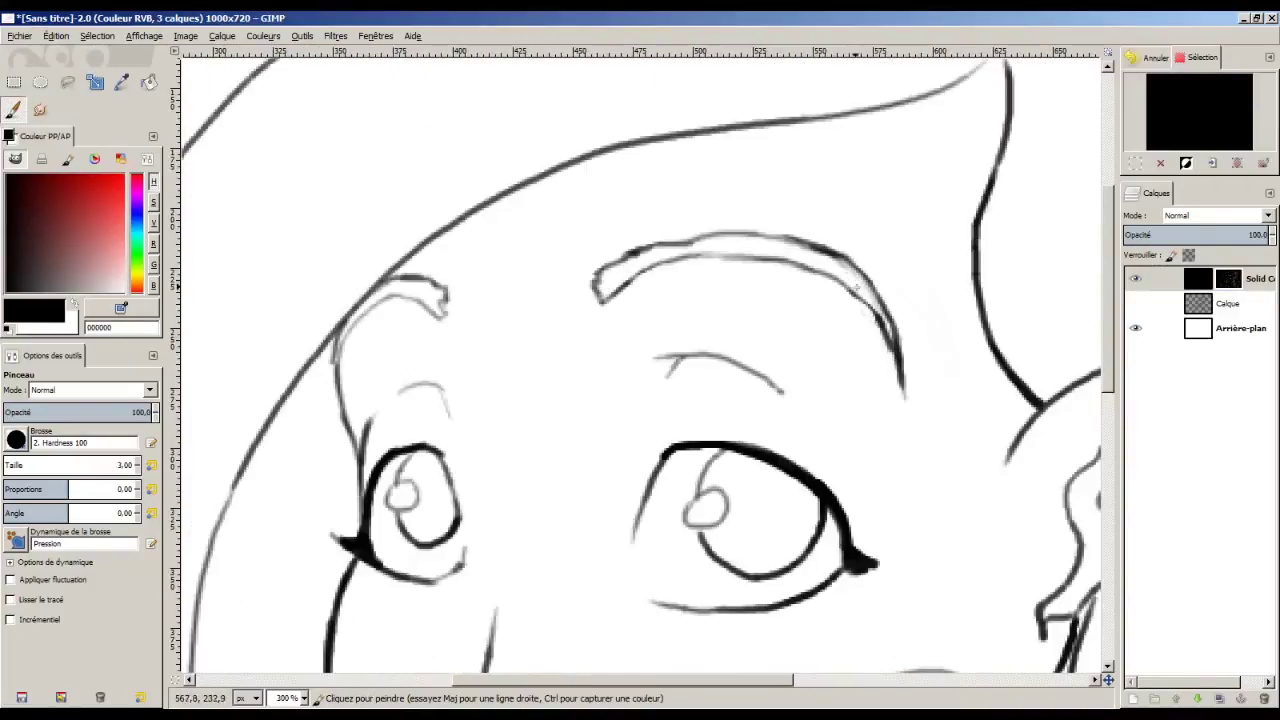
Show the whole line art at 100% and make the hidden sketch layer active.
{"action": "key", "text": "minus"}
{"action": "key", "text": "x"}
{"action": "key", "text": "1"}
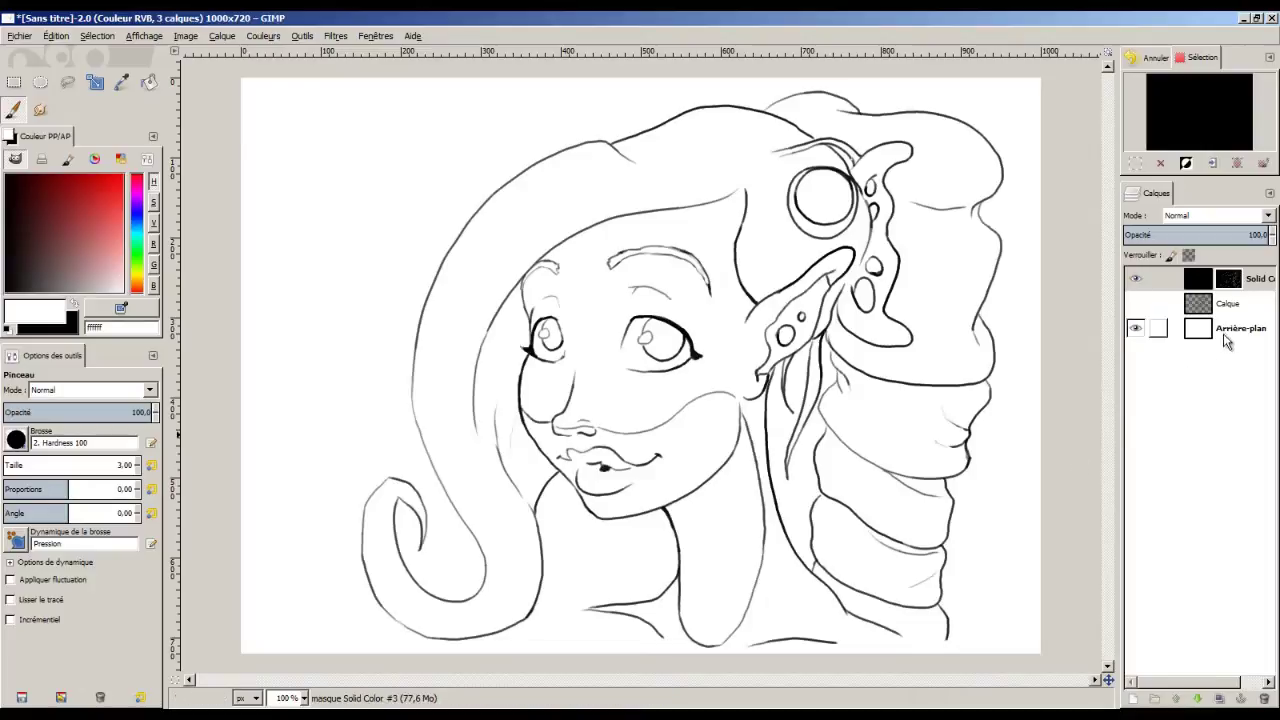
{"action": "left_click", "coordinate": [1240, 306]}
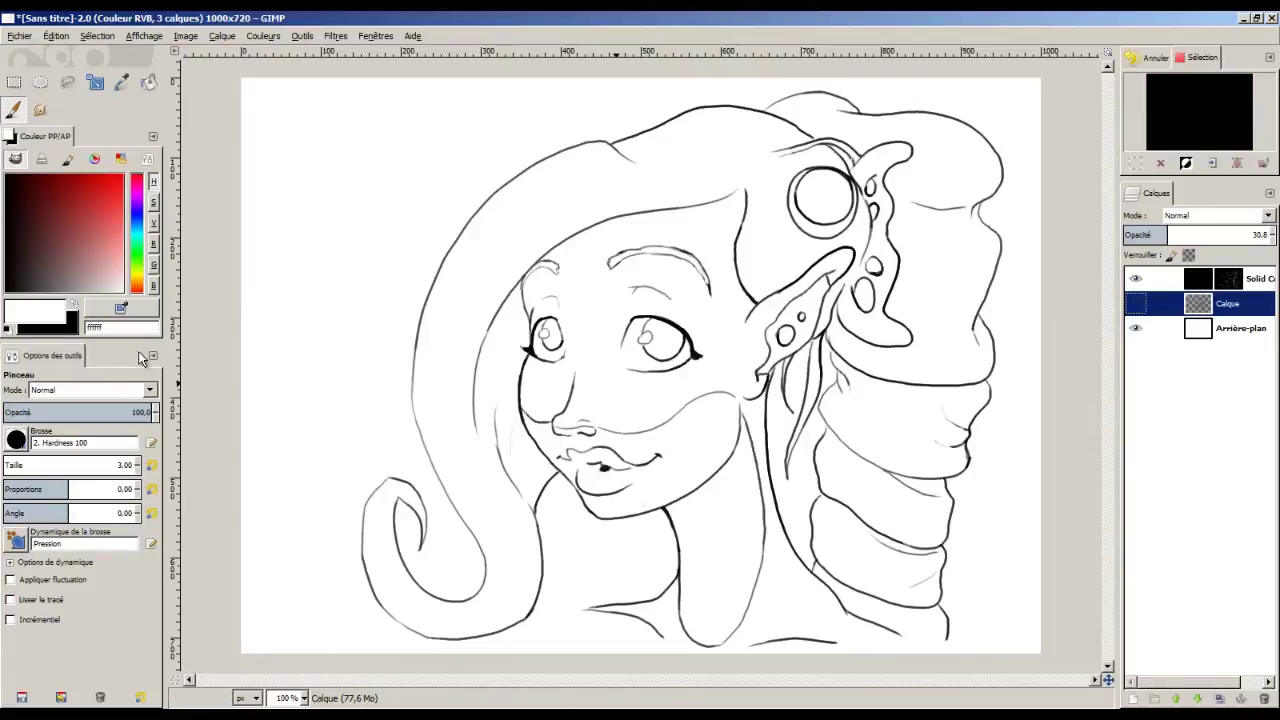
Pick pale yellow f3eb71 as the foreground colour and create a masked solid colour layer with it above the sketch layer.
{"action": "left_click", "coordinate": [138, 284]}
{"action": "left_click_drag", "start_coordinate": [137, 281], "coordinate": [117, 221]}
{"action": "left_click_drag", "start_coordinate": [118, 229], "coordinate": [138, 281]}
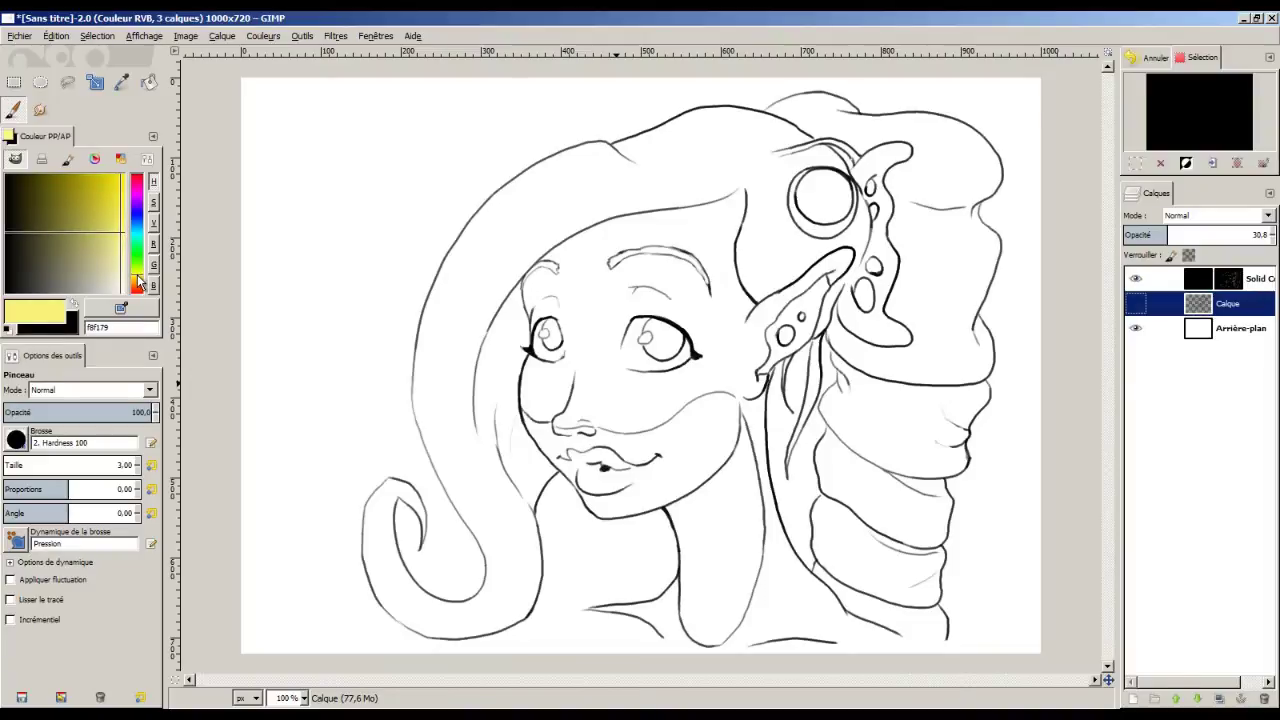
{"action": "left_click", "coordinate": [118, 230]}
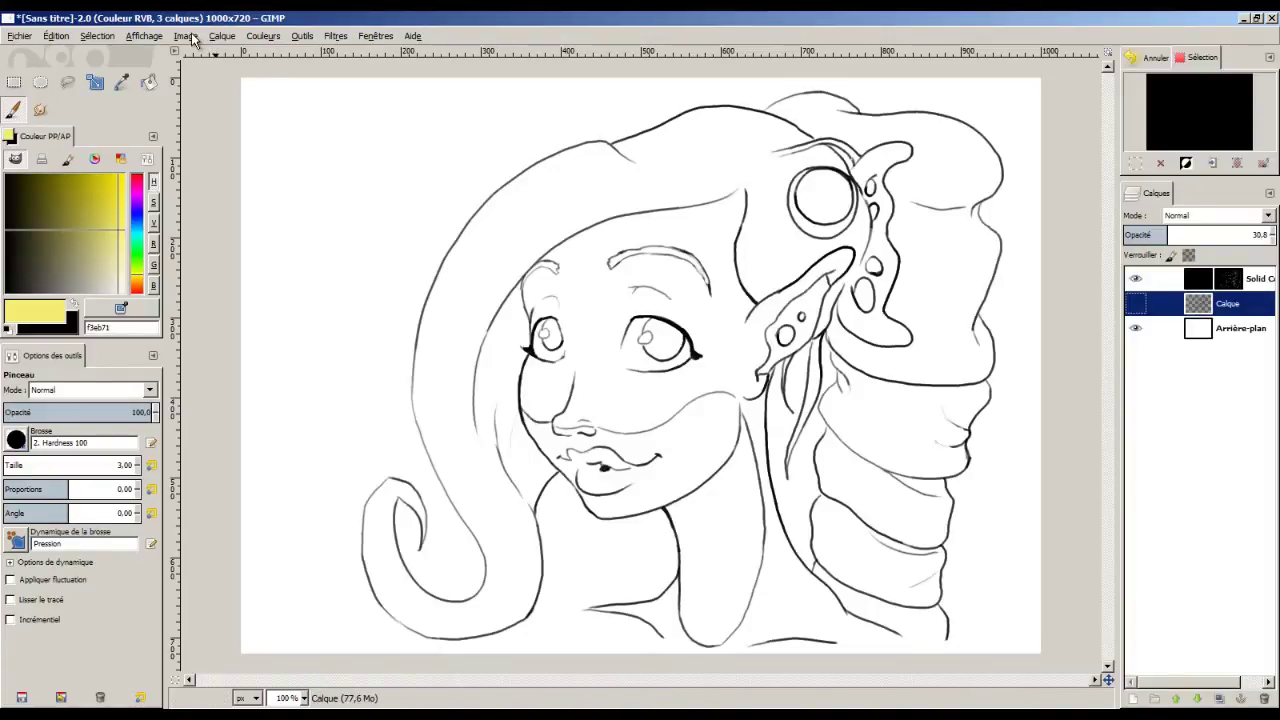
{"action": "left_click", "coordinate": [221, 38]}
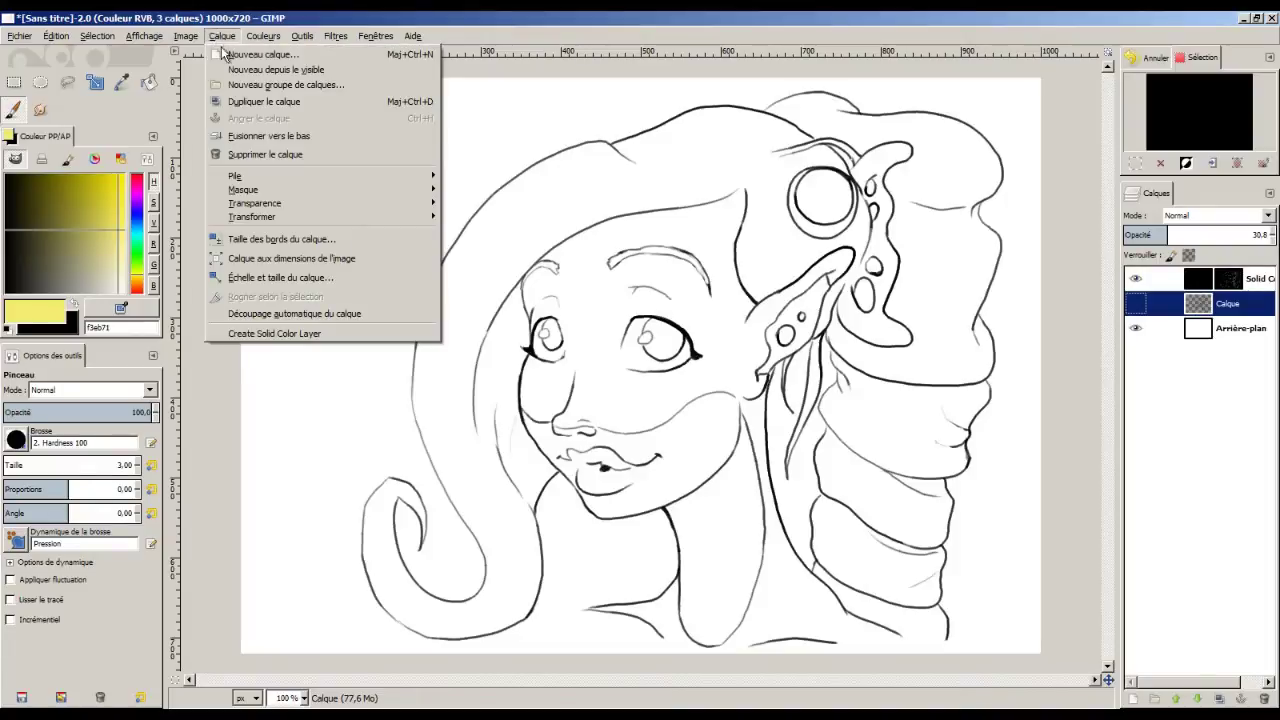
{"action": "left_click", "coordinate": [336, 334]}
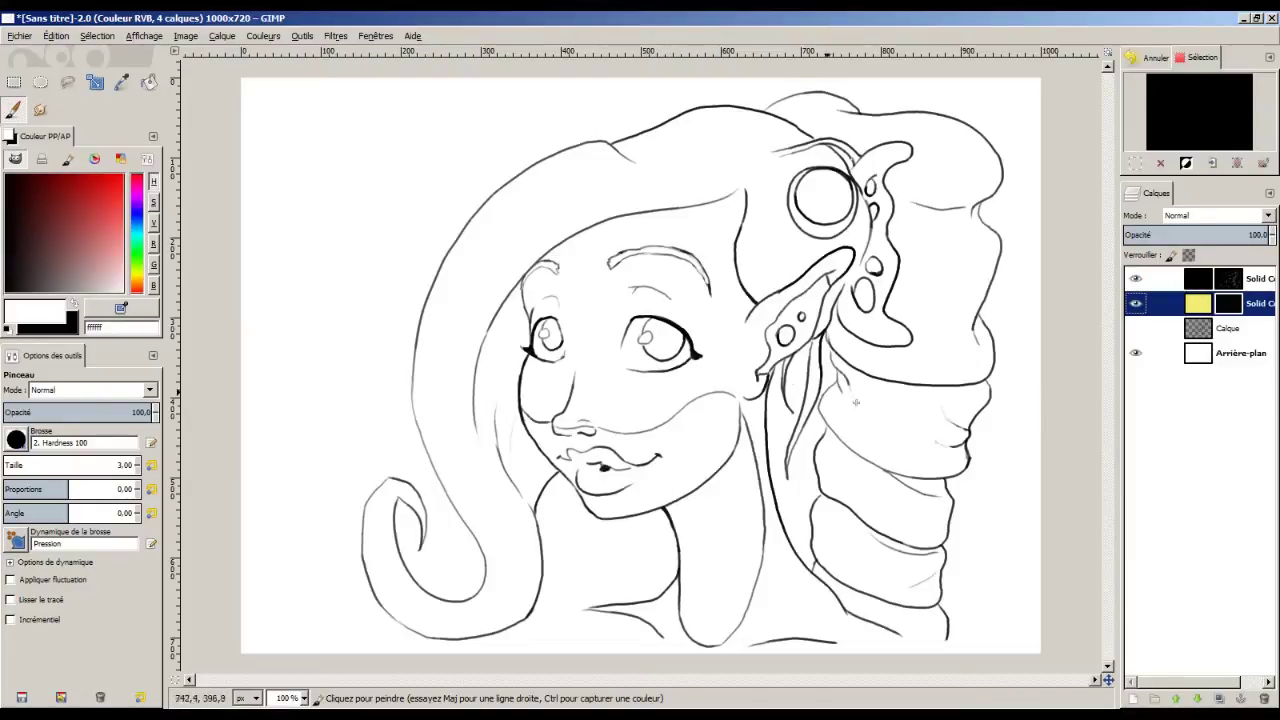
Paint the missing lower edge of the bust in white on the yellow layer's mask, from one shoulder to the other.
{"action": "left_click", "coordinate": [590, 610]}
{"action": "left_click_drag", "start_coordinate": [628, 646], "coordinate": [708, 656]}
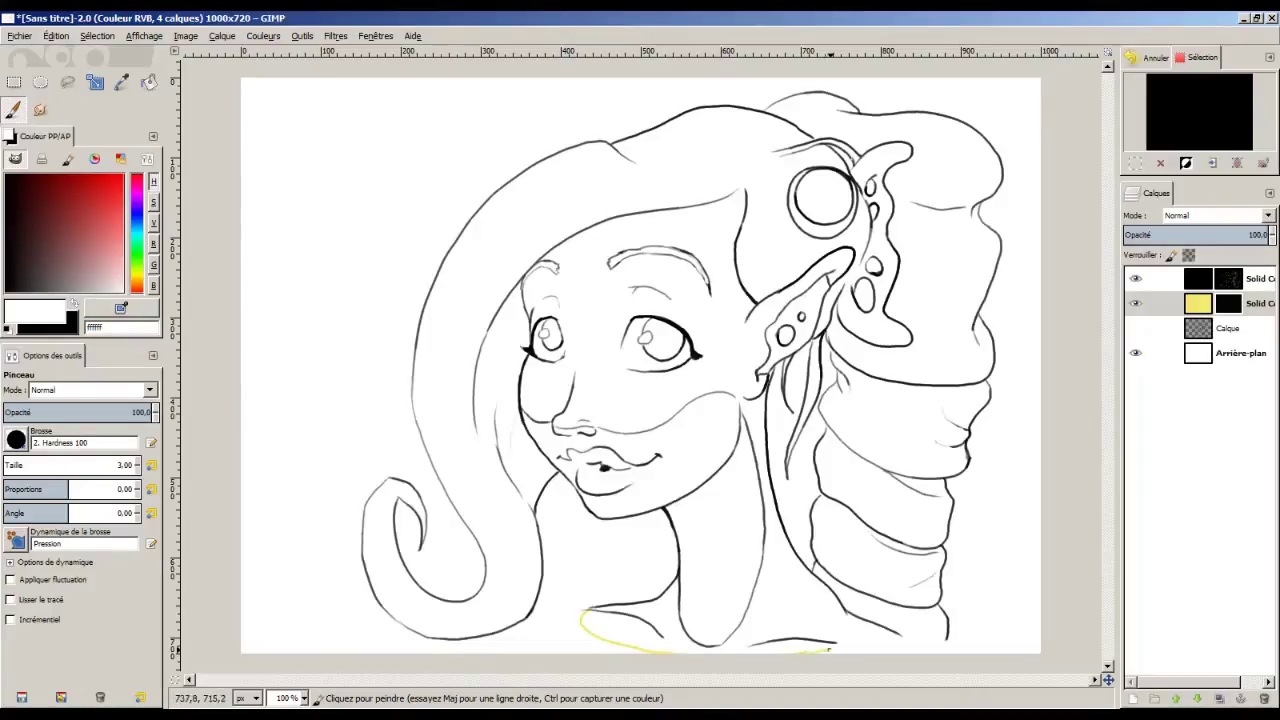
{"action": "left_click_drag", "start_coordinate": [832, 650], "coordinate": [891, 641]}
Close the skin outline's gaps on the mask at the hairline tip, inner eye corners, nose base, jaw and lower neck.
{"action": "key", "text": "plus"}
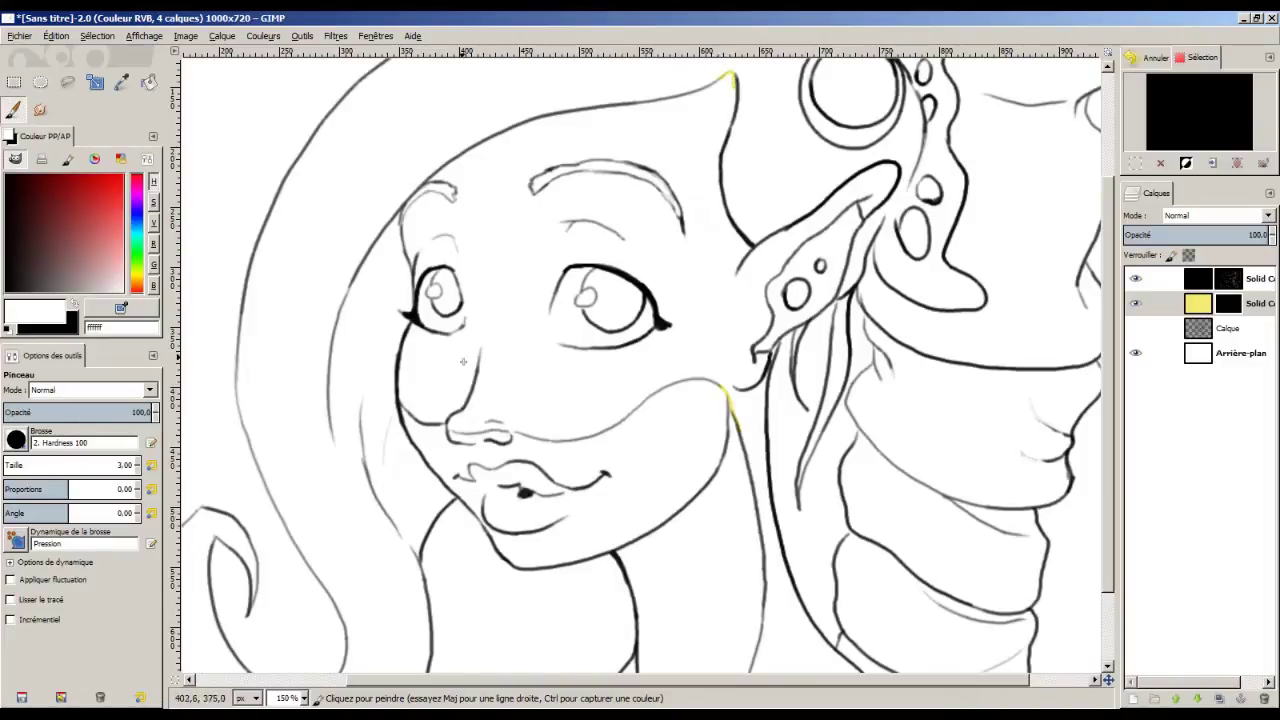
{"action": "left_click_drag", "start_coordinate": [463, 325], "coordinate": [466, 296]}
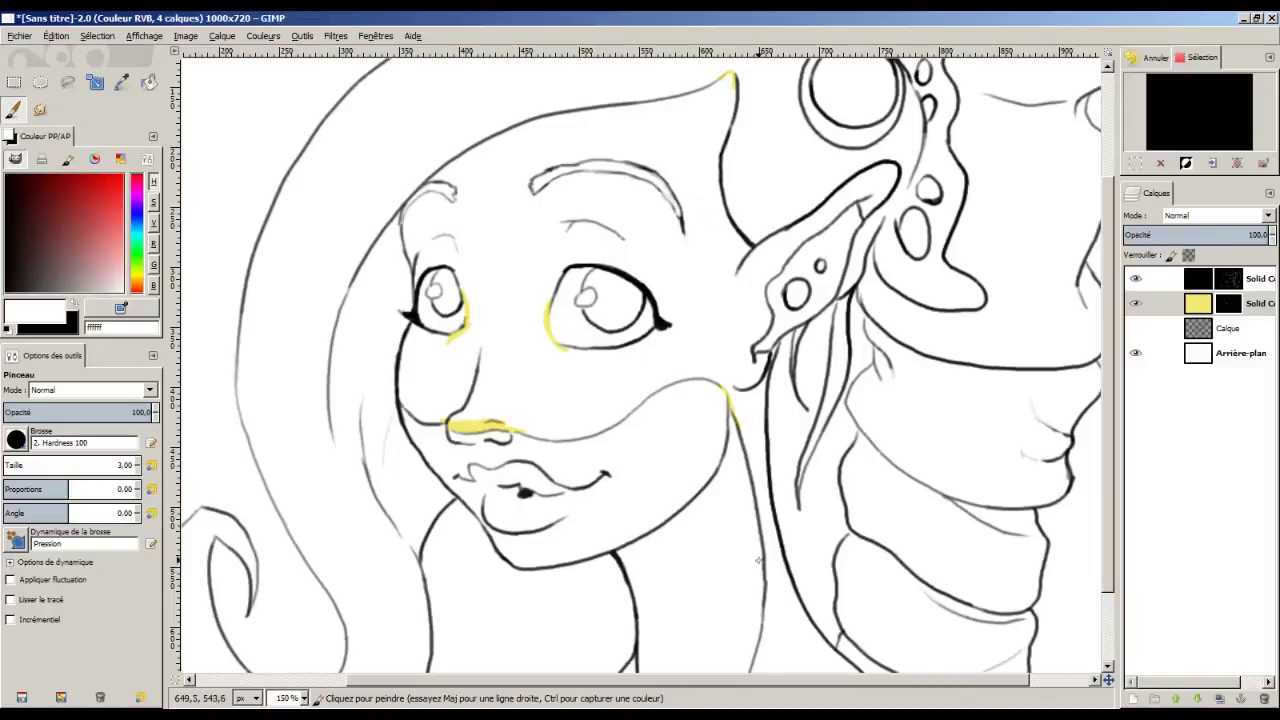
{"action": "left_click_drag", "start_coordinate": [759, 560], "coordinate": [687, 484]}
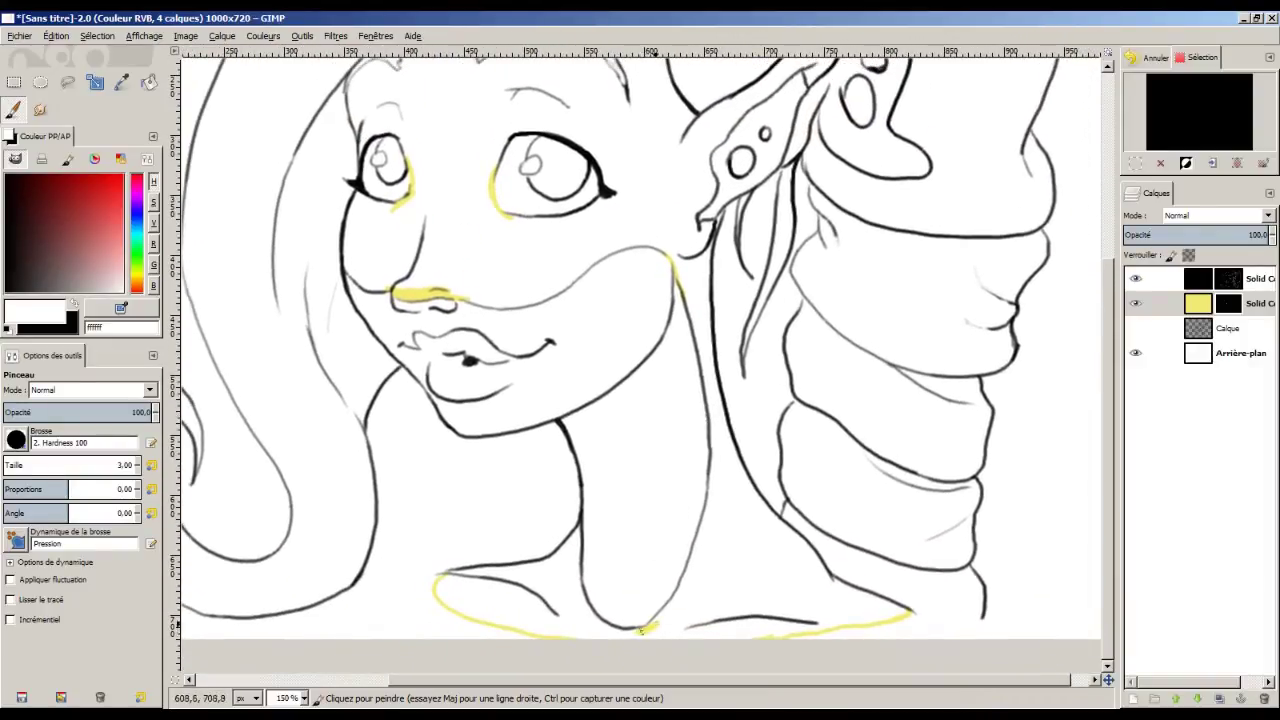
{"action": "left_click_drag", "start_coordinate": [650, 625], "coordinate": [663, 614]}
{"action": "left_click_drag", "start_coordinate": [700, 321], "coordinate": [704, 454]}
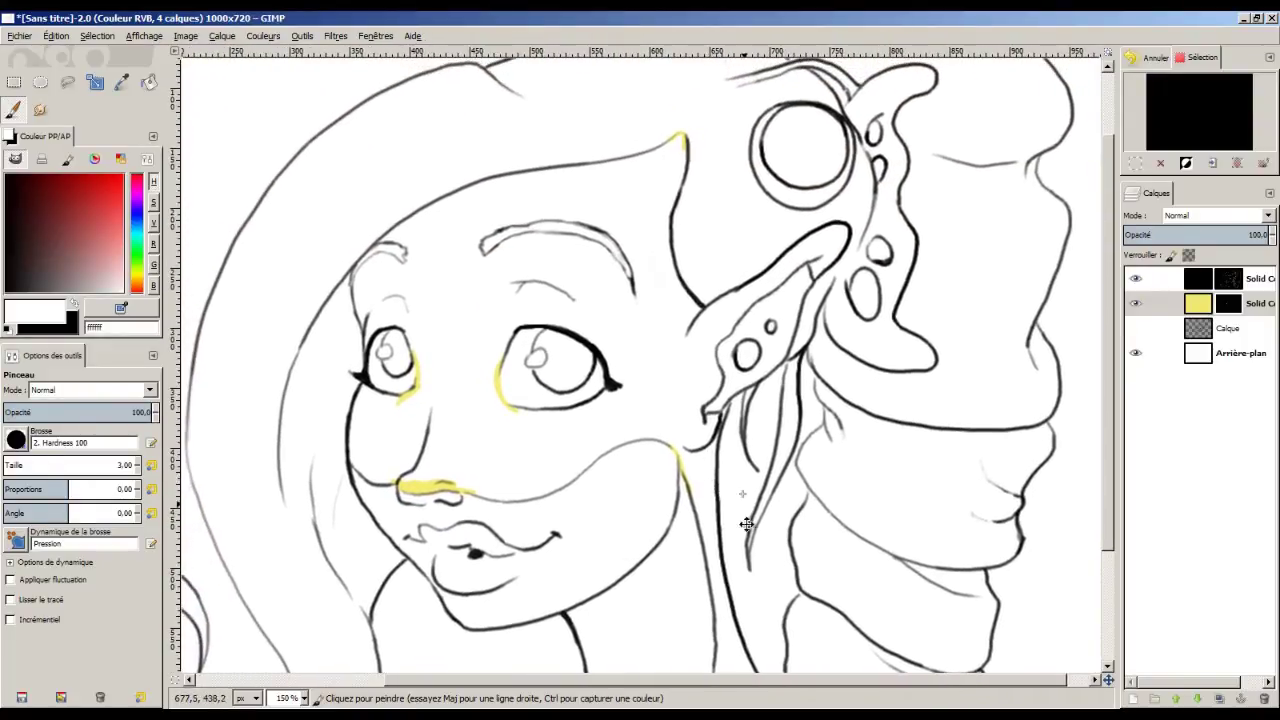
{"action": "mouse_move", "coordinate": [748, 524]}
{"action": "left_mouse_down"}
{"action": "mouse_move", "coordinate": [749, 334]}
{"action": "mouse_move", "coordinate": [768, 296]}
{"action": "mouse_move", "coordinate": [735, 379]}
{"action": "left_mouse_up"}
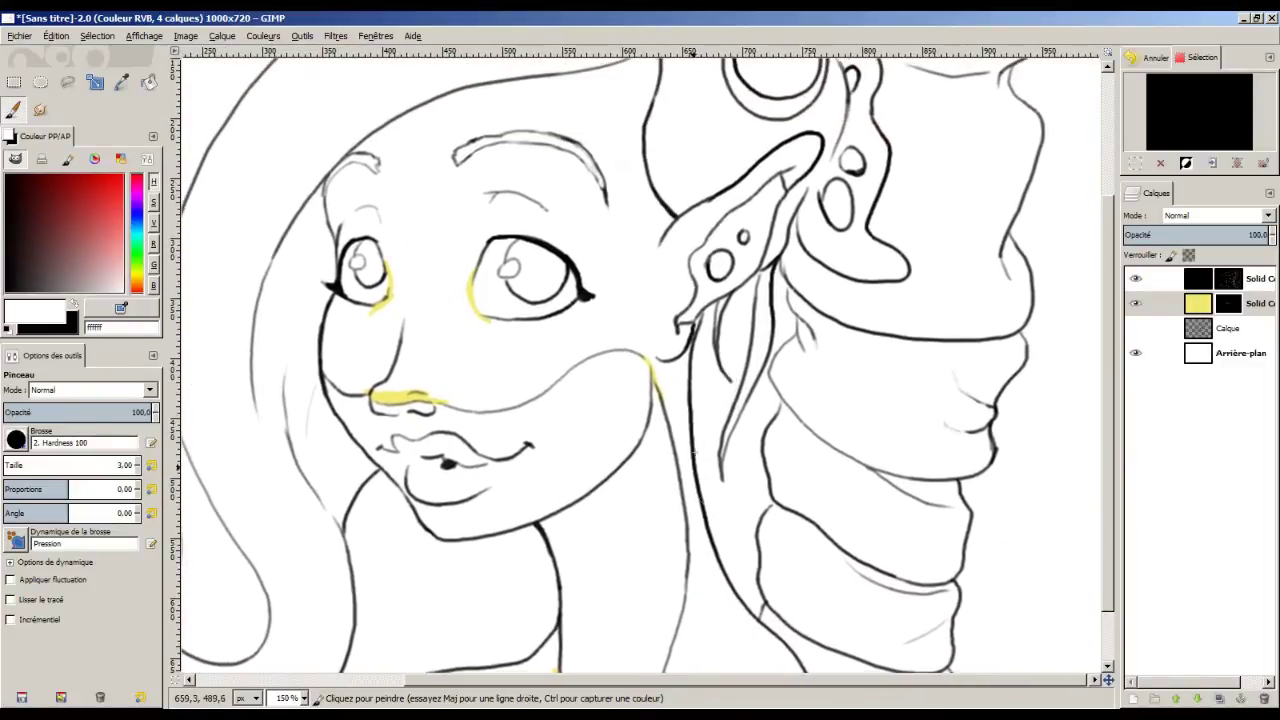
{"action": "mouse_move", "coordinate": [702, 475]}
{"action": "left_mouse_down"}
{"action": "mouse_move", "coordinate": [781, 350]}
{"action": "mouse_move", "coordinate": [668, 395]}
{"action": "left_mouse_up"}
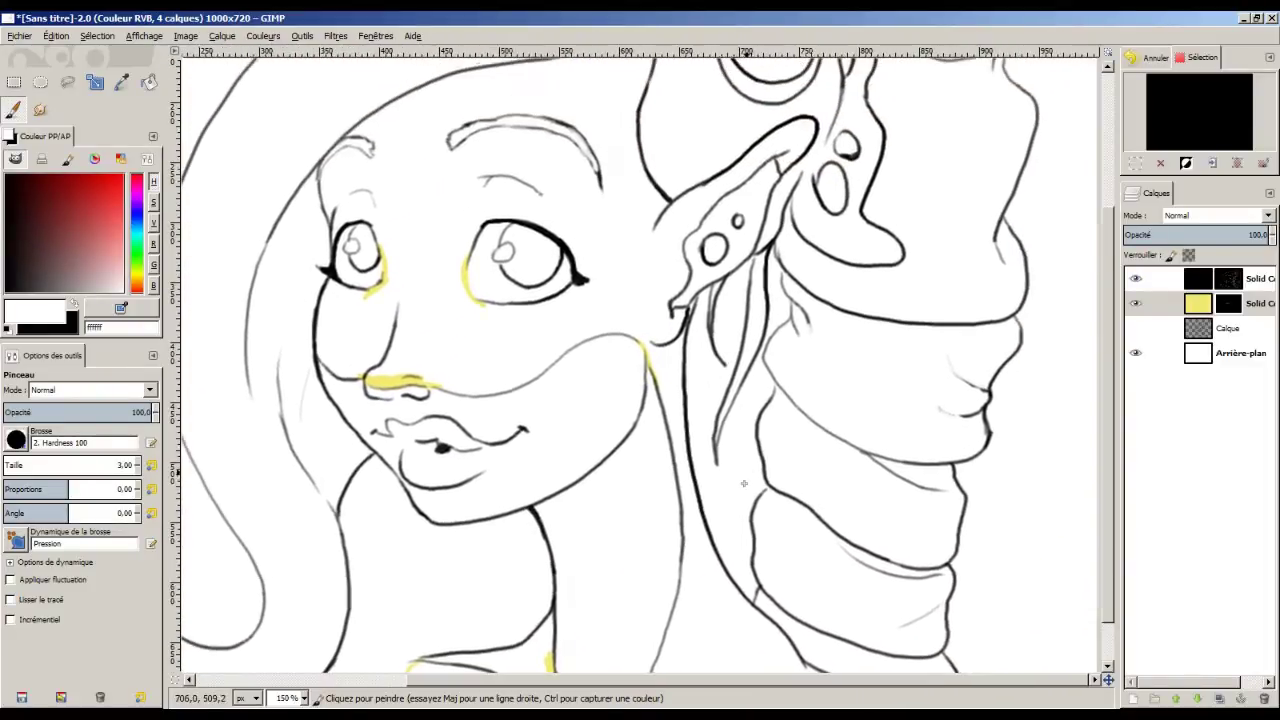
{"action": "key", "text": "minus"}
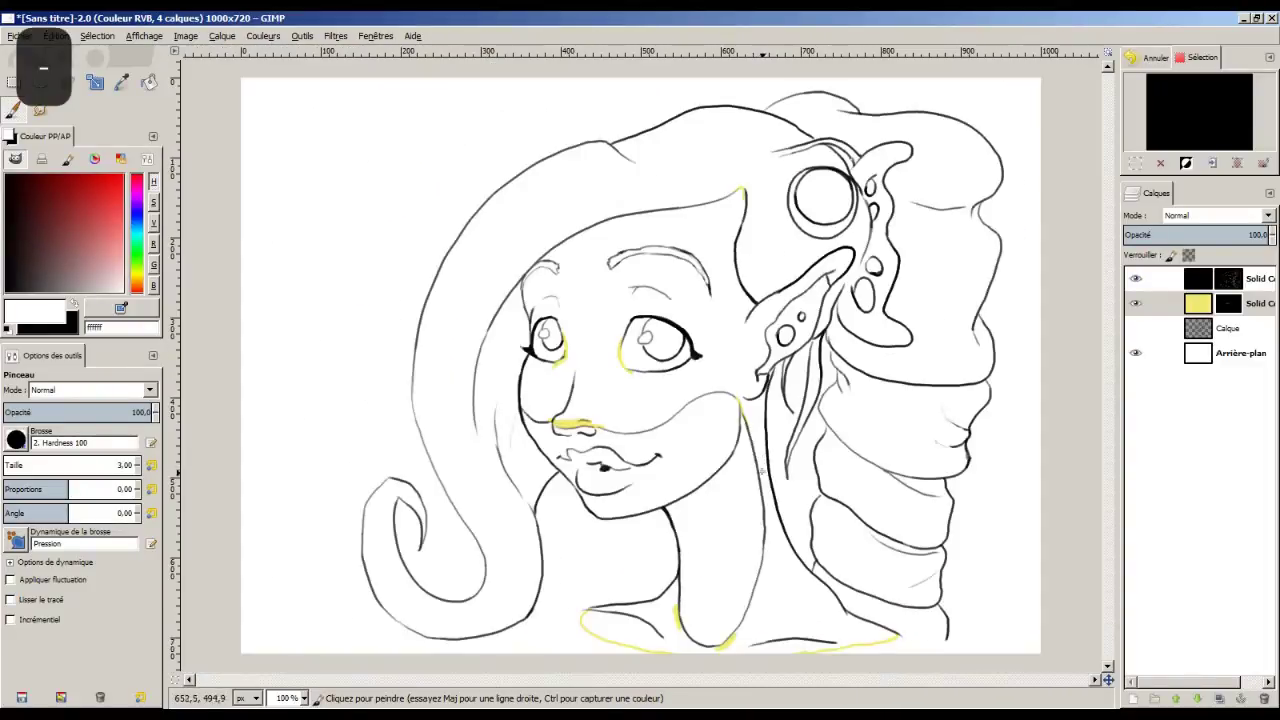
Enable sampling across all layers for Bucket Fill and try filling the skin on the mask at a threshold of 15.
{"action": "left_click", "coordinate": [148, 82]}
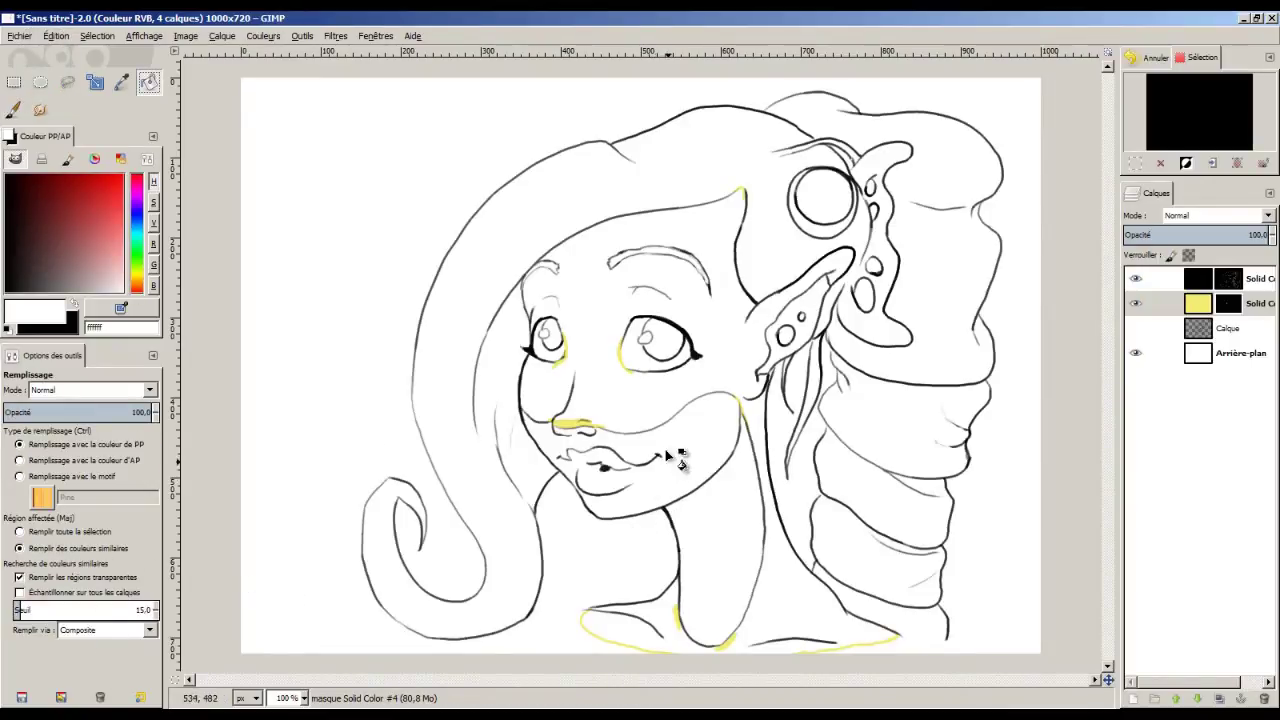
{"action": "key", "text": "ctrl+z"}
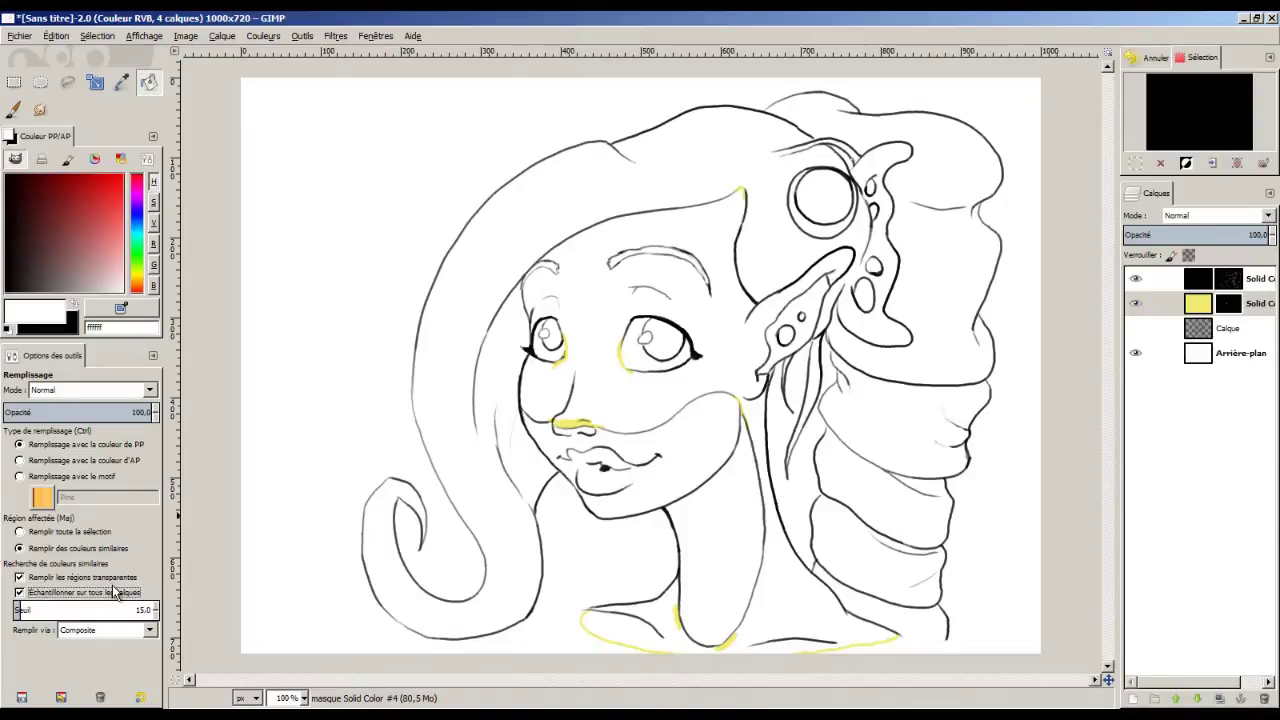
{"action": "left_click", "coordinate": [656, 420]}
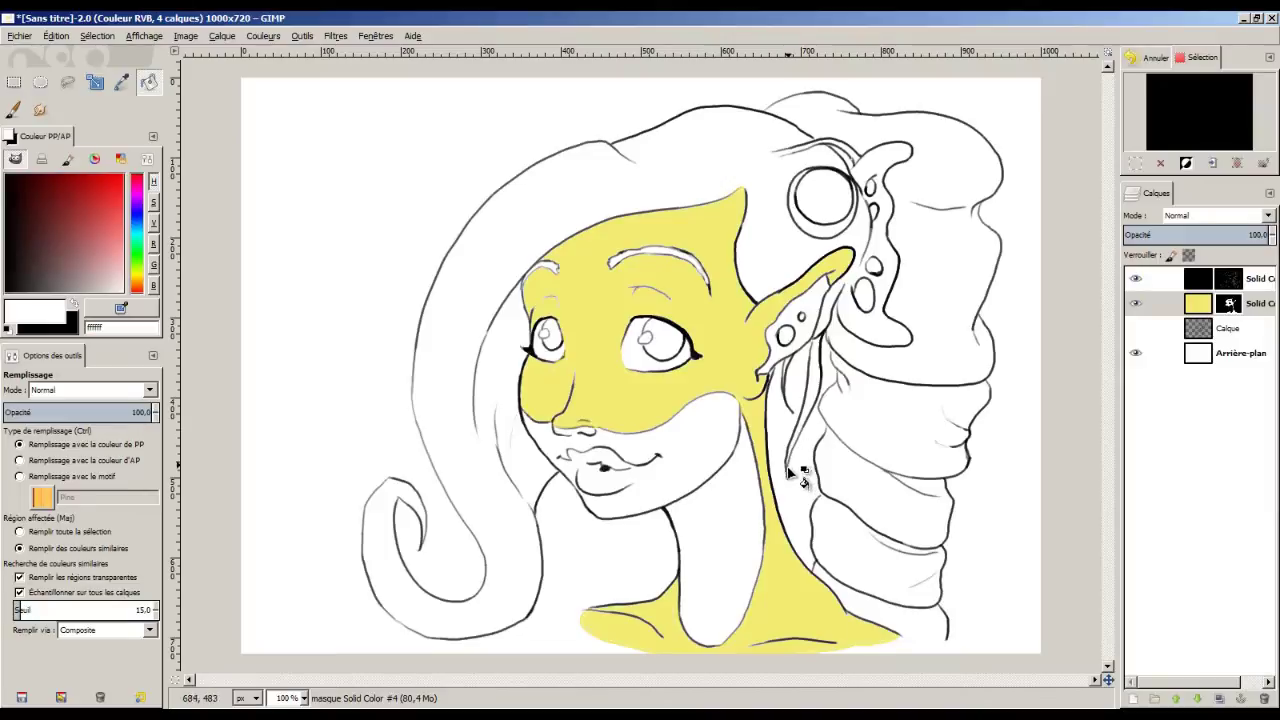
{"action": "key", "text": "ctrl+z"}
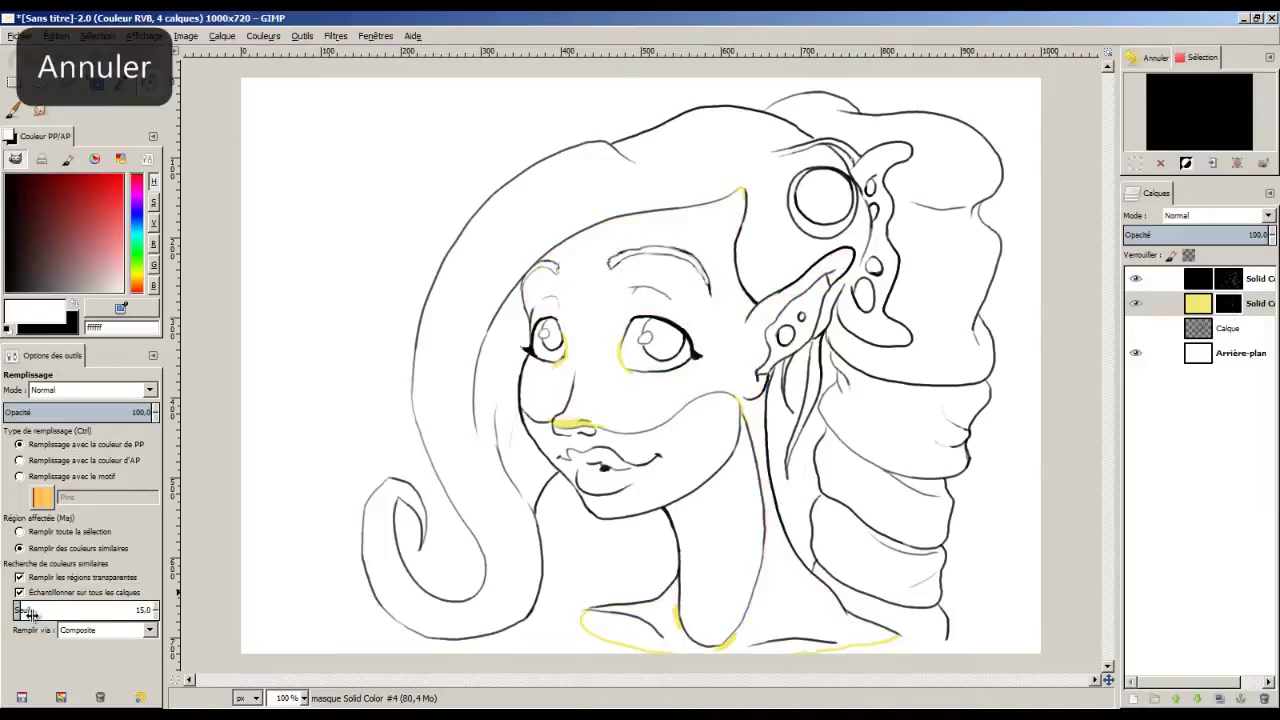
Try filling the skin at thresholds of 48.4 and 70.3, undoing each fill.
{"action": "left_click_drag", "start_coordinate": [34, 612], "coordinate": [74, 606]}
{"action": "left_click", "coordinate": [632, 424]}
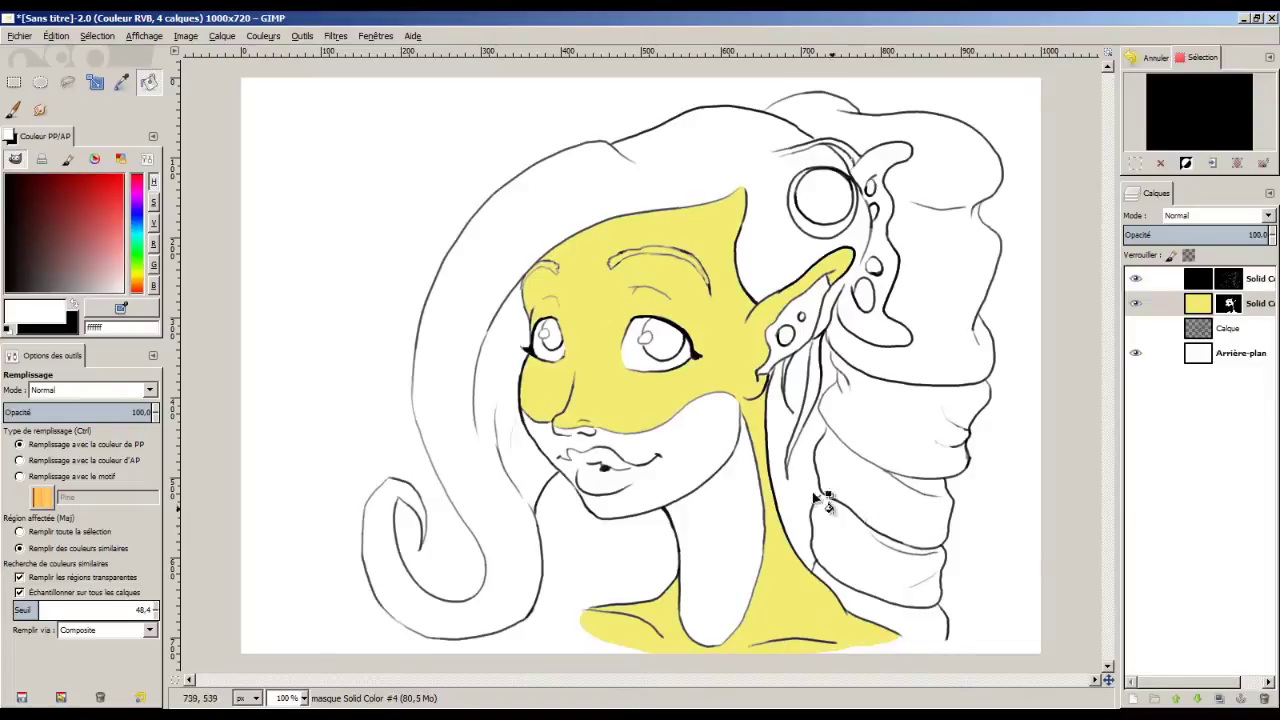
{"action": "key", "text": "plus"}
{"action": "key", "text": "plus"}
{"action": "key", "text": "plus"}
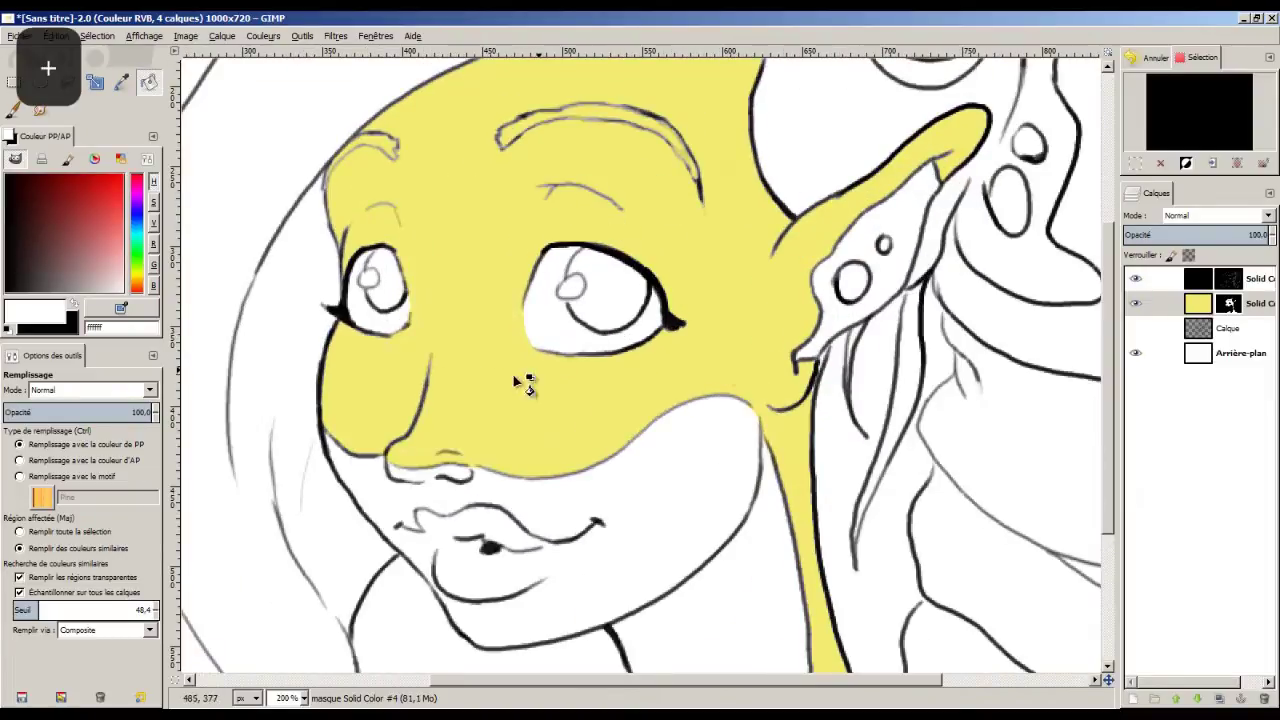
{"action": "key", "text": "ctrl+z"}
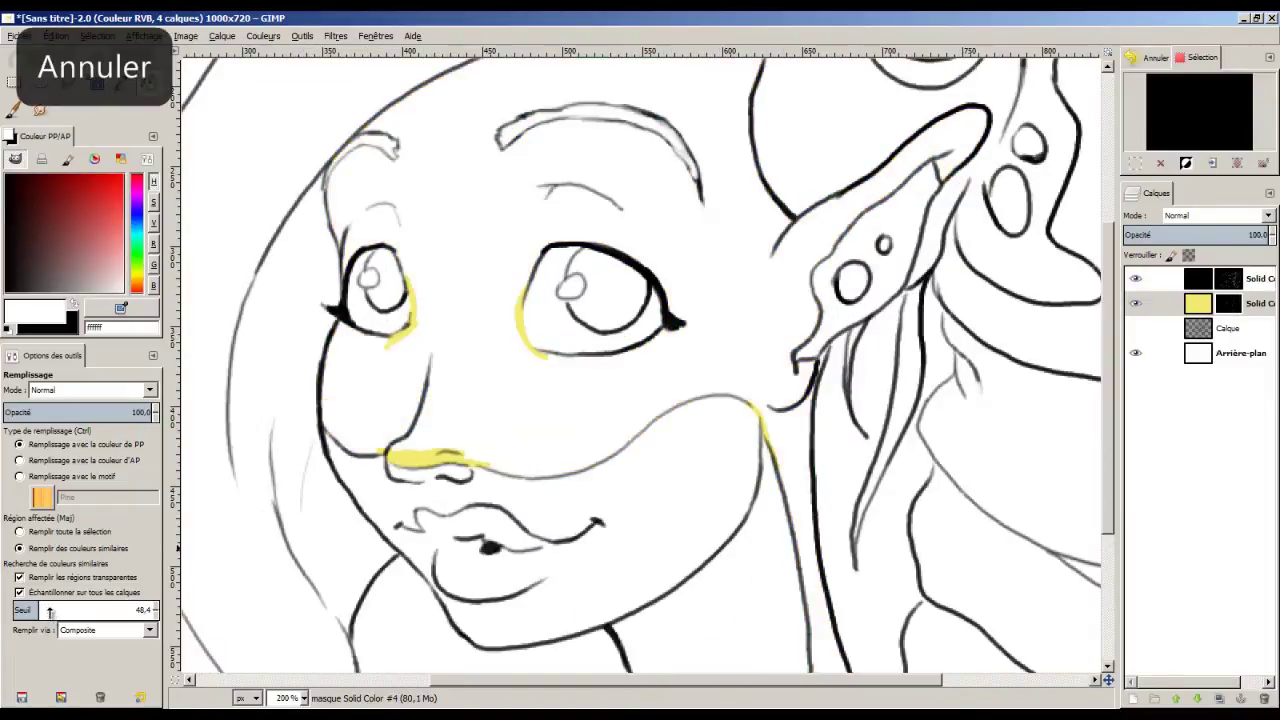
{"action": "left_click_drag", "start_coordinate": [44, 610], "coordinate": [51, 610]}
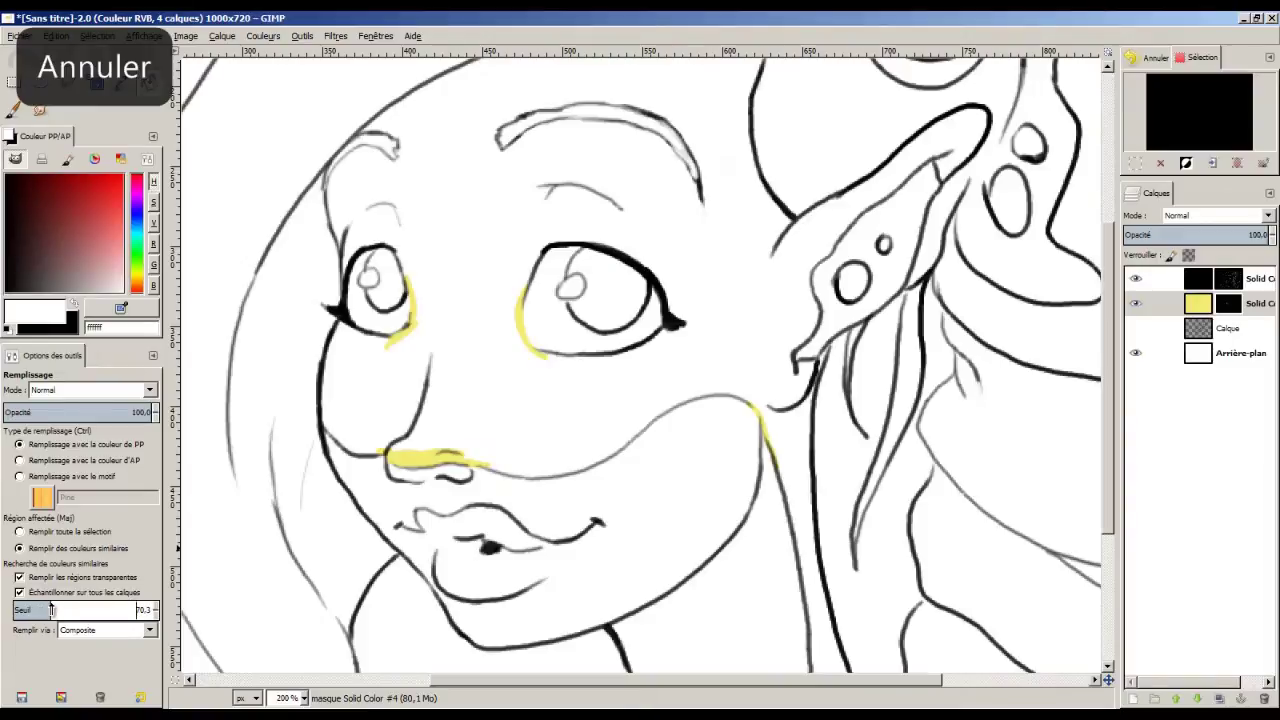
{"action": "left_click", "coordinate": [470, 333]}
{"action": "key", "text": "ctrl+z"}
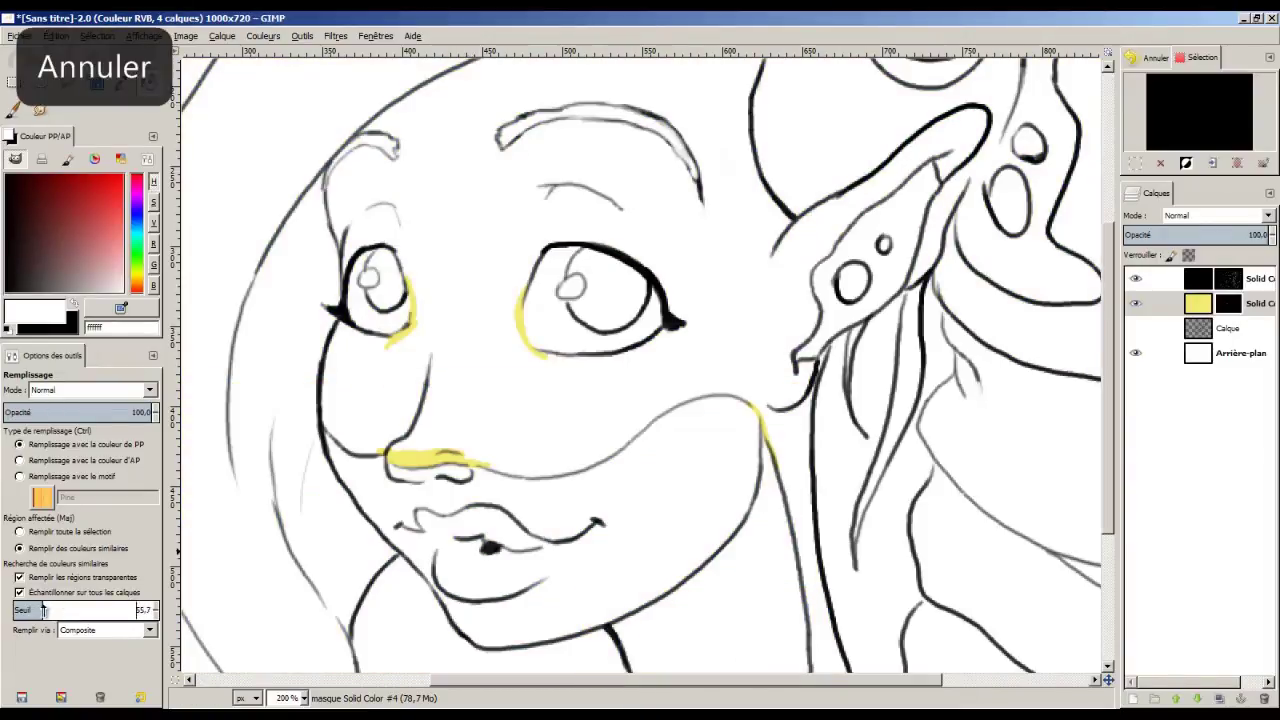
Set the fill threshold to 51.3 and fill the skin area with white on the yellow layer's mask.
{"action": "left_click_drag", "start_coordinate": [40, 610], "coordinate": [37, 610]}
{"action": "left_click", "coordinate": [506, 408]}
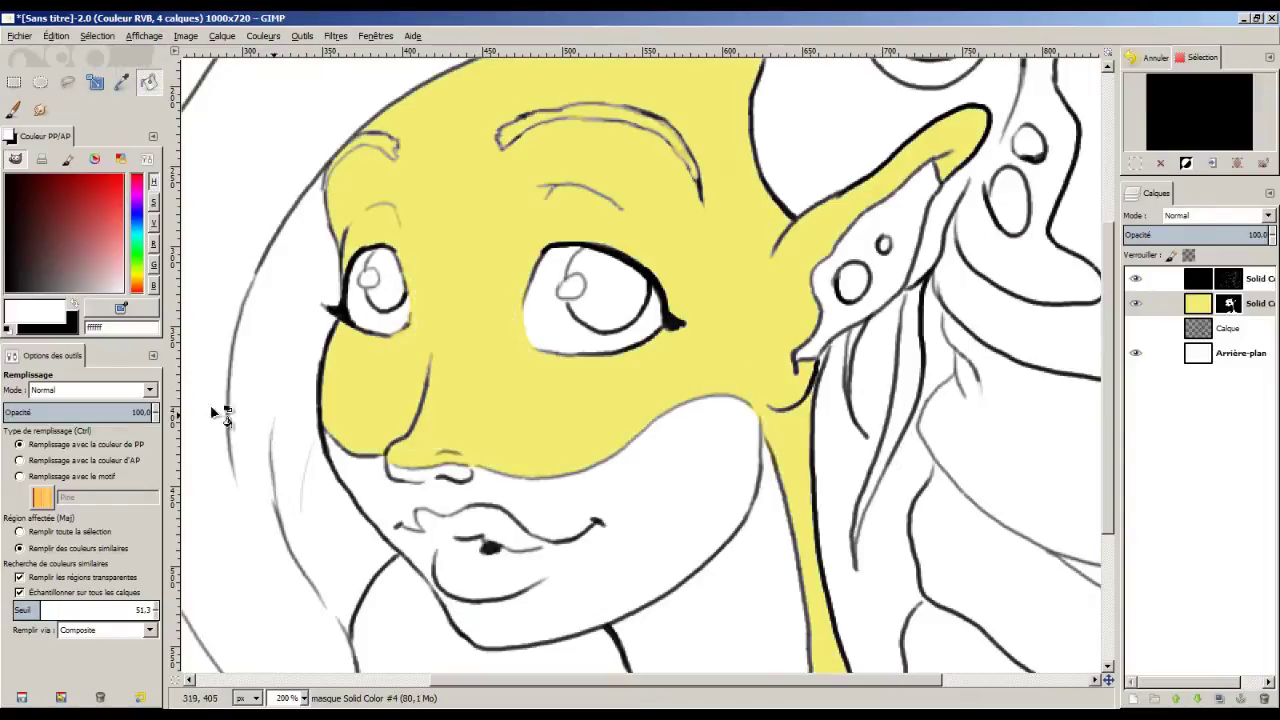
Set the Paintbrush size to 23 and touch up the yellow skin fill around the face, neck and shoulders.
{"action": "left_click", "coordinate": [13, 109]}
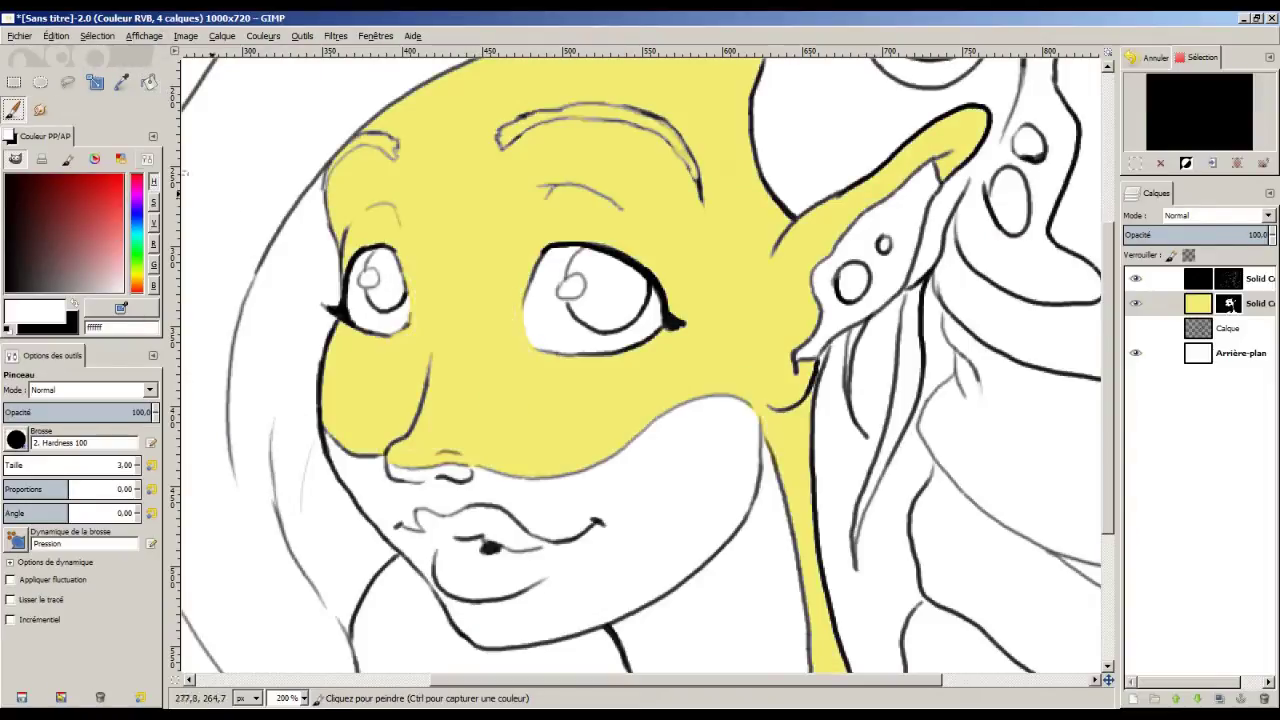
{"action": "key", "text": "plus"}
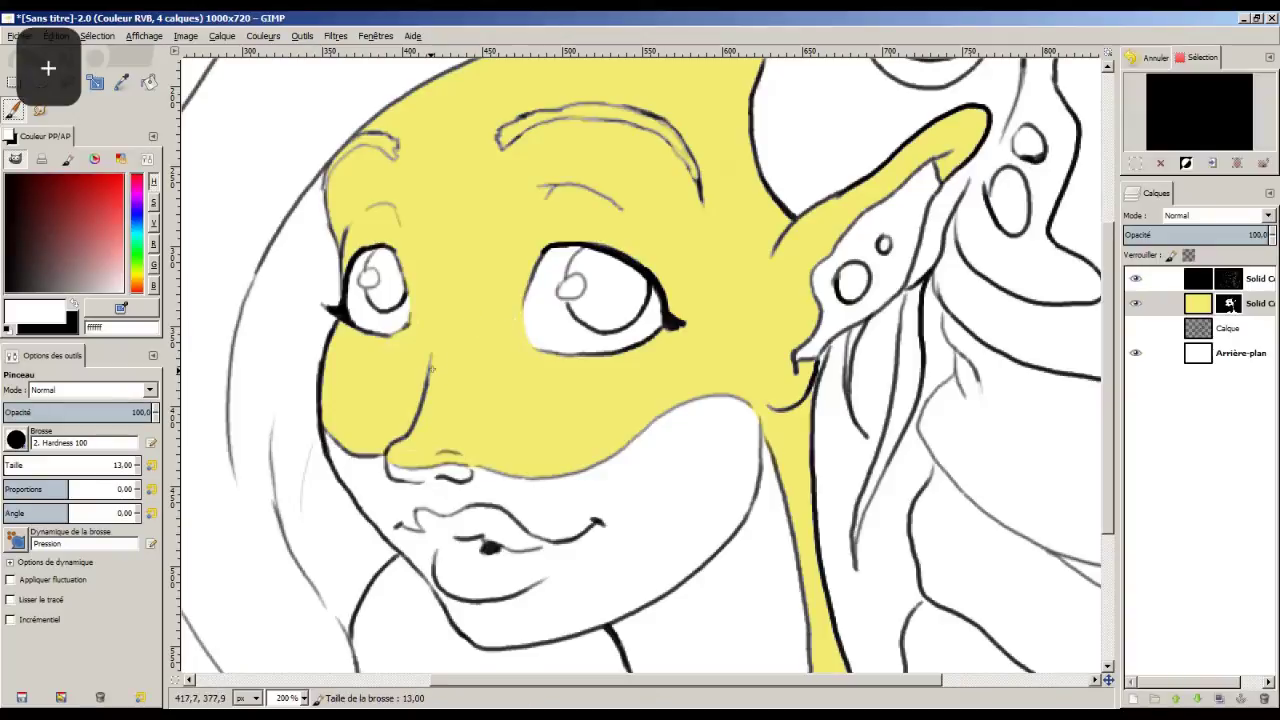
{"action": "key", "text": "plus"}
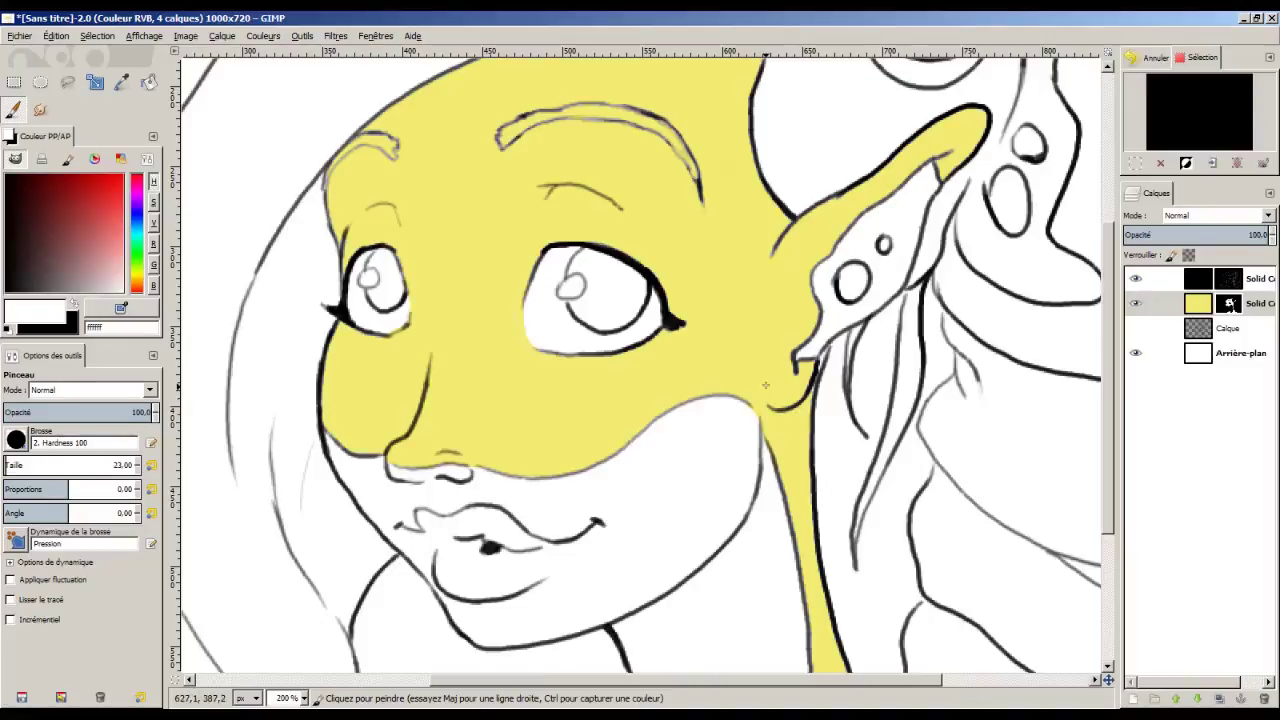
{"action": "left_click_drag", "start_coordinate": [740, 523], "coordinate": [642, 210]}
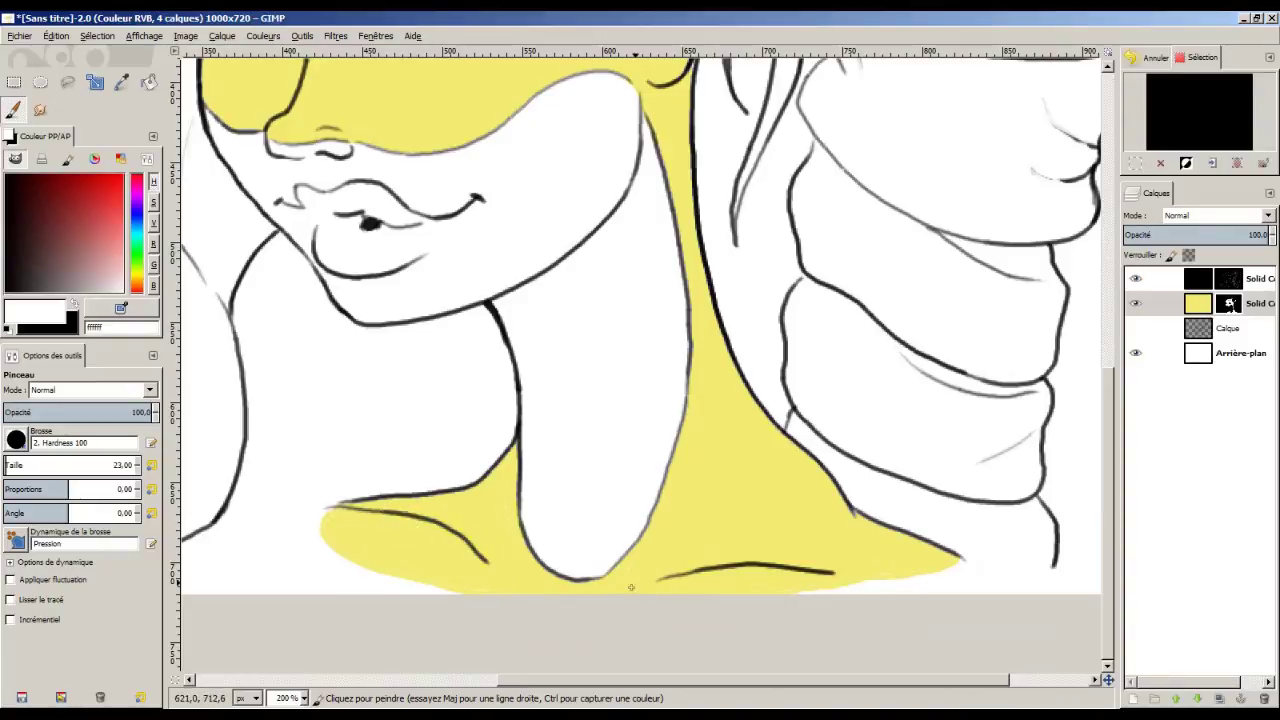
{"action": "scroll", "coordinate": [746, 337], "scroll_direction": "up", "scroll_amount": 8}
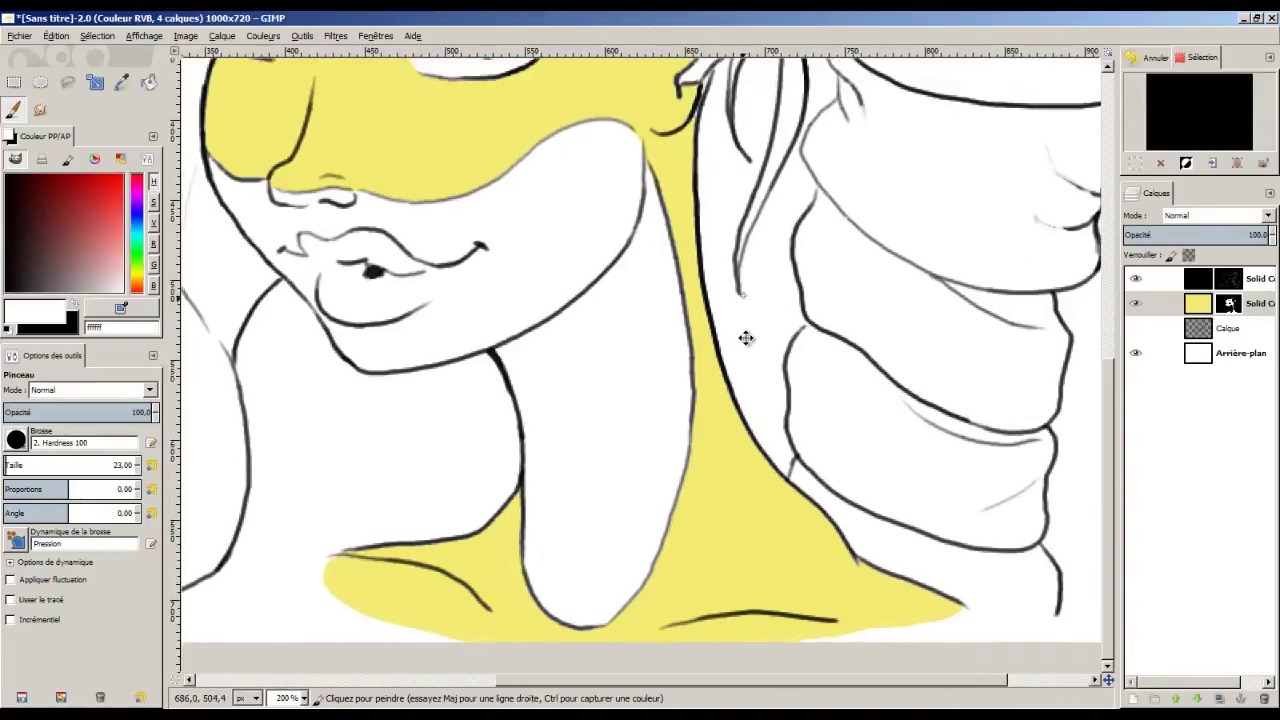
{"action": "scroll", "coordinate": [724, 437], "scroll_direction": "up", "scroll_amount": 3}
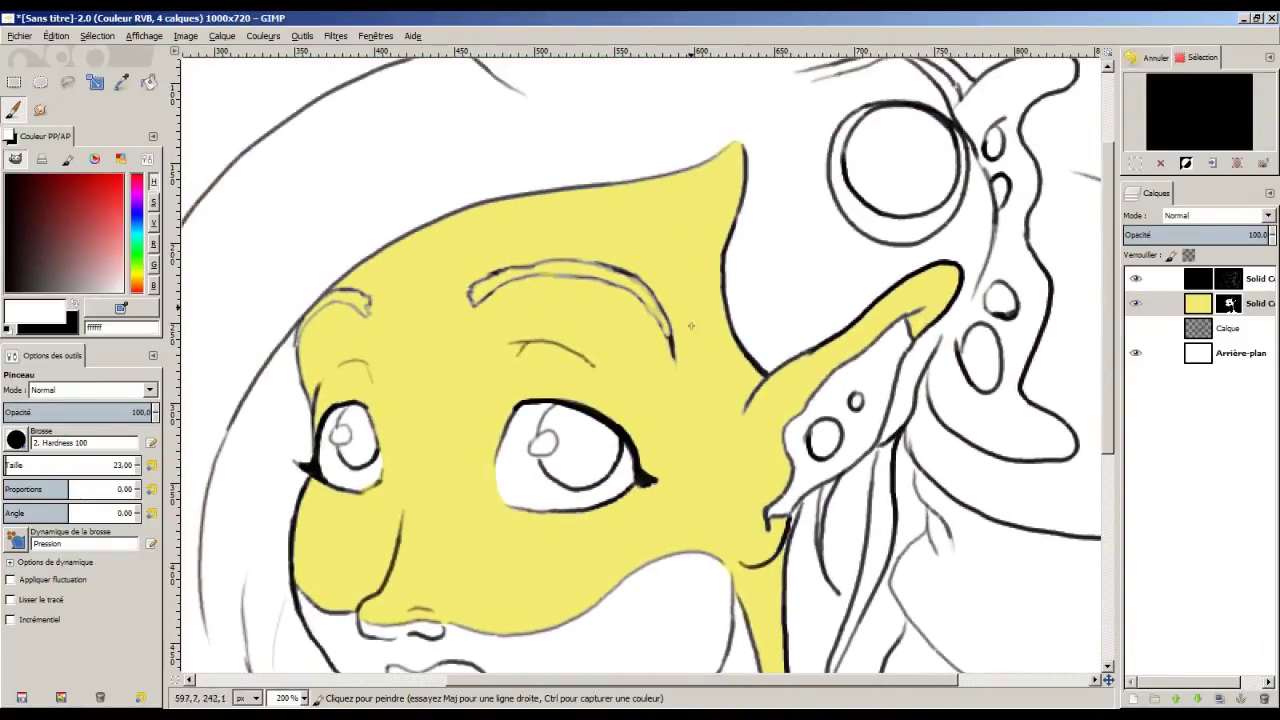
{"action": "scroll", "coordinate": [700, 429], "scroll_direction": "down", "scroll_amount": 3}
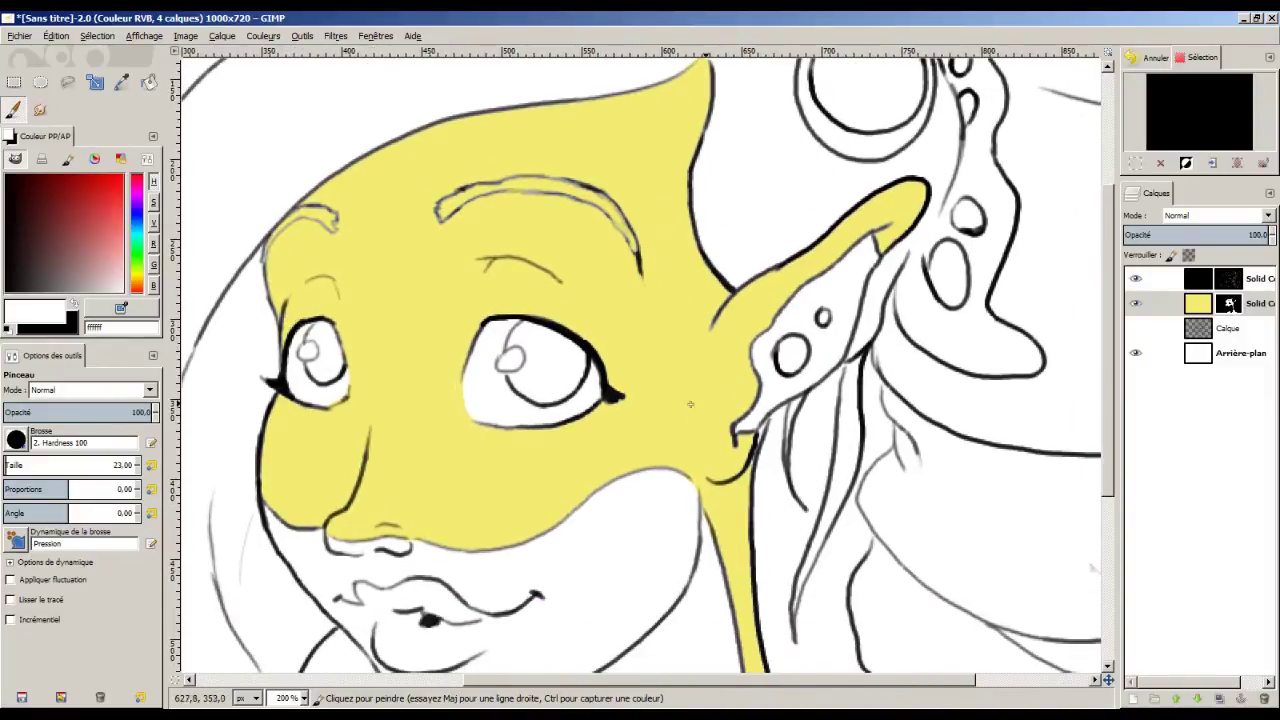
{"action": "key", "text": "minus"}
{"action": "key", "text": "minus"}
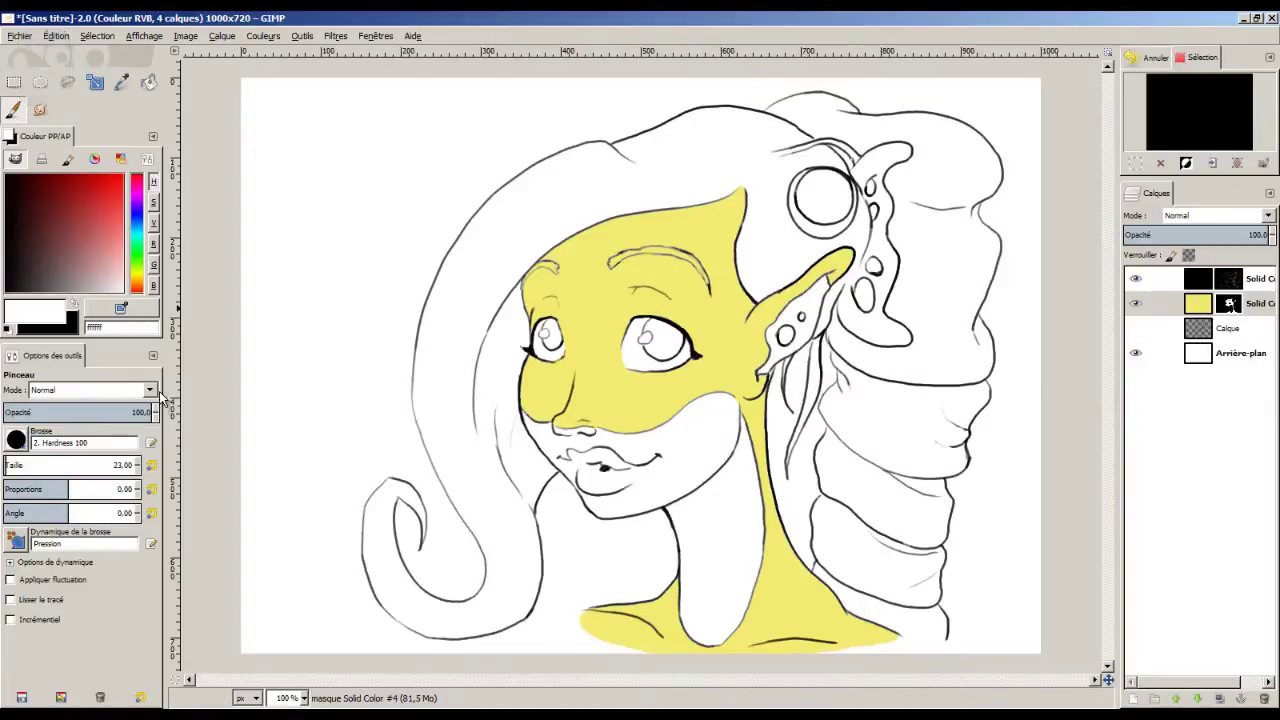
Create a masked solid colour layer in blue-violet 4d4d8a directly above the background layer.
{"action": "left_click", "coordinate": [1231, 362]}
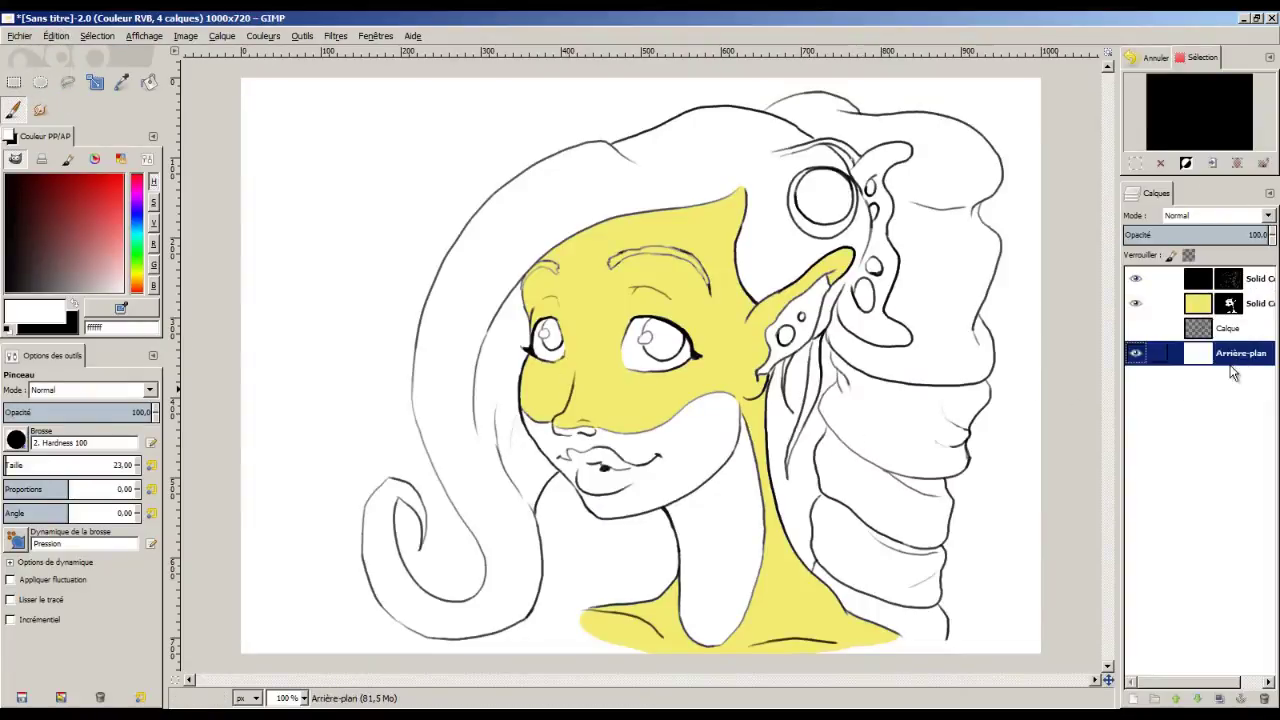
{"action": "left_click", "coordinate": [137, 222]}
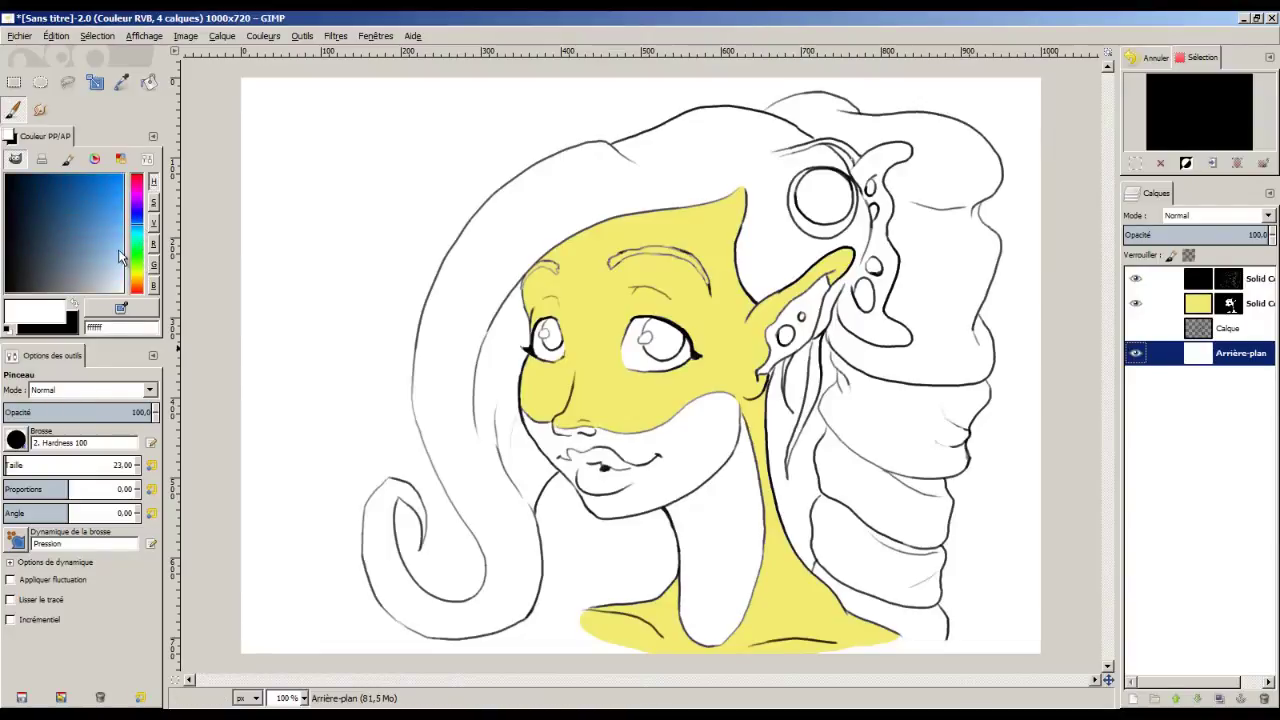
{"action": "left_click", "coordinate": [109, 248]}
{"action": "left_click_drag", "start_coordinate": [137, 242], "coordinate": [137, 204]}
{"action": "left_click_drag", "start_coordinate": [61, 232], "coordinate": [69, 240]}
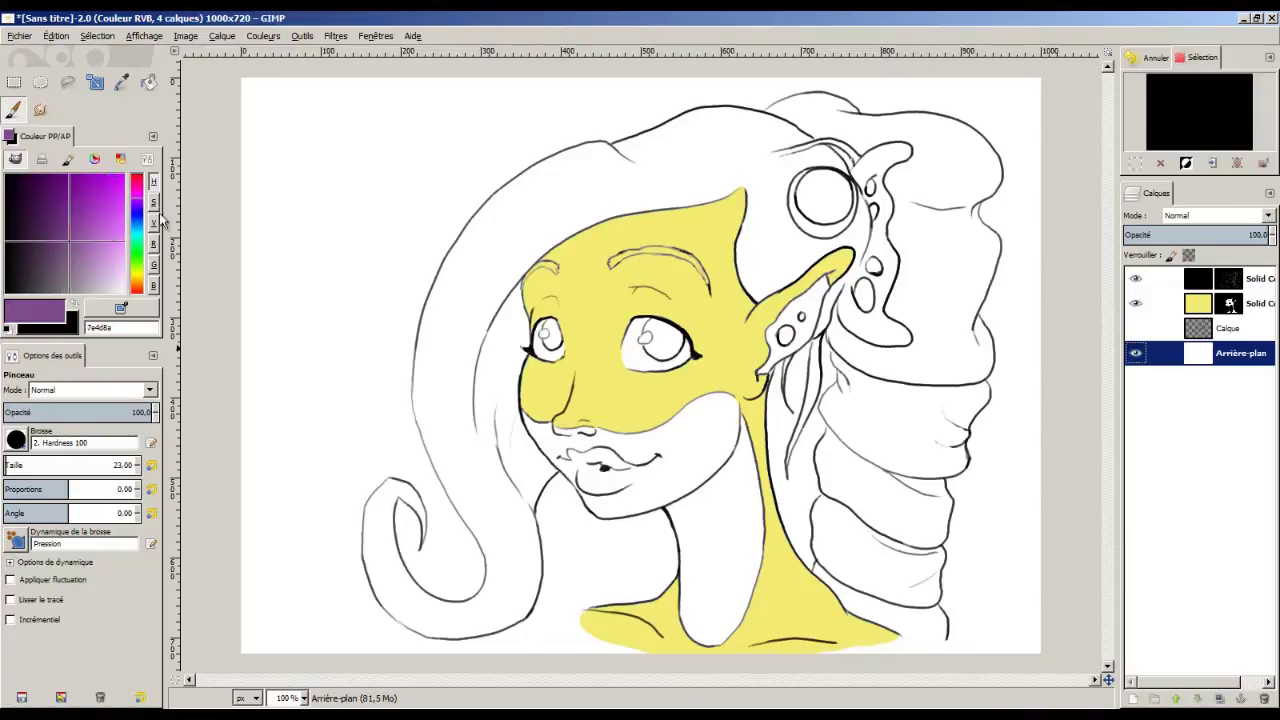
{"action": "left_click_drag", "start_coordinate": [137, 212], "coordinate": [137, 223]}
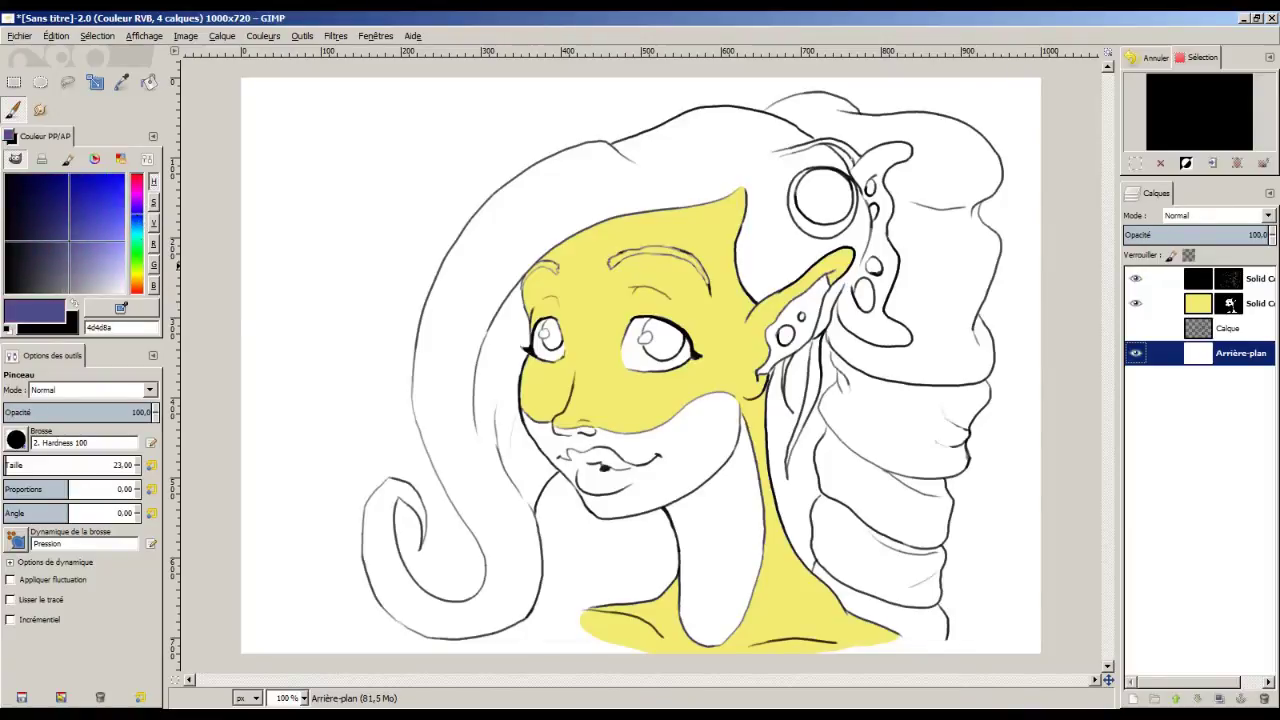
{"action": "left_click", "coordinate": [222, 35]}
{"action": "left_click", "coordinate": [255, 154]}
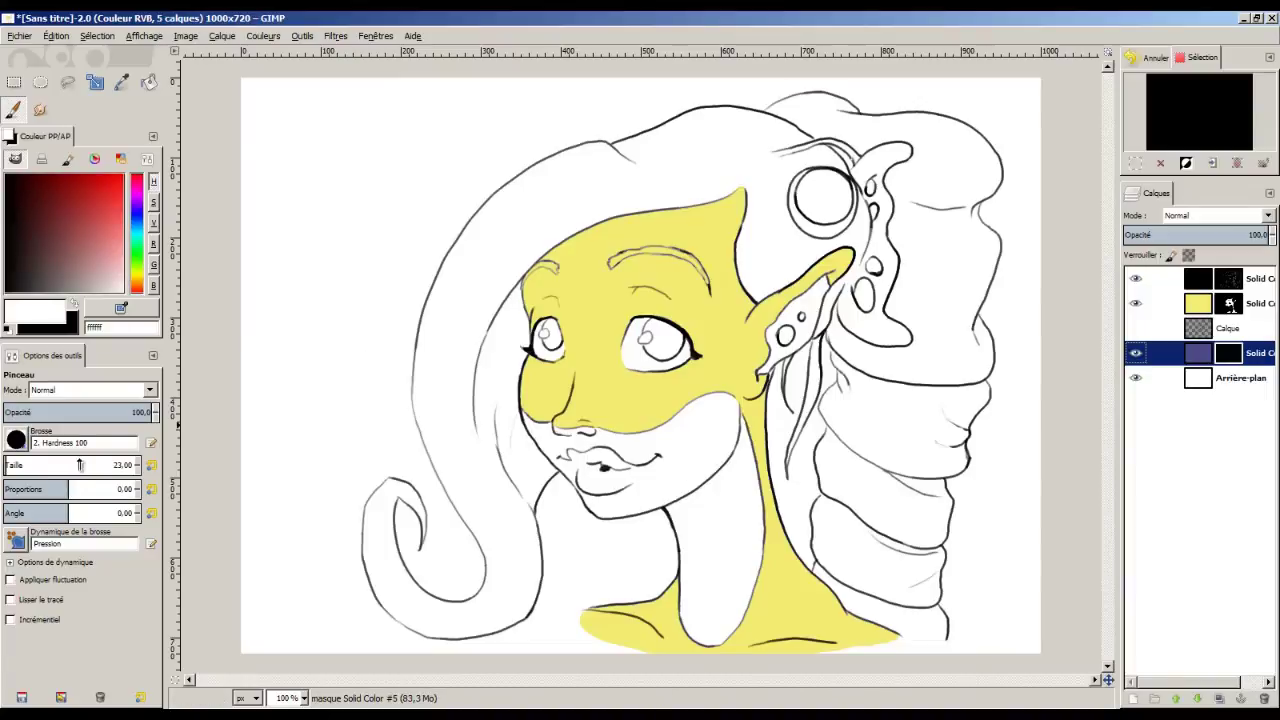
Enlarge the Paintbrush to 730.33 and paint the blue-violet layer's mask white across the whole canvas.
{"action": "left_click_drag", "start_coordinate": [30, 465], "coordinate": [100, 465]}
{"action": "left_click", "coordinate": [430, 340]}
{"action": "mouse_move", "coordinate": [432, 340]}
{"action": "left_mouse_down"}
{"action": "mouse_move", "coordinate": [560, 250]}
{"action": "mouse_move", "coordinate": [850, 240]}
{"action": "mouse_move", "coordinate": [780, 500]}
{"action": "mouse_move", "coordinate": [347, 510]}
{"action": "mouse_move", "coordinate": [390, 560]}
{"action": "mouse_move", "coordinate": [900, 450]}
{"action": "mouse_move", "coordinate": [500, 320]}
{"action": "mouse_move", "coordinate": [1022, 554]}
{"action": "left_mouse_up"}
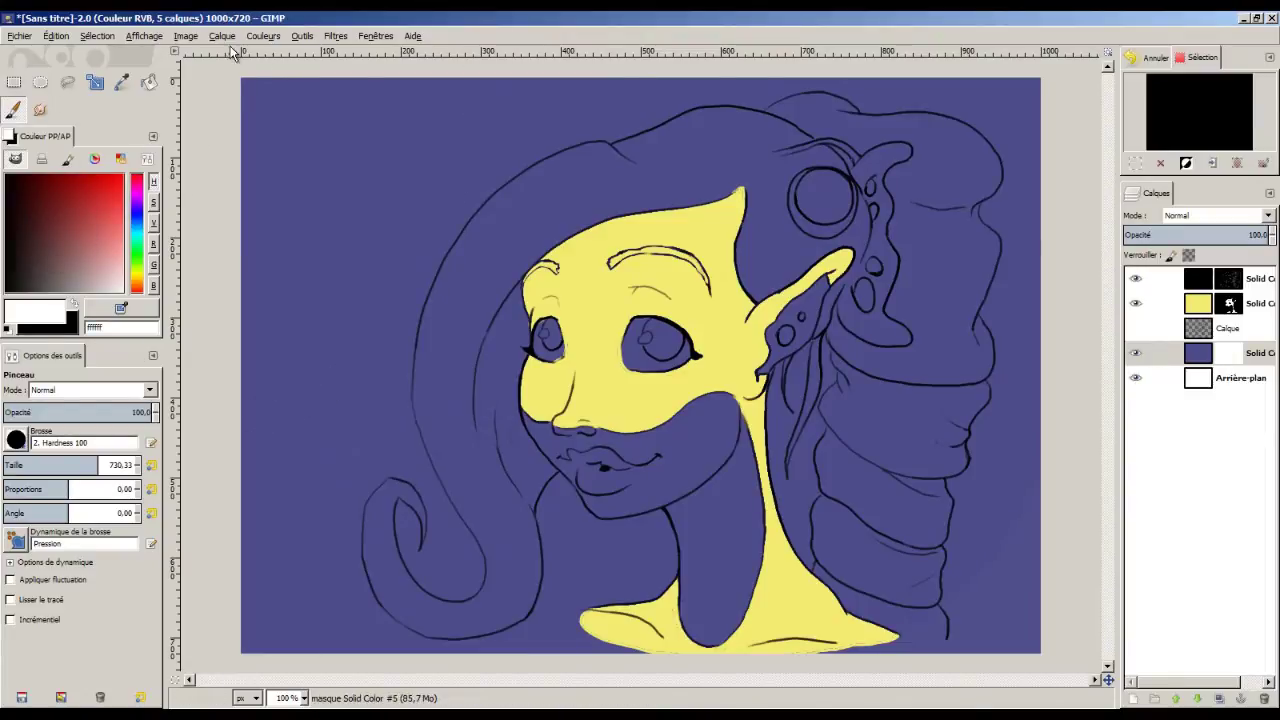
Lower the Calque layer beneath the blue-violet layer and create a masked white solid colour layer directly above the blue-violet one.
{"action": "left_click", "coordinate": [1244, 334]}
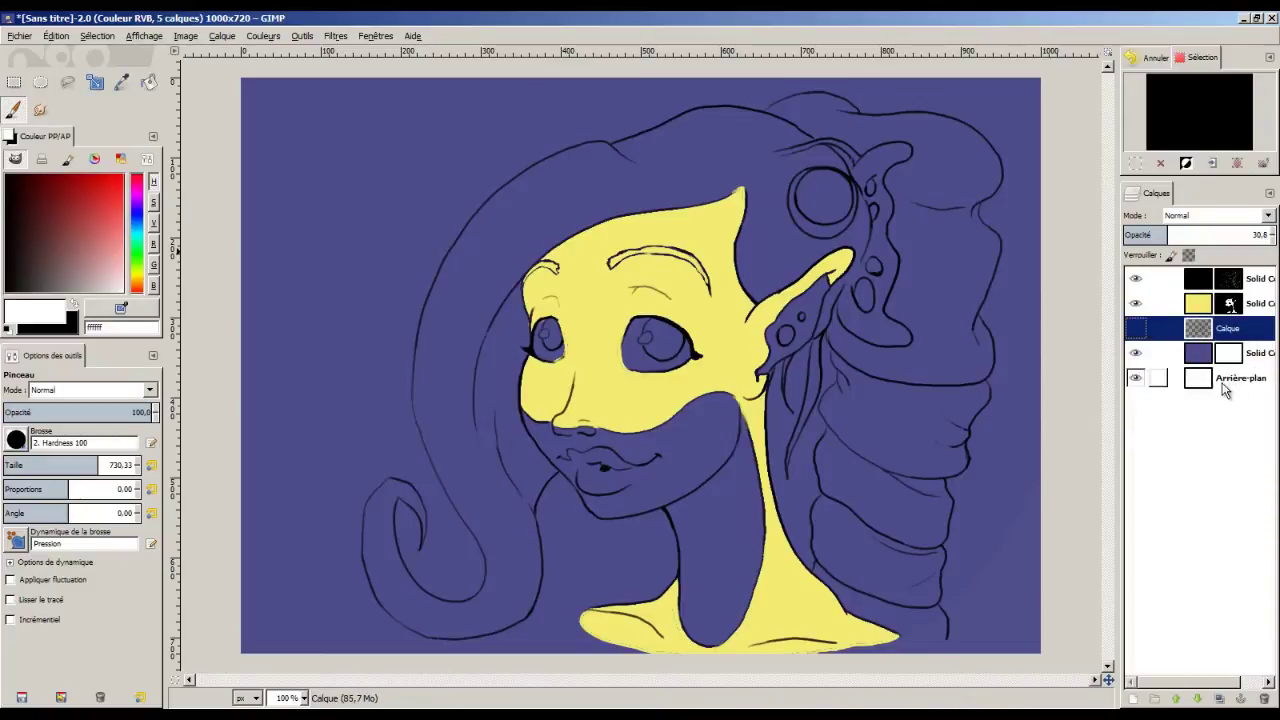
{"action": "left_click", "coordinate": [1197, 698]}
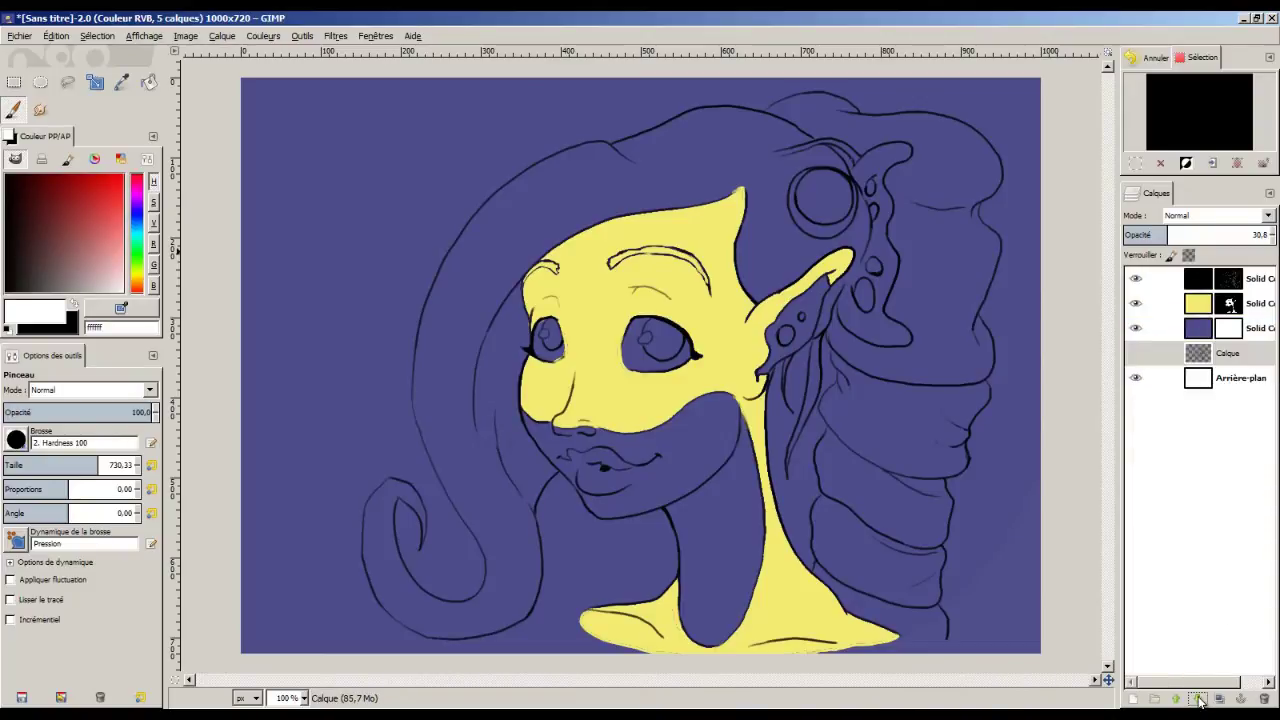
{"action": "left_click", "coordinate": [1258, 330]}
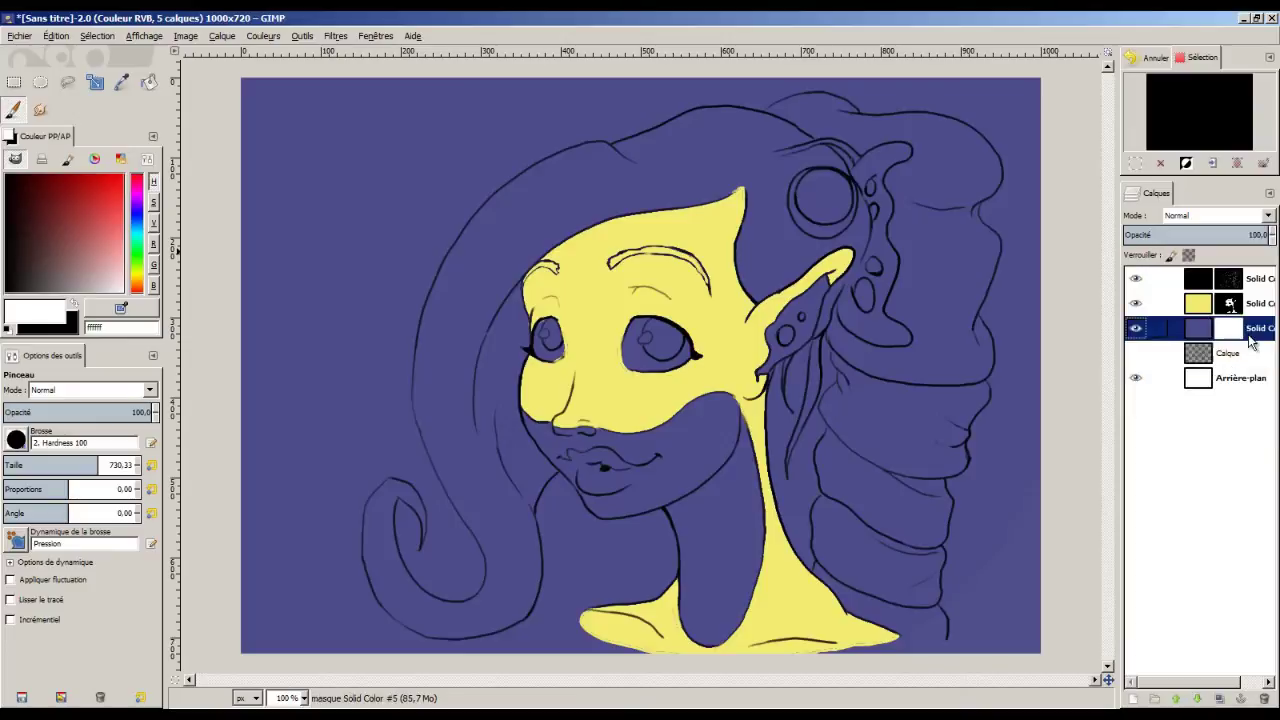
{"action": "left_click", "coordinate": [226, 40]}
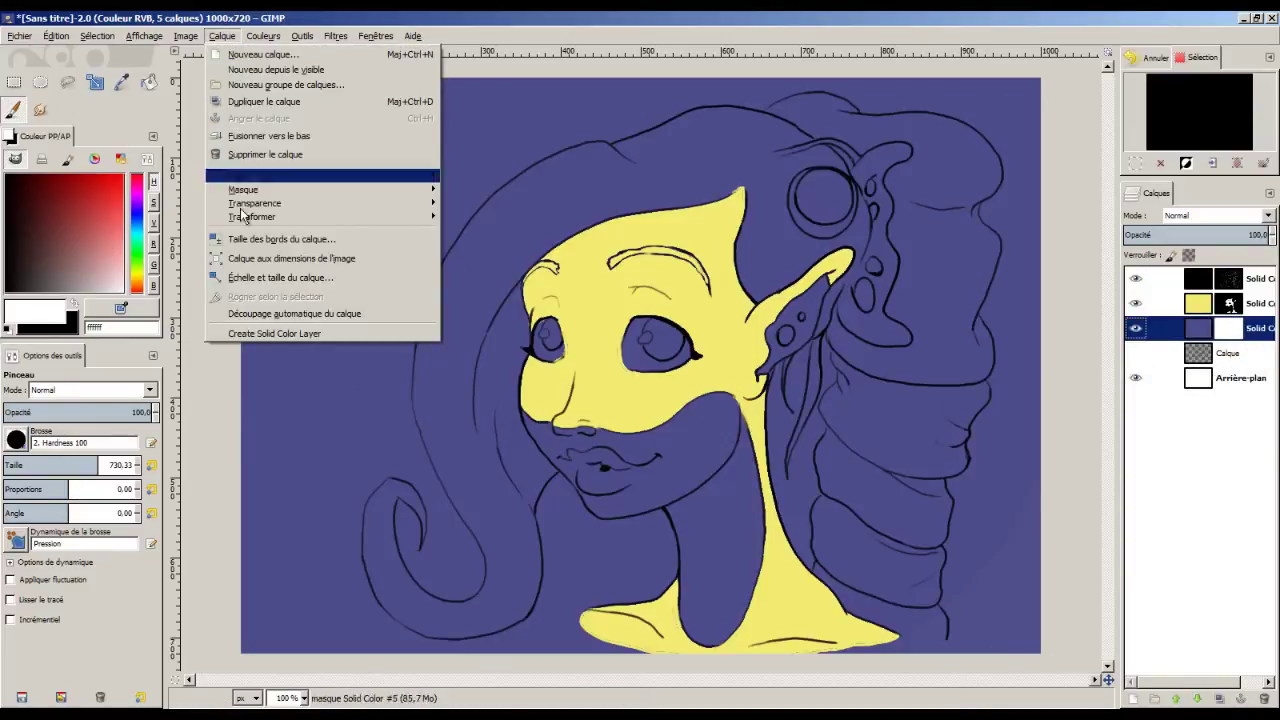
{"action": "left_click", "coordinate": [277, 330]}
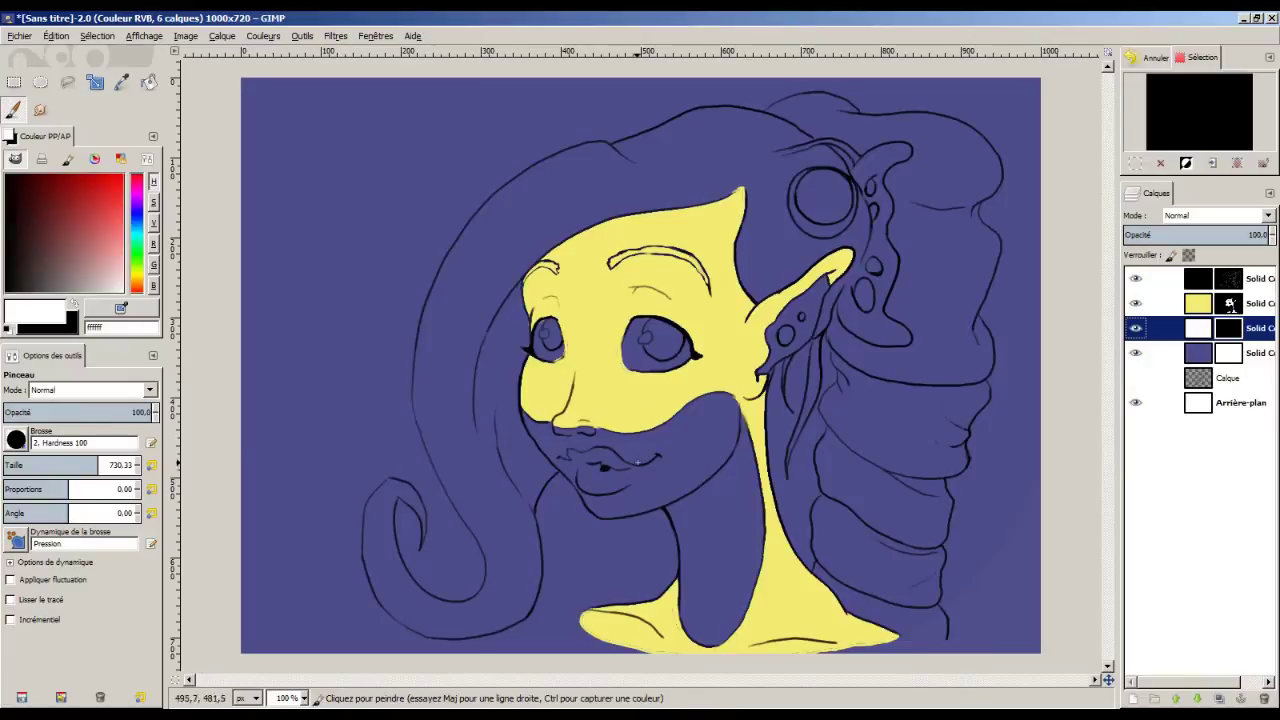
Try touching up the skin edge beside the larger eye on the yellow layer's mask at brush size 62.29, undoing the stroke.
{"action": "left_click_drag", "start_coordinate": [46, 467], "coordinate": [18, 466]}
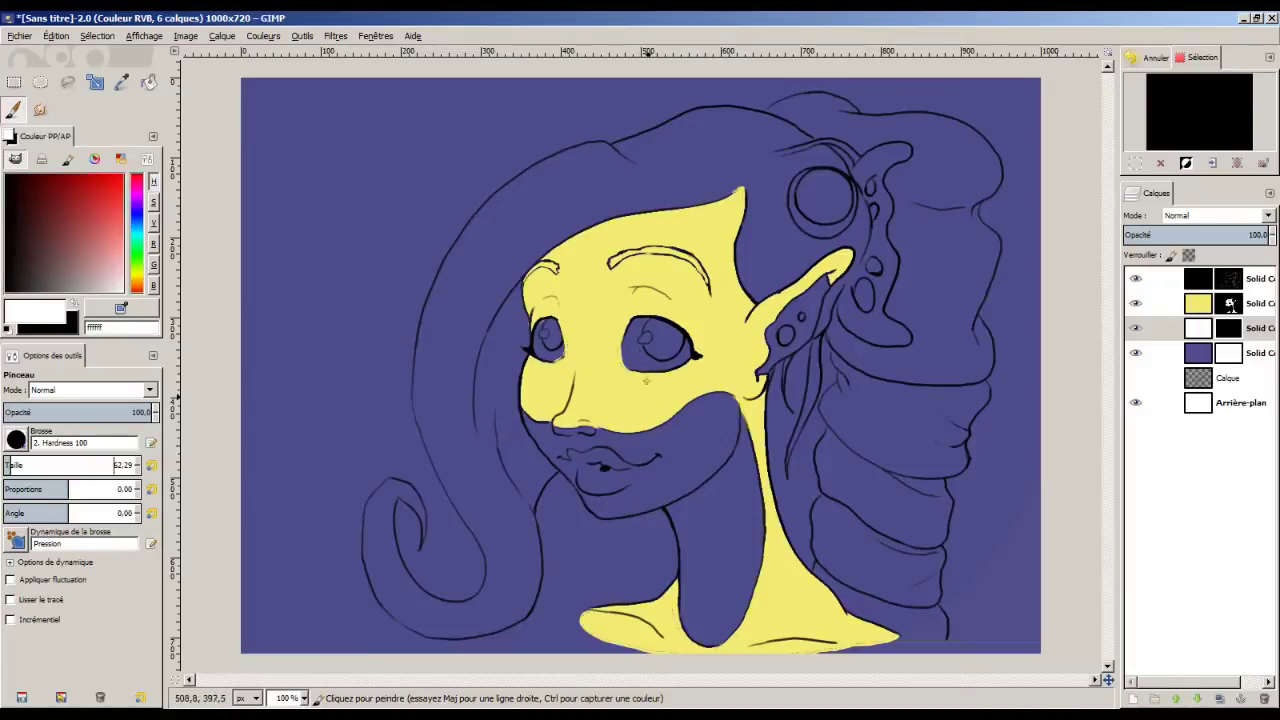
{"action": "key", "text": "plus"}
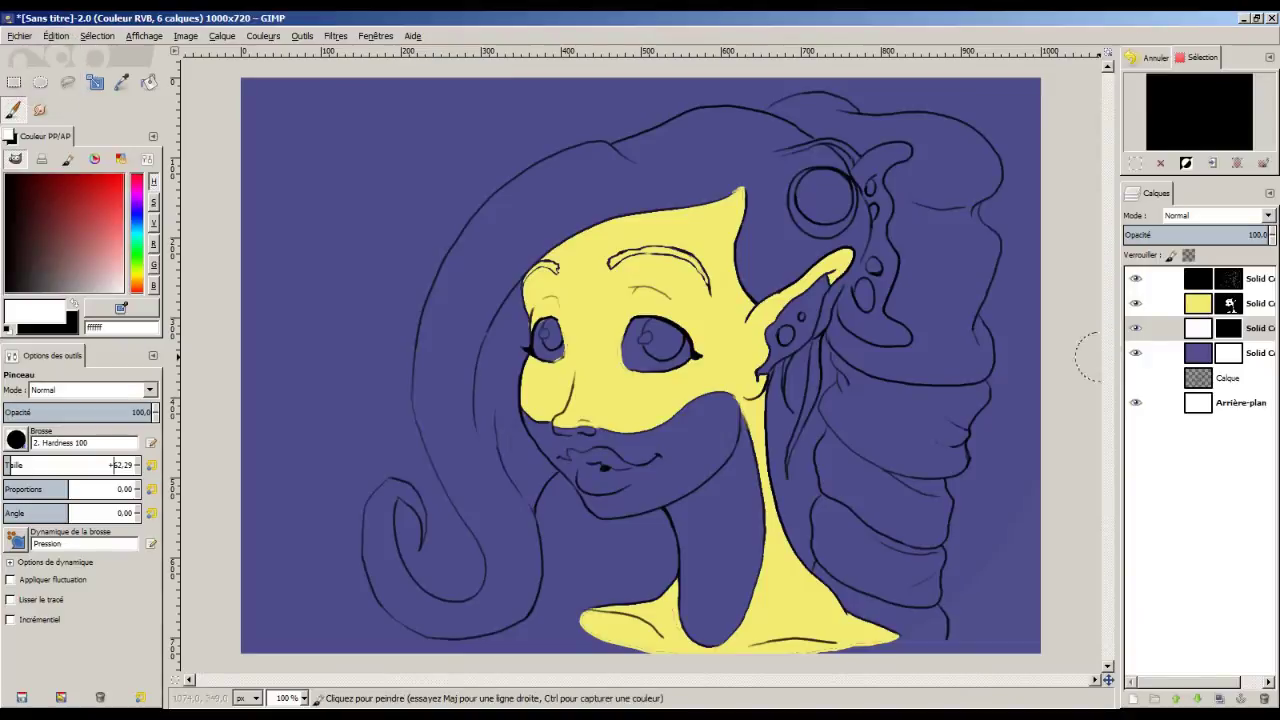
{"action": "key", "text": "plus"}
{"action": "key", "text": "minus"}
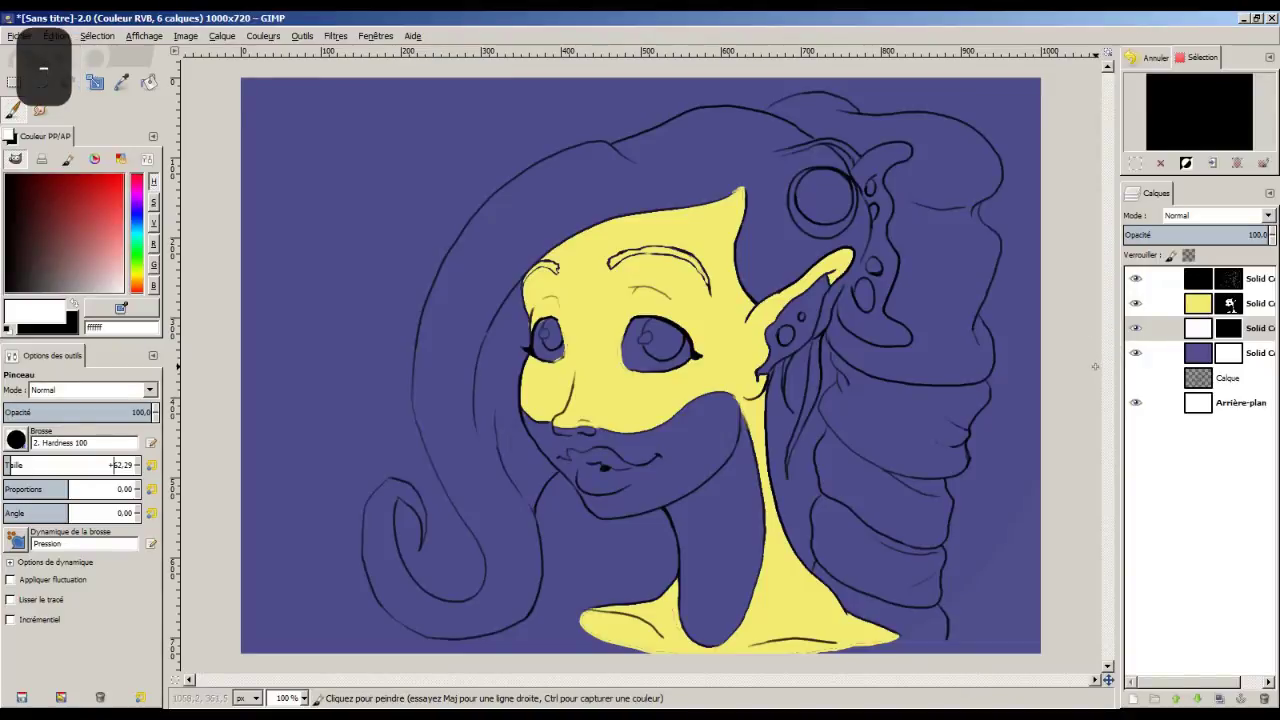
{"action": "key", "text": "plus"}
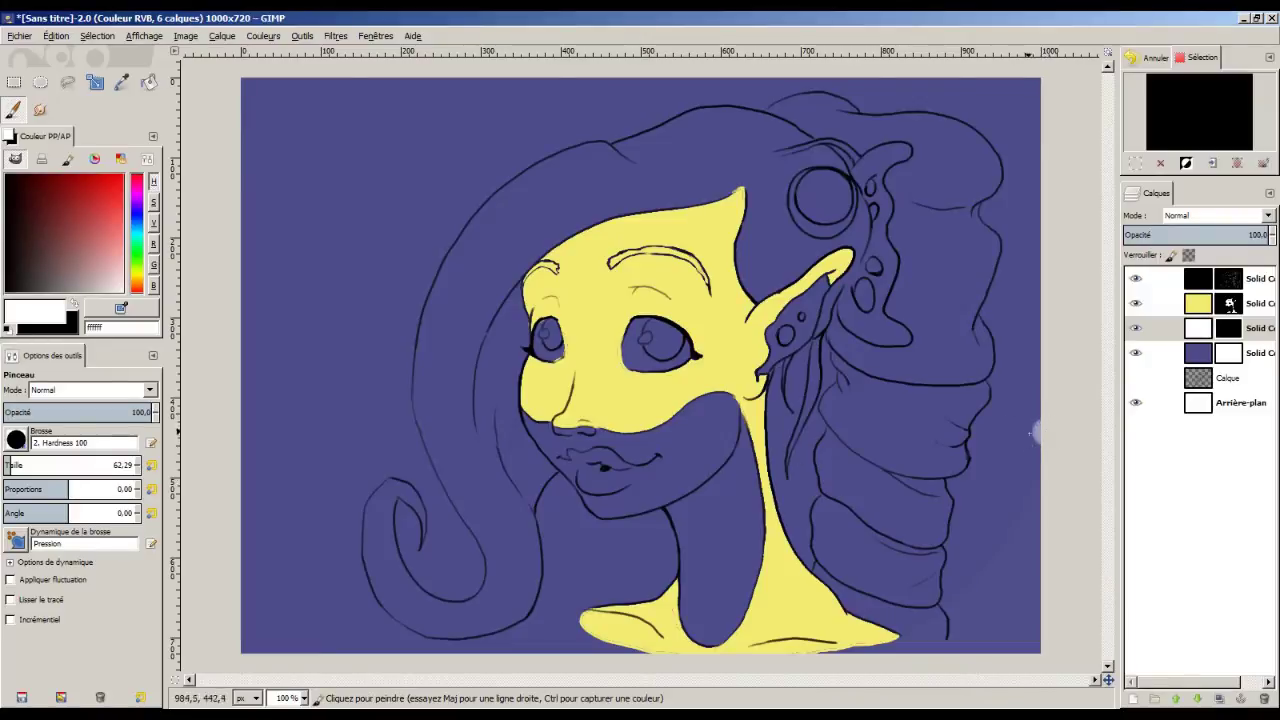
{"action": "key", "text": "plus"}
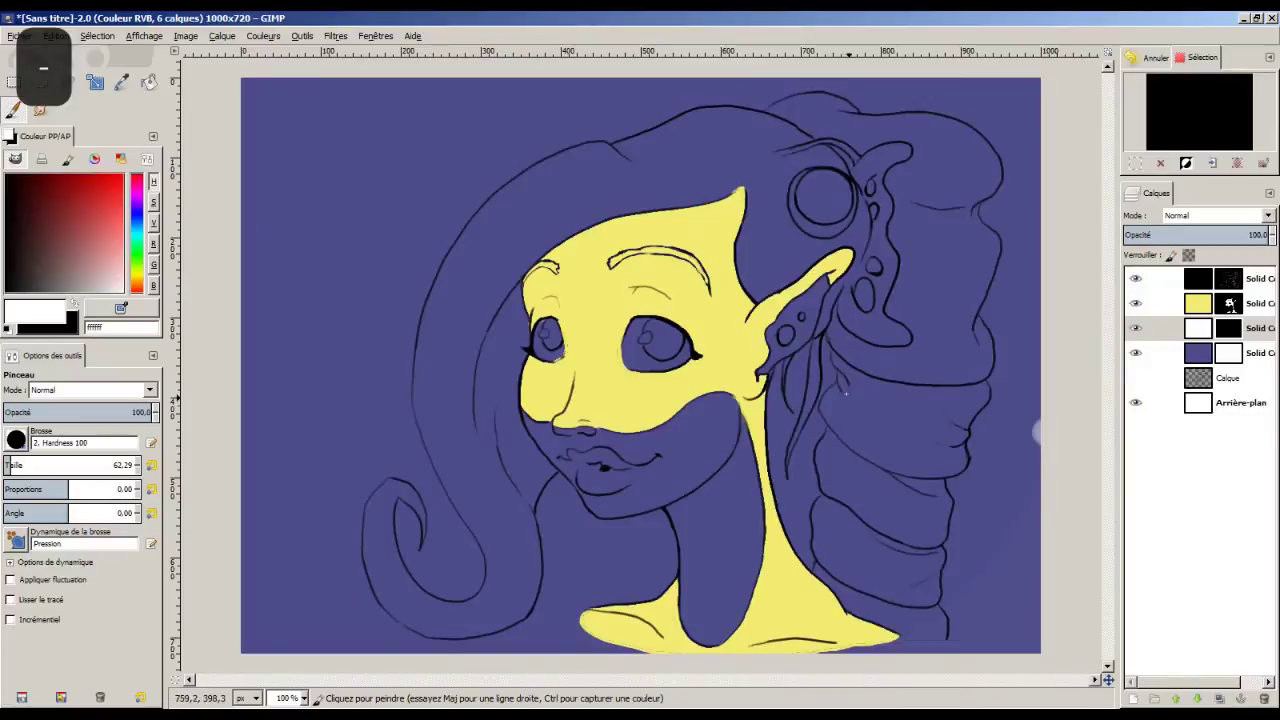
{"action": "key", "text": "plus"}
{"action": "left_click", "coordinate": [1250, 303]}
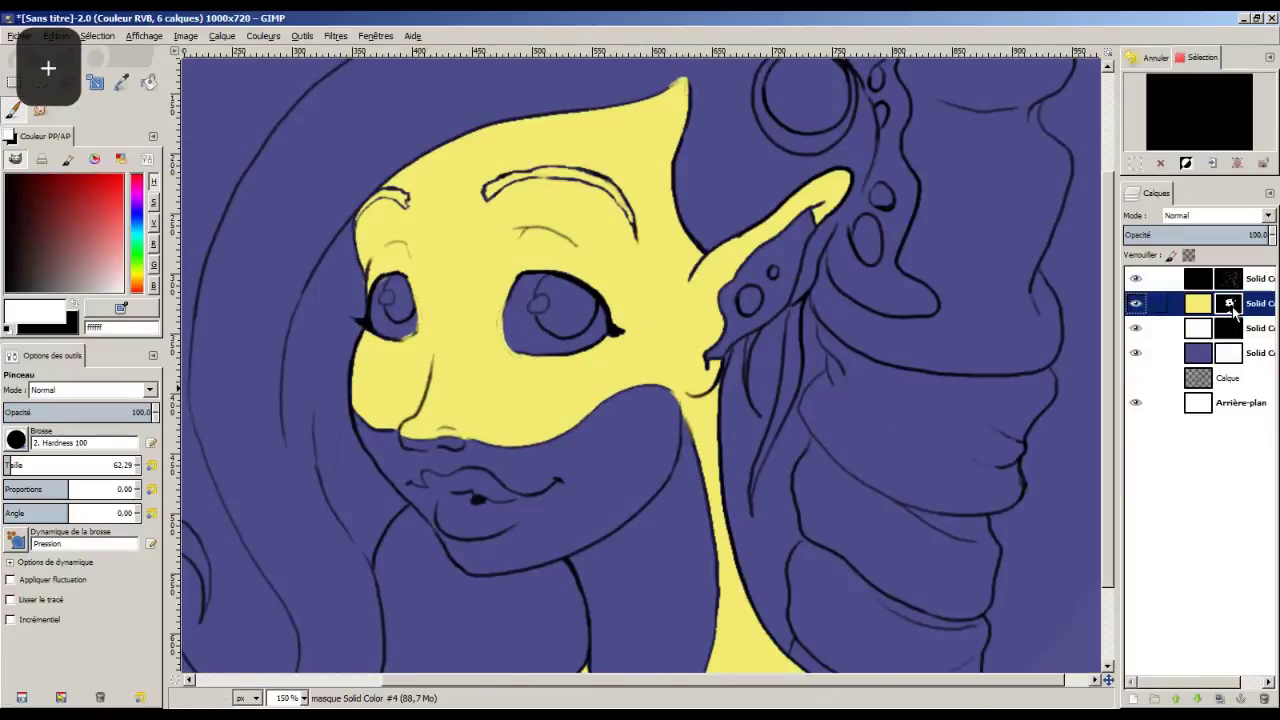
{"action": "left_click", "coordinate": [8, 465]}
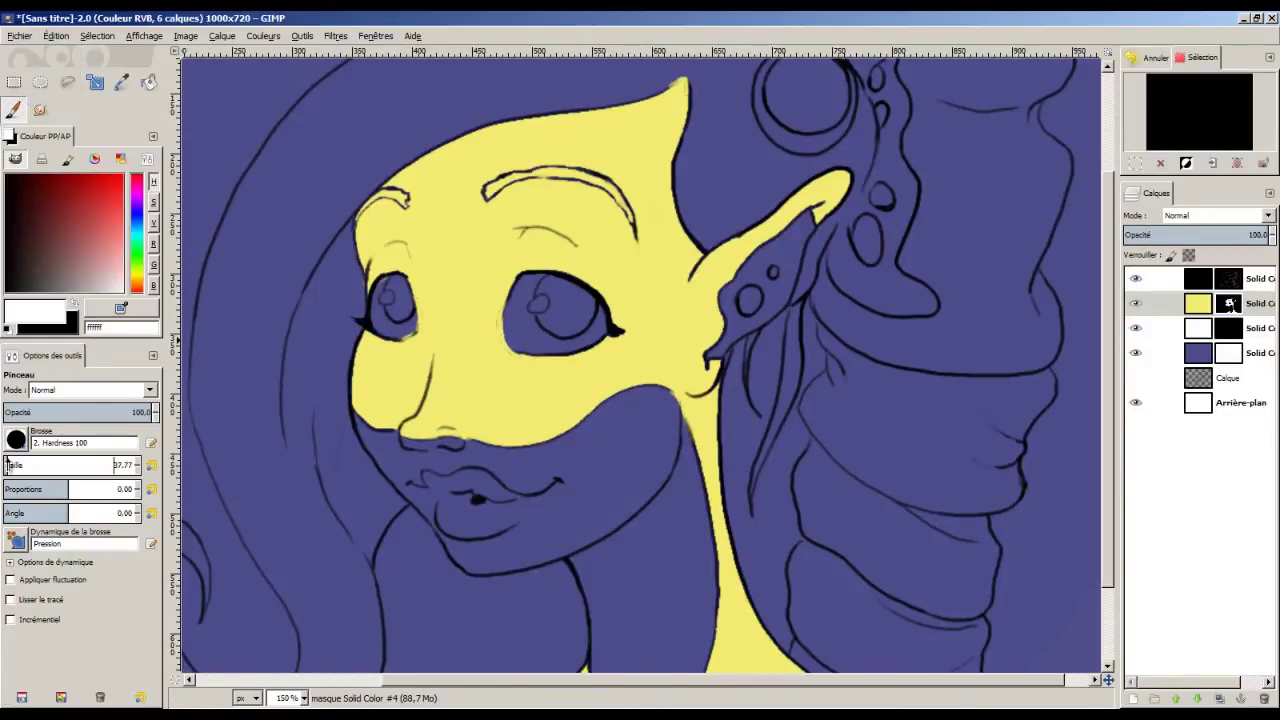
{"action": "left_click_drag", "start_coordinate": [496, 328], "coordinate": [503, 333]}
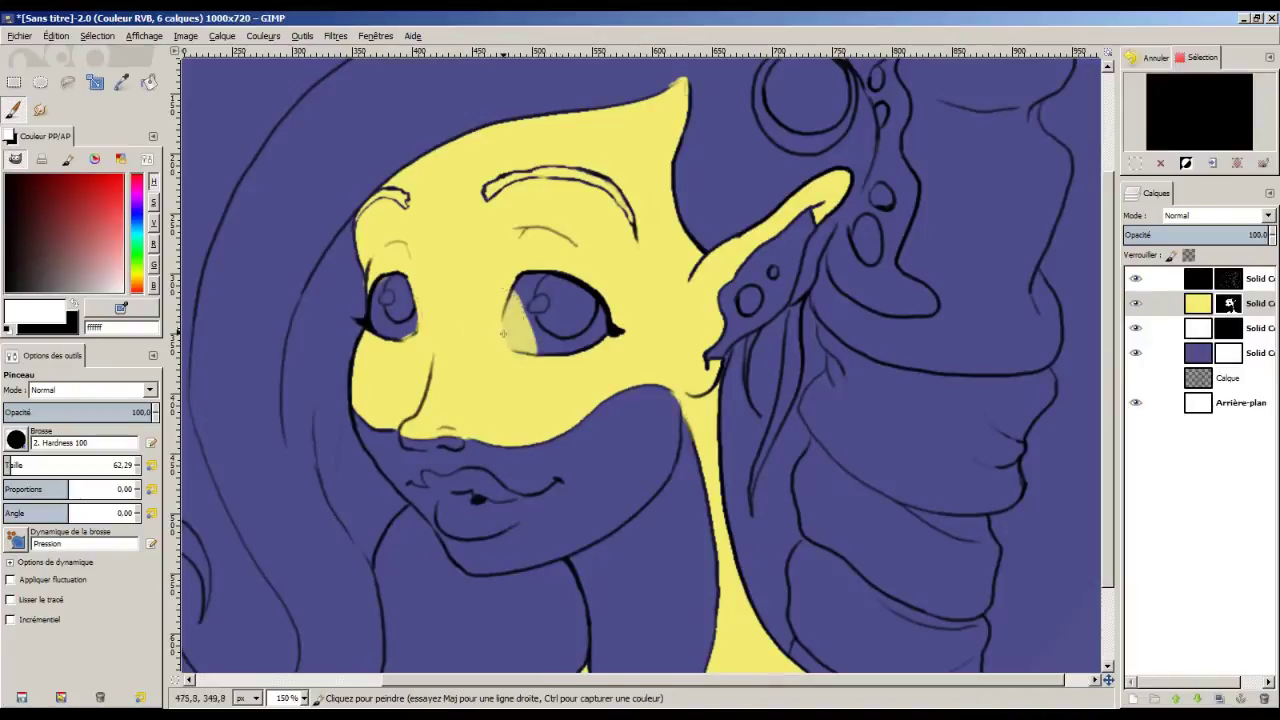
{"action": "key", "text": "ctrl+z"}
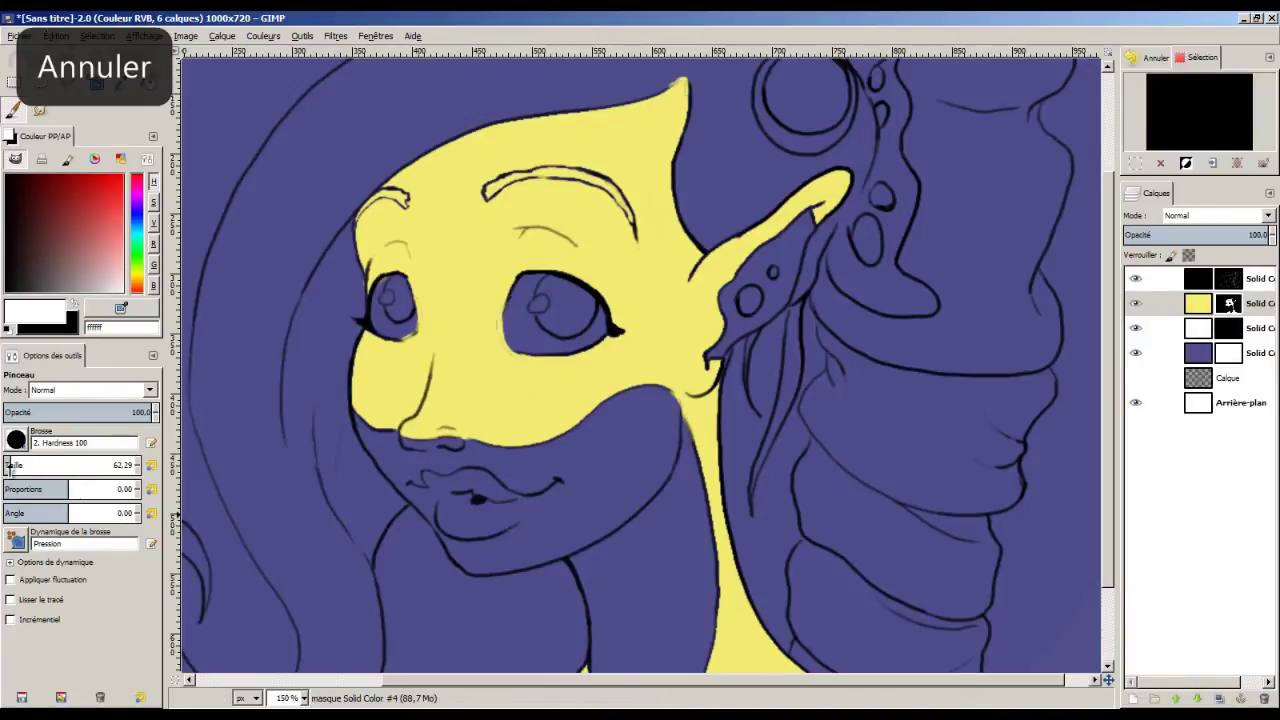
Reduce the Paintbrush size to 18.52.
{"action": "left_click_drag", "start_coordinate": [8, 466], "coordinate": [147, 481]}
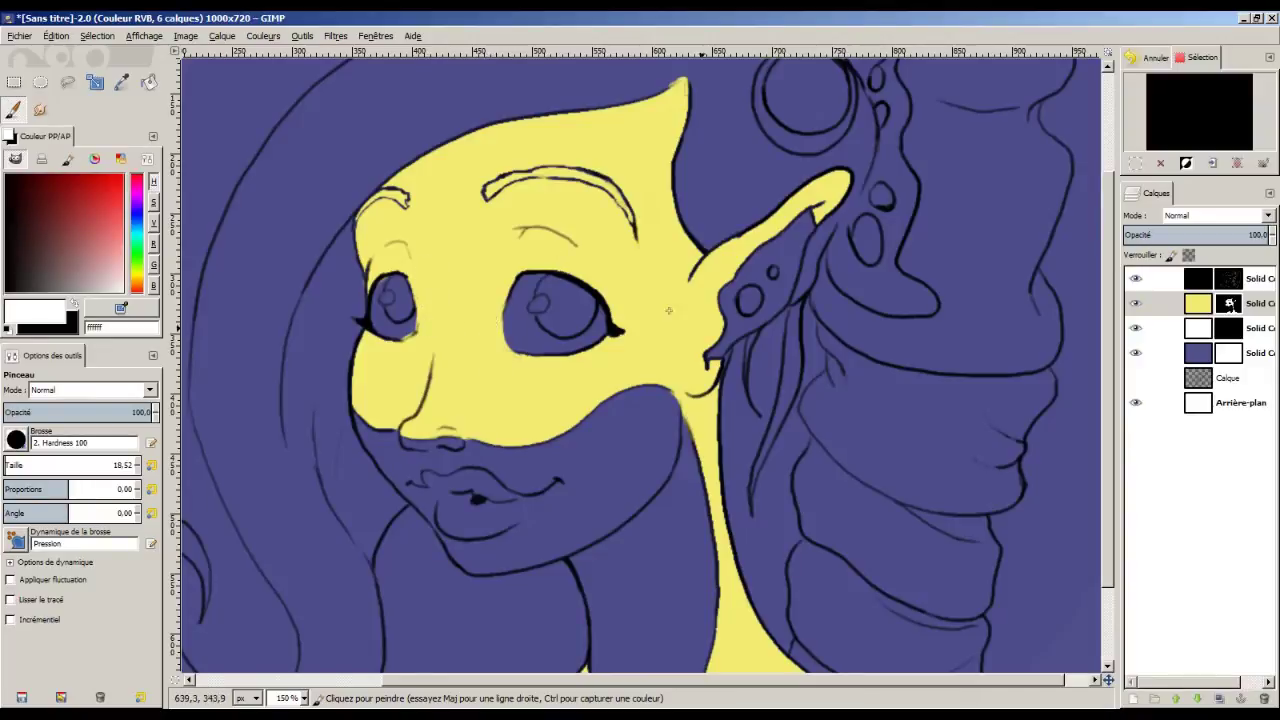
{"action": "key", "text": "minus"}
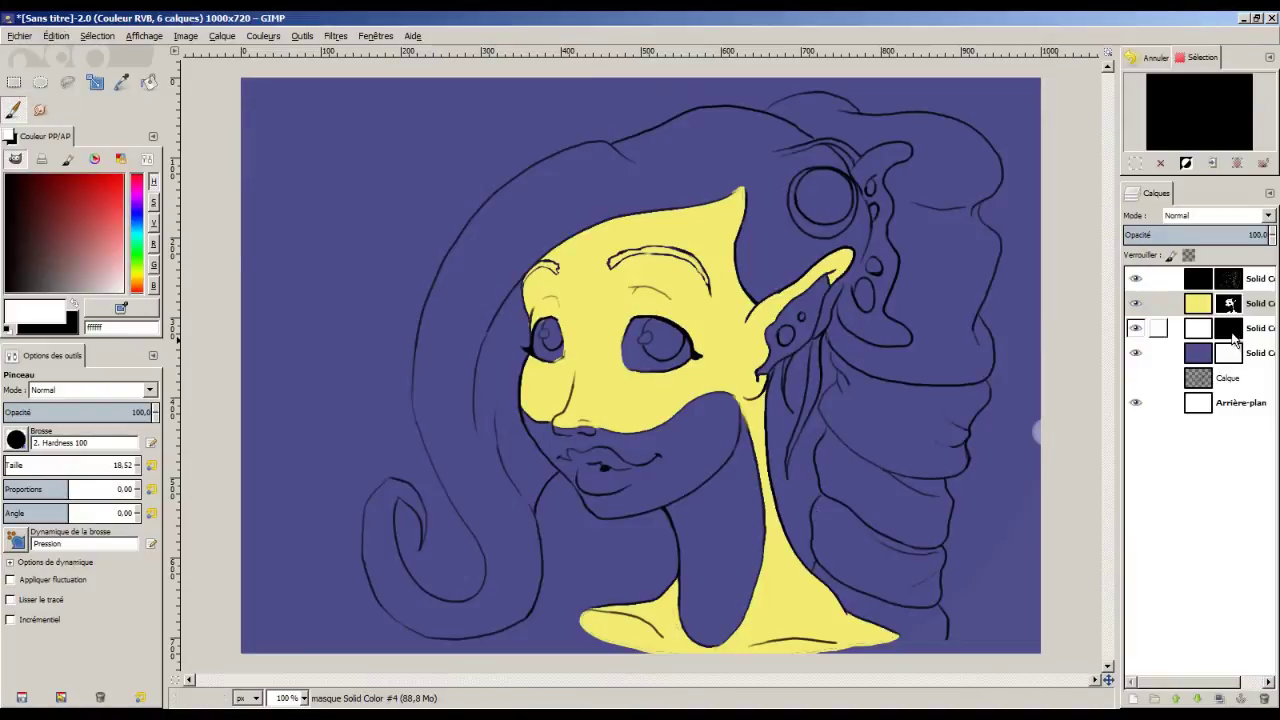
Fill both eyes with white on the white layer's mask using Bucket Fill at threshold 51.3.
{"action": "key", "text": "Page_Down"}
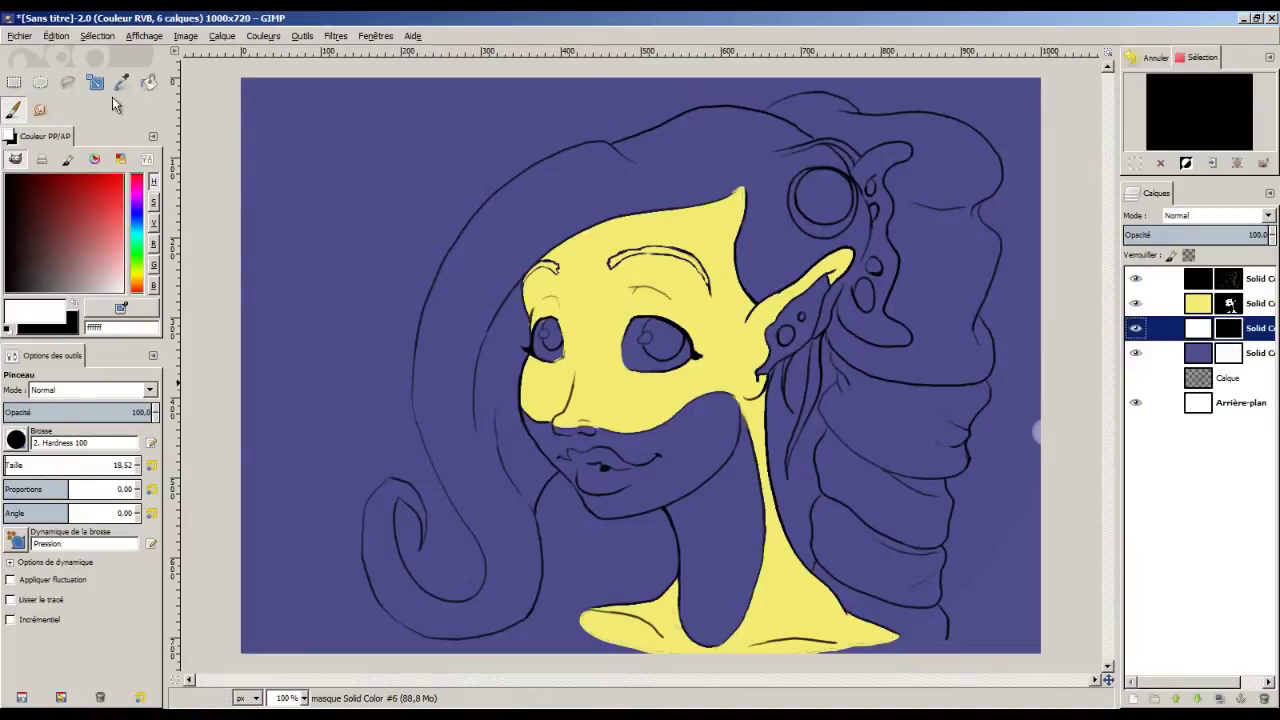
{"action": "left_click", "coordinate": [148, 82]}
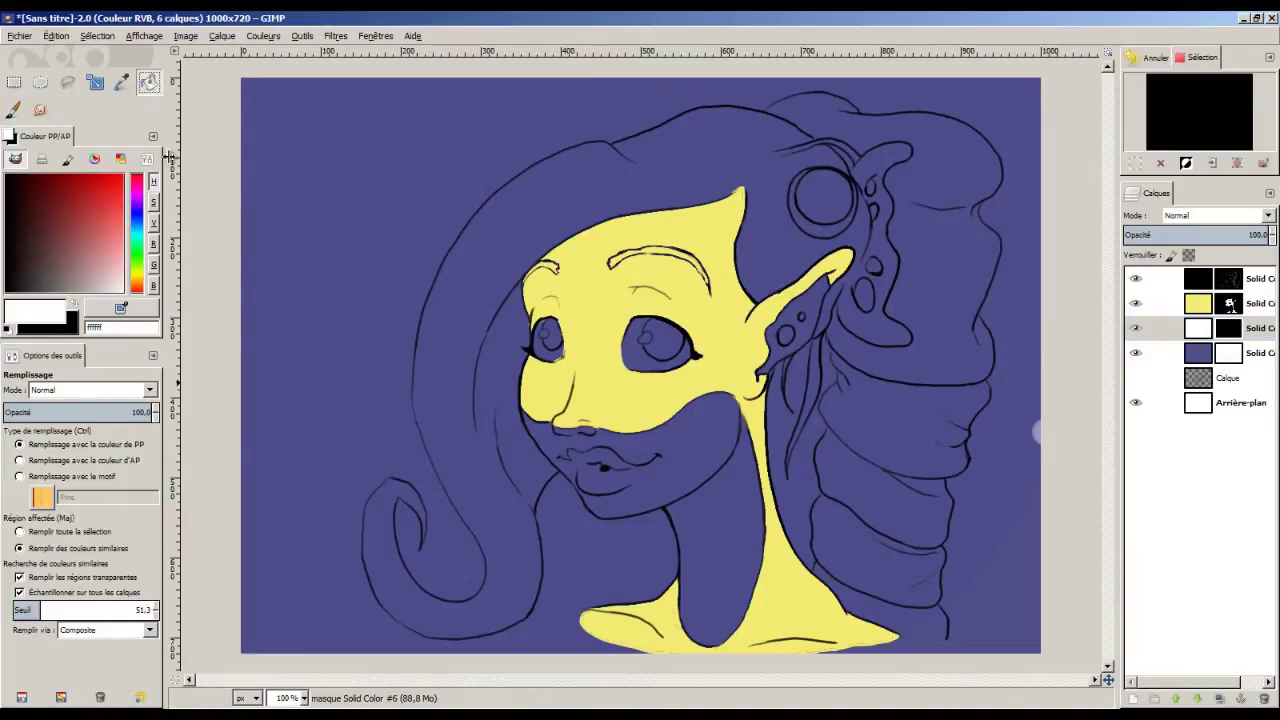
{"action": "left_click", "coordinate": [648, 363]}
{"action": "left_click", "coordinate": [548, 350]}
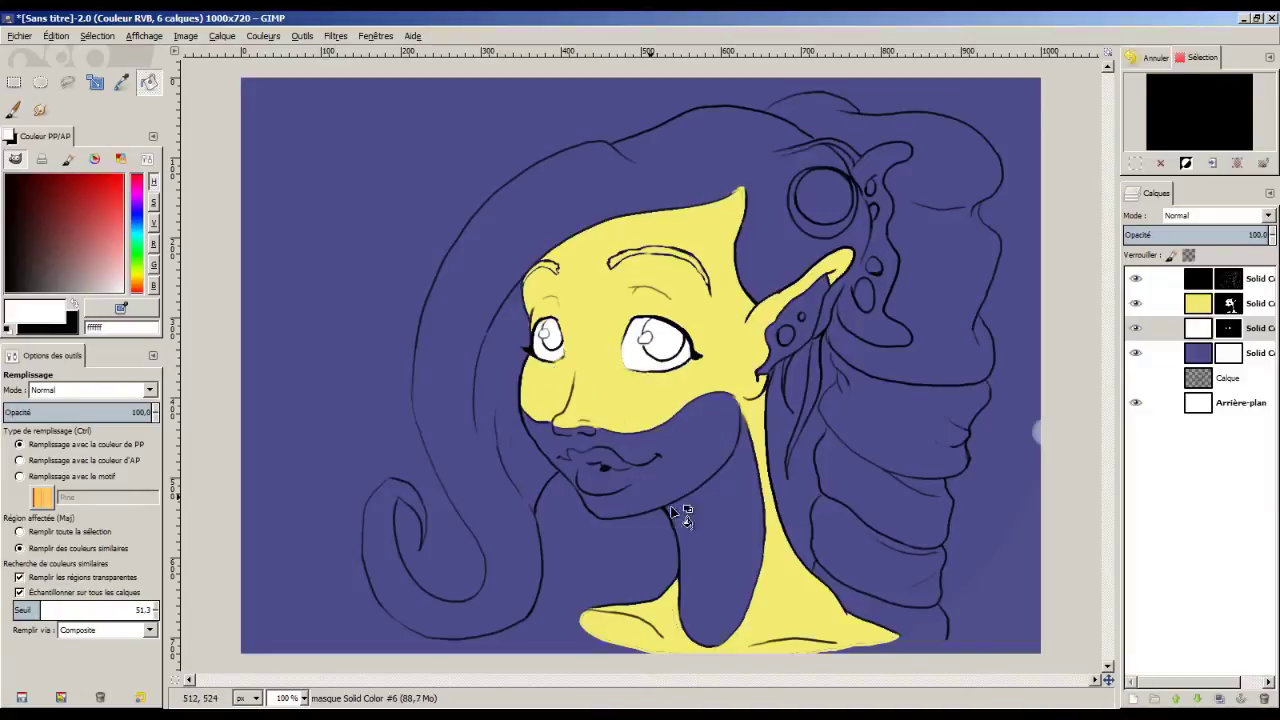
{"action": "key", "text": "ctrl+z"}
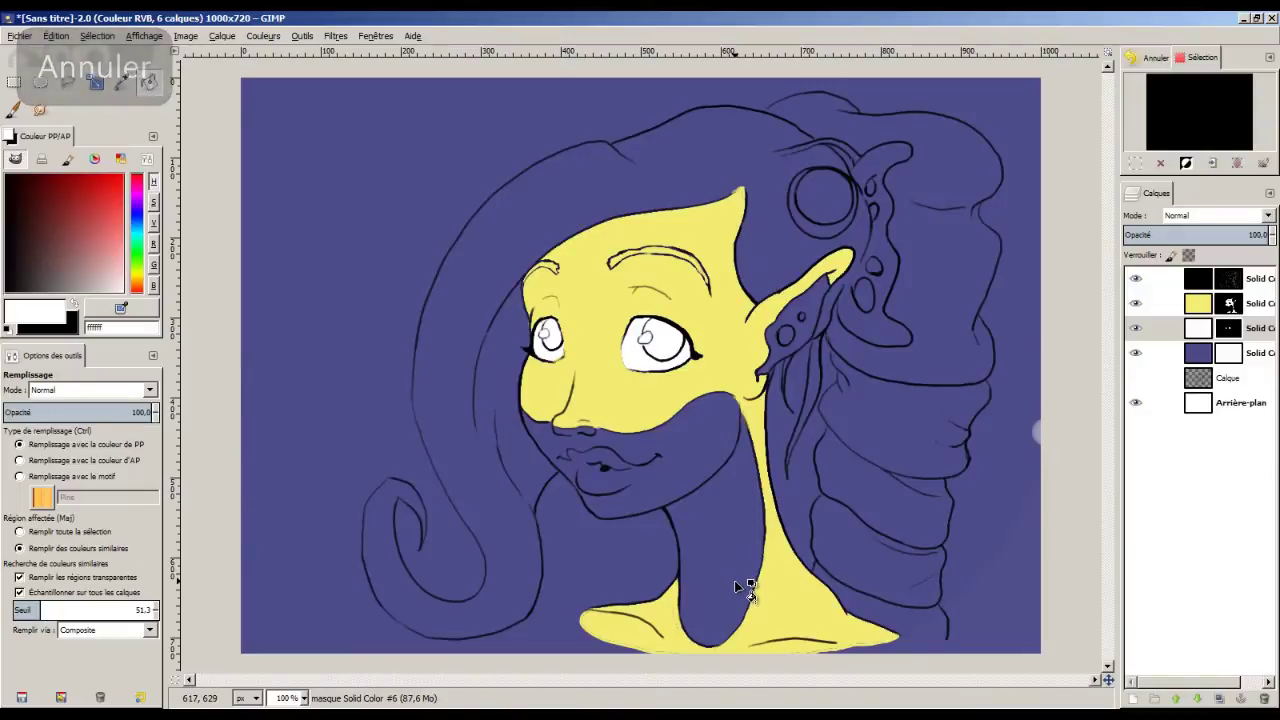
Paint over the outline gap beside the lower lip and fill the muzzle, chin and front of the neck with white.
{"action": "key", "text": "plus"}
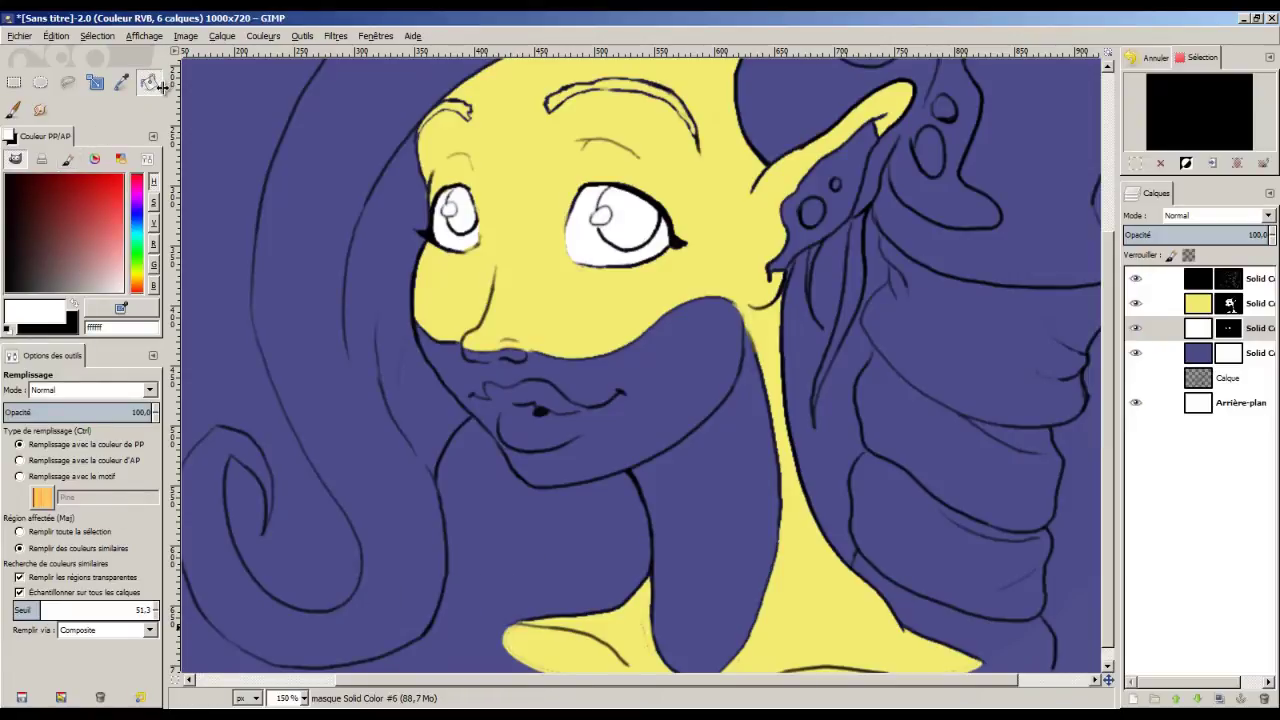
{"action": "left_click", "coordinate": [15, 111]}
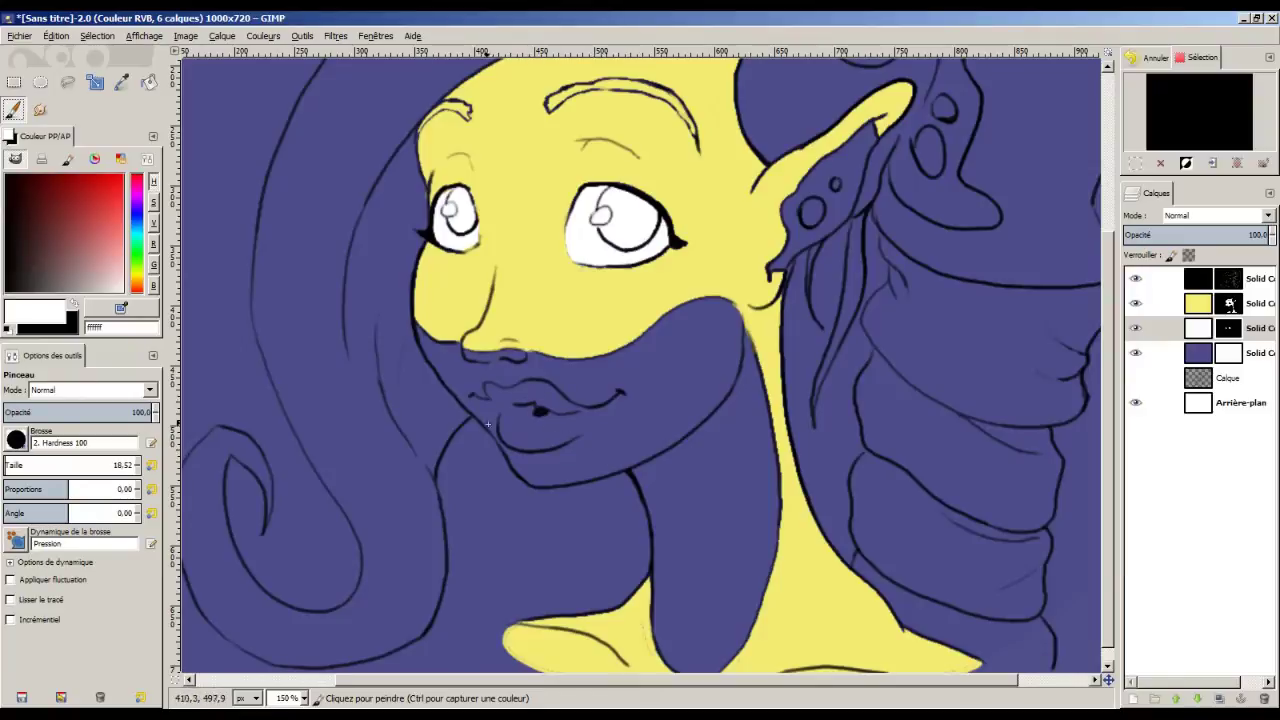
{"action": "mouse_move", "coordinate": [488, 425]}
{"action": "left_mouse_down"}
{"action": "mouse_move", "coordinate": [510, 448]}
{"action": "mouse_move", "coordinate": [518, 436]}
{"action": "mouse_move", "coordinate": [495, 415]}
{"action": "mouse_move", "coordinate": [508, 432]}
{"action": "left_mouse_up"}
{"action": "key", "text": "ctrl+z"}
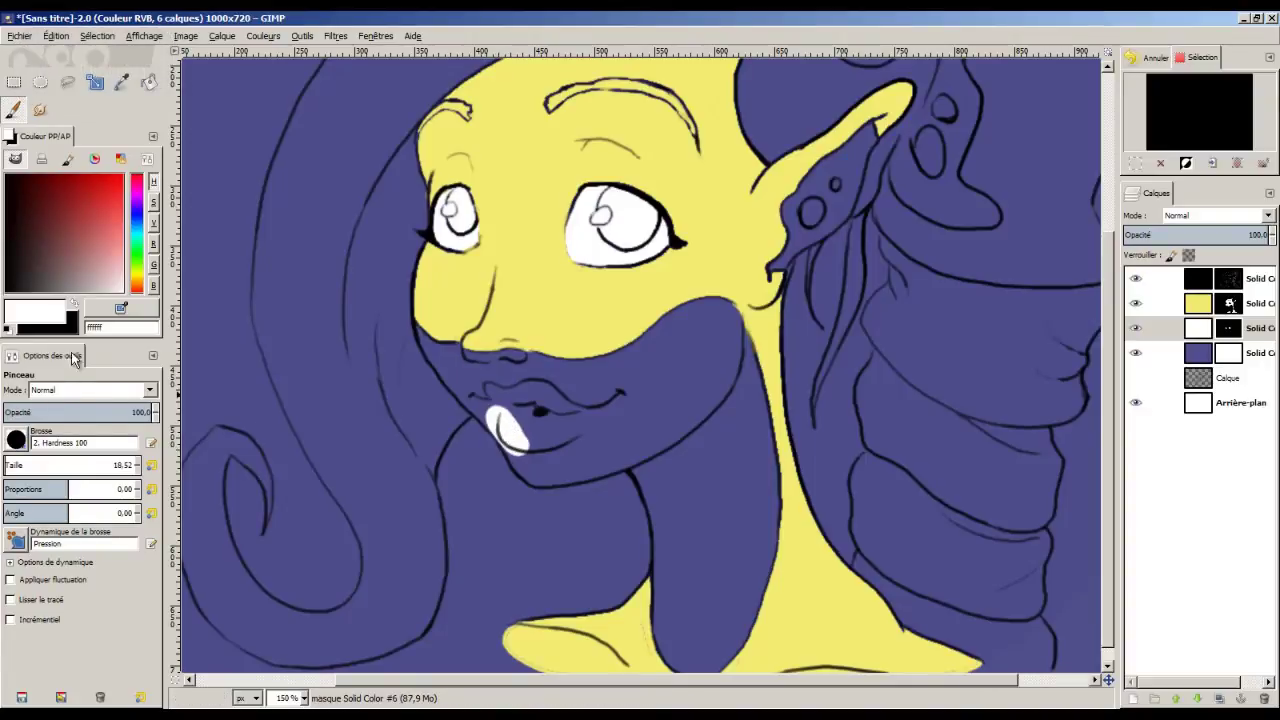
{"action": "left_click", "coordinate": [148, 82]}
{"action": "left_click", "coordinate": [709, 466]}
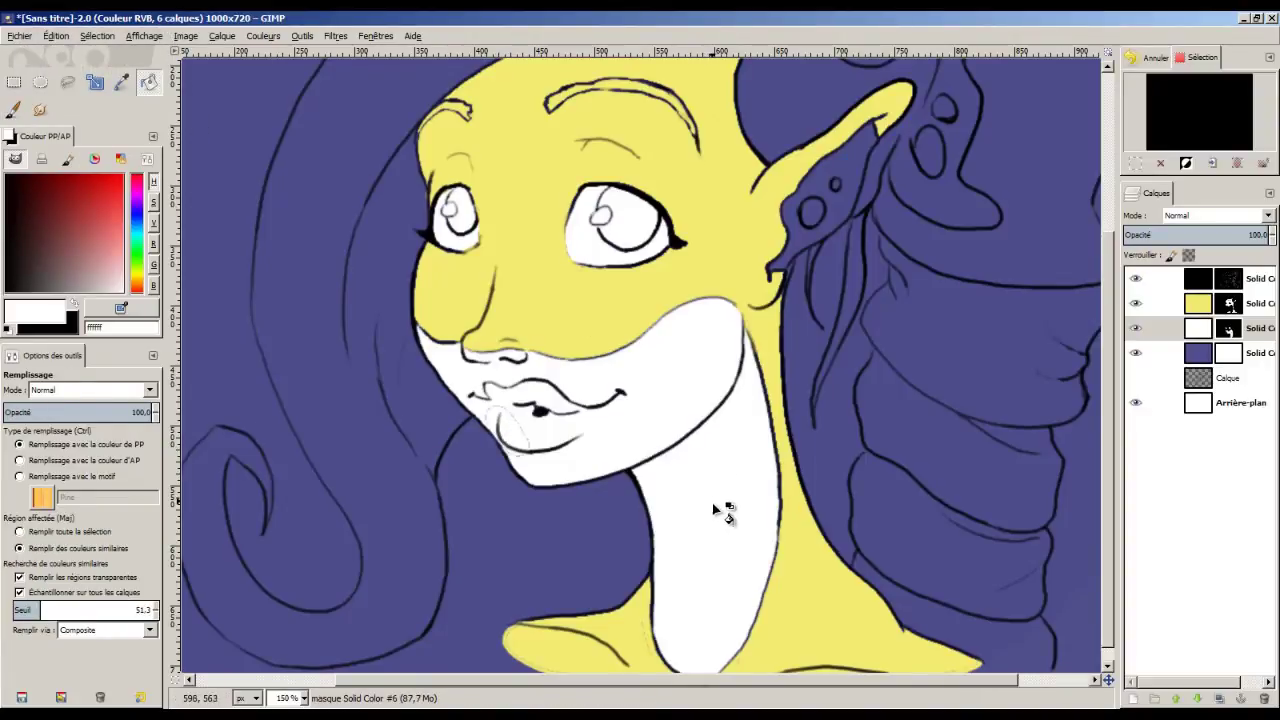
Create a masked bright green solid colour layer above the white one and paint both irises, leaving the highlights white.
{"action": "key", "text": "p"}
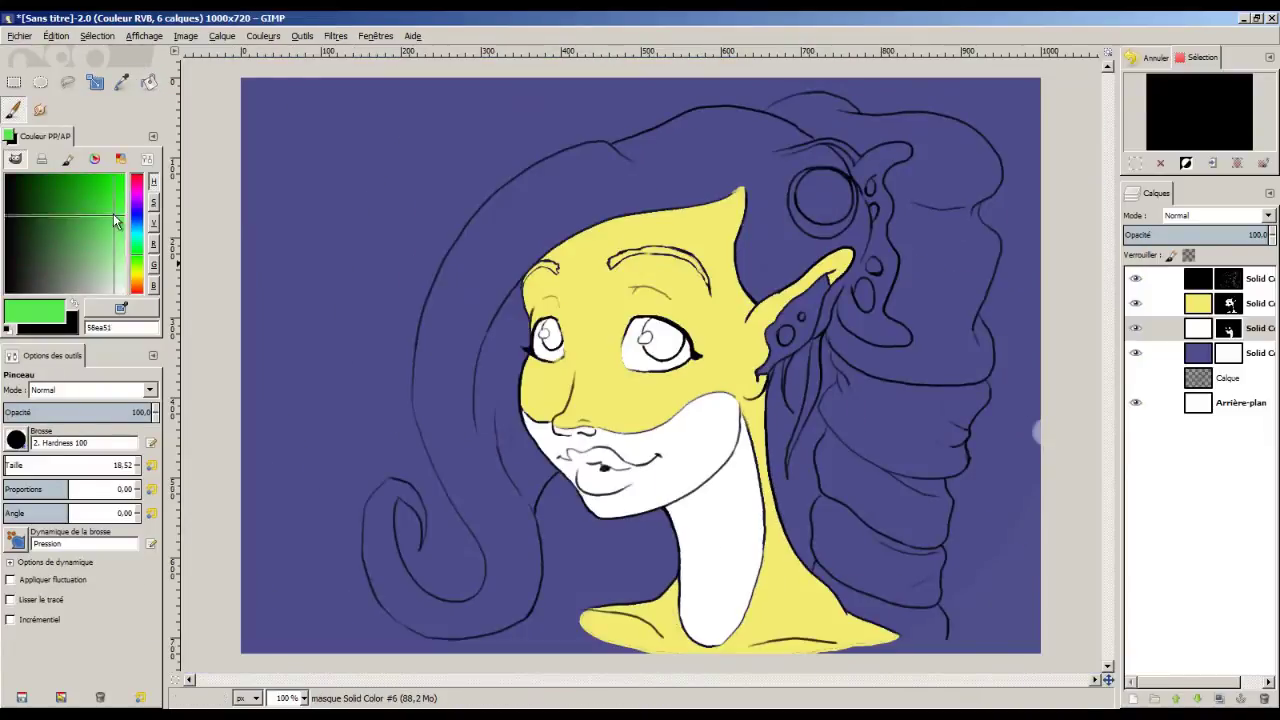
{"action": "key", "text": "plus"}
{"action": "key", "text": "plus"}
{"action": "mouse_move", "coordinate": [598, 232]}
{"action": "left_mouse_down"}
{"action": "mouse_move", "coordinate": [586, 270]}
{"action": "mouse_move", "coordinate": [616, 252]}
{"action": "left_mouse_up"}
{"action": "key", "text": "ctrl+z"}
{"action": "mouse_move", "coordinate": [360, 212]}
{"action": "left_mouse_down"}
{"action": "mouse_move", "coordinate": [372, 252]}
{"action": "mouse_move", "coordinate": [362, 258]}
{"action": "left_mouse_up"}
{"action": "key", "text": "minus"}
Create a masked dark green solid colour layer and move it above the yellow skin layer.
{"action": "left_click", "coordinate": [137, 251]}
{"action": "left_click", "coordinate": [58, 177]}
{"action": "left_click", "coordinate": [222, 36]}
{"action": "left_click", "coordinate": [314, 333]}
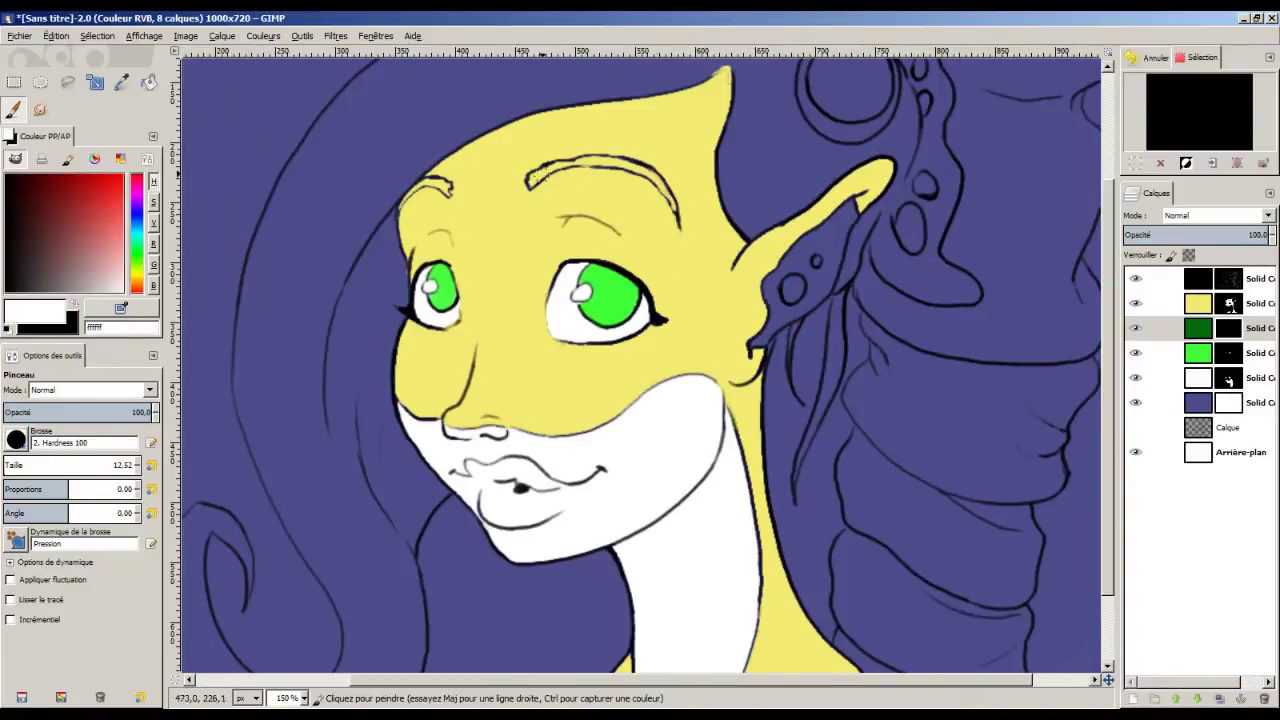
{"action": "left_click_drag", "start_coordinate": [1198, 328], "coordinate": [1198, 293]}
Paint both eyebrows dark green on the new layer's mask, trimming any overspill with black.
{"action": "mouse_move", "coordinate": [531, 184]}
{"action": "left_mouse_down"}
{"action": "mouse_move", "coordinate": [580, 163]}
{"action": "mouse_move", "coordinate": [672, 214]}
{"action": "left_mouse_up"}
{"action": "key", "text": "x"}
{"action": "key", "text": "x"}
{"action": "left_click_drag", "start_coordinate": [449, 188], "coordinate": [406, 195]}
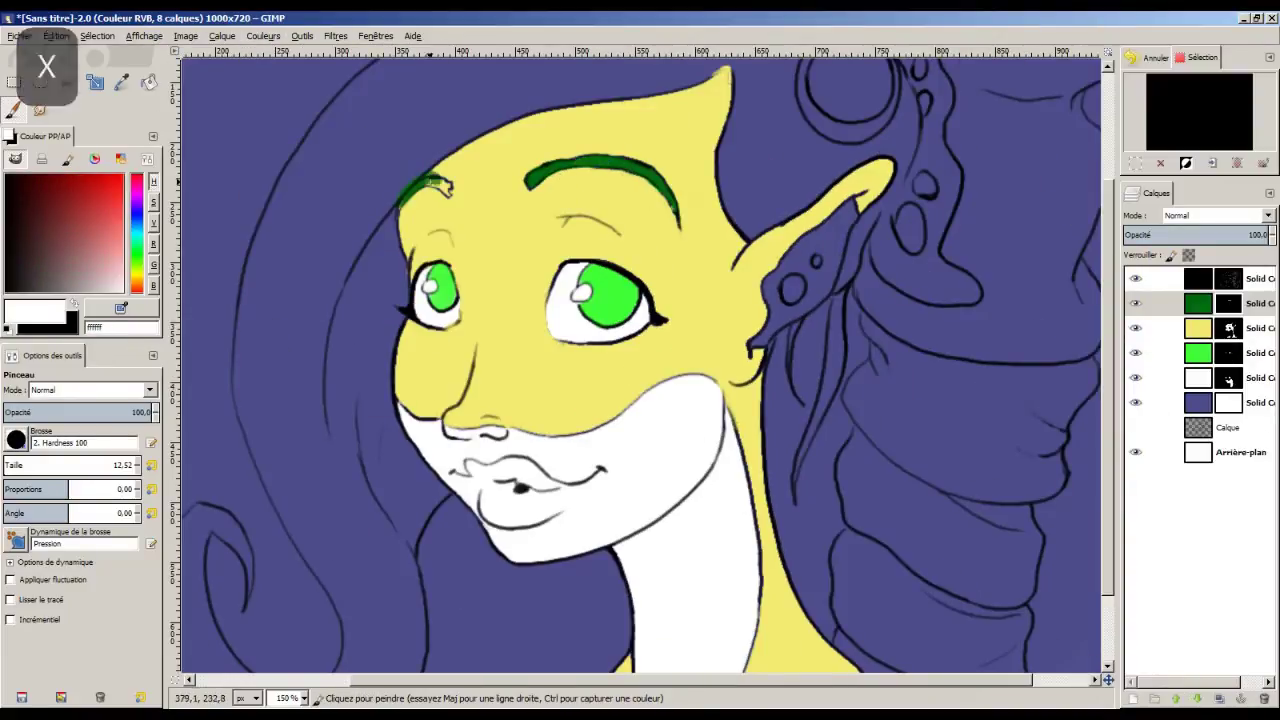
{"action": "key", "text": "x"}
{"action": "key", "text": "x"}
Paint a dark green boundary across the hair above the forehead and try filling the front hair at threshold 51.3, undoing the fill.
{"action": "left_click_drag", "start_coordinate": [400, 310], "coordinate": [563, 201]}
{"action": "left_click_drag", "start_coordinate": [363, 406], "coordinate": [345, 445]}
{"action": "left_click_drag", "start_coordinate": [950, 75], "coordinate": [751, 280]}
{"action": "left_click_drag", "start_coordinate": [686, 206], "coordinate": [632, 318]}
{"action": "left_click", "coordinate": [149, 82]}
{"action": "left_click", "coordinate": [565, 355]}
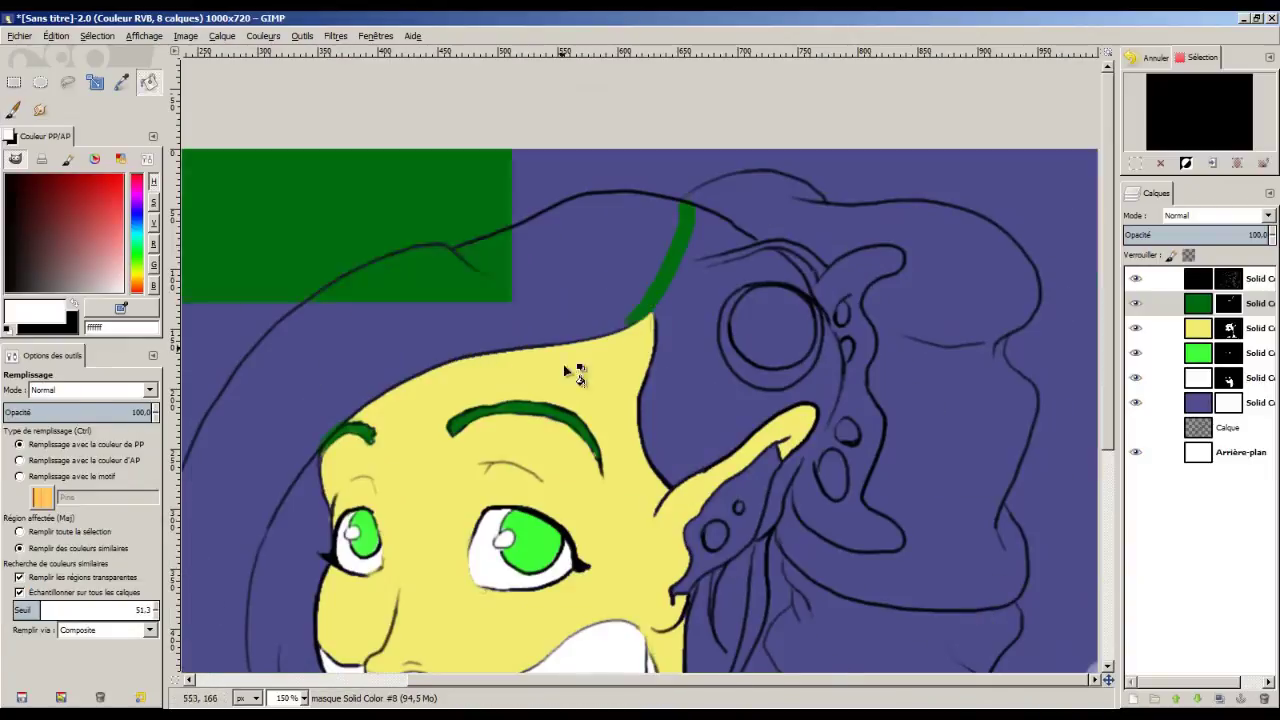
{"action": "key", "text": "ctrl+z"}
Hide the blue-violet layer, lower the fill threshold to 36.9, and fill the front hair and its curl with dark green.
{"action": "left_click", "coordinate": [1135, 403]}
{"action": "left_click_drag", "start_coordinate": [229, 515], "coordinate": [419, 167]}
{"action": "key", "text": "p"}
{"action": "left_click_drag", "start_coordinate": [290, 568], "coordinate": [385, 632]}
{"action": "key", "text": "shift+b"}
{"action": "left_click", "coordinate": [335, 585]}
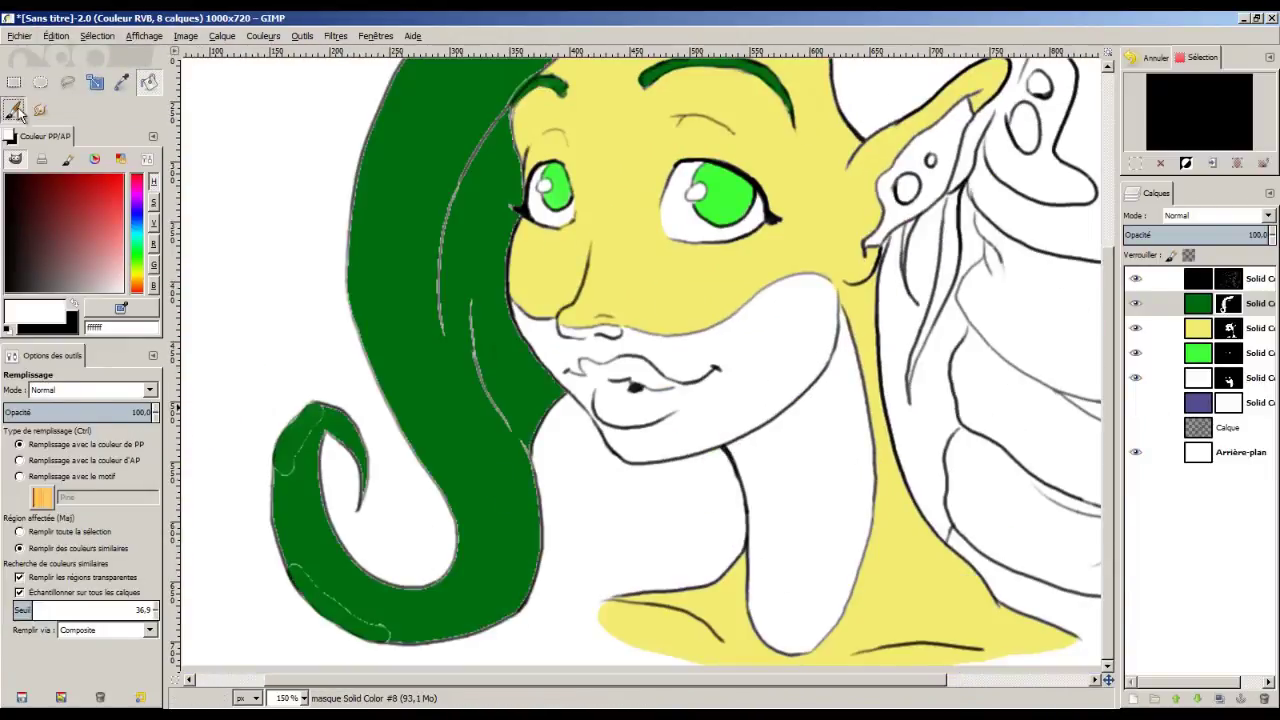
{"action": "key", "text": "ctrl+z"}
{"action": "left_click", "coordinate": [422, 606]}
Brush over the unfilled seams and edges of the curl and front hair in dark green.
{"action": "key", "text": "p"}
{"action": "left_click_drag", "start_coordinate": [278, 496], "coordinate": [293, 566]}
{"action": "left_click_drag", "start_coordinate": [374, 630], "coordinate": [480, 633]}
{"action": "left_click_drag", "start_coordinate": [507, 424], "coordinate": [465, 619]}
{"action": "left_click_drag", "start_coordinate": [463, 304], "coordinate": [490, 273]}
{"action": "left_click_drag", "start_coordinate": [606, 99], "coordinate": [637, 123]}
{"action": "mouse_move", "coordinate": [822, 60]}
{"action": "left_mouse_down"}
{"action": "mouse_move", "coordinate": [757, 194]}
{"action": "mouse_move", "coordinate": [768, 258]}
{"action": "left_mouse_up"}
{"action": "mouse_move", "coordinate": [800, 565]}
{"action": "left_mouse_down"}
{"action": "mouse_move", "coordinate": [617, 467]}
{"action": "mouse_move", "coordinate": [618, 484]}
{"action": "left_mouse_up"}
Set the Paintbrush size to 7.52 and paint the thin hair strands behind the ear dark green, trimming their edges.
{"action": "key", "text": "bracketleft"}
{"action": "key", "text": "bracketleft"}
{"action": "key", "text": "bracketleft"}
{"action": "key", "text": "bracketleft"}
{"action": "key", "text": "bracketleft"}
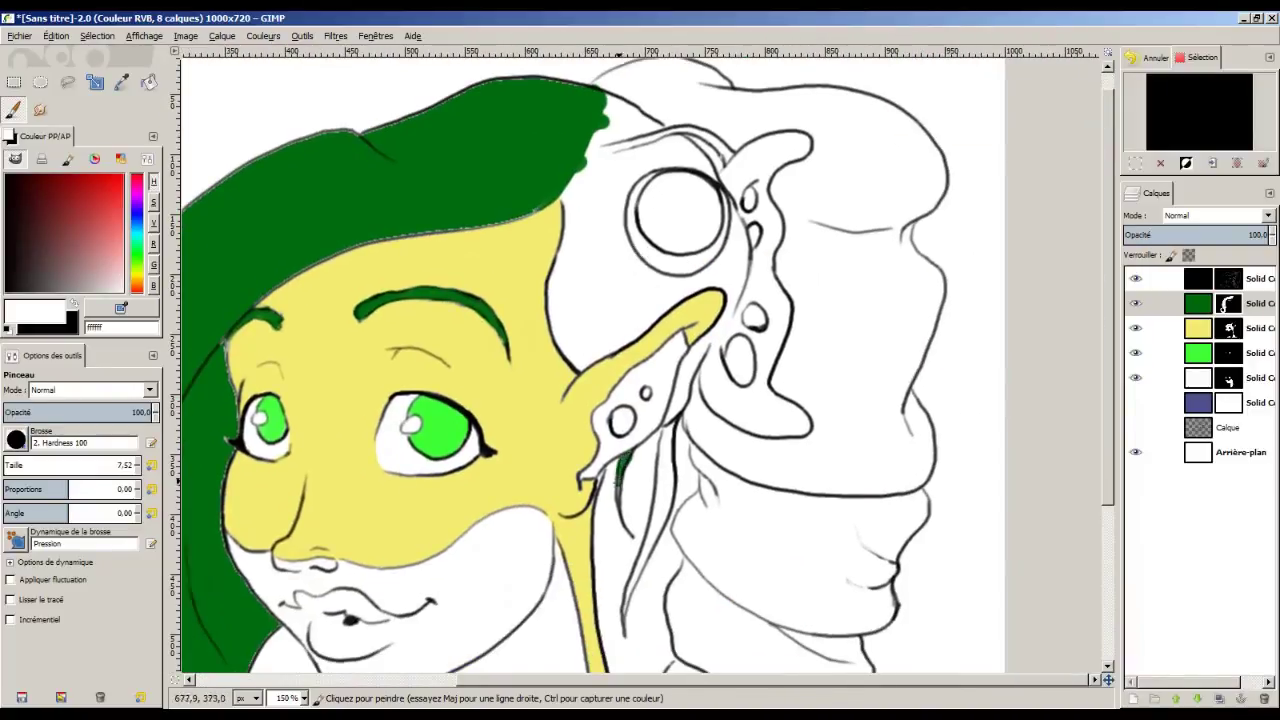
{"action": "left_click_drag", "start_coordinate": [669, 430], "coordinate": [630, 587]}
{"action": "key", "text": "x"}
{"action": "left_click_drag", "start_coordinate": [622, 311], "coordinate": [600, 420]}
{"action": "key", "text": "x"}
{"action": "left_click_drag", "start_coordinate": [540, 308], "coordinate": [545, 342]}
Paint the long lock below the ear and the start of the back hair's upper edge, refining the hair edges.
{"action": "mouse_move", "coordinate": [578, 216]}
{"action": "left_mouse_down"}
{"action": "mouse_move", "coordinate": [624, 194]}
{"action": "mouse_move", "coordinate": [673, 199]}
{"action": "left_mouse_up"}
{"action": "mouse_move", "coordinate": [432, 340]}
{"action": "left_mouse_down"}
{"action": "mouse_move", "coordinate": [460, 366]}
{"action": "mouse_move", "coordinate": [782, 287]}
{"action": "left_mouse_up"}
{"action": "left_click_drag", "start_coordinate": [449, 379], "coordinate": [399, 577]}
{"action": "left_click_drag", "start_coordinate": [558, 458], "coordinate": [580, 268]}
{"action": "left_click_drag", "start_coordinate": [637, 512], "coordinate": [600, 574]}
{"action": "mouse_move", "coordinate": [611, 610]}
{"action": "left_mouse_down"}
{"action": "mouse_move", "coordinate": [594, 422]}
{"action": "mouse_move", "coordinate": [597, 450]}
{"action": "left_mouse_up"}
{"action": "key", "text": "x"}
{"action": "key", "text": "x"}
{"action": "left_click_drag", "start_coordinate": [498, 428], "coordinate": [404, 226]}
{"action": "mouse_move", "coordinate": [380, 366]}
{"action": "left_mouse_down"}
{"action": "mouse_move", "coordinate": [400, 382]}
{"action": "mouse_move", "coordinate": [327, 470]}
{"action": "left_mouse_up"}
{"action": "left_click_drag", "start_coordinate": [720, 130], "coordinate": [520, 502]}
{"action": "key", "text": "x"}
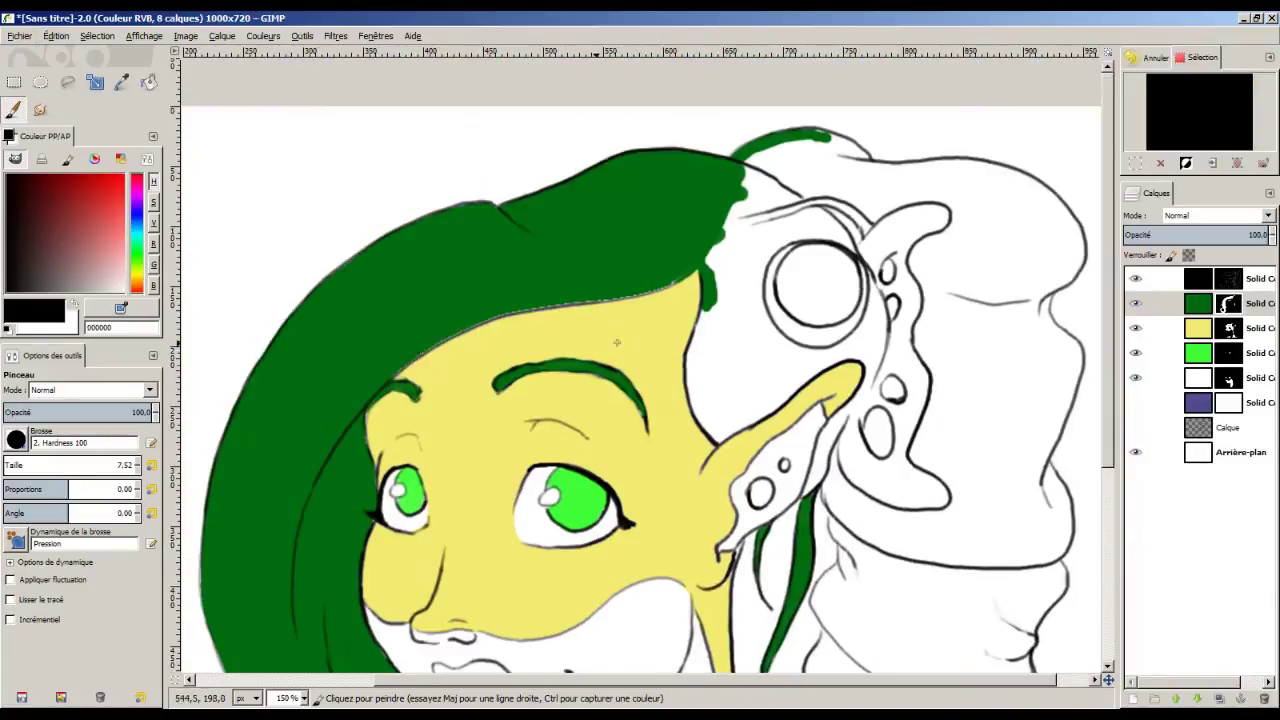
Outline the hair between the forehead, ear and round ornament in dark green and fill the enclosed area.
{"action": "key", "text": "x"}
{"action": "left_click_drag", "start_coordinate": [436, 348], "coordinate": [686, 279]}
{"action": "mouse_move", "coordinate": [697, 327]}
{"action": "left_mouse_down"}
{"action": "mouse_move", "coordinate": [861, 356]}
{"action": "mouse_move", "coordinate": [807, 494]}
{"action": "left_mouse_up"}
{"action": "mouse_move", "coordinate": [868, 276]}
{"action": "left_mouse_down"}
{"action": "mouse_move", "coordinate": [880, 366]}
{"action": "mouse_move", "coordinate": [745, 296]}
{"action": "mouse_move", "coordinate": [776, 328]}
{"action": "left_mouse_up"}
{"action": "mouse_move", "coordinate": [784, 188]}
{"action": "left_mouse_down"}
{"action": "mouse_move", "coordinate": [842, 232]}
{"action": "mouse_move", "coordinate": [752, 174]}
{"action": "left_mouse_up"}
{"action": "key", "text": "shift+b"}
{"action": "left_click", "coordinate": [745, 250]}
{"action": "left_click", "coordinate": [818, 285]}
{"action": "key", "text": "ctrl+z"}
{"action": "key", "text": "ctrl+z"}
Paint over the leftover seams in the hair around the round ornament with the Paintbrush.
{"action": "left_click", "coordinate": [13, 110]}
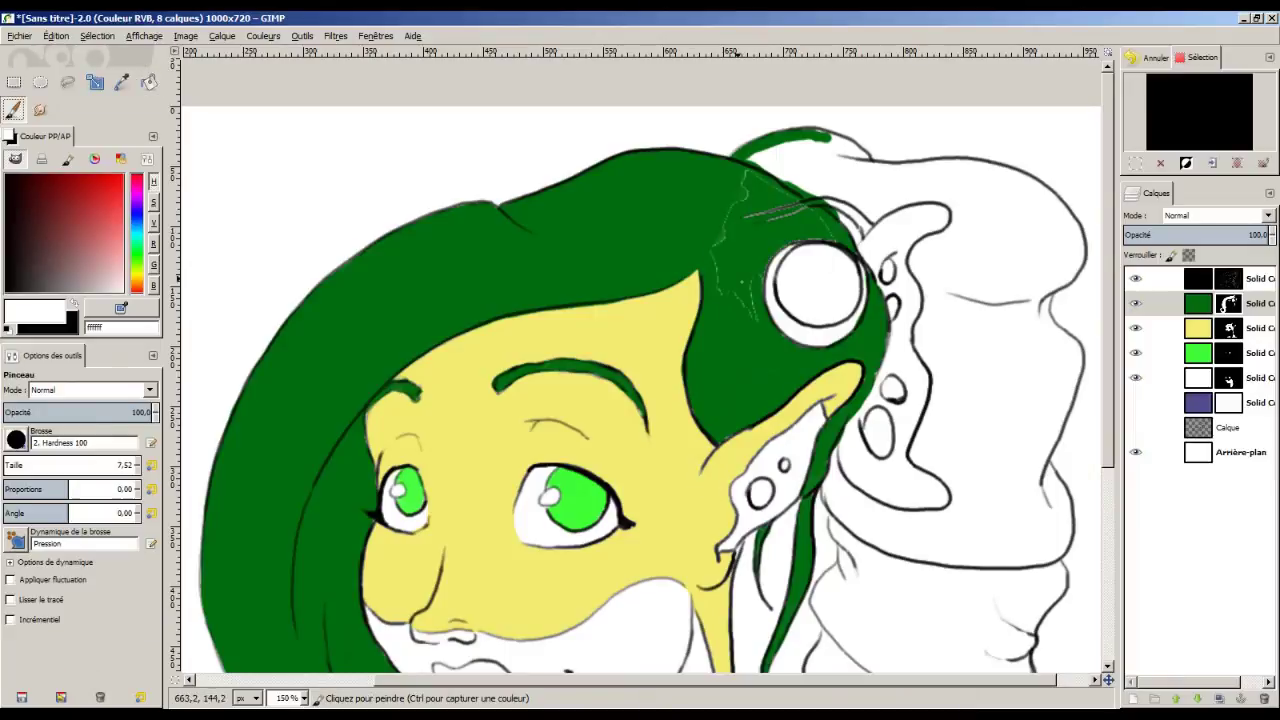
{"action": "left_click_drag", "start_coordinate": [732, 248], "coordinate": [724, 204]}
{"action": "mouse_move", "coordinate": [745, 216]}
{"action": "left_mouse_down"}
{"action": "mouse_move", "coordinate": [812, 202]}
{"action": "mouse_move", "coordinate": [559, 213]}
{"action": "left_mouse_up"}
{"action": "mouse_move", "coordinate": [518, 150]}
{"action": "left_mouse_down"}
{"action": "mouse_move", "coordinate": [643, 180]}
{"action": "mouse_move", "coordinate": [742, 300]}
{"action": "left_mouse_up"}
{"action": "left_click_drag", "start_coordinate": [722, 352], "coordinate": [708, 328]}
Paint a dark green border around the fin-shaped ornament, its holes and the upper edge of the back hair.
{"action": "scroll", "coordinate": [708, 328], "scroll_direction": "down", "scroll_amount": 2}
{"action": "mouse_move", "coordinate": [432, 98]}
{"action": "left_mouse_down"}
{"action": "mouse_move", "coordinate": [585, 108]}
{"action": "mouse_move", "coordinate": [565, 210]}
{"action": "mouse_move", "coordinate": [605, 425]}
{"action": "mouse_move", "coordinate": [480, 425]}
{"action": "left_mouse_up"}
{"action": "mouse_move", "coordinate": [525, 330]}
{"action": "left_mouse_down"}
{"action": "mouse_move", "coordinate": [535, 365]}
{"action": "mouse_move", "coordinate": [548, 295]}
{"action": "left_mouse_up"}
{"action": "left_click_drag", "start_coordinate": [545, 240], "coordinate": [540, 180]}
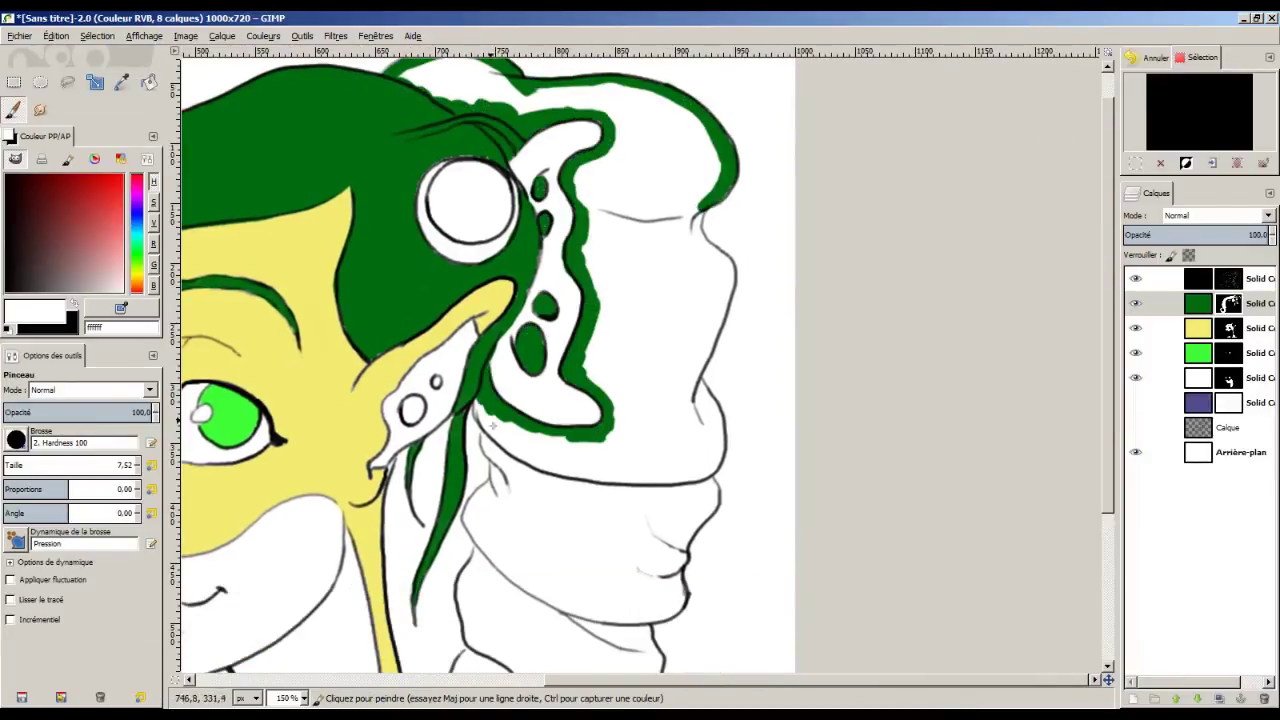
Outline the coiled sections of the ponytail in dark green, fill them, and brush over the remaining seams.
{"action": "left_click_drag", "start_coordinate": [498, 400], "coordinate": [462, 565]}
{"action": "scroll", "coordinate": [462, 565], "scroll_direction": "down", "scroll_amount": 3}
{"action": "mouse_move", "coordinate": [500, 465]}
{"action": "left_mouse_down"}
{"action": "mouse_move", "coordinate": [515, 564]}
{"action": "mouse_move", "coordinate": [636, 539]}
{"action": "mouse_move", "coordinate": [557, 505]}
{"action": "mouse_move", "coordinate": [605, 320]}
{"action": "left_mouse_up"}
{"action": "scroll", "coordinate": [514, 578], "scroll_direction": "down", "scroll_amount": 2}
{"action": "scroll", "coordinate": [514, 578], "scroll_direction": "right", "scroll_amount": 2}
{"action": "scroll", "coordinate": [605, 320], "scroll_direction": "up", "scroll_amount": 3}
{"action": "mouse_move", "coordinate": [600, 495]}
{"action": "left_mouse_down"}
{"action": "mouse_move", "coordinate": [636, 242]}
{"action": "mouse_move", "coordinate": [614, 155]}
{"action": "left_mouse_up"}
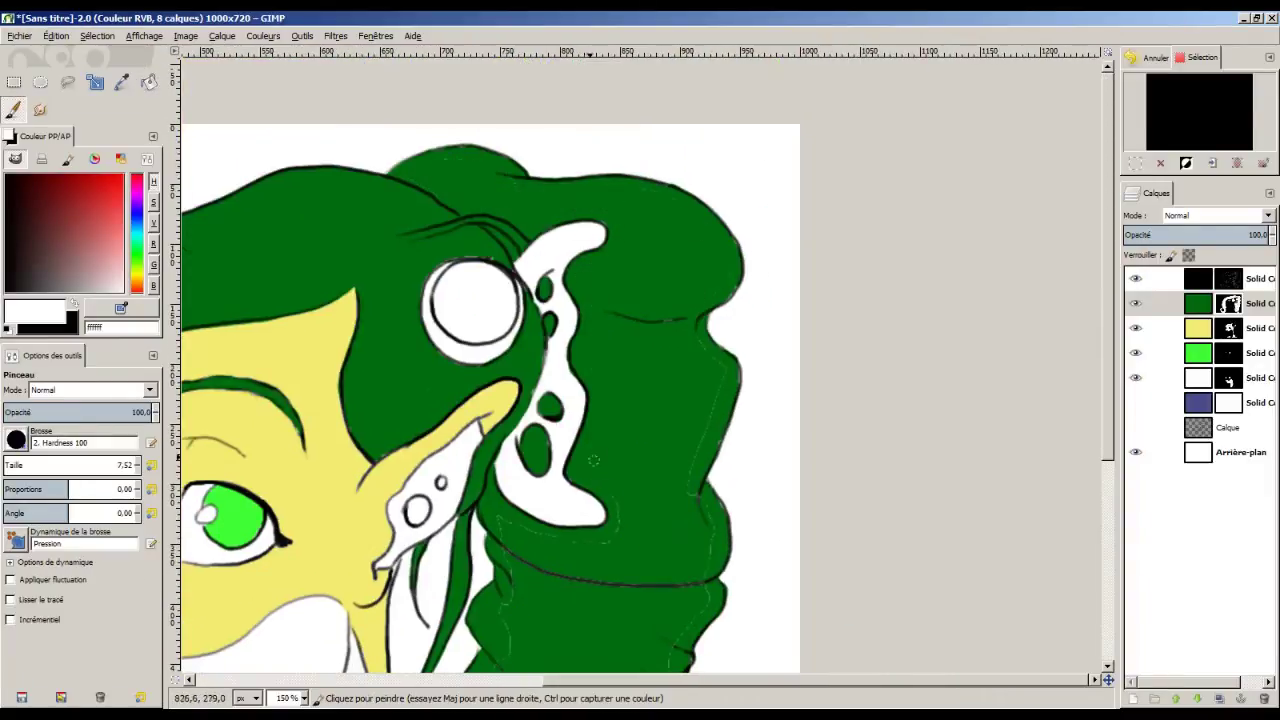
Paint the inner ear dark green and the round ornament purple with a grey rim on masked solid colour layers.
{"action": "scroll", "coordinate": [593, 460], "scroll_direction": "down", "scroll_amount": 5}
{"action": "scroll", "coordinate": [678, 309], "scroll_direction": "up", "scroll_amount": 4}
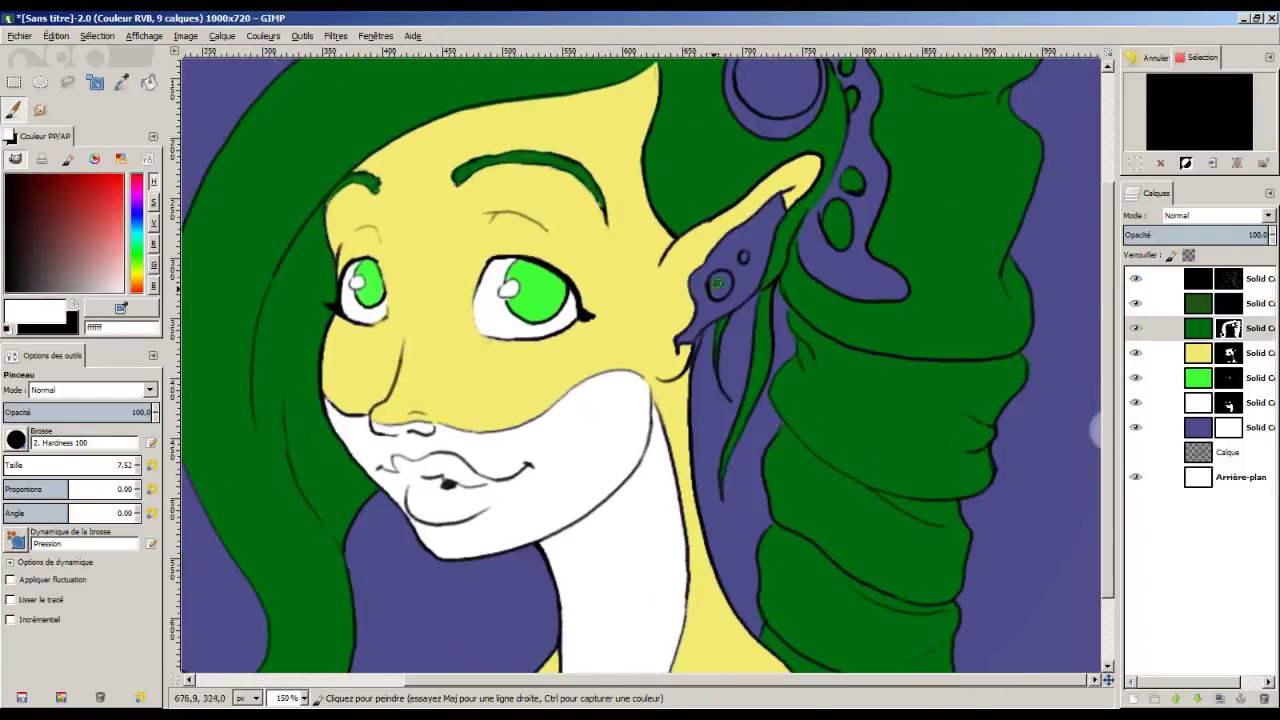
{"action": "left_click", "coordinate": [1229, 303]}
{"action": "mouse_move", "coordinate": [706, 278]}
{"action": "left_mouse_down"}
{"action": "mouse_move", "coordinate": [770, 216]}
{"action": "mouse_move", "coordinate": [738, 288]}
{"action": "mouse_move", "coordinate": [688, 336]}
{"action": "mouse_move", "coordinate": [703, 310]}
{"action": "left_mouse_up"}
{"action": "left_click", "coordinate": [1229, 353]}
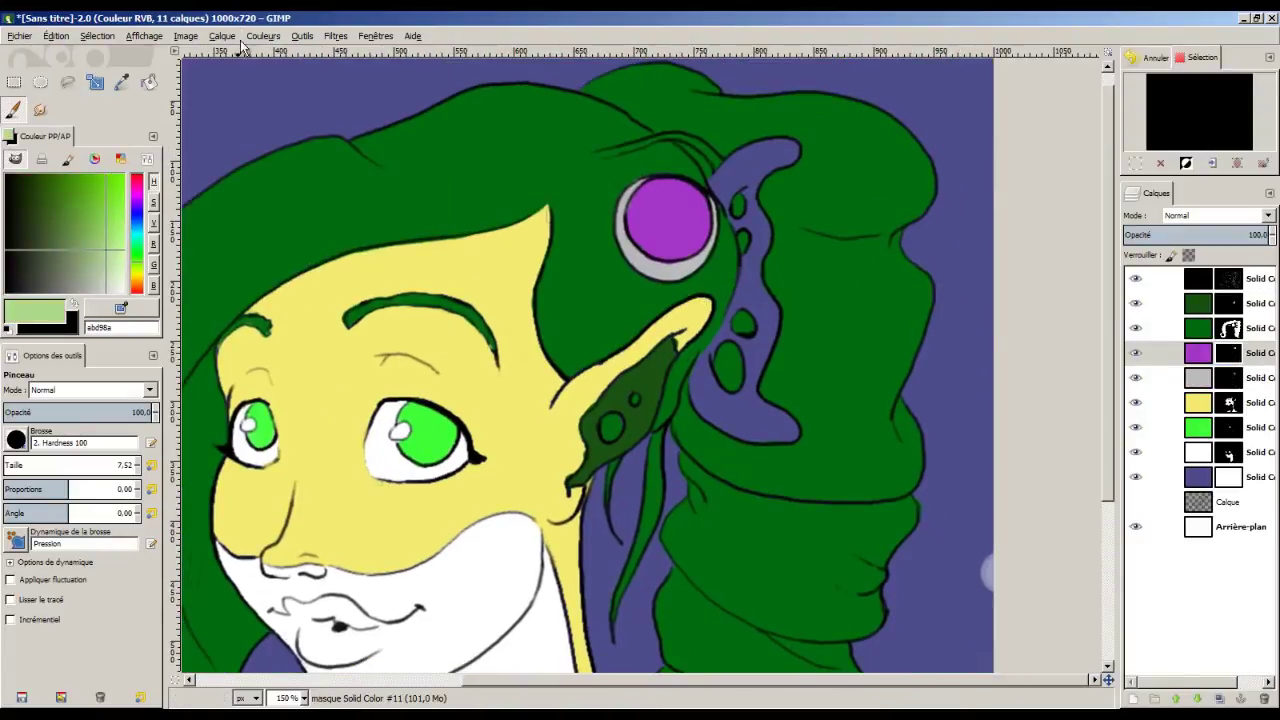
Colour the fin-shaped ornament light green (abd98a) and the lips orange-brown on masked solid colour layers.
{"action": "mouse_move", "coordinate": [752, 210]}
{"action": "left_mouse_down"}
{"action": "mouse_move", "coordinate": [736, 223]}
{"action": "mouse_move", "coordinate": [775, 150]}
{"action": "mouse_move", "coordinate": [730, 215]}
{"action": "mouse_move", "coordinate": [755, 320]}
{"action": "mouse_move", "coordinate": [702, 409]}
{"action": "mouse_move", "coordinate": [760, 330]}
{"action": "mouse_move", "coordinate": [765, 430]}
{"action": "mouse_move", "coordinate": [795, 440]}
{"action": "mouse_move", "coordinate": [705, 375]}
{"action": "left_mouse_up"}
{"action": "key", "text": "minus"}
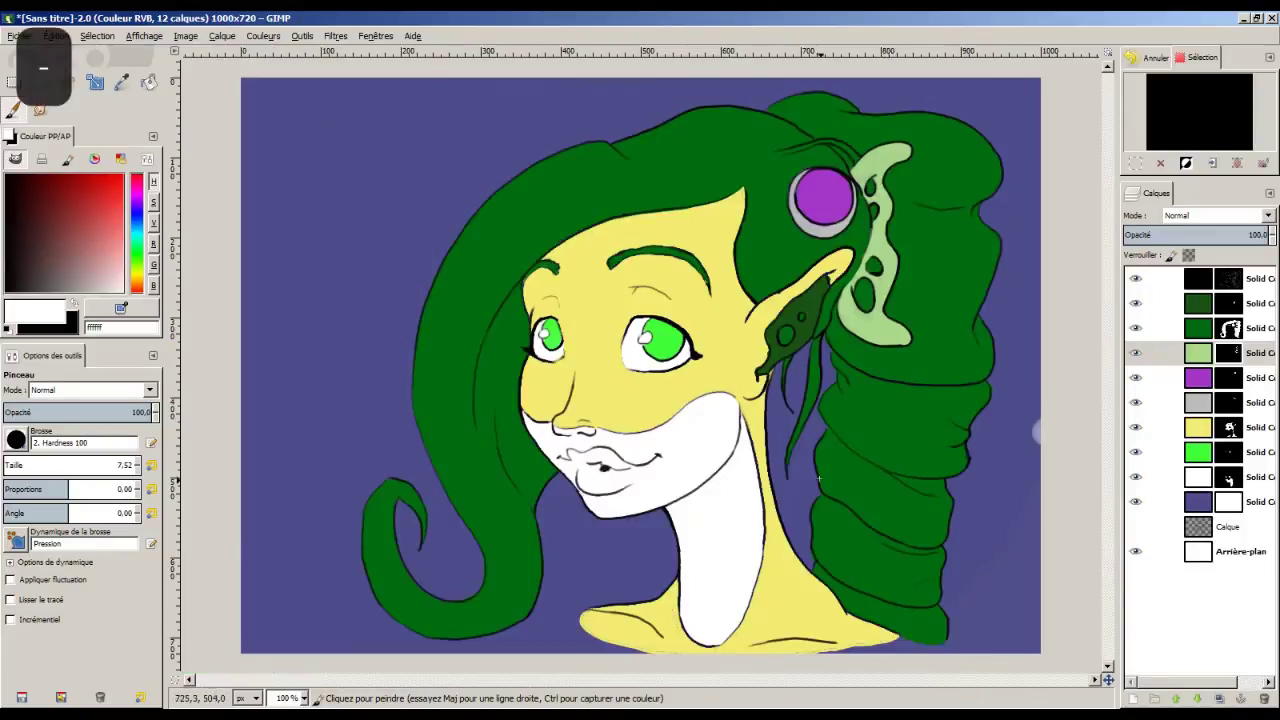
{"action": "key", "text": "plus"}
{"action": "mouse_move", "coordinate": [440, 450]}
{"action": "left_mouse_down"}
{"action": "mouse_move", "coordinate": [567, 487]}
{"action": "mouse_move", "coordinate": [480, 514]}
{"action": "mouse_move", "coordinate": [567, 496]}
{"action": "mouse_move", "coordinate": [590, 475]}
{"action": "left_mouse_up"}
{"action": "key", "text": "minus"}
{"action": "key", "text": "minus"}
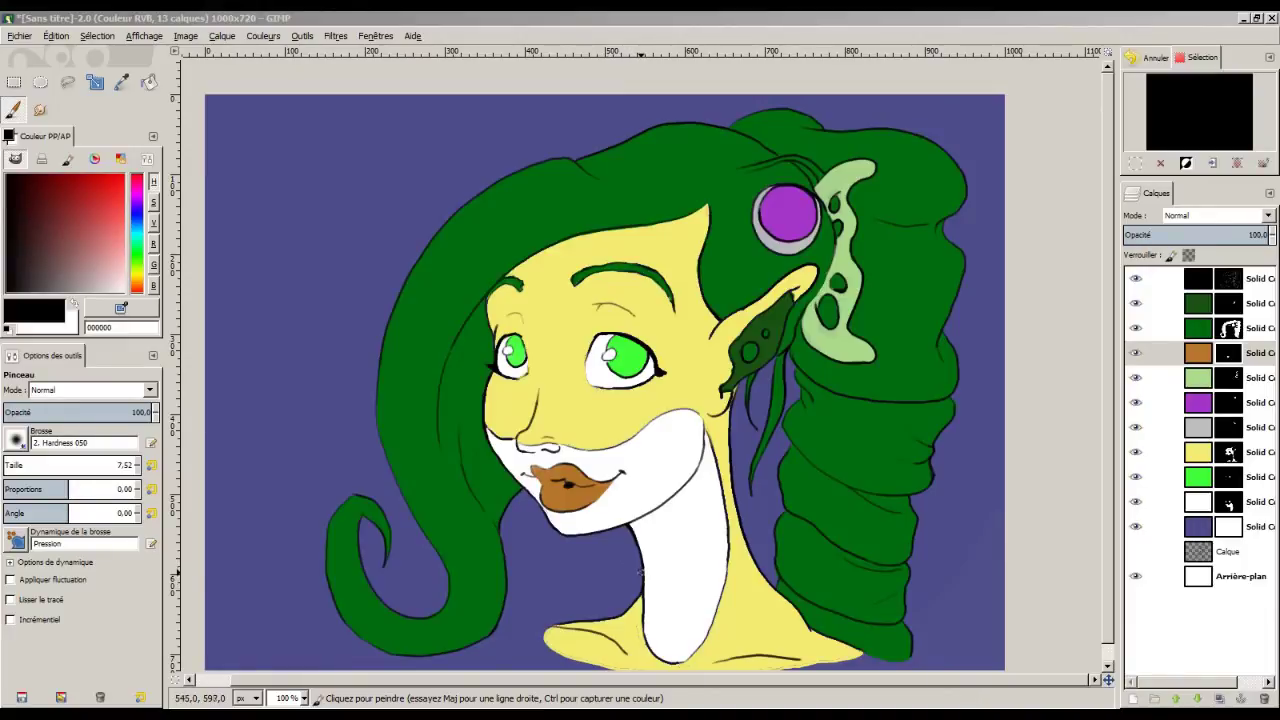
Create a purple (740ea4) solid colour layer above the line art, set to Multiply mode at 49.5 opacity.
{"action": "left_click", "coordinate": [1262, 285]}
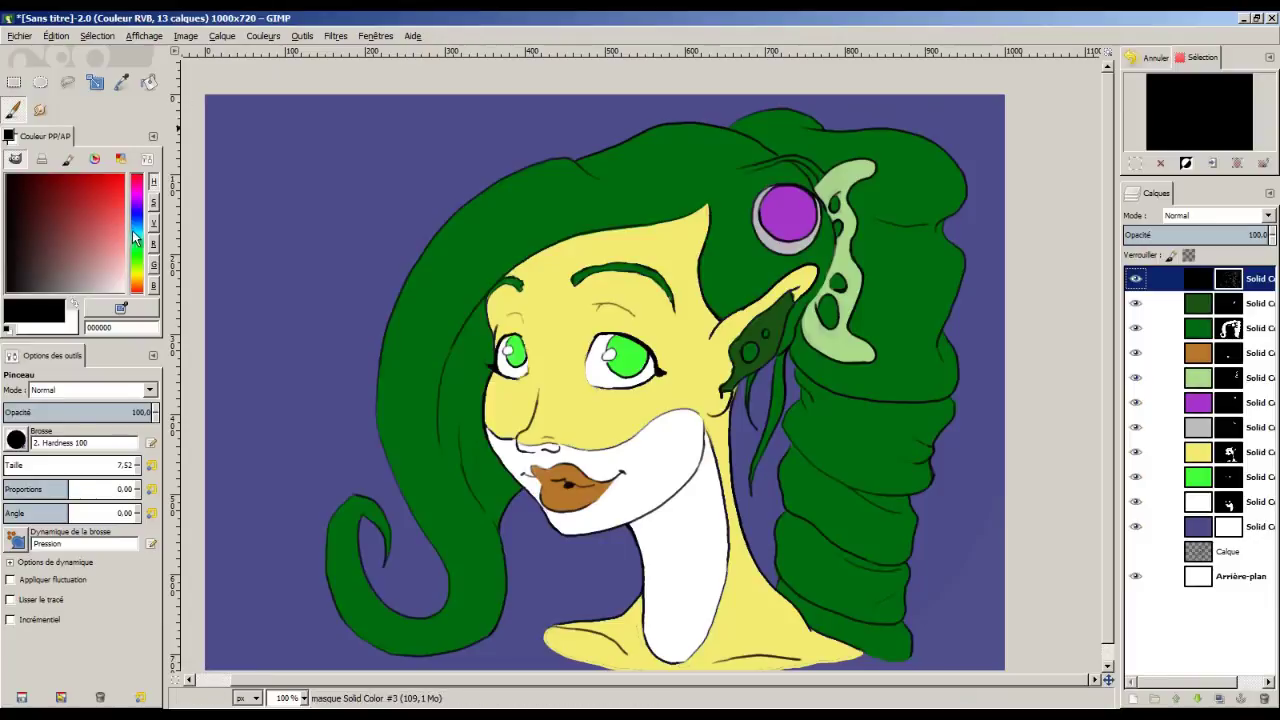
{"action": "left_click_drag", "start_coordinate": [135, 236], "coordinate": [81, 184]}
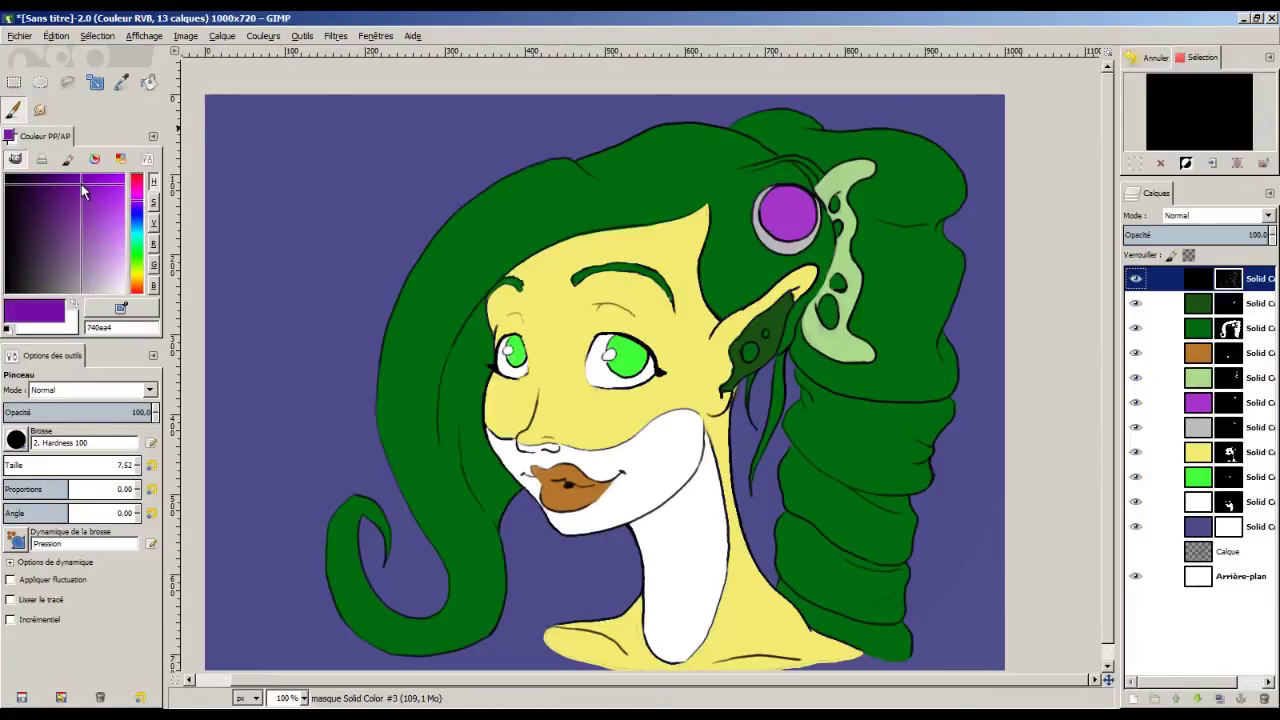
{"action": "left_click", "coordinate": [222, 36]}
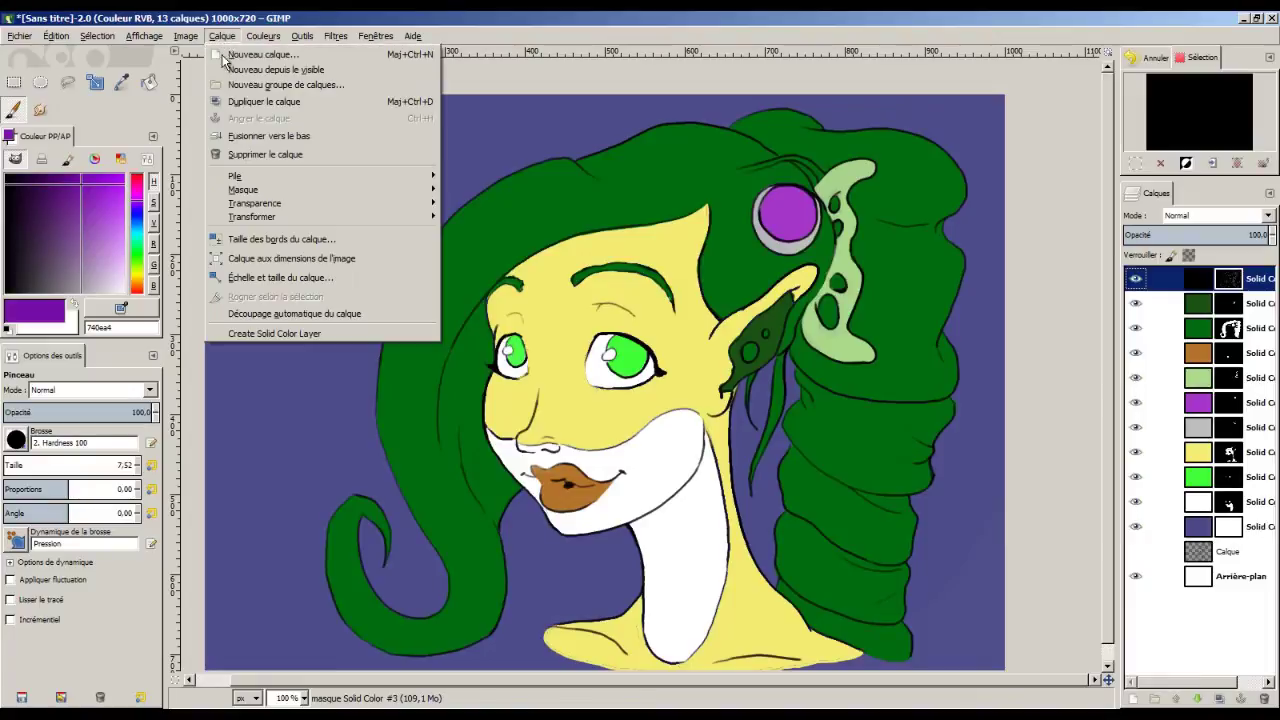
{"action": "left_click", "coordinate": [318, 334]}
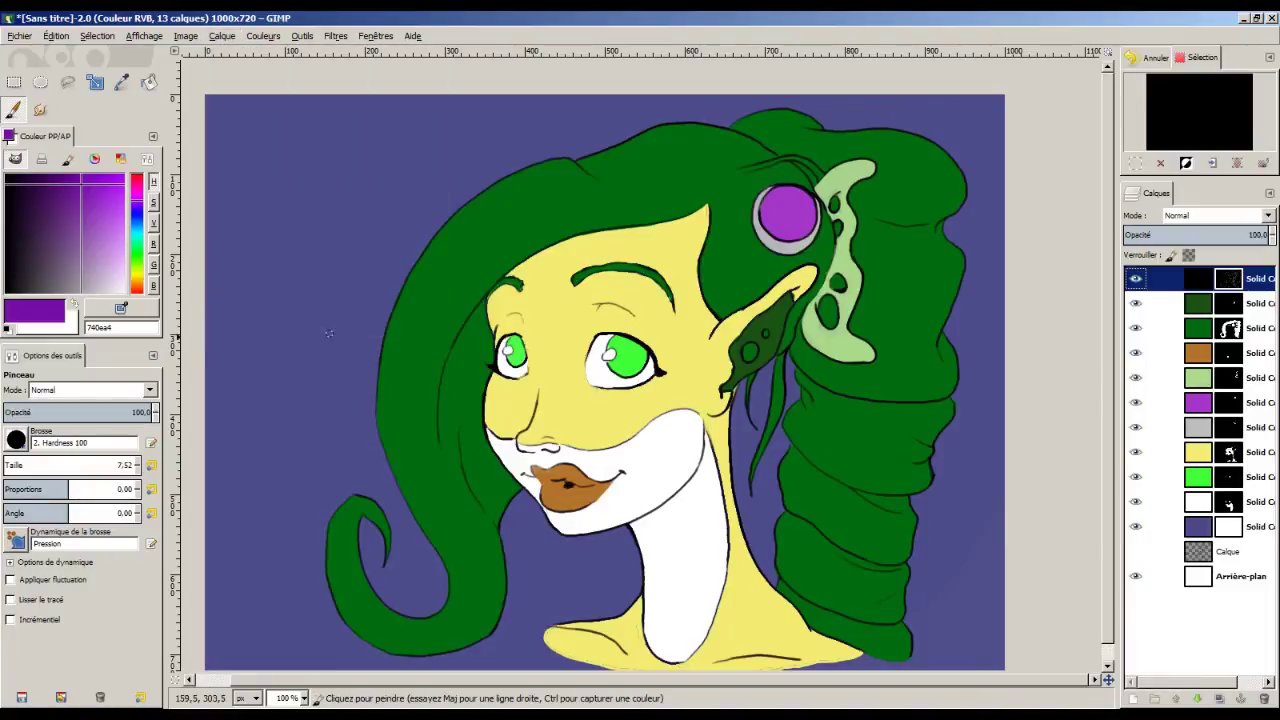
{"action": "left_click", "coordinate": [1218, 217]}
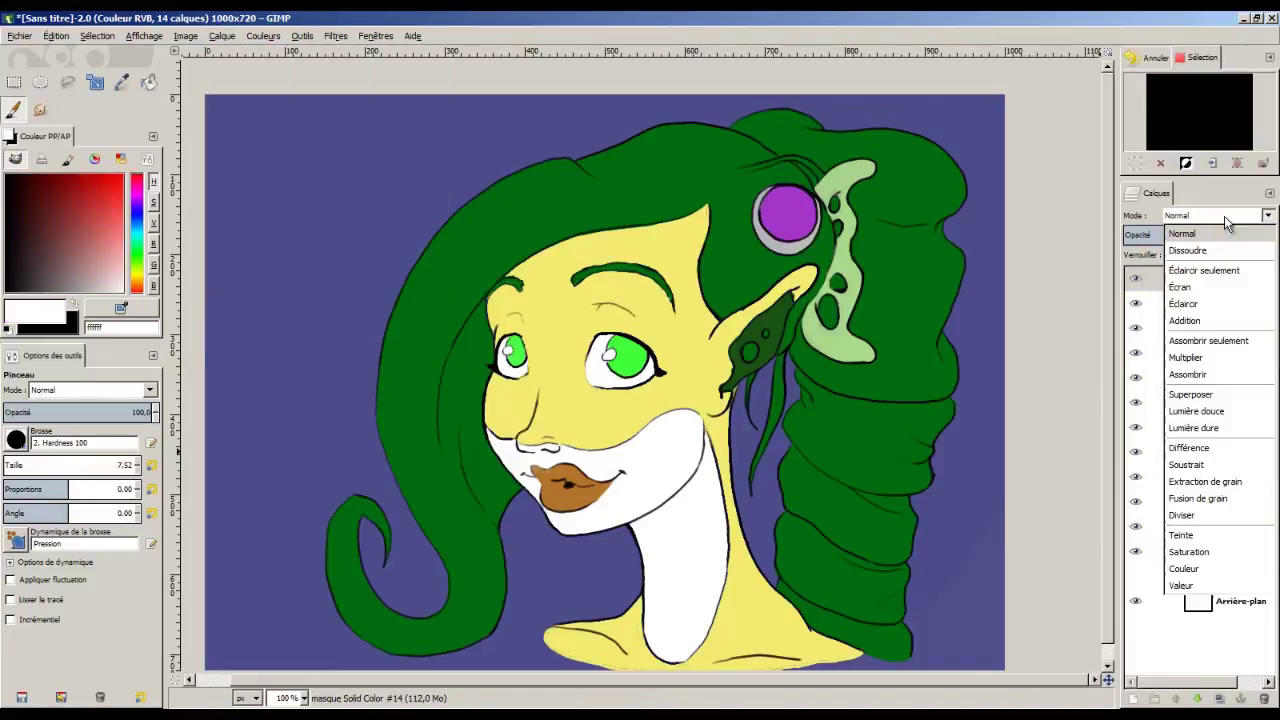
{"action": "left_click", "coordinate": [1217, 358]}
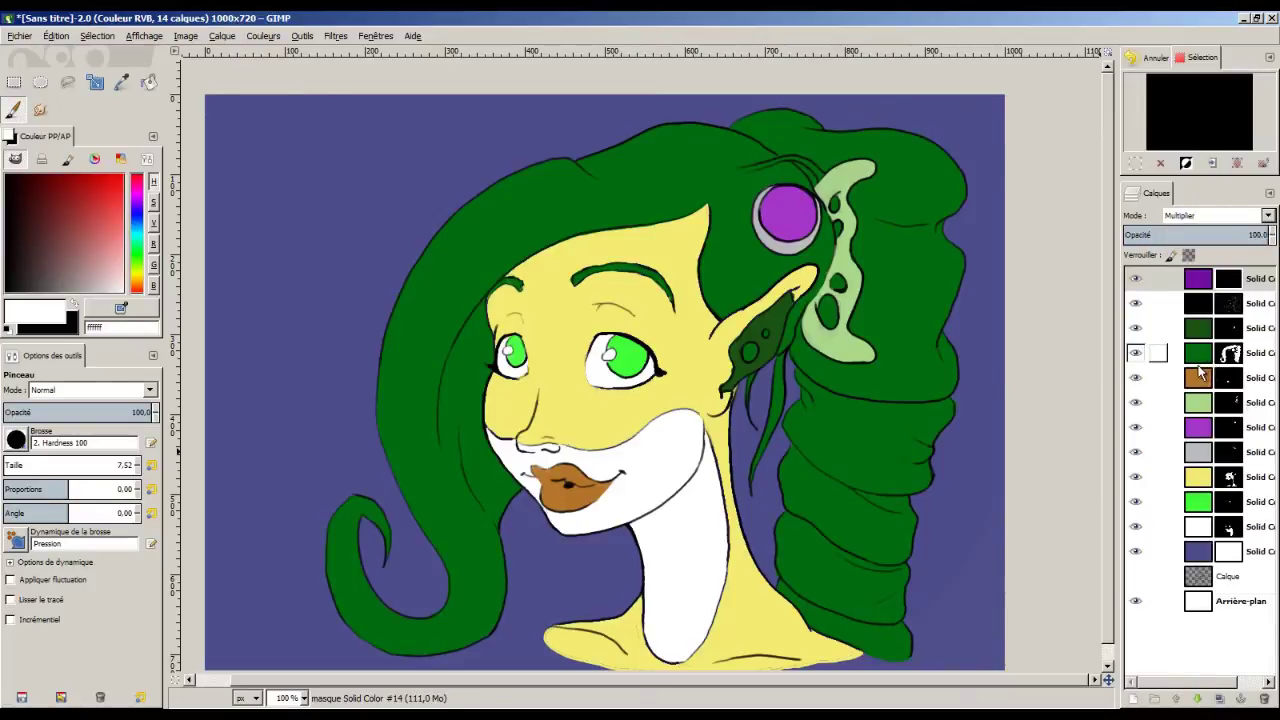
{"action": "left_click", "coordinate": [1228, 287]}
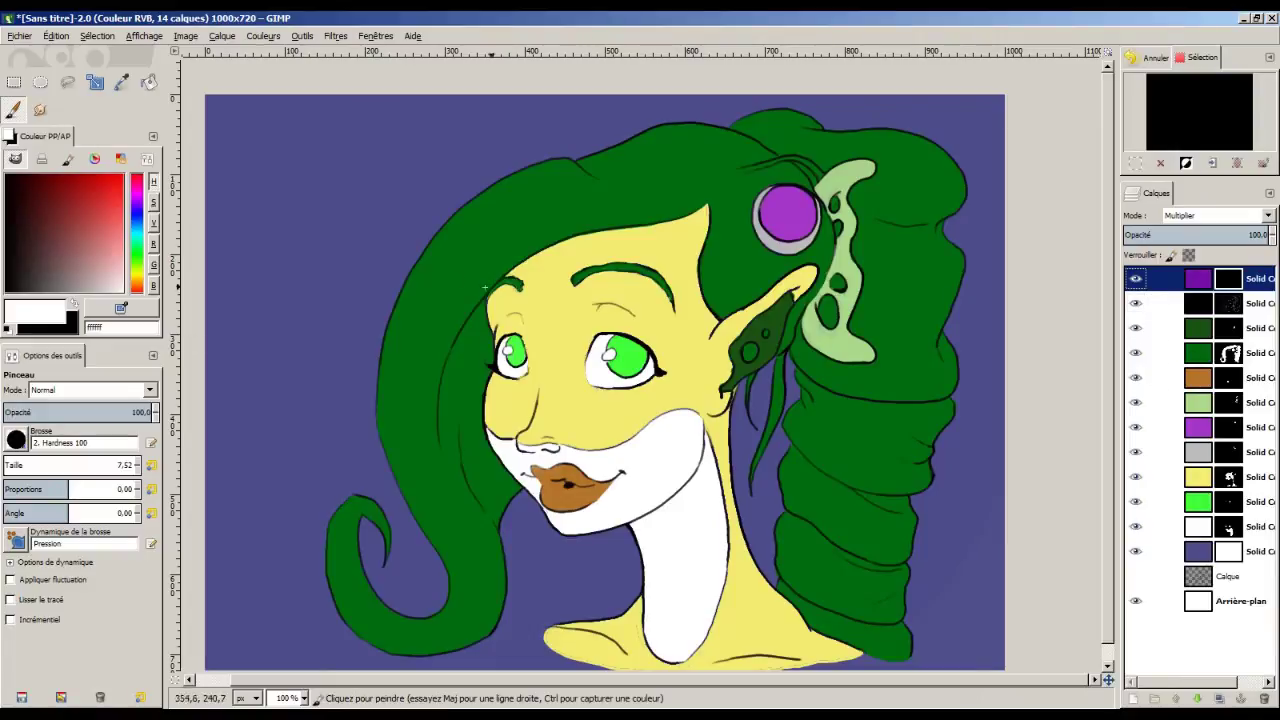
{"action": "left_click", "coordinate": [1204, 246]}
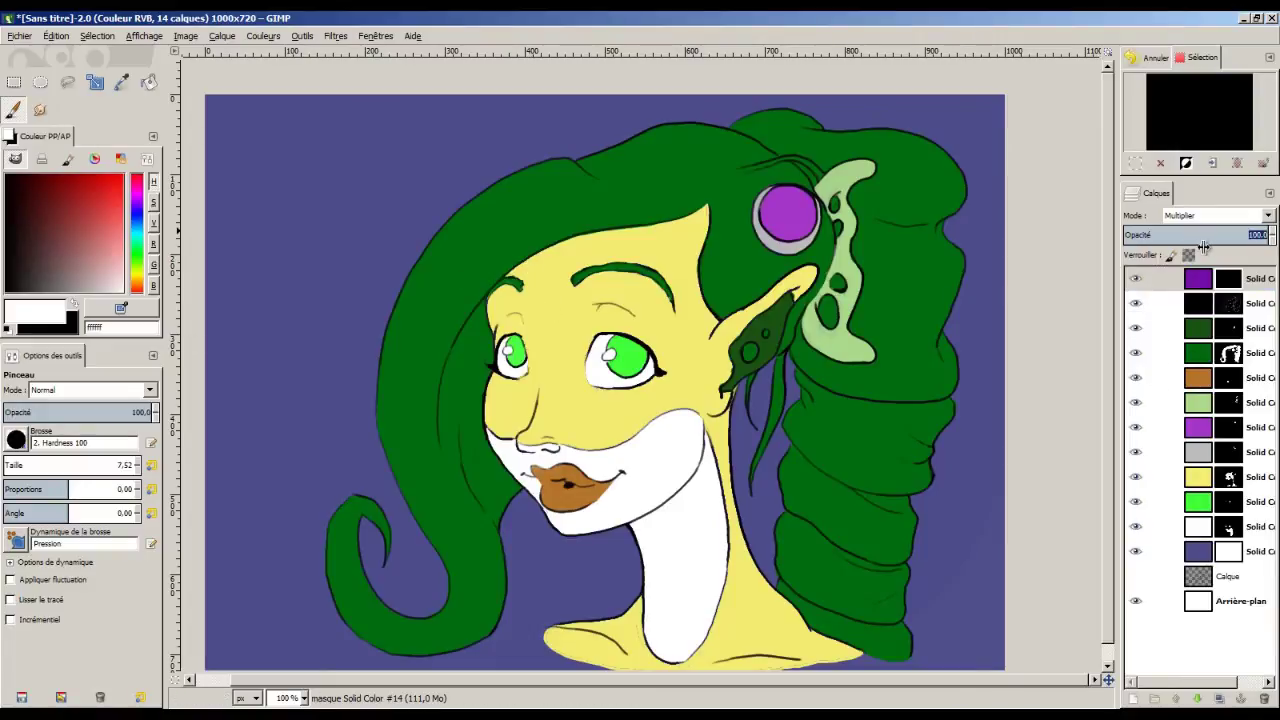
{"action": "left_click", "coordinate": [1197, 234]}
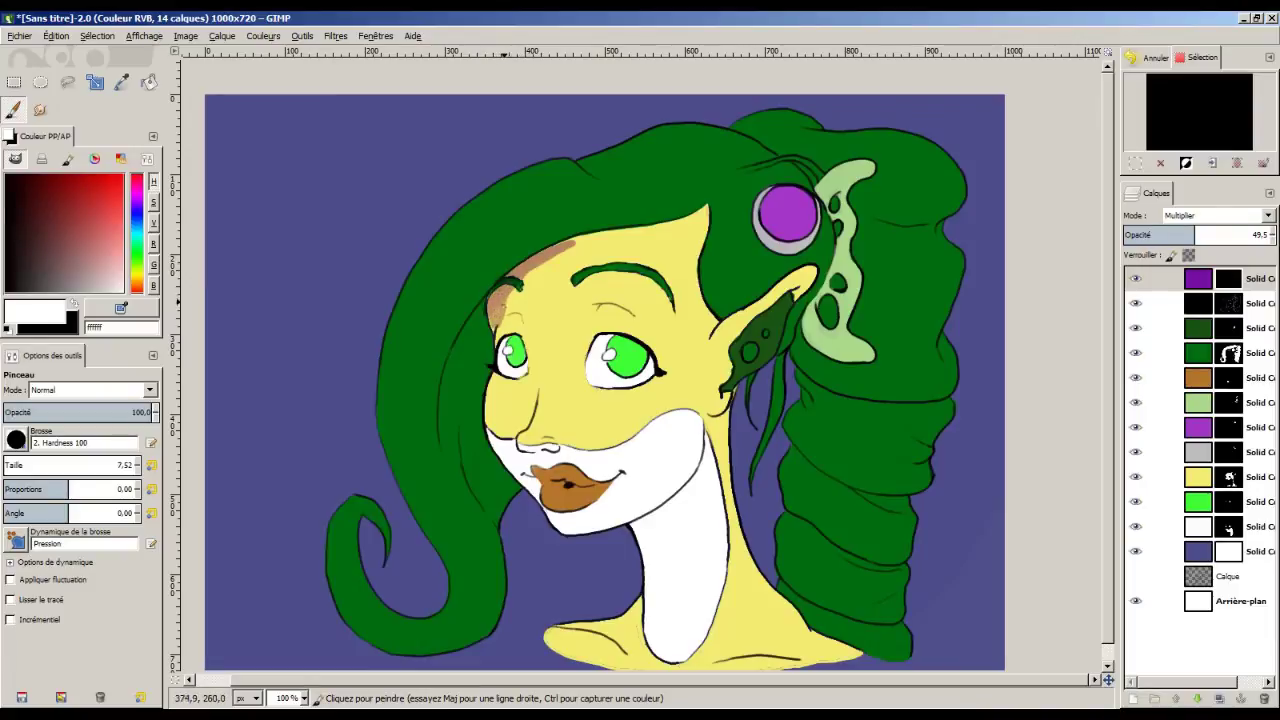
Paint shadows on the layer mask along the forehead, the far cheek, the hair beside the face, under the nose and in the eyes.
{"action": "mouse_move", "coordinate": [506, 307]}
{"action": "left_mouse_down"}
{"action": "mouse_move", "coordinate": [560, 258]}
{"action": "mouse_move", "coordinate": [641, 232]}
{"action": "left_mouse_up"}
{"action": "mouse_move", "coordinate": [463, 370]}
{"action": "left_mouse_down"}
{"action": "mouse_move", "coordinate": [455, 440]}
{"action": "mouse_move", "coordinate": [472, 490]}
{"action": "mouse_move", "coordinate": [480, 437]}
{"action": "left_mouse_up"}
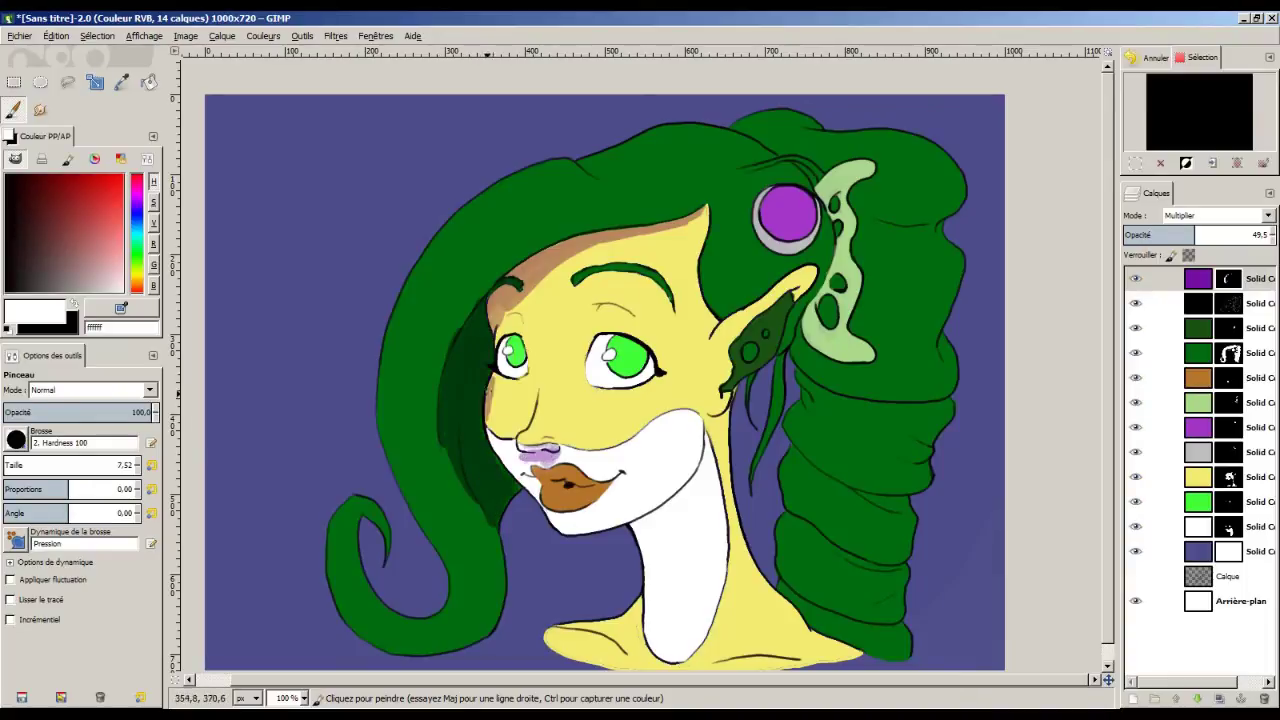
{"action": "left_click_drag", "start_coordinate": [489, 391], "coordinate": [503, 370]}
{"action": "left_click_drag", "start_coordinate": [610, 345], "coordinate": [651, 366]}
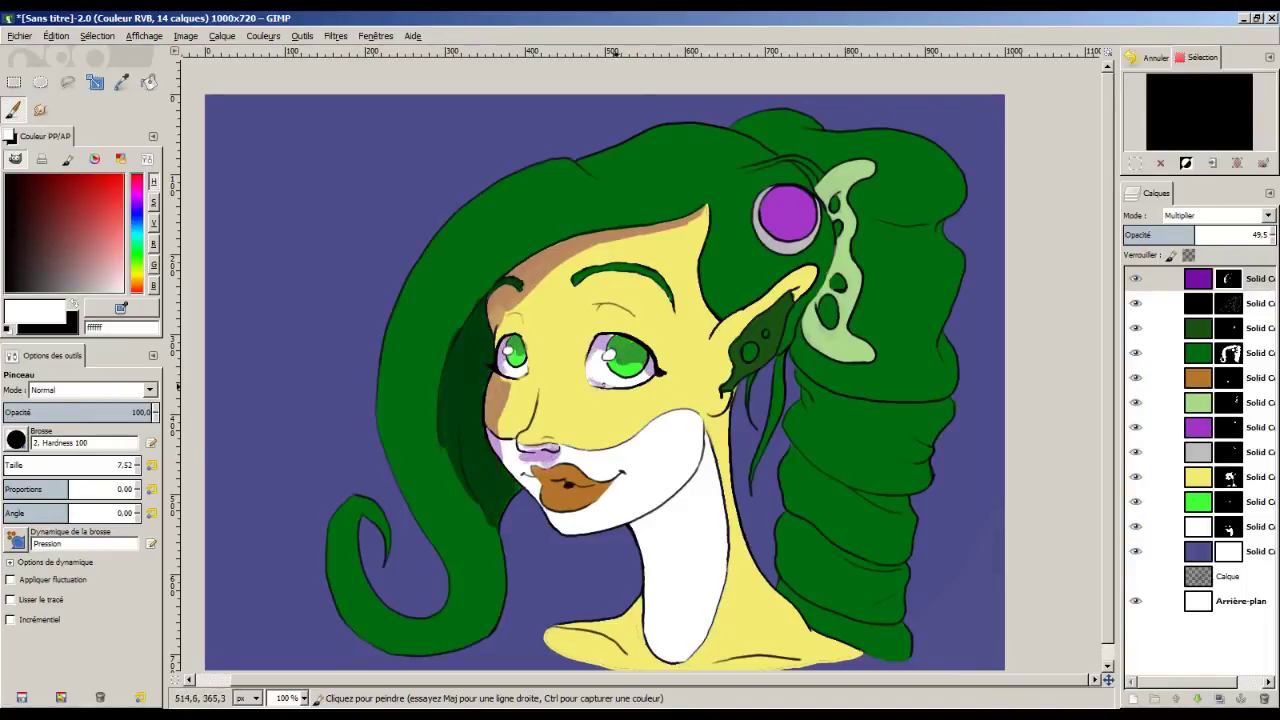
Paint shadows under the jaw, along the collarbones, inside the ear and around the round ornament.
{"action": "left_click_drag", "start_coordinate": [712, 432], "coordinate": [640, 552]}
{"action": "left_click_drag", "start_coordinate": [700, 455], "coordinate": [668, 545]}
{"action": "mouse_move", "coordinate": [565, 628]}
{"action": "left_mouse_down"}
{"action": "mouse_move", "coordinate": [638, 660]}
{"action": "mouse_move", "coordinate": [812, 652]}
{"action": "left_mouse_up"}
{"action": "mouse_move", "coordinate": [800, 286]}
{"action": "left_mouse_down"}
{"action": "mouse_move", "coordinate": [745, 350]}
{"action": "mouse_move", "coordinate": [793, 316]}
{"action": "left_mouse_up"}
{"action": "mouse_move", "coordinate": [785, 195]}
{"action": "left_mouse_down"}
{"action": "mouse_move", "coordinate": [825, 258]}
{"action": "mouse_move", "coordinate": [760, 300]}
{"action": "left_mouse_up"}
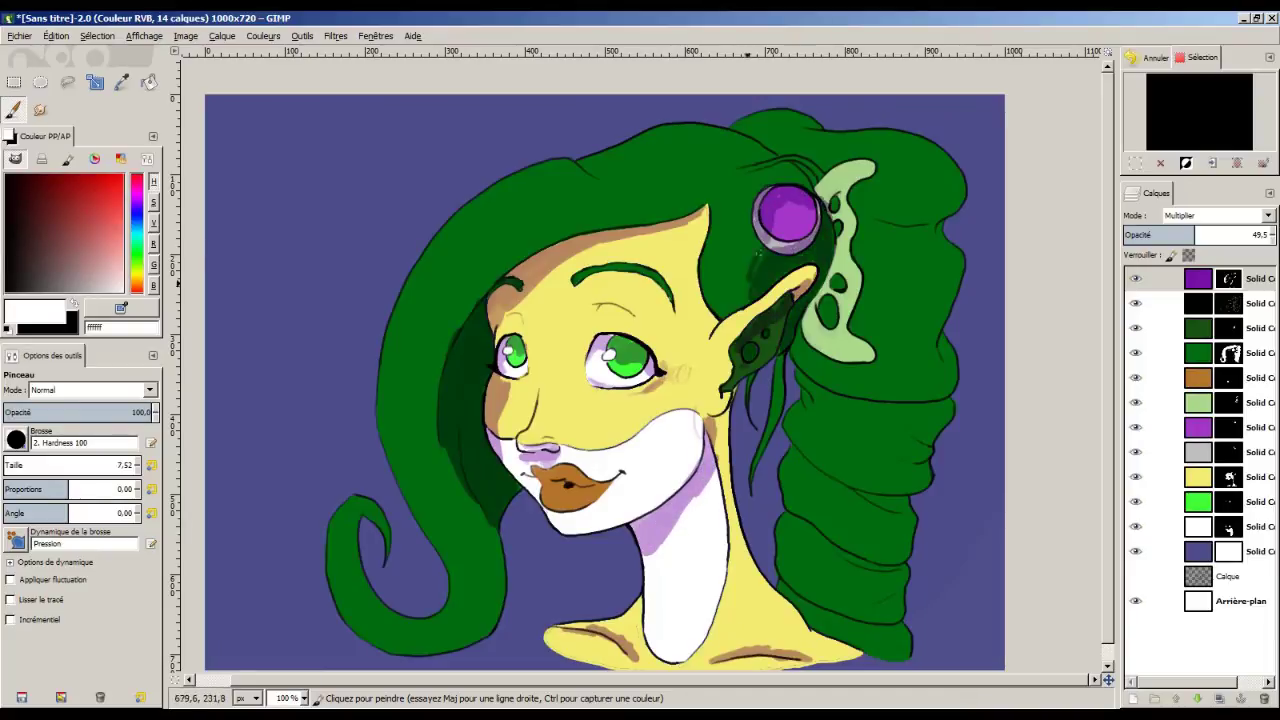
Paint shadows across the ponytail, fin-shaped ornament, side of the neck, curled front lock and top of the hair.
{"action": "left_click_drag", "start_coordinate": [740, 225], "coordinate": [795, 171]}
{"action": "mouse_move", "coordinate": [800, 340]}
{"action": "left_mouse_down"}
{"action": "mouse_move", "coordinate": [830, 300]}
{"action": "mouse_move", "coordinate": [845, 205]}
{"action": "mouse_move", "coordinate": [815, 350]}
{"action": "mouse_move", "coordinate": [850, 274]}
{"action": "mouse_move", "coordinate": [810, 405]}
{"action": "mouse_move", "coordinate": [900, 505]}
{"action": "mouse_move", "coordinate": [796, 507]}
{"action": "mouse_move", "coordinate": [860, 565]}
{"action": "mouse_move", "coordinate": [915, 440]}
{"action": "mouse_move", "coordinate": [895, 480]}
{"action": "mouse_move", "coordinate": [885, 592]}
{"action": "mouse_move", "coordinate": [830, 600]}
{"action": "mouse_move", "coordinate": [880, 650]}
{"action": "mouse_move", "coordinate": [940, 348]}
{"action": "mouse_move", "coordinate": [928, 230]}
{"action": "mouse_move", "coordinate": [870, 300]}
{"action": "mouse_move", "coordinate": [930, 200]}
{"action": "mouse_move", "coordinate": [860, 190]}
{"action": "mouse_move", "coordinate": [900, 186]}
{"action": "left_mouse_up"}
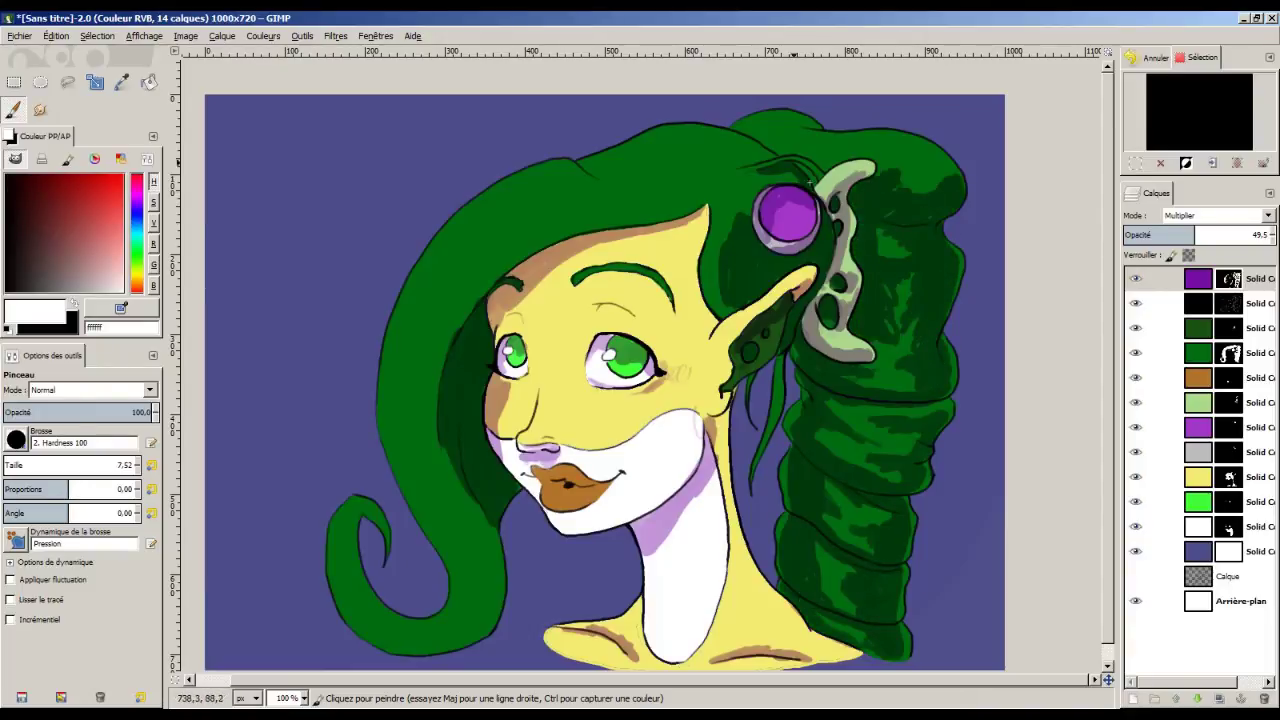
{"action": "mouse_move", "coordinate": [692, 393]}
{"action": "left_mouse_down"}
{"action": "mouse_move", "coordinate": [645, 335]}
{"action": "mouse_move", "coordinate": [670, 360]}
{"action": "mouse_move", "coordinate": [560, 440]}
{"action": "mouse_move", "coordinate": [579, 330]}
{"action": "mouse_move", "coordinate": [570, 300]}
{"action": "mouse_move", "coordinate": [725, 550]}
{"action": "mouse_move", "coordinate": [853, 654]}
{"action": "left_mouse_up"}
{"action": "mouse_move", "coordinate": [495, 485]}
{"action": "left_mouse_down"}
{"action": "mouse_move", "coordinate": [465, 585]}
{"action": "mouse_move", "coordinate": [480, 650]}
{"action": "mouse_move", "coordinate": [355, 635]}
{"action": "mouse_move", "coordinate": [351, 530]}
{"action": "left_mouse_up"}
{"action": "mouse_move", "coordinate": [576, 172]}
{"action": "left_mouse_down"}
{"action": "mouse_move", "coordinate": [820, 140]}
{"action": "mouse_move", "coordinate": [790, 140]}
{"action": "left_mouse_up"}
{"action": "left_click_drag", "start_coordinate": [622, 229], "coordinate": [729, 192]}
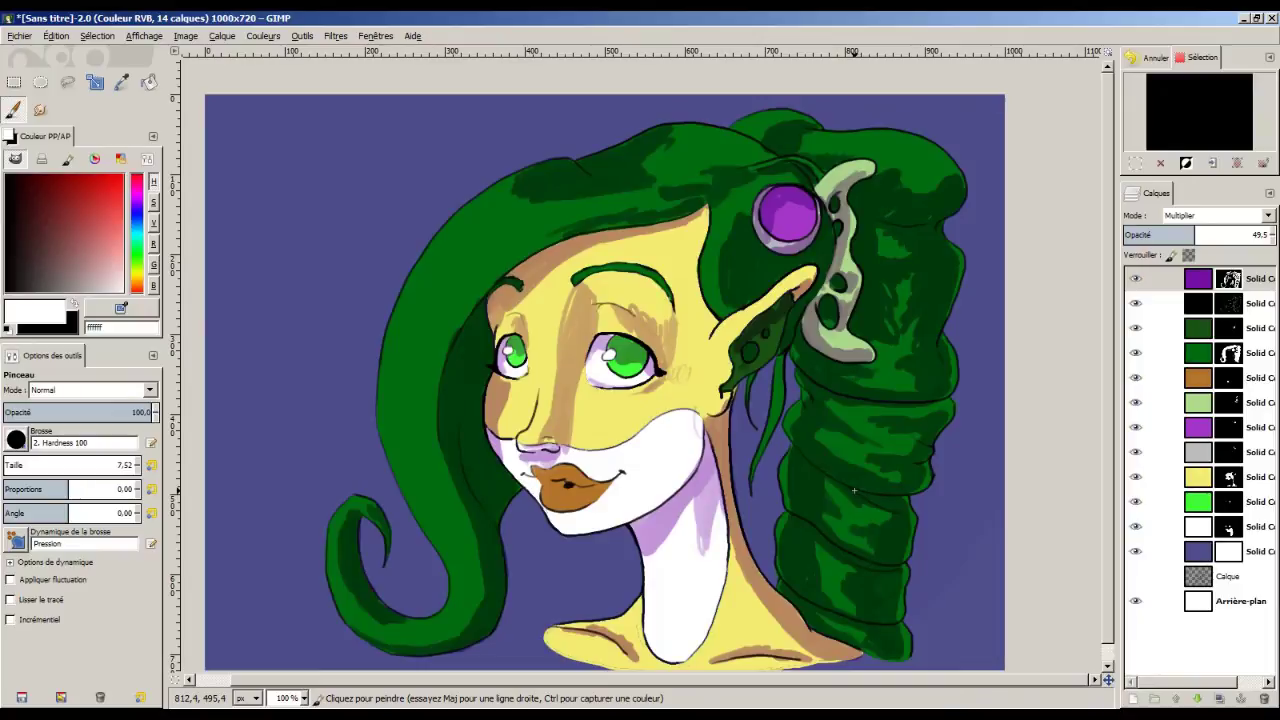
Blend the shadows over the face, hair and neck with the Smudge tool at rate 80.1 and brush size 27.52.
{"action": "left_click", "coordinate": [40, 112]}
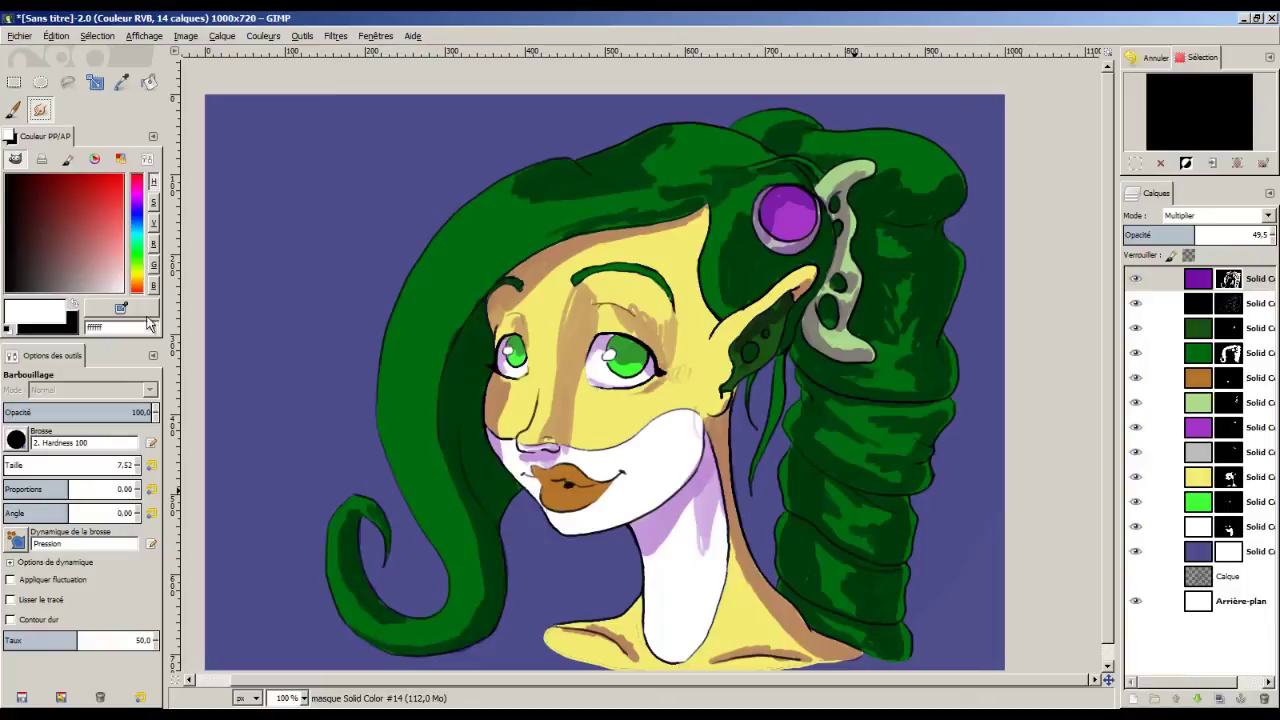
{"action": "left_click_drag", "start_coordinate": [97, 643], "coordinate": [106, 640]}
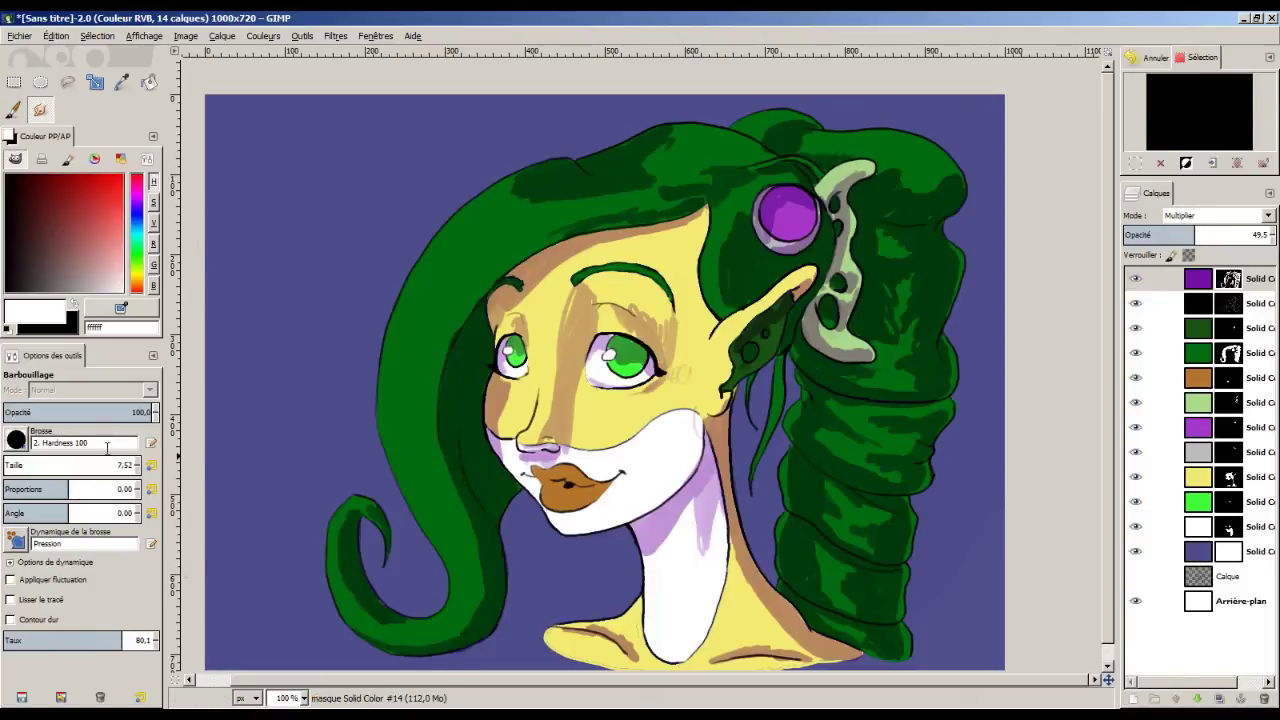
{"action": "key", "text": "plus"}
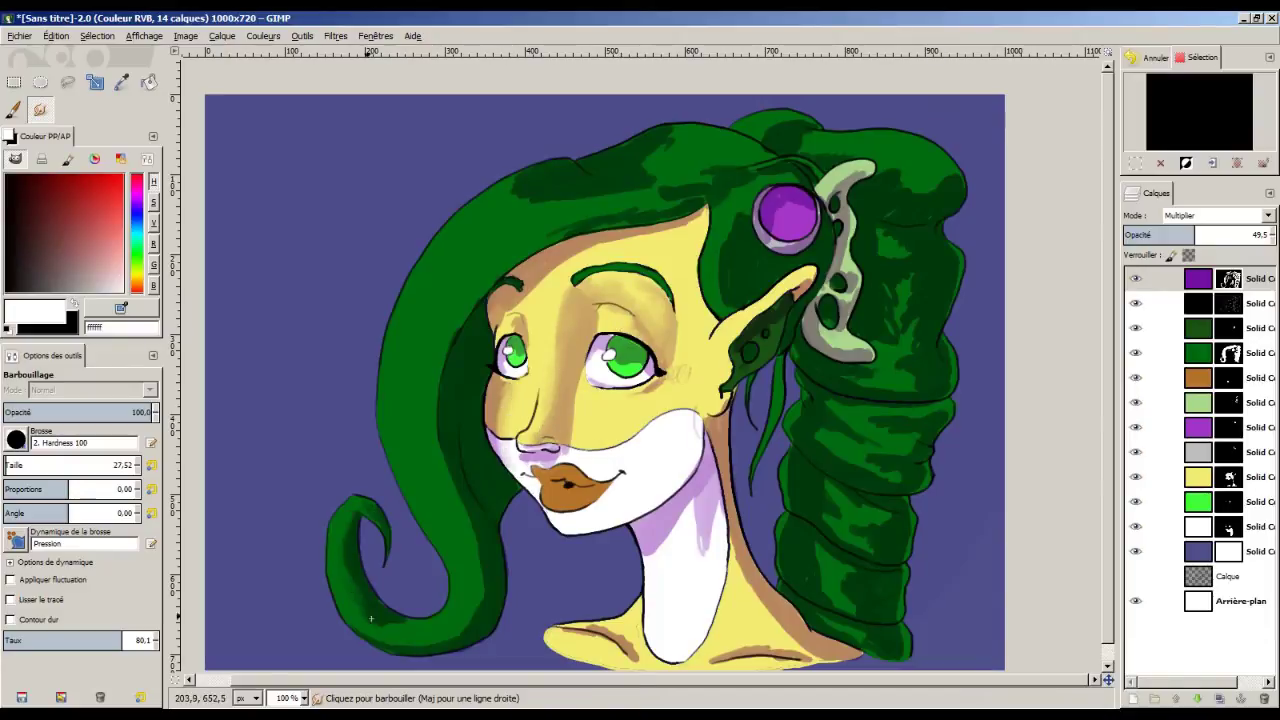
{"action": "mouse_move", "coordinate": [465, 623]}
{"action": "left_mouse_down"}
{"action": "mouse_move", "coordinate": [434, 463]}
{"action": "mouse_move", "coordinate": [506, 216]}
{"action": "mouse_move", "coordinate": [545, 179]}
{"action": "mouse_move", "coordinate": [669, 198]}
{"action": "mouse_move", "coordinate": [544, 234]}
{"action": "mouse_move", "coordinate": [458, 280]}
{"action": "mouse_move", "coordinate": [432, 532]}
{"action": "mouse_move", "coordinate": [715, 230]}
{"action": "mouse_move", "coordinate": [514, 312]}
{"action": "mouse_move", "coordinate": [714, 173]}
{"action": "mouse_move", "coordinate": [630, 172]}
{"action": "mouse_move", "coordinate": [648, 138]}
{"action": "mouse_move", "coordinate": [776, 153]}
{"action": "mouse_move", "coordinate": [744, 148]}
{"action": "mouse_move", "coordinate": [732, 210]}
{"action": "mouse_move", "coordinate": [741, 287]}
{"action": "mouse_move", "coordinate": [785, 297]}
{"action": "mouse_move", "coordinate": [775, 323]}
{"action": "mouse_move", "coordinate": [683, 372]}
{"action": "mouse_move", "coordinate": [712, 363]}
{"action": "mouse_move", "coordinate": [670, 368]}
{"action": "mouse_move", "coordinate": [669, 316]}
{"action": "mouse_move", "coordinate": [605, 383]}
{"action": "mouse_move", "coordinate": [632, 330]}
{"action": "mouse_move", "coordinate": [658, 347]}
{"action": "mouse_move", "coordinate": [590, 325]}
{"action": "mouse_move", "coordinate": [574, 405]}
{"action": "mouse_move", "coordinate": [565, 330]}
{"action": "mouse_move", "coordinate": [571, 452]}
{"action": "mouse_move", "coordinate": [528, 480]}
{"action": "mouse_move", "coordinate": [524, 470]}
{"action": "mouse_move", "coordinate": [646, 512]}
{"action": "mouse_move", "coordinate": [670, 540]}
{"action": "mouse_move", "coordinate": [713, 490]}
{"action": "mouse_move", "coordinate": [687, 547]}
{"action": "mouse_move", "coordinate": [713, 607]}
{"action": "mouse_move", "coordinate": [743, 580]}
{"action": "mouse_move", "coordinate": [778, 648]}
{"action": "mouse_move", "coordinate": [760, 615]}
{"action": "mouse_move", "coordinate": [801, 641]}
{"action": "mouse_move", "coordinate": [744, 590]}
{"action": "mouse_move", "coordinate": [636, 640]}
{"action": "mouse_move", "coordinate": [613, 630]}
{"action": "mouse_move", "coordinate": [636, 615]}
{"action": "mouse_move", "coordinate": [773, 208]}
{"action": "mouse_move", "coordinate": [832, 180]}
{"action": "mouse_move", "coordinate": [840, 268]}
{"action": "mouse_move", "coordinate": [823, 336]}
{"action": "mouse_move", "coordinate": [880, 284]}
{"action": "mouse_move", "coordinate": [842, 371]}
{"action": "mouse_move", "coordinate": [878, 418]}
{"action": "mouse_move", "coordinate": [875, 458]}
{"action": "mouse_move", "coordinate": [870, 418]}
{"action": "mouse_move", "coordinate": [905, 450]}
{"action": "mouse_move", "coordinate": [811, 444]}
{"action": "mouse_move", "coordinate": [874, 507]}
{"action": "mouse_move", "coordinate": [822, 528]}
{"action": "mouse_move", "coordinate": [873, 558]}
{"action": "mouse_move", "coordinate": [860, 598]}
{"action": "mouse_move", "coordinate": [845, 592]}
{"action": "mouse_move", "coordinate": [935, 255]}
{"action": "mouse_move", "coordinate": [905, 183]}
{"action": "mouse_move", "coordinate": [758, 128]}
{"action": "left_mouse_up"}
{"action": "left_click_drag", "start_coordinate": [512, 218], "coordinate": [470, 266]}
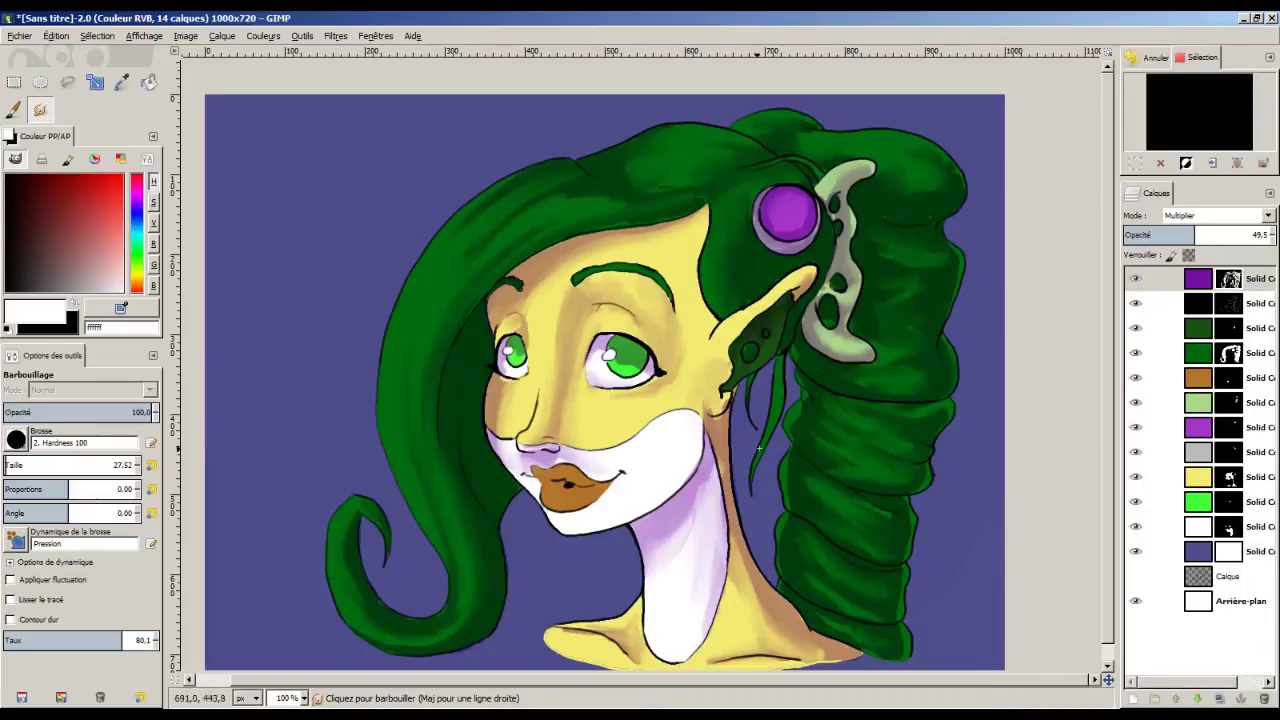
Paint green eyeshadow on both eyelids in the hair-green layer's mask and smudge it softly into the skin.
{"action": "left_click", "coordinate": [1228, 328]}
{"action": "left_click", "coordinate": [1228, 353]}
{"action": "key", "text": "p"}
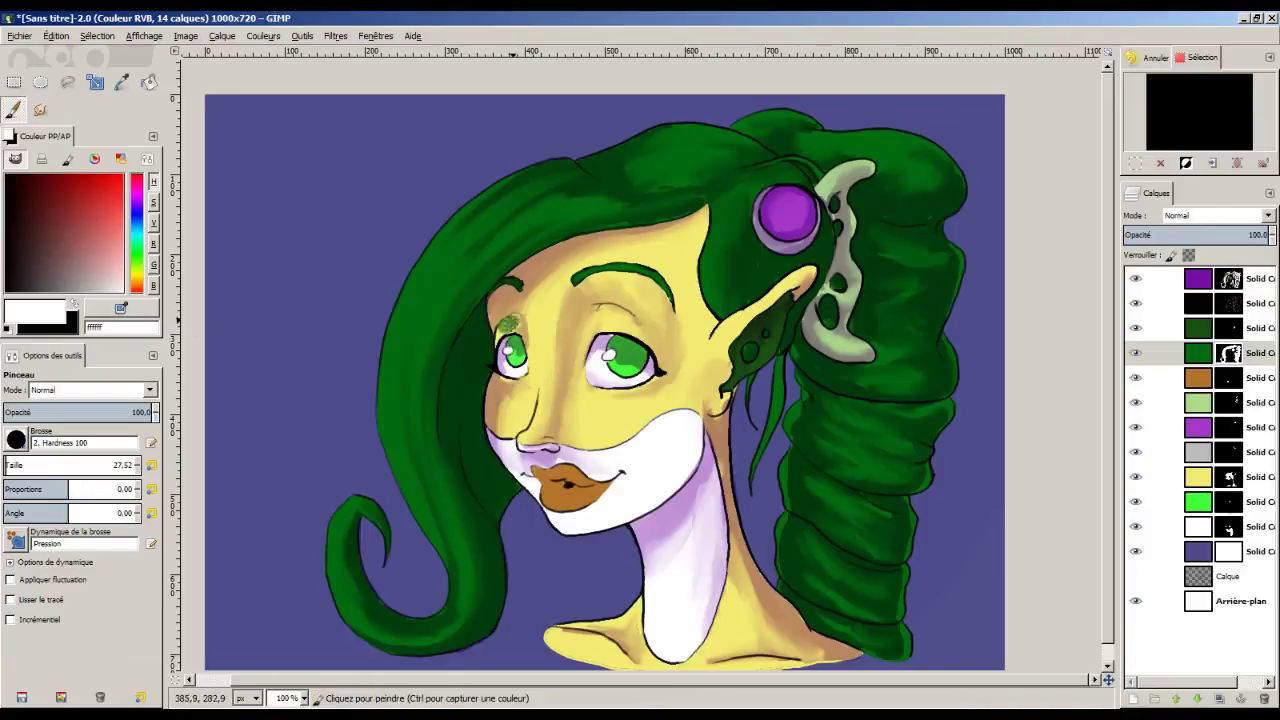
{"action": "left_click_drag", "start_coordinate": [503, 328], "coordinate": [517, 319]}
{"action": "mouse_move", "coordinate": [610, 317]}
{"action": "left_mouse_down"}
{"action": "mouse_move", "coordinate": [662, 320]}
{"action": "mouse_move", "coordinate": [600, 305]}
{"action": "left_mouse_up"}
{"action": "key", "text": "s"}
{"action": "mouse_move", "coordinate": [505, 320]}
{"action": "left_mouse_down"}
{"action": "mouse_move", "coordinate": [500, 300]}
{"action": "mouse_move", "coordinate": [528, 330]}
{"action": "left_mouse_up"}
{"action": "mouse_move", "coordinate": [617, 300]}
{"action": "left_mouse_down"}
{"action": "mouse_move", "coordinate": [665, 320]}
{"action": "mouse_move", "coordinate": [610, 300]}
{"action": "mouse_move", "coordinate": [600, 325]}
{"action": "mouse_move", "coordinate": [640, 328]}
{"action": "mouse_move", "coordinate": [645, 305]}
{"action": "mouse_move", "coordinate": [628, 290]}
{"action": "mouse_move", "coordinate": [660, 284]}
{"action": "left_mouse_up"}
{"action": "key", "text": "p"}
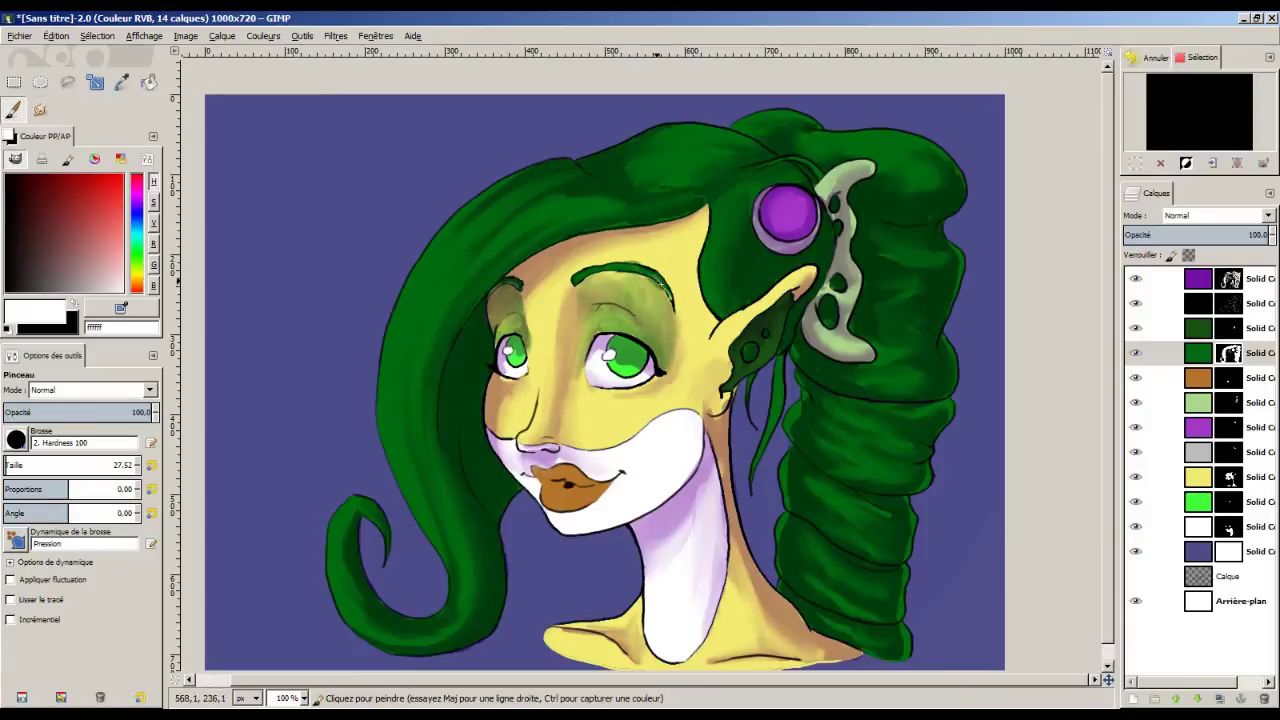
{"action": "key", "text": "x"}
{"action": "key", "text": "x"}
Return to the purple Multiply layer and smudge the shadows on the shoulders, neck and curled front lock.
{"action": "key", "text": "s"}
{"action": "key", "text": "Page_Up"}
{"action": "key", "text": "Page_Up"}
{"action": "key", "text": "Page_Up"}
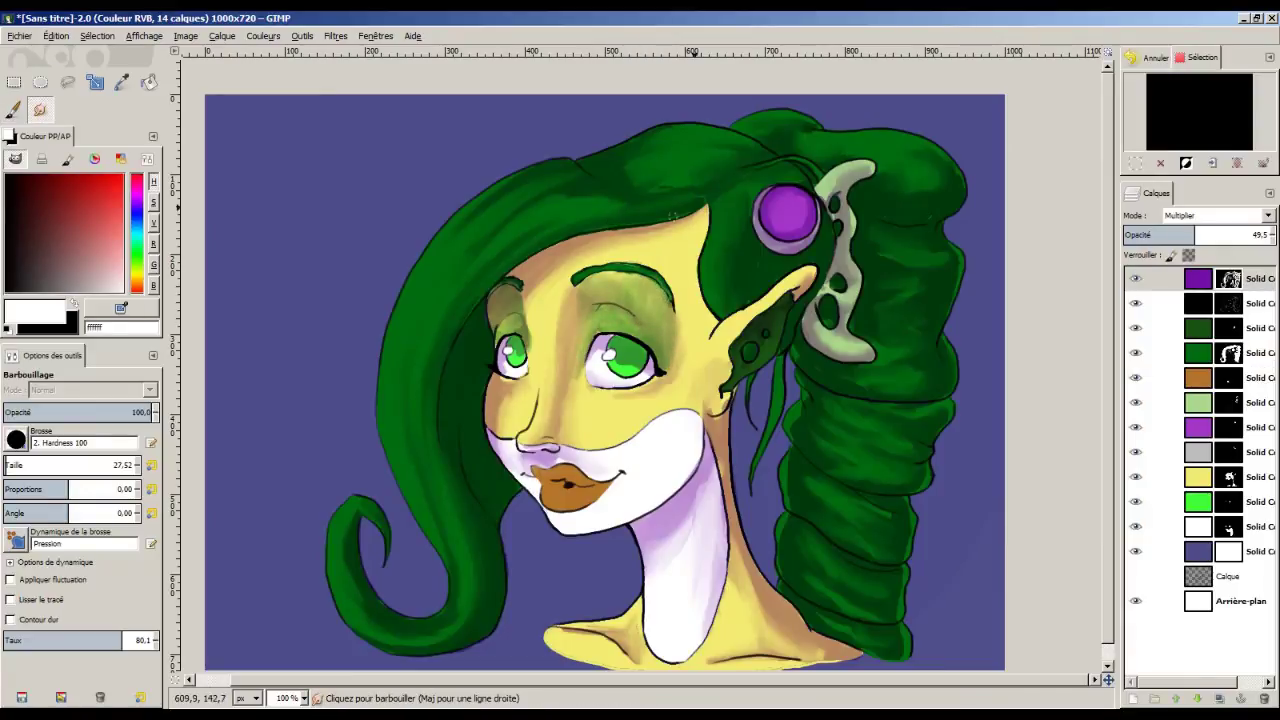
{"action": "mouse_move", "coordinate": [564, 632]}
{"action": "left_mouse_down"}
{"action": "mouse_move", "coordinate": [630, 626]}
{"action": "mouse_move", "coordinate": [649, 544]}
{"action": "mouse_move", "coordinate": [636, 528]}
{"action": "left_mouse_up"}
{"action": "mouse_move", "coordinate": [727, 420]}
{"action": "left_mouse_down"}
{"action": "mouse_move", "coordinate": [779, 593]}
{"action": "mouse_move", "coordinate": [857, 658]}
{"action": "left_mouse_up"}
{"action": "left_click_drag", "start_coordinate": [494, 640], "coordinate": [503, 529]}
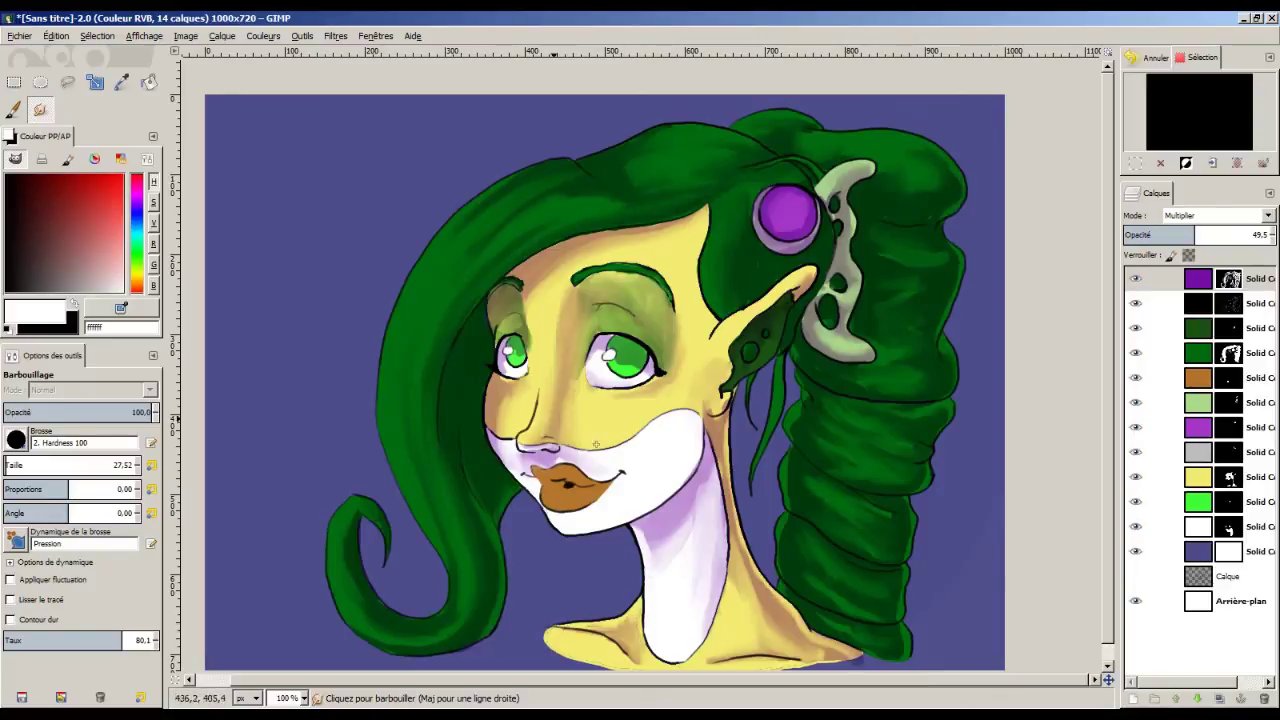
{"action": "key", "text": "x"}
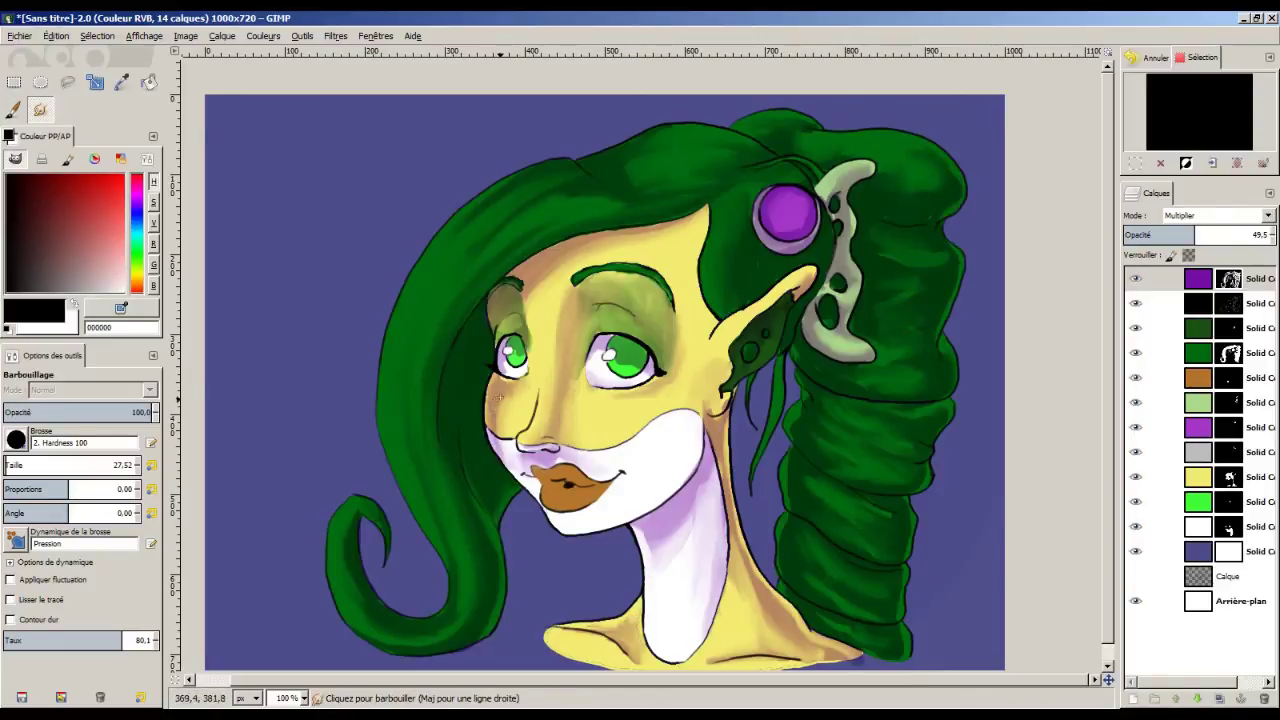
{"action": "key", "text": "x"}
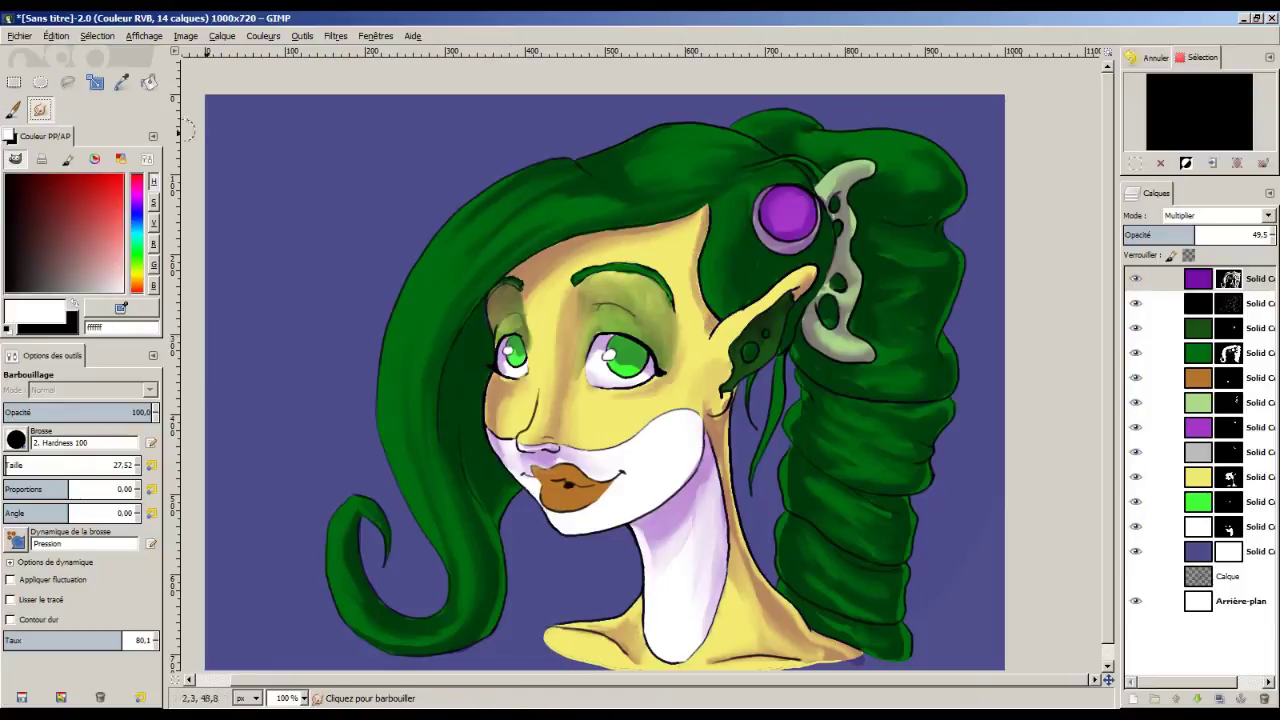
Paint and smudge shadows on the lips and chin, and deepen the shading inside the ear with the 7.52 brush.
{"action": "key", "text": "p"}
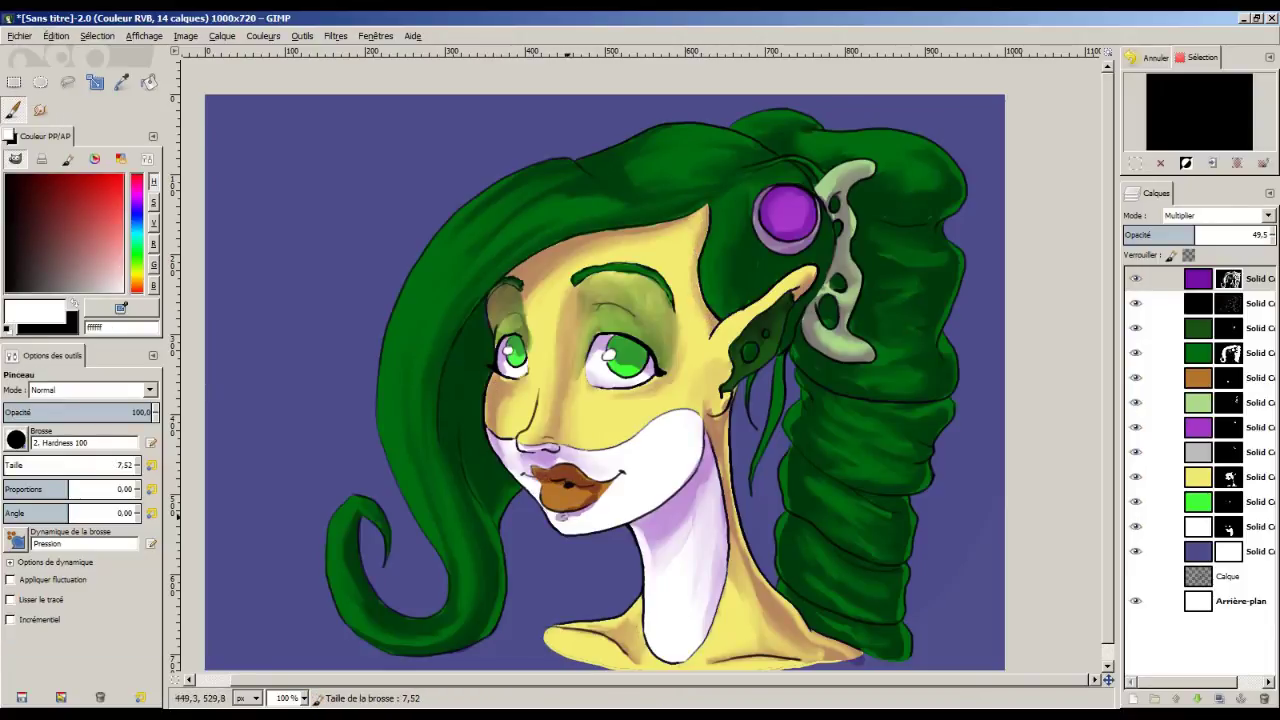
{"action": "key", "text": "s"}
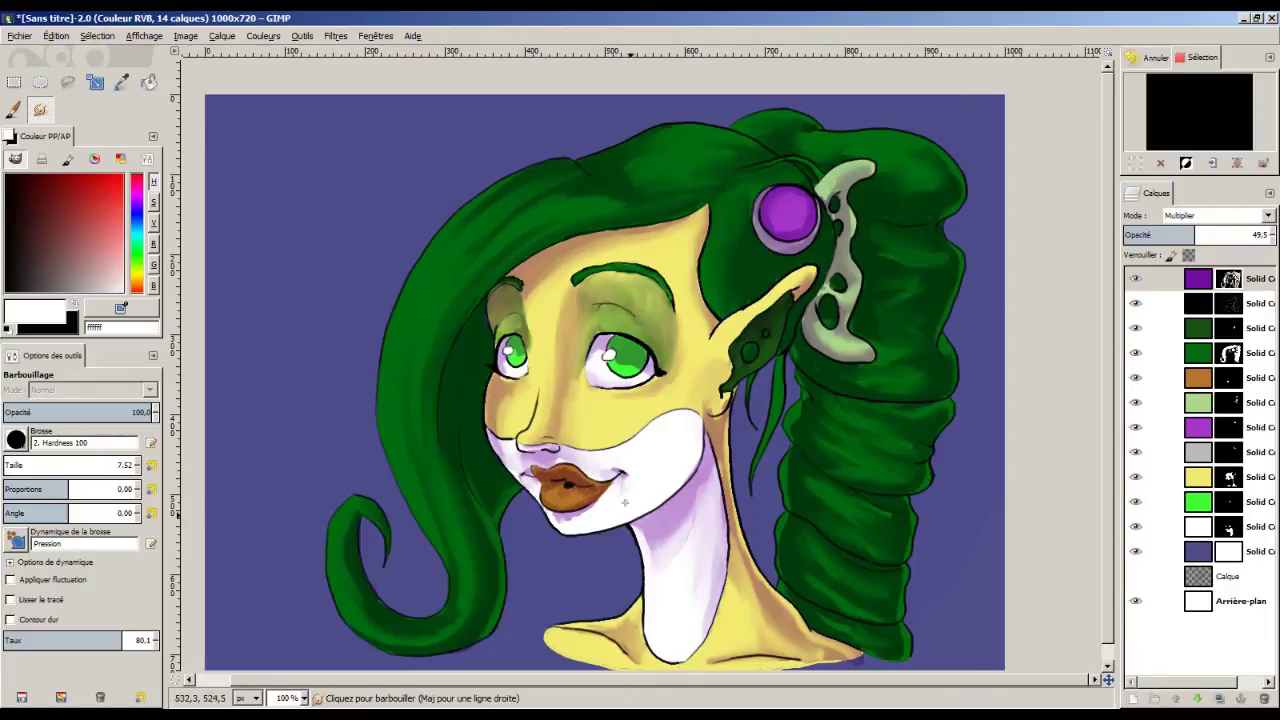
{"action": "left_click_drag", "start_coordinate": [704, 495], "coordinate": [686, 487]}
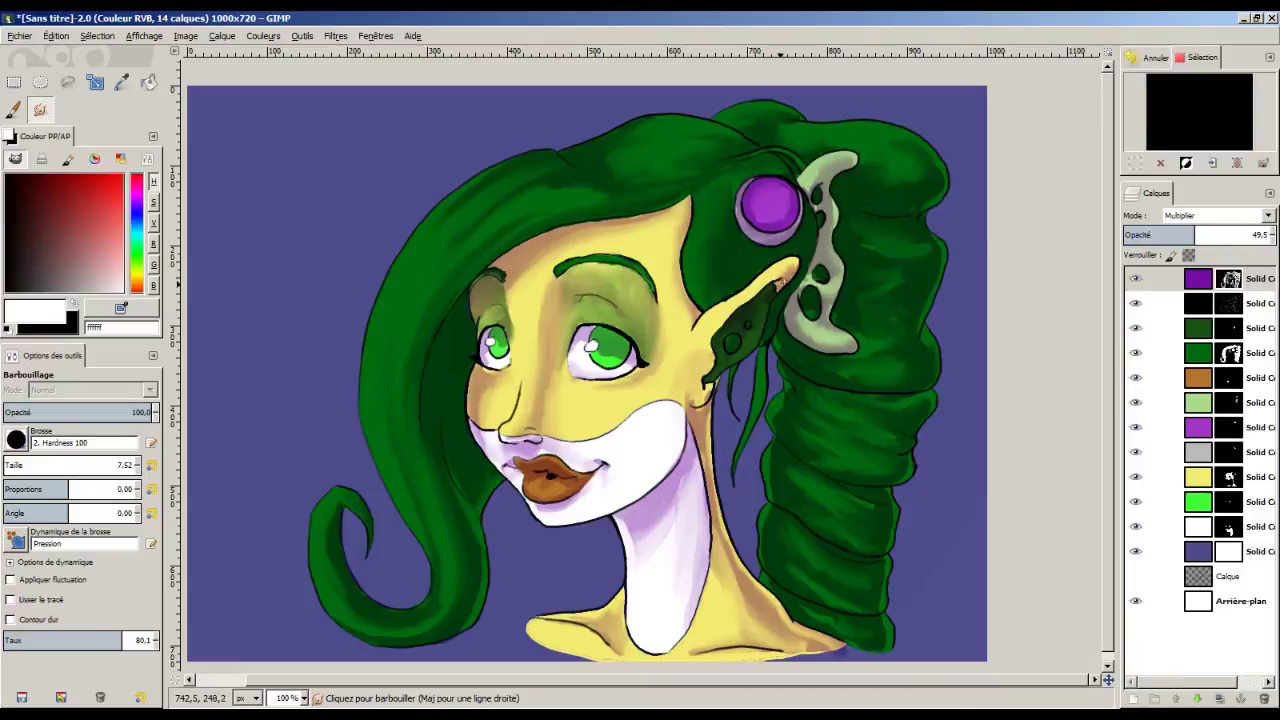
{"action": "key", "text": "p"}
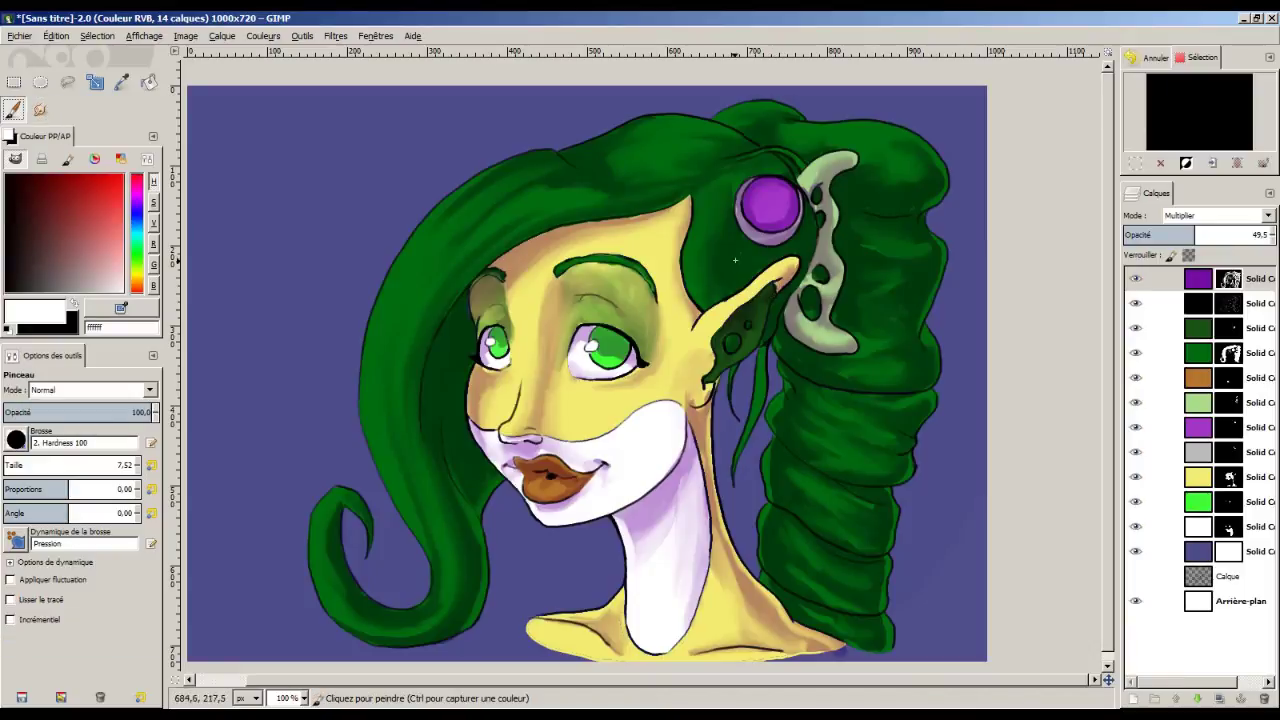
{"action": "left_click_drag", "start_coordinate": [777, 288], "coordinate": [750, 383]}
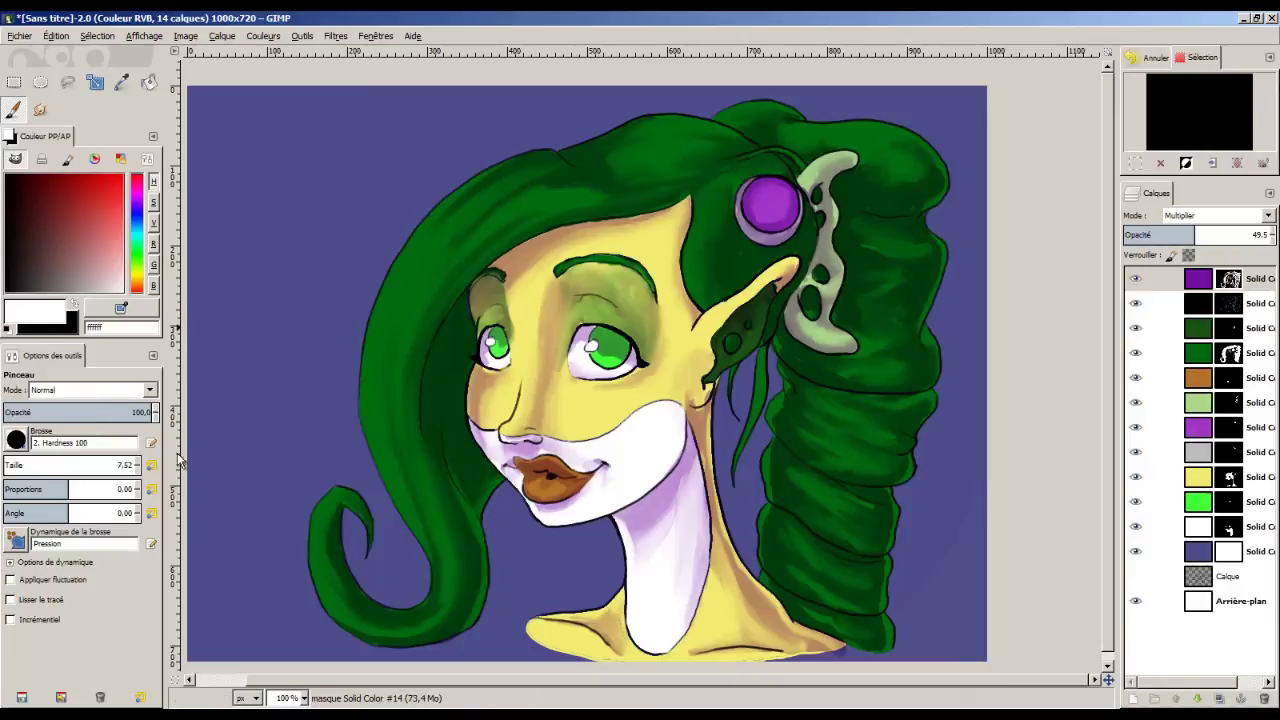
Add a masked solid colour layer in pale yellow fff7b7 at the top of the stack and set its mode to Superposer (Overlay).
{"action": "left_click", "coordinate": [138, 280]}
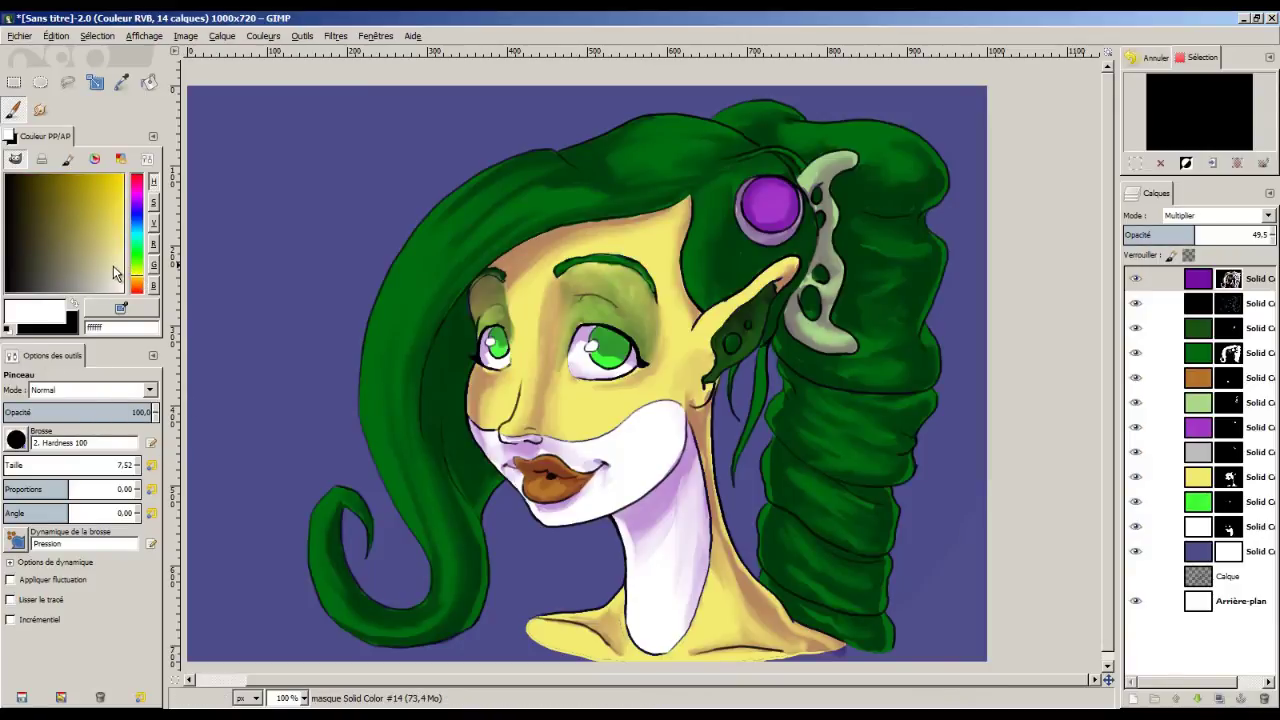
{"action": "mouse_move", "coordinate": [118, 261]}
{"action": "left_mouse_down"}
{"action": "mouse_move", "coordinate": [133, 257]}
{"action": "mouse_move", "coordinate": [140, 272]}
{"action": "left_mouse_up"}
{"action": "left_click", "coordinate": [194, 38]}
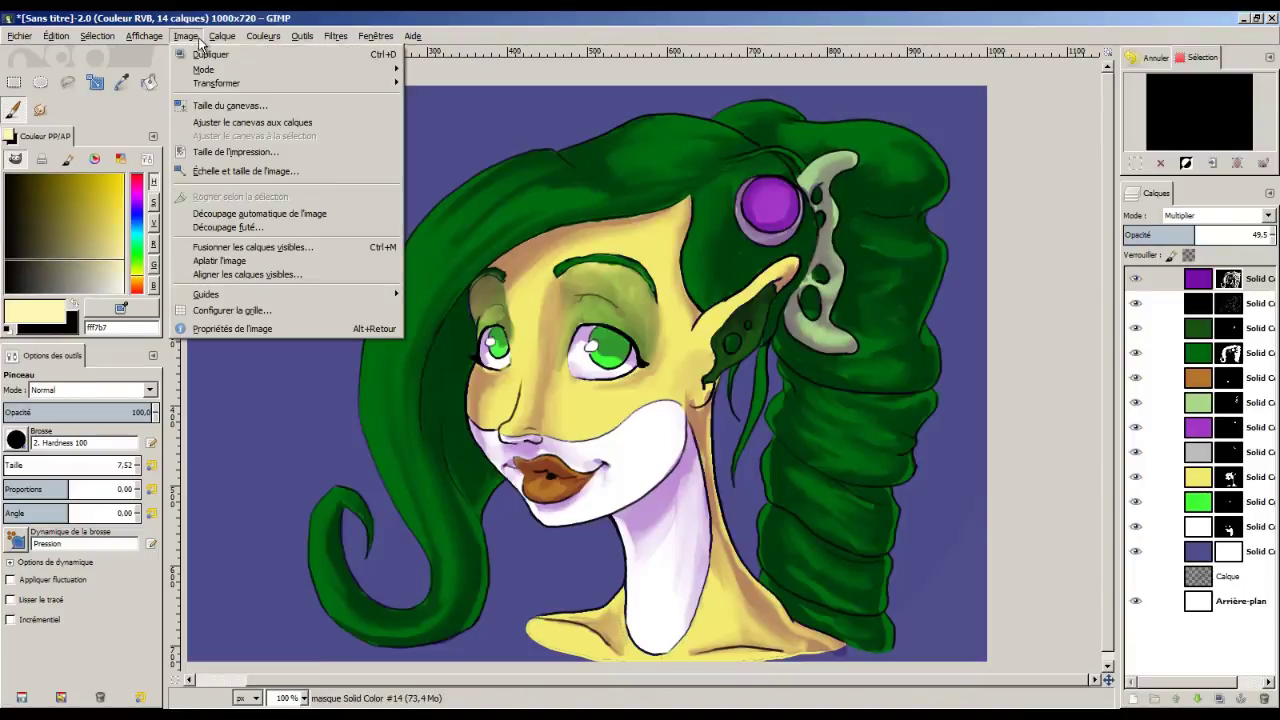
{"action": "mouse_move", "coordinate": [222, 36]}
{"action": "left_click", "coordinate": [294, 337]}
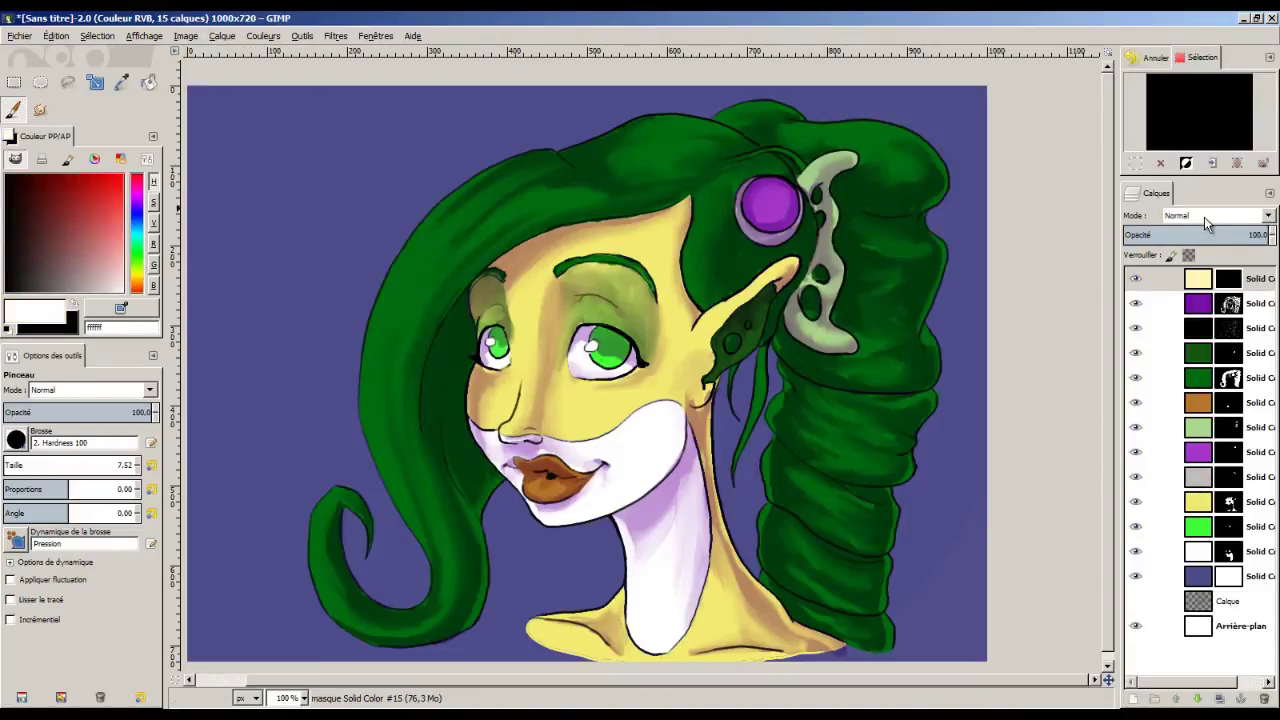
{"action": "left_click", "coordinate": [1205, 222]}
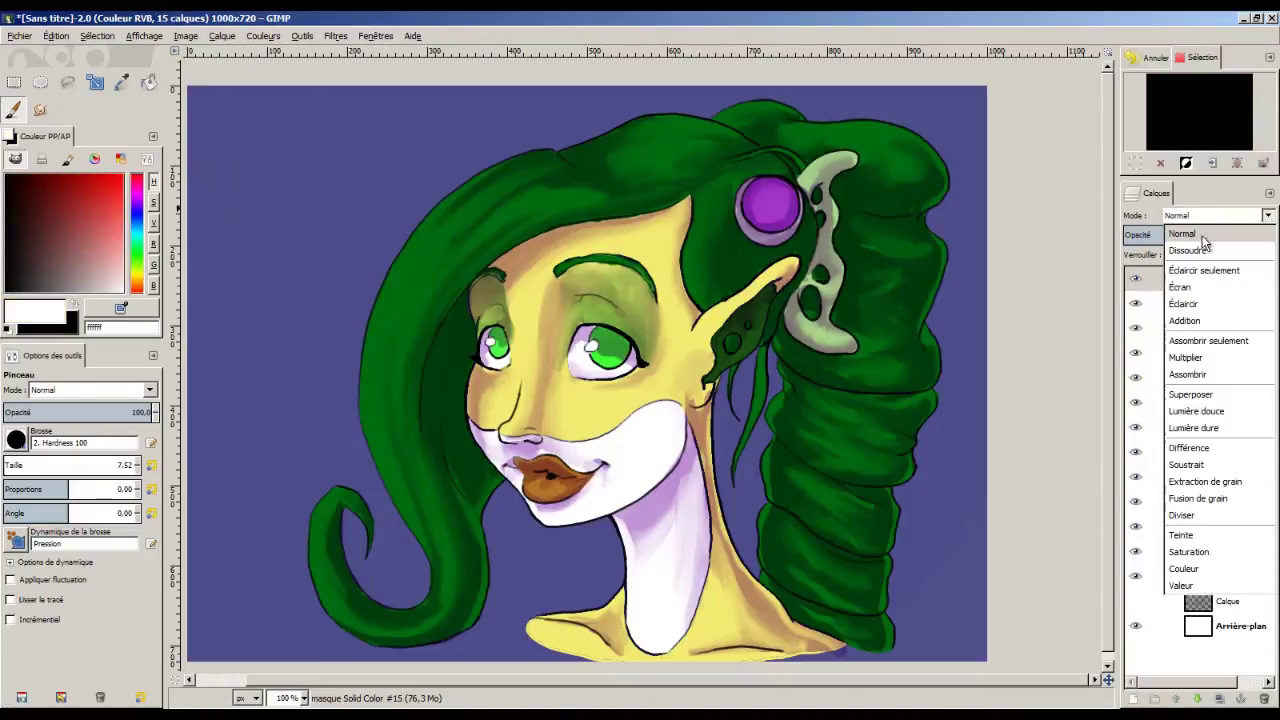
{"action": "left_click", "coordinate": [1218, 398]}
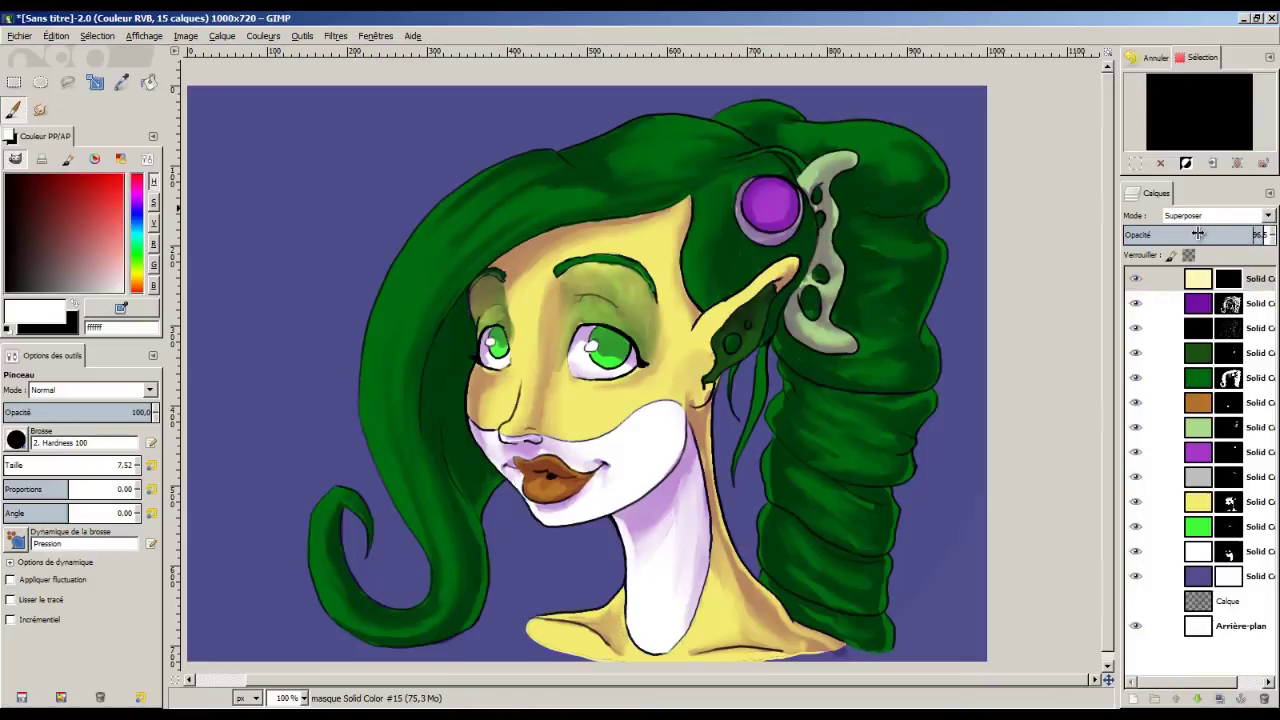
Set the pale yellow layer's opacity to 87.4 and paint highlights on the face, neck and shoulders in its mask with brush size 17.52.
{"action": "left_click_drag", "start_coordinate": [1198, 234], "coordinate": [1218, 234]}
{"action": "left_click", "coordinate": [1222, 287]}
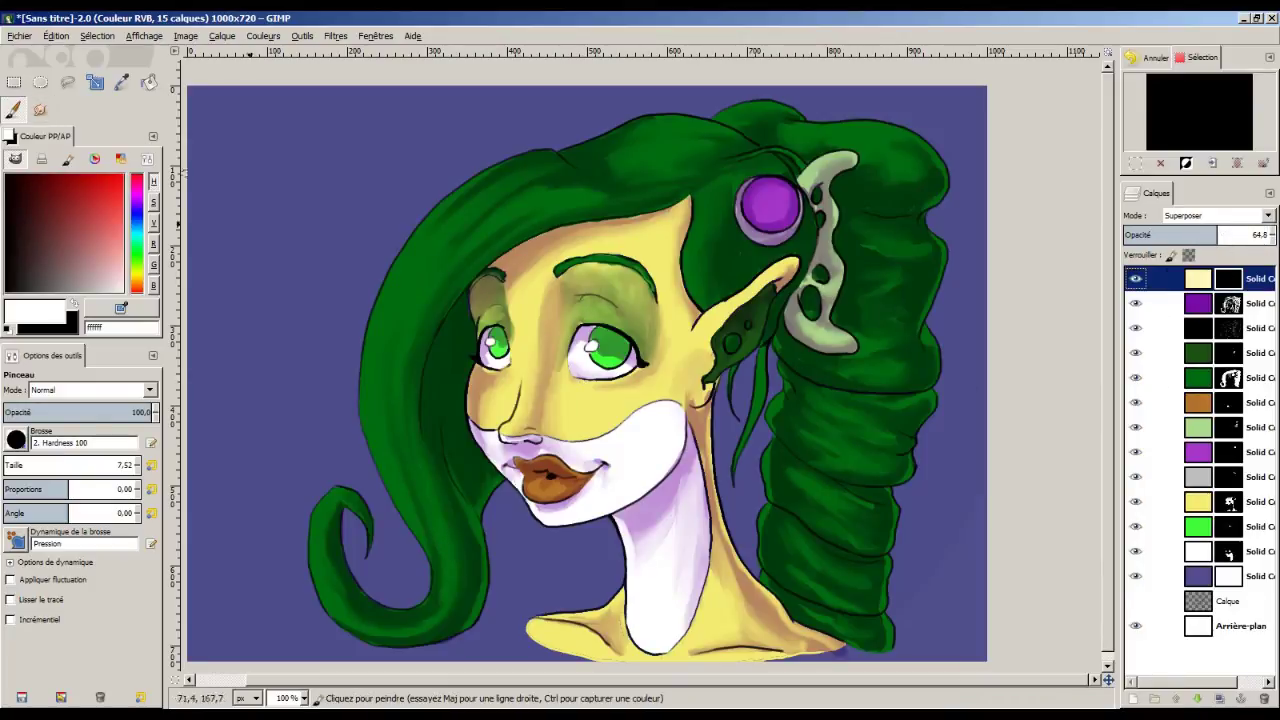
{"action": "key", "text": "plus"}
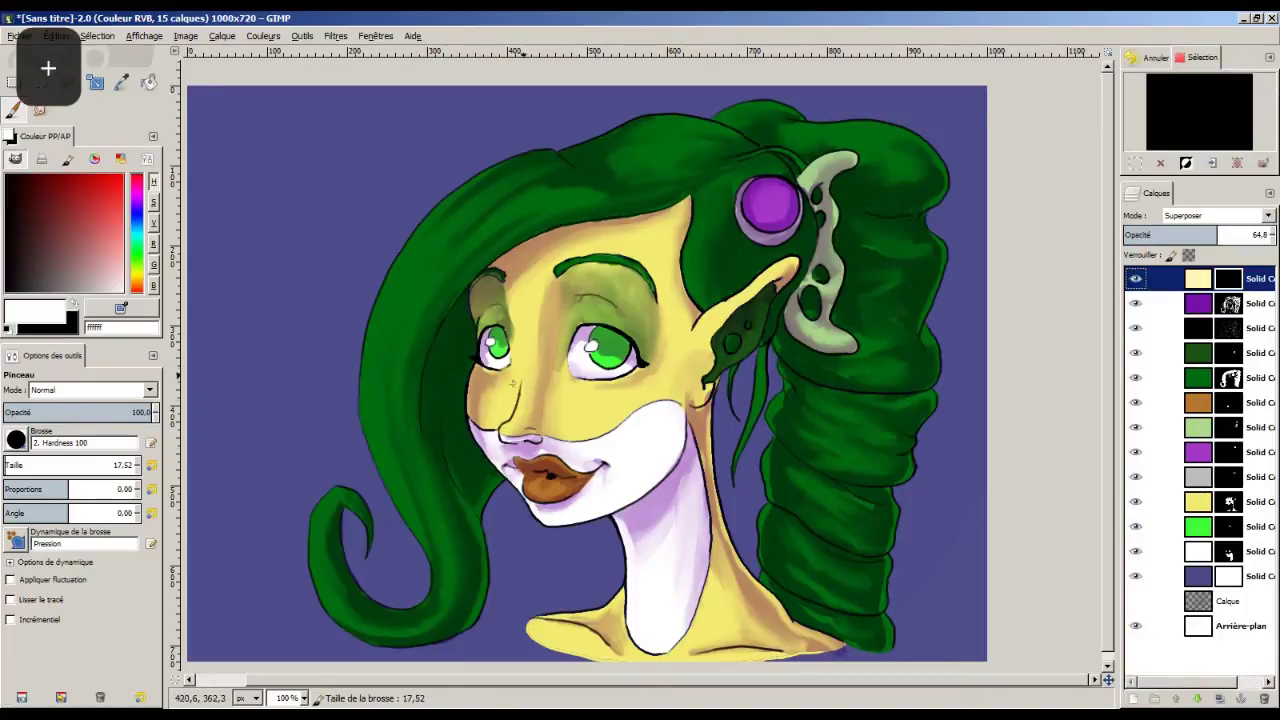
{"action": "left_click", "coordinate": [1249, 233]}
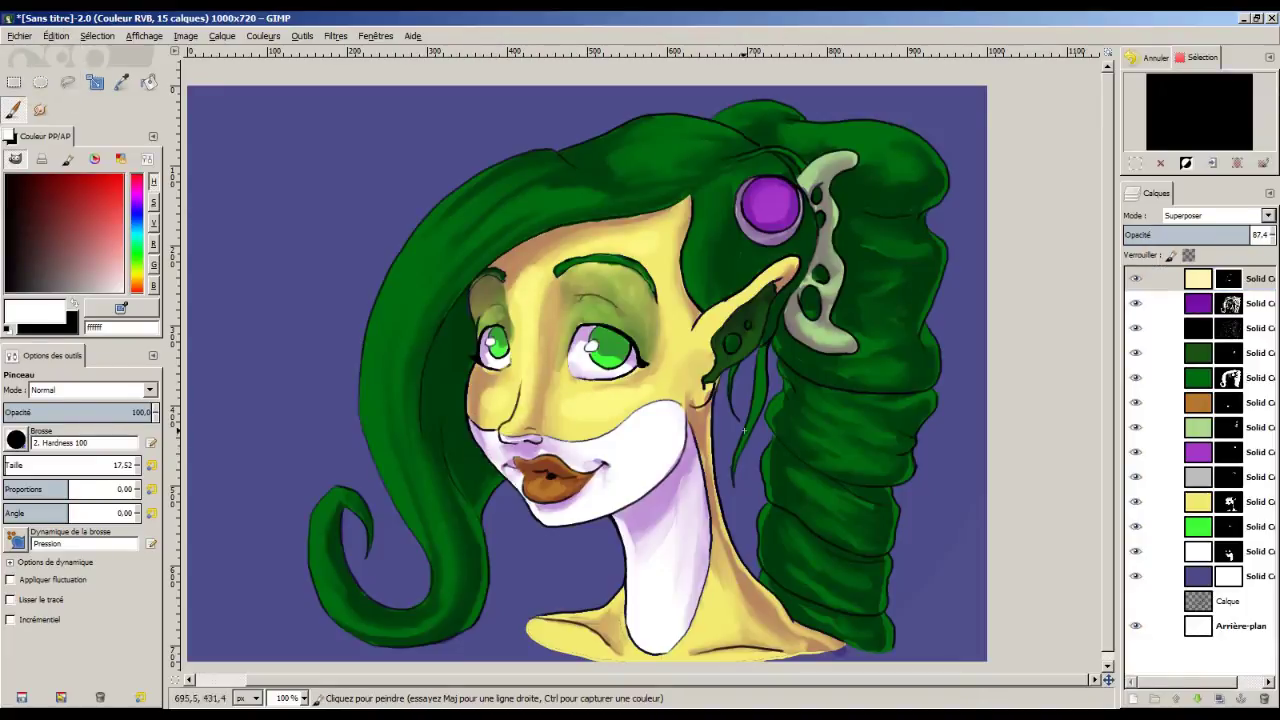
{"action": "left_click_drag", "start_coordinate": [713, 591], "coordinate": [735, 638]}
{"action": "left_click_drag", "start_coordinate": [589, 629], "coordinate": [545, 652]}
{"action": "left_click_drag", "start_coordinate": [711, 660], "coordinate": [763, 652]}
Paint pale yellow highlights along the front sweep of hair and the outer edge of the curled lock.
{"action": "left_click_drag", "start_coordinate": [455, 203], "coordinate": [389, 311]}
{"action": "left_click_drag", "start_coordinate": [546, 205], "coordinate": [423, 335]}
{"action": "left_click_drag", "start_coordinate": [386, 293], "coordinate": [374, 351]}
{"action": "left_click_drag", "start_coordinate": [316, 502], "coordinate": [321, 562]}
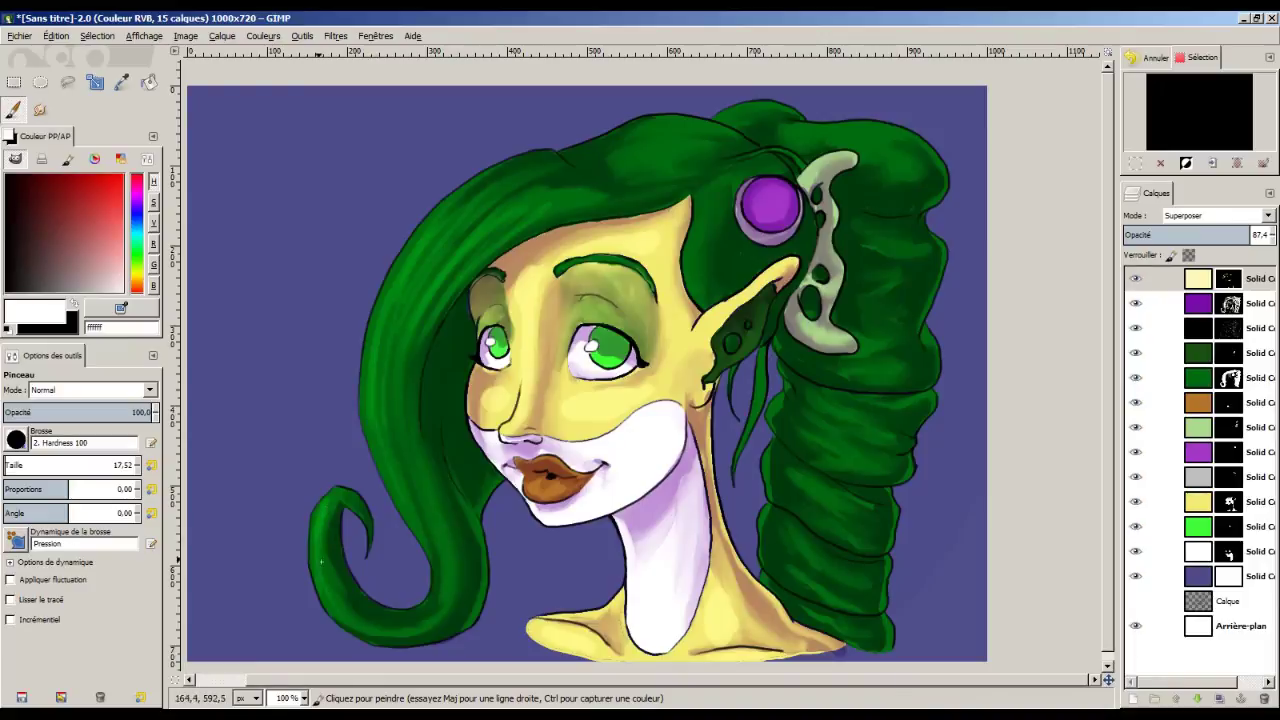
Highlight the purple ball, the bone ornament, the hair around them and the upper edge of the ear.
{"action": "left_click_drag", "start_coordinate": [754, 190], "coordinate": [780, 200]}
{"action": "left_click_drag", "start_coordinate": [832, 160], "coordinate": [806, 178]}
{"action": "left_click_drag", "start_coordinate": [884, 132], "coordinate": [820, 140]}
{"action": "left_click_drag", "start_coordinate": [692, 205], "coordinate": [694, 300]}
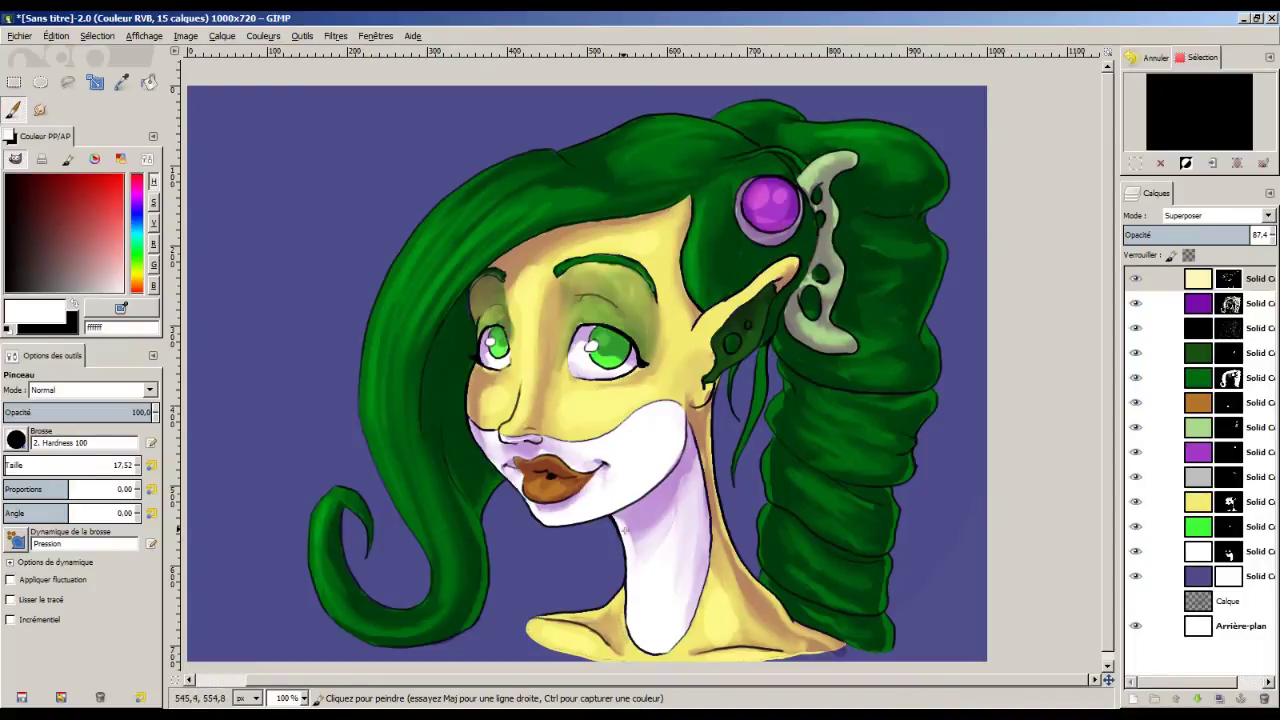
{"action": "left_click_drag", "start_coordinate": [790, 262], "coordinate": [752, 300]}
Add longer highlight strands to the front hair and lighten the inner edge of the ponytail's rolls.
{"action": "left_click_drag", "start_coordinate": [420, 398], "coordinate": [366, 538]}
{"action": "left_click_drag", "start_coordinate": [392, 282], "coordinate": [366, 410]}
{"action": "left_click_drag", "start_coordinate": [530, 160], "coordinate": [395, 275]}
{"action": "left_click_drag", "start_coordinate": [600, 125], "coordinate": [668, 150]}
{"action": "left_click_drag", "start_coordinate": [765, 572], "coordinate": [775, 532]}
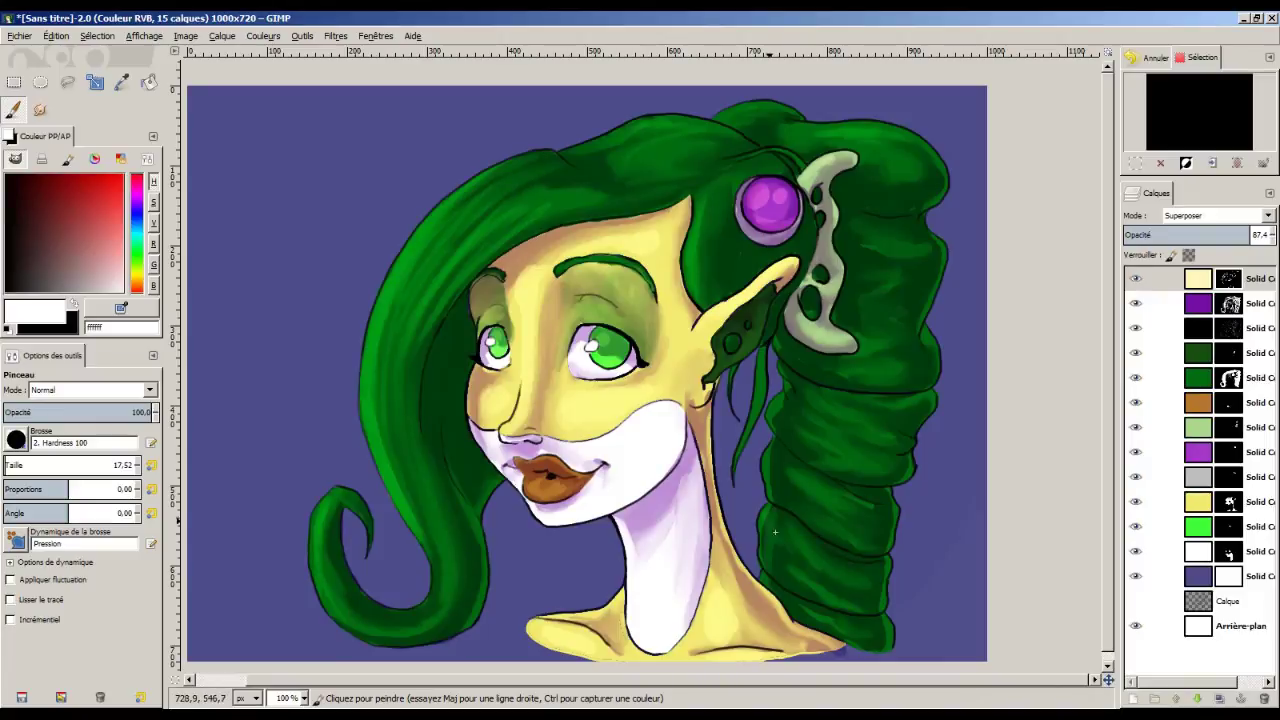
{"action": "left_click_drag", "start_coordinate": [776, 452], "coordinate": [770, 502]}
{"action": "left_click_drag", "start_coordinate": [782, 368], "coordinate": [790, 422]}
{"action": "left_click_drag", "start_coordinate": [790, 556], "coordinate": [780, 606]}
Refine the highlights on the curled tip of the front lock and along the rim of the purple ball ornament.
{"action": "key", "text": "x"}
{"action": "key", "text": "x"}
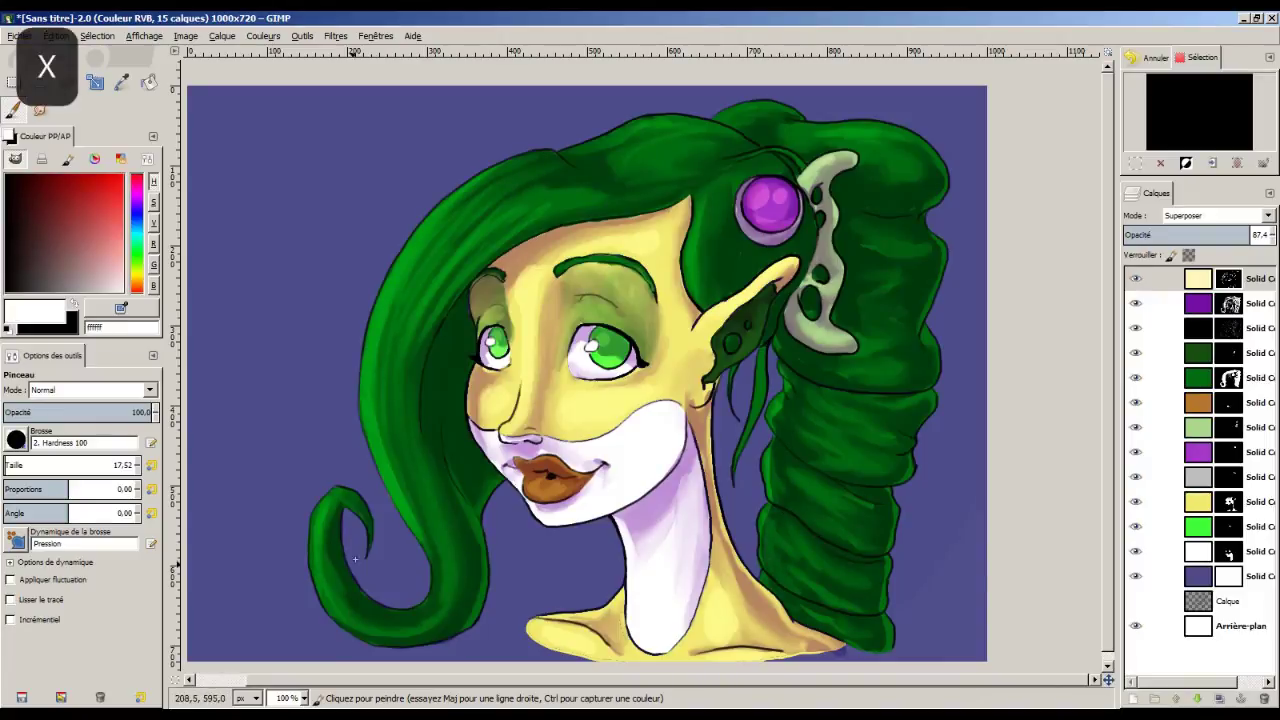
{"action": "left_click_drag", "start_coordinate": [335, 490], "coordinate": [312, 575]}
{"action": "left_click_drag", "start_coordinate": [368, 502], "coordinate": [346, 534]}
{"action": "key", "text": "x"}
{"action": "key", "text": "x"}
{"action": "left_click_drag", "start_coordinate": [752, 204], "coordinate": [738, 234]}
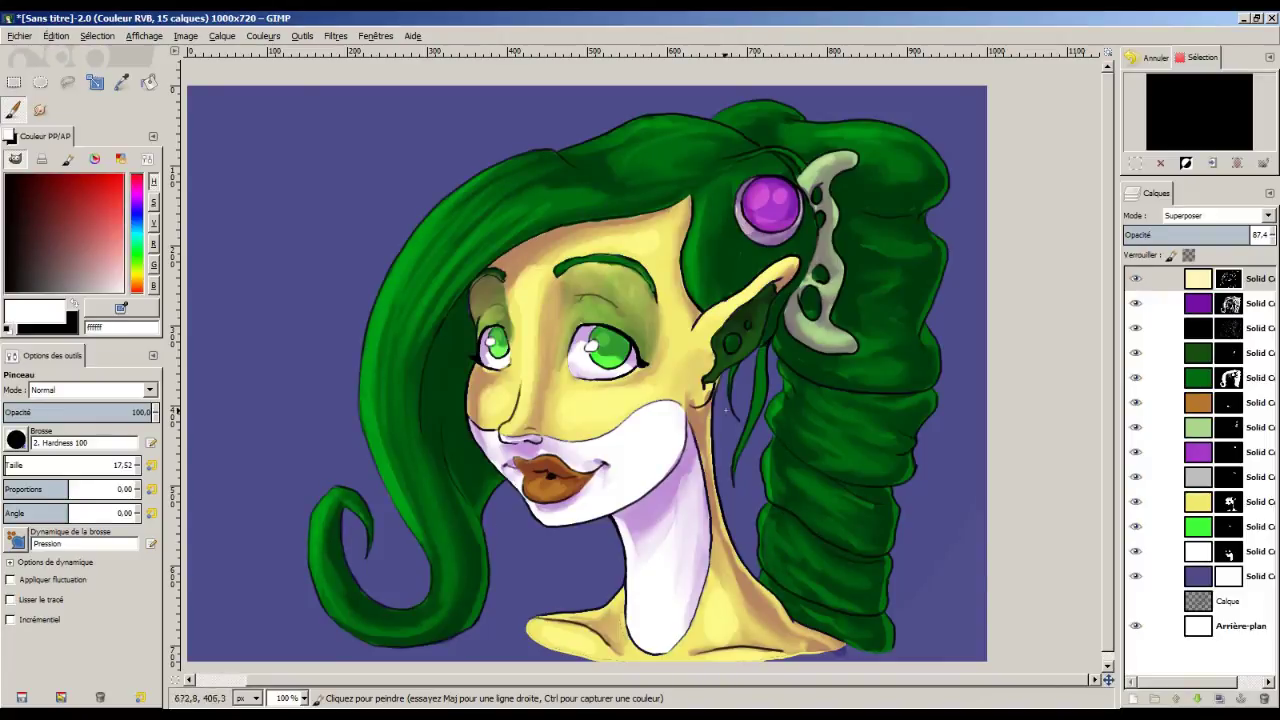
Add a masked white solid colour layer in Normal mode and paint bright shine strokes on the front hair.
{"action": "key", "text": "ctrl+shift+n"}
{"action": "left_click_drag", "start_coordinate": [372, 340], "coordinate": [460, 204]}
{"action": "mouse_move", "coordinate": [430, 300]}
{"action": "left_mouse_down"}
{"action": "mouse_move", "coordinate": [478, 230]}
{"action": "mouse_move", "coordinate": [466, 242]}
{"action": "left_mouse_up"}
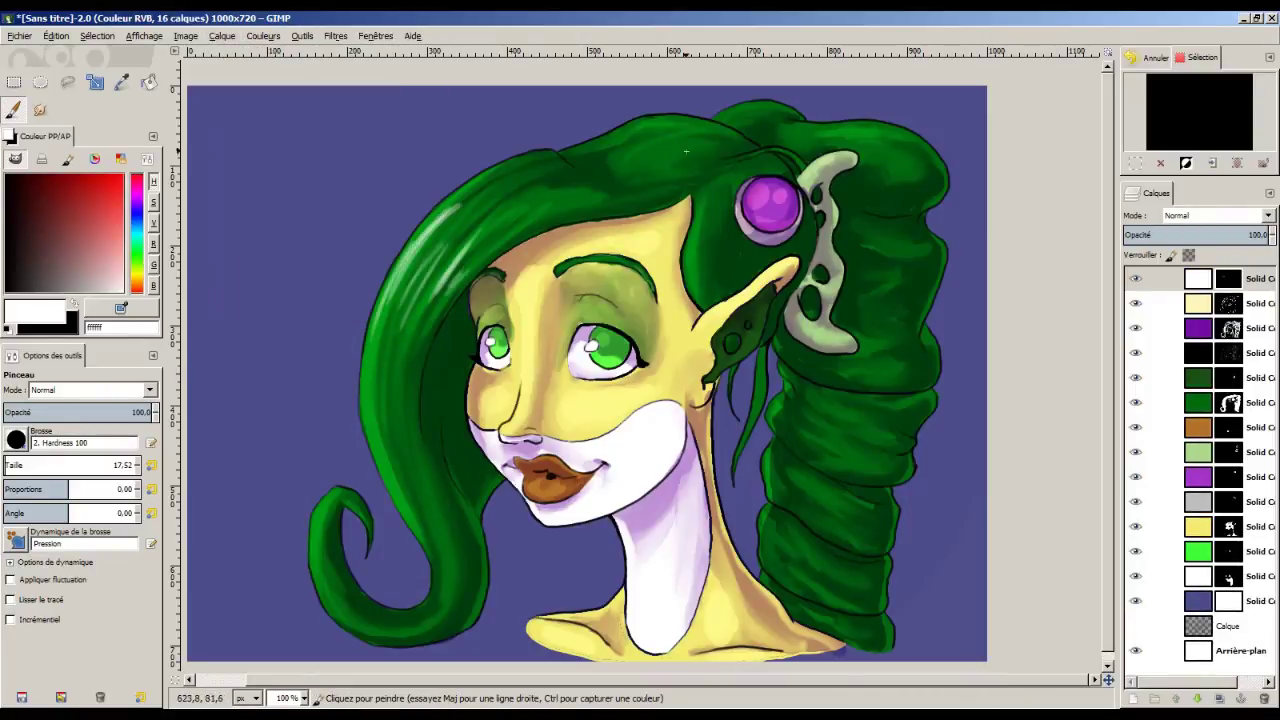
Reduce the brush size to 1.00 and paint small white glints on the lips, eyes and purple ball.
{"action": "key", "text": "bracketleft"}
{"action": "key", "text": "bracketleft"}
{"action": "key", "text": "bracketleft"}
{"action": "key", "text": "bracketleft"}
{"action": "key", "text": "bracketleft"}
{"action": "key", "text": "bracketleft"}
{"action": "key", "text": "bracketleft"}
{"action": "key", "text": "bracketleft"}
{"action": "key", "text": "bracketleft"}
{"action": "key", "text": "bracketleft"}
{"action": "key", "text": "bracketleft"}
{"action": "key", "text": "bracketleft"}
{"action": "key", "text": "bracketleft"}
{"action": "key", "text": "bracketleft"}
{"action": "key", "text": "bracketleft"}
{"action": "key", "text": "bracketleft"}
{"action": "key", "text": "bracketleft"}
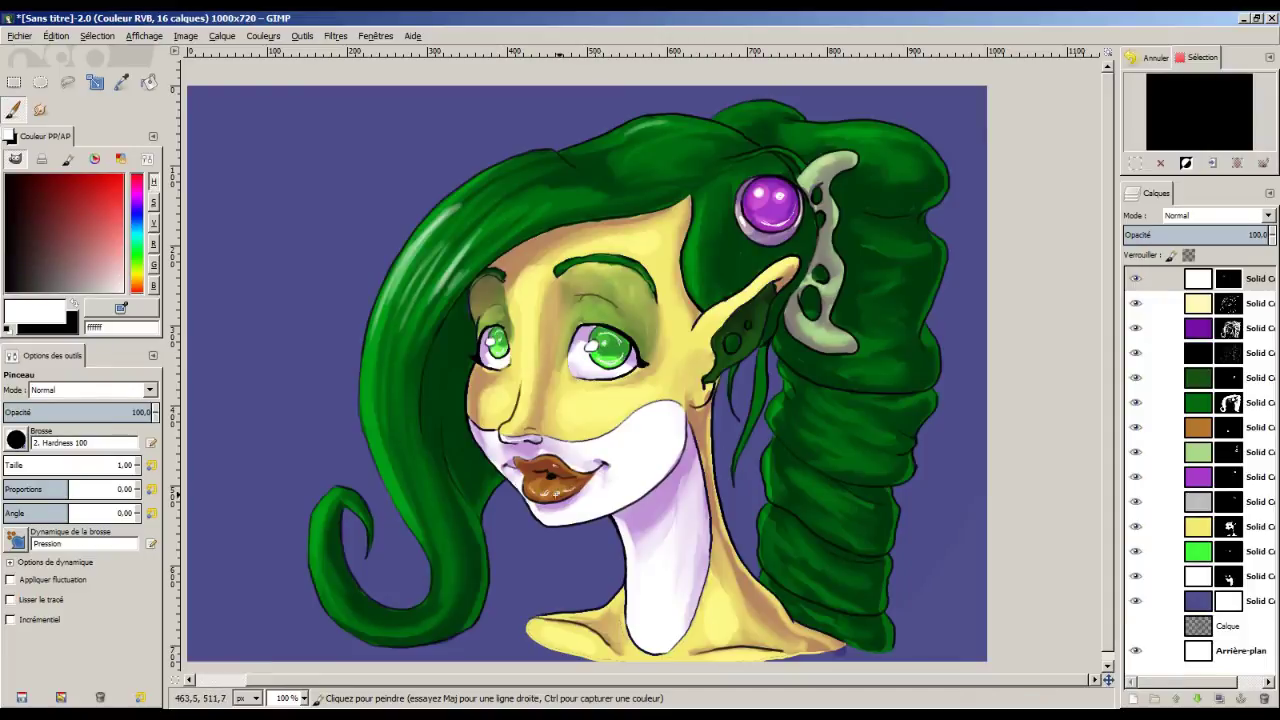
Paint white highlights on the cheek and hair edge at brush size 8.00, undoing the last stroke on the curled lock.
{"action": "key", "text": "s"}
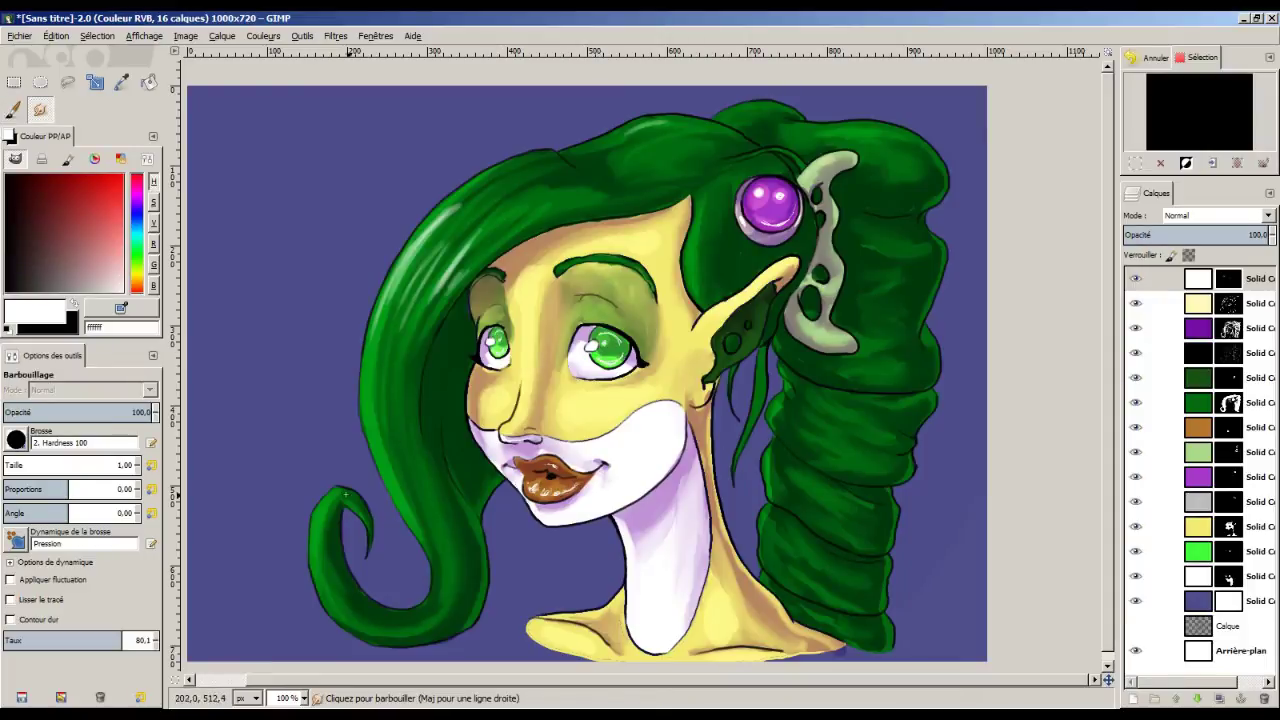
{"action": "key", "text": "p"}
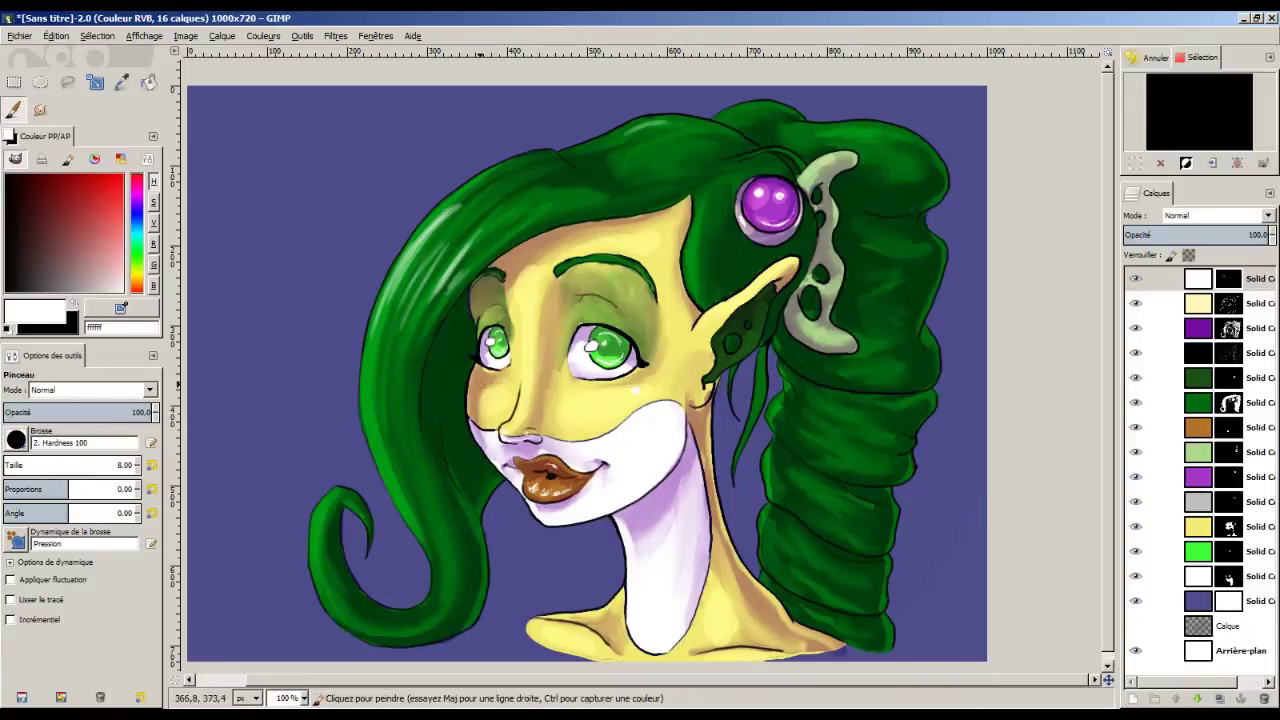
{"action": "left_click_drag", "start_coordinate": [366, 385], "coordinate": [392, 282]}
{"action": "left_click_drag", "start_coordinate": [318, 548], "coordinate": [328, 508]}
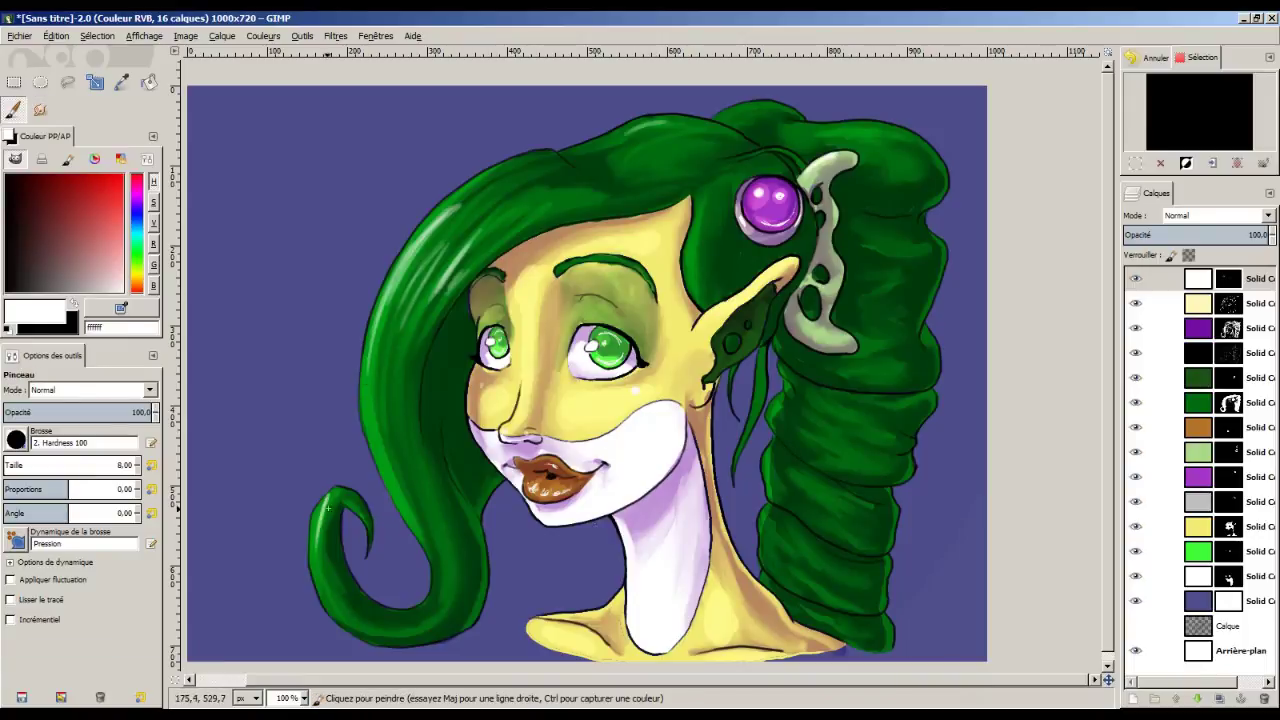
{"action": "key", "text": "ctrl+z"}
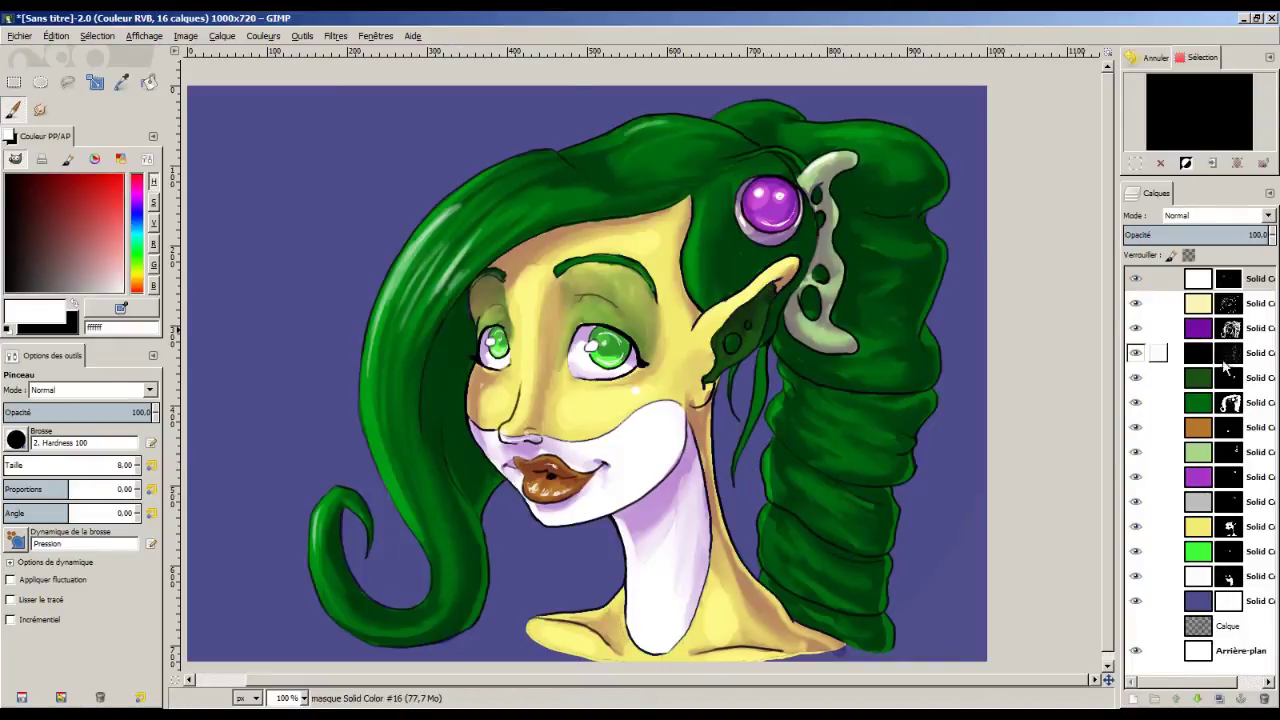
Smudge the eyeshadow in the hair-green layer's mask with the 2. Hardness 050 brush, hiding and showing the layer to check it.
{"action": "key", "text": "s"}
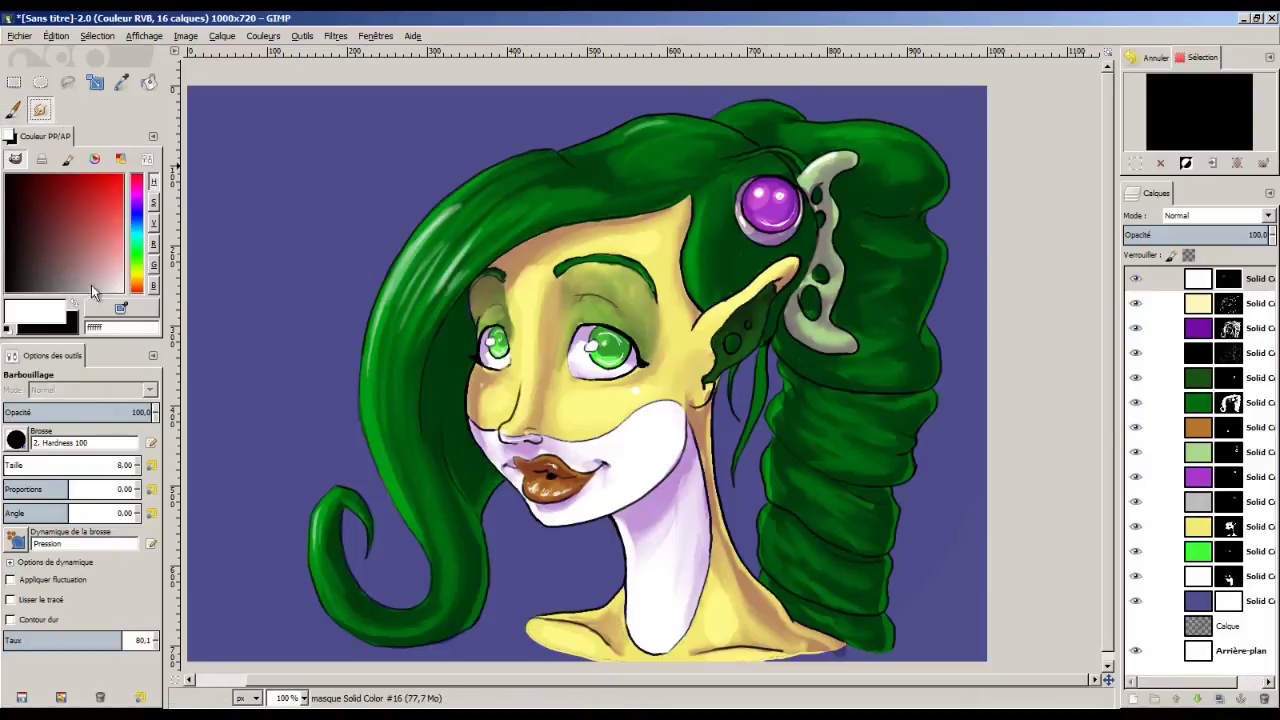
{"action": "left_click", "coordinate": [30, 443]}
{"action": "left_click", "coordinate": [21, 486]}
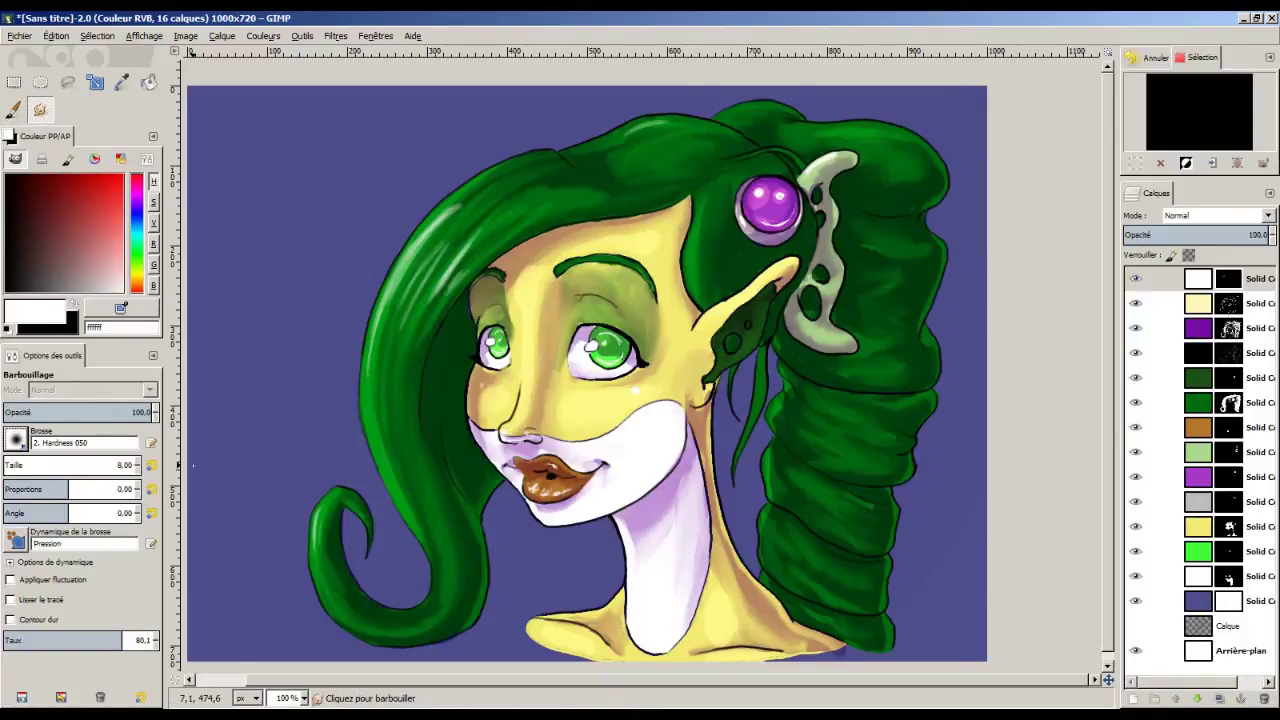
{"action": "left_click", "coordinate": [1232, 408]}
{"action": "left_click", "coordinate": [1232, 380]}
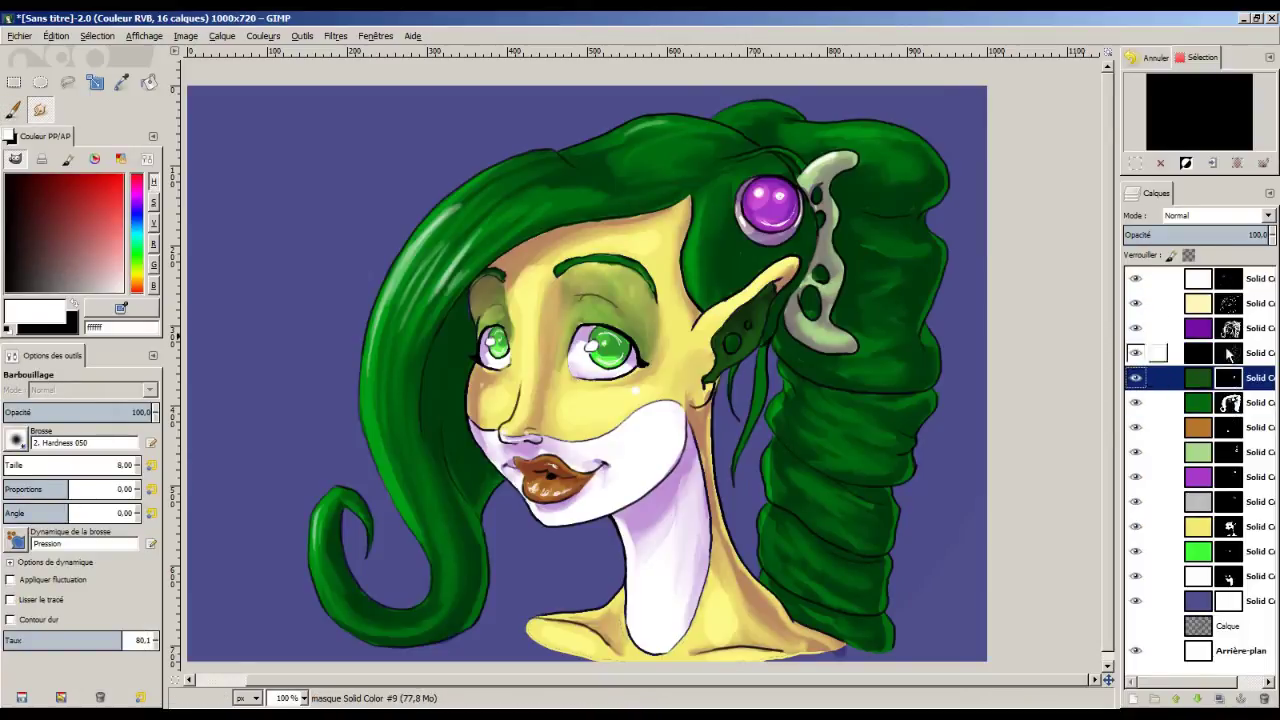
{"action": "left_click", "coordinate": [1231, 404]}
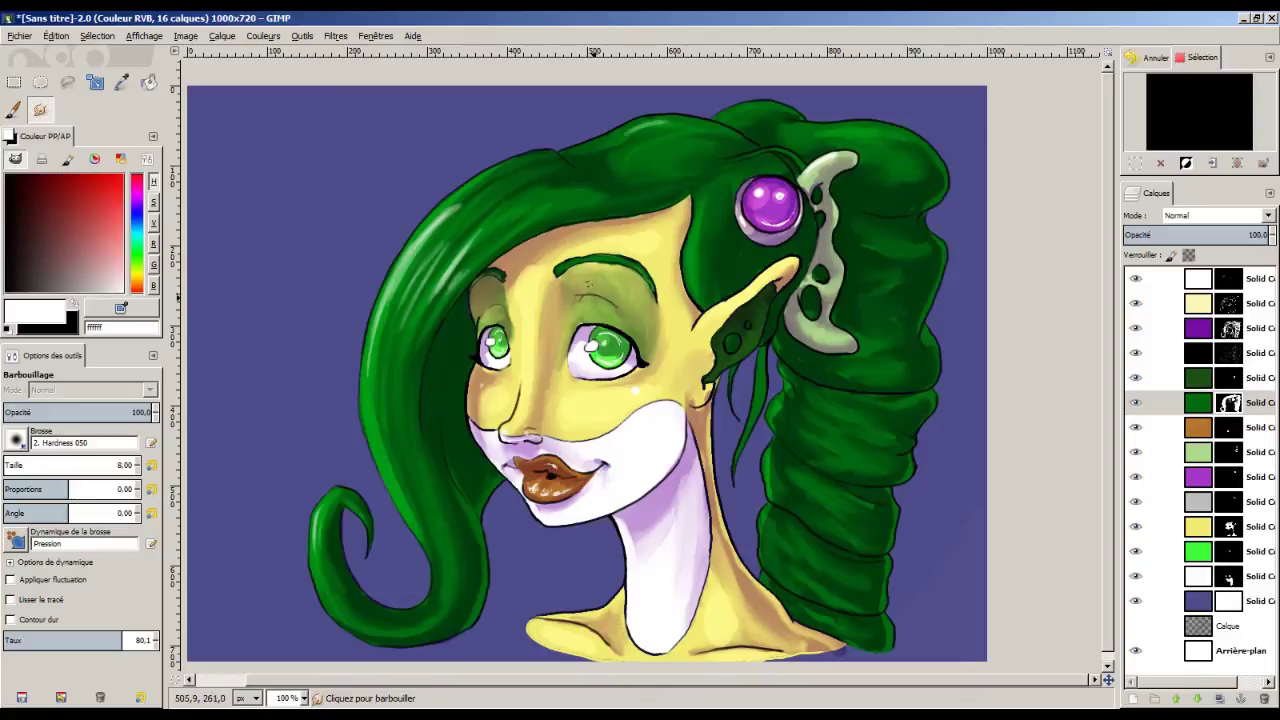
{"action": "left_click", "coordinate": [1135, 403]}
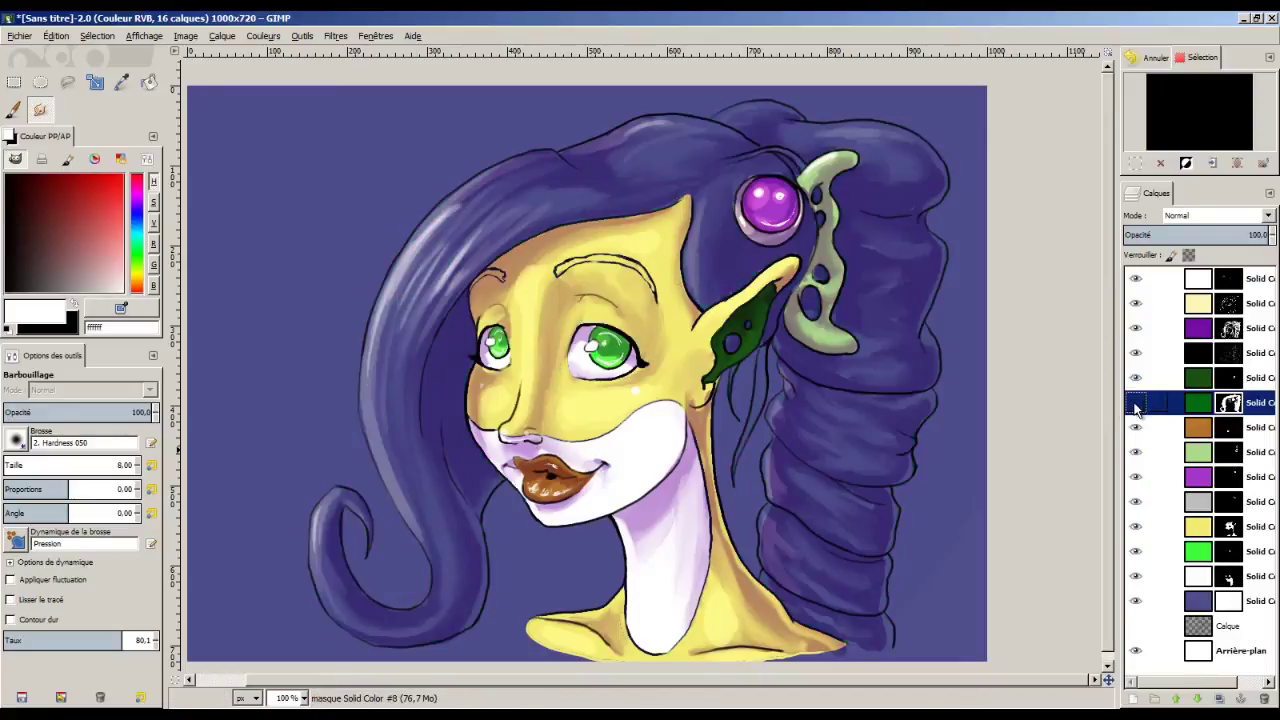
{"action": "left_click", "coordinate": [1135, 403]}
Smudge the eyelid shading in the purple Multiply layer's mask with brush size 28.00.
{"action": "left_click", "coordinate": [1230, 338]}
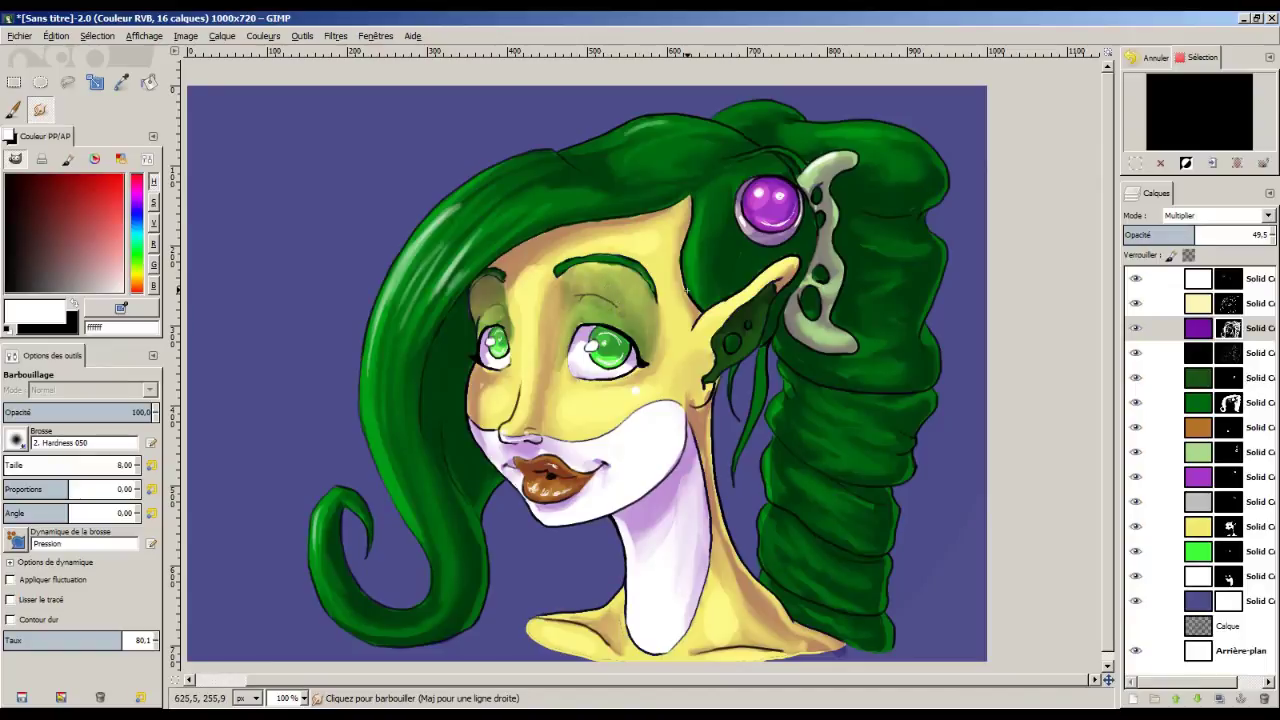
{"action": "key", "text": "plus"}
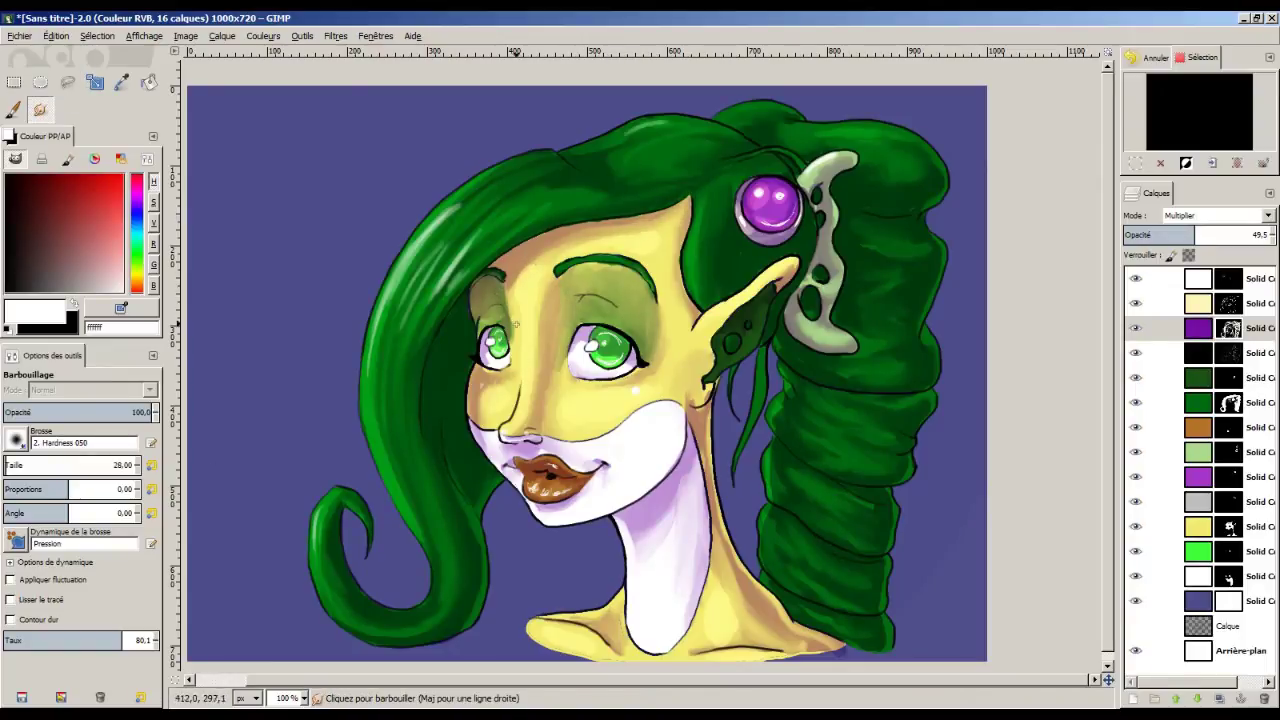
{"action": "key", "text": "Page_Down"}
{"action": "key", "text": "Page_Down"}
{"action": "key", "text": "Page_Down"}
{"action": "key", "text": "Page_Up"}
{"action": "key", "text": "Page_Up"}
{"action": "key", "text": "Page_Up"}
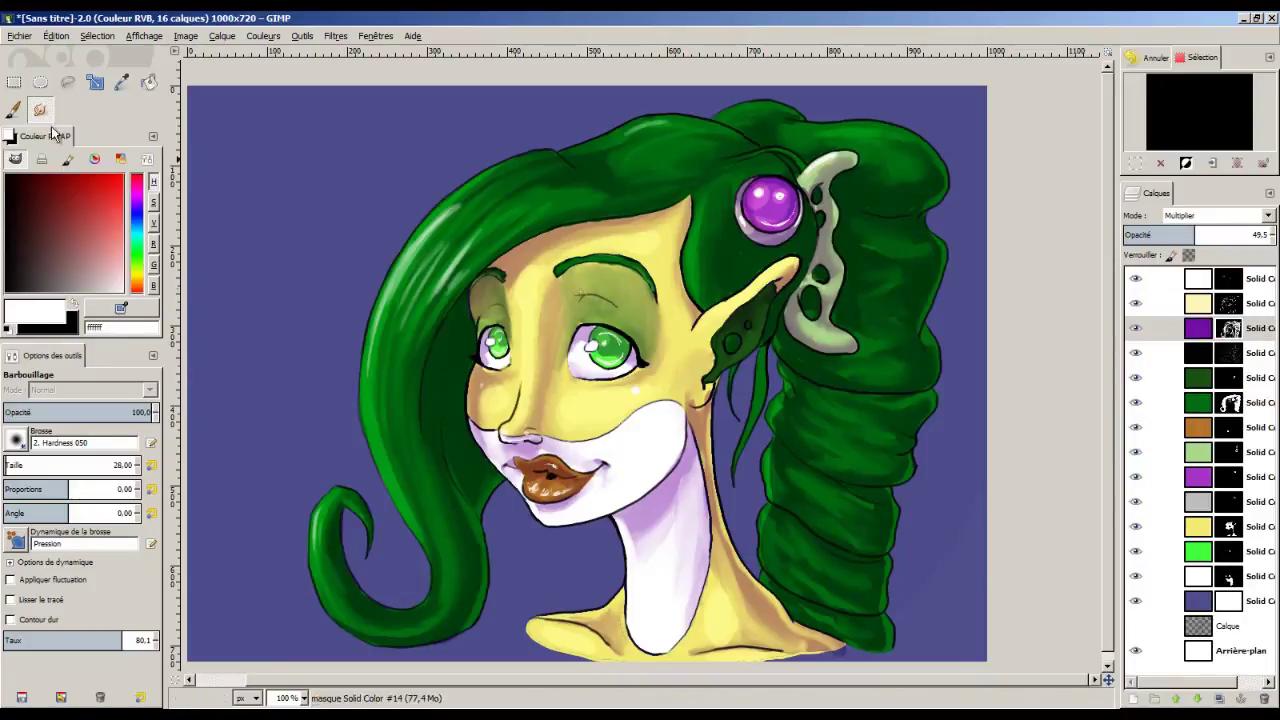
Paint soft highlights on both eyelids in the pale yellow Overlay layer's mask with the Paintbrush at size 28.00.
{"action": "key", "text": "p"}
{"action": "key", "text": "x"}
{"action": "key", "text": "Page_Up"}
{"action": "key", "text": "x"}
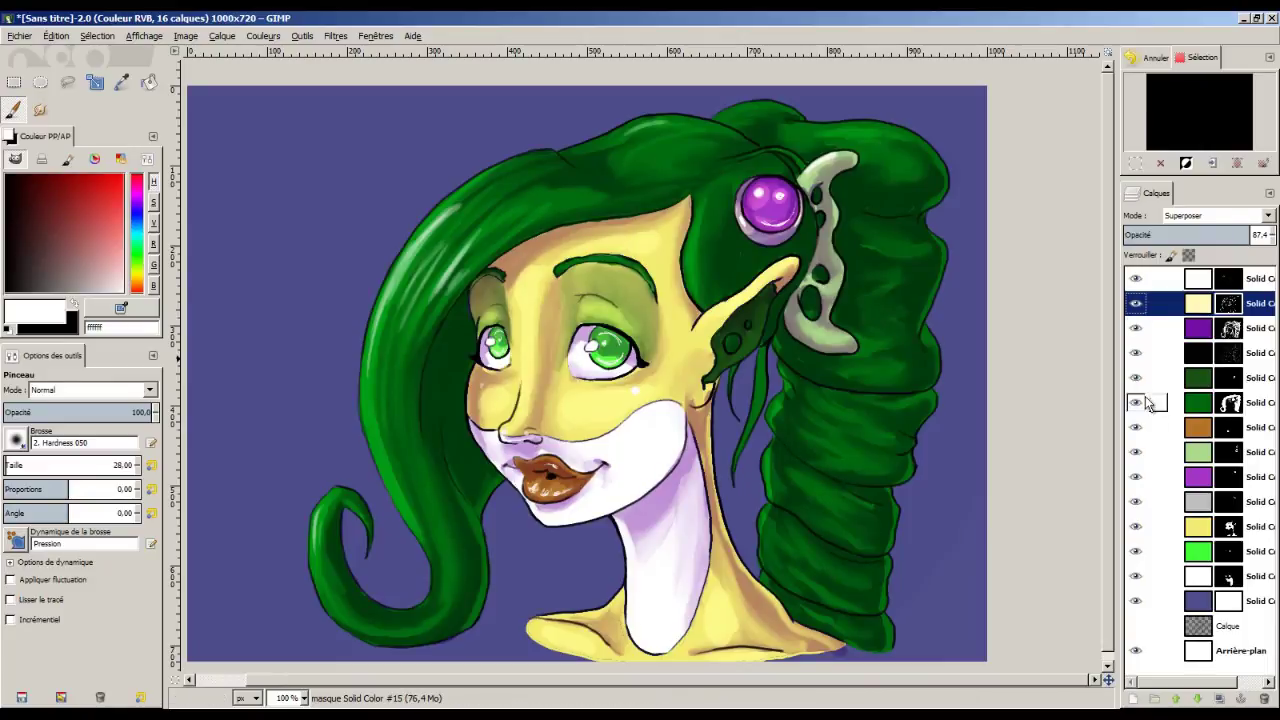
Return to the hair-green layer's mask and smudge the eyeshadow over the eyelid on the ear side.
{"action": "key", "text": "Page_Down"}
{"action": "key", "text": "Page_Down"}
{"action": "key", "text": "Page_Down"}
{"action": "key", "text": "Page_Down"}
{"action": "key", "text": "s"}
{"action": "left_click_drag", "start_coordinate": [609, 279], "coordinate": [605, 306]}
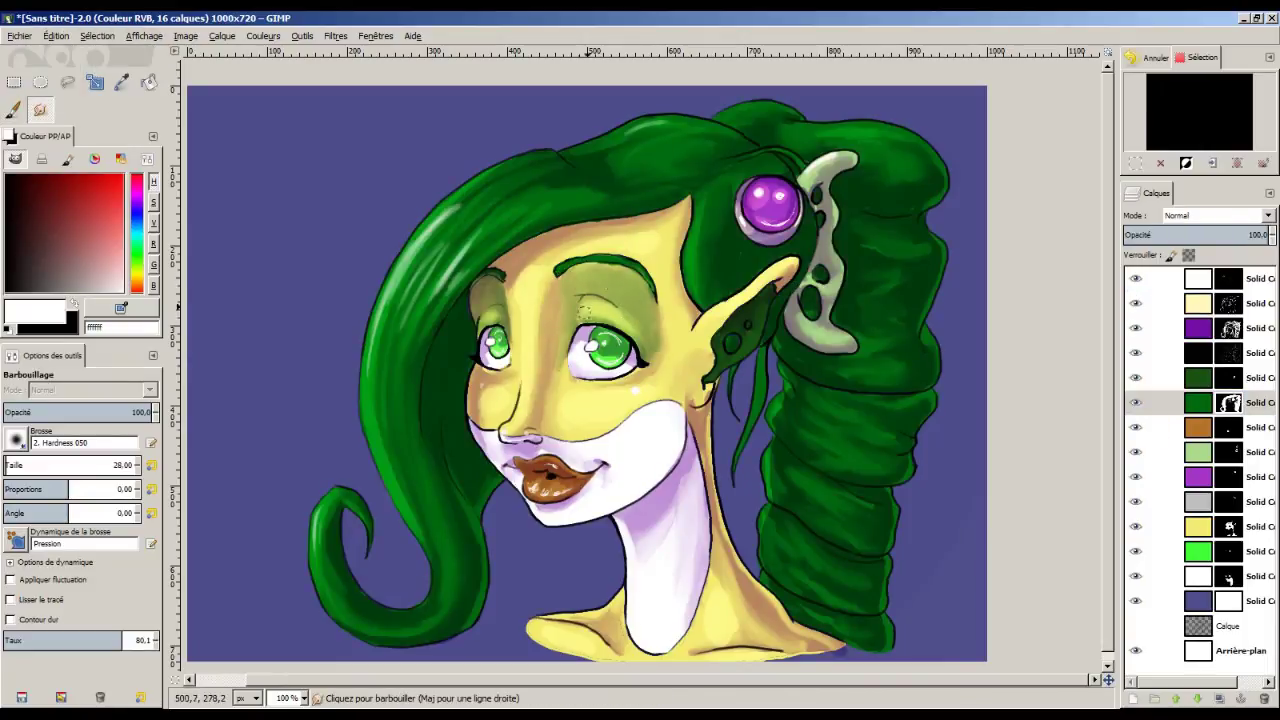
Hide and show the pale yellow Overlay layer to compare the drawing with and without its highlights.
{"action": "key", "text": "Page_Up"}
{"action": "key", "text": "Page_Up"}
{"action": "key", "text": "Page_Up"}
{"action": "key", "text": "Page_Up"}
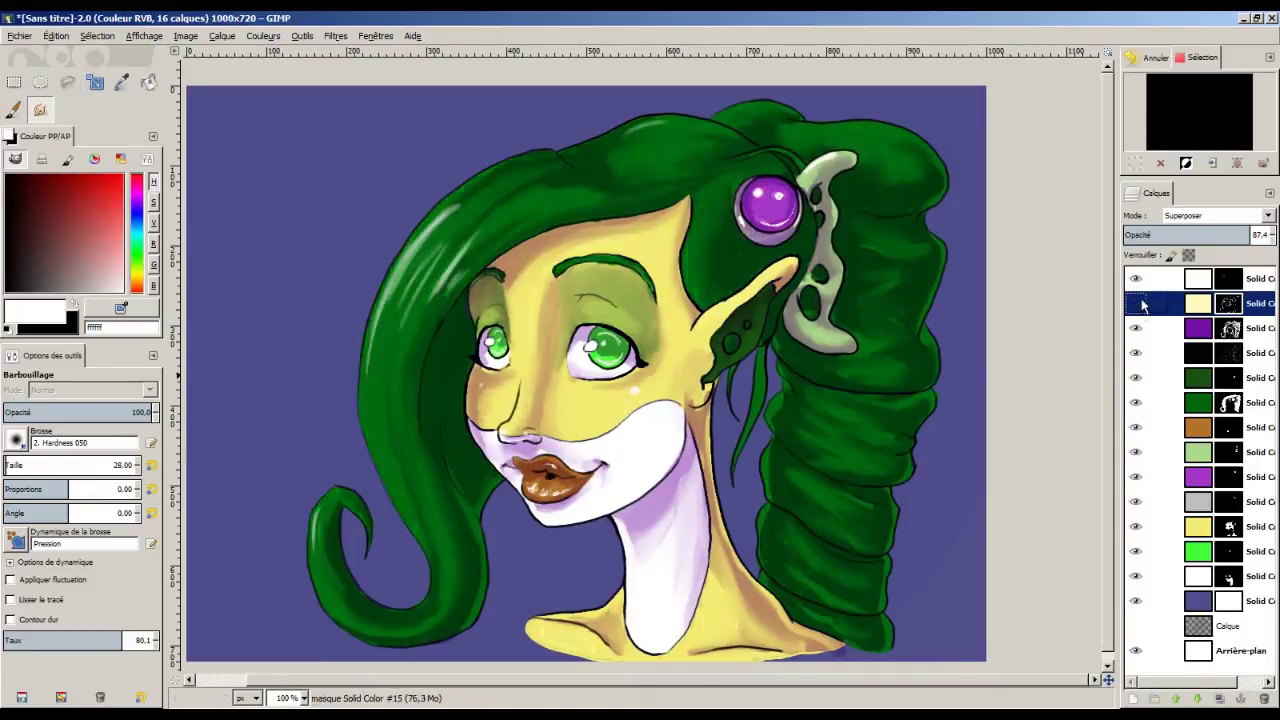
Add a masked light pink solid colour layer just above the black layer, in Multiply mode at 50.0 opacity.
{"action": "key", "text": "Page_Down"}
{"action": "key", "text": "Page_Down"}
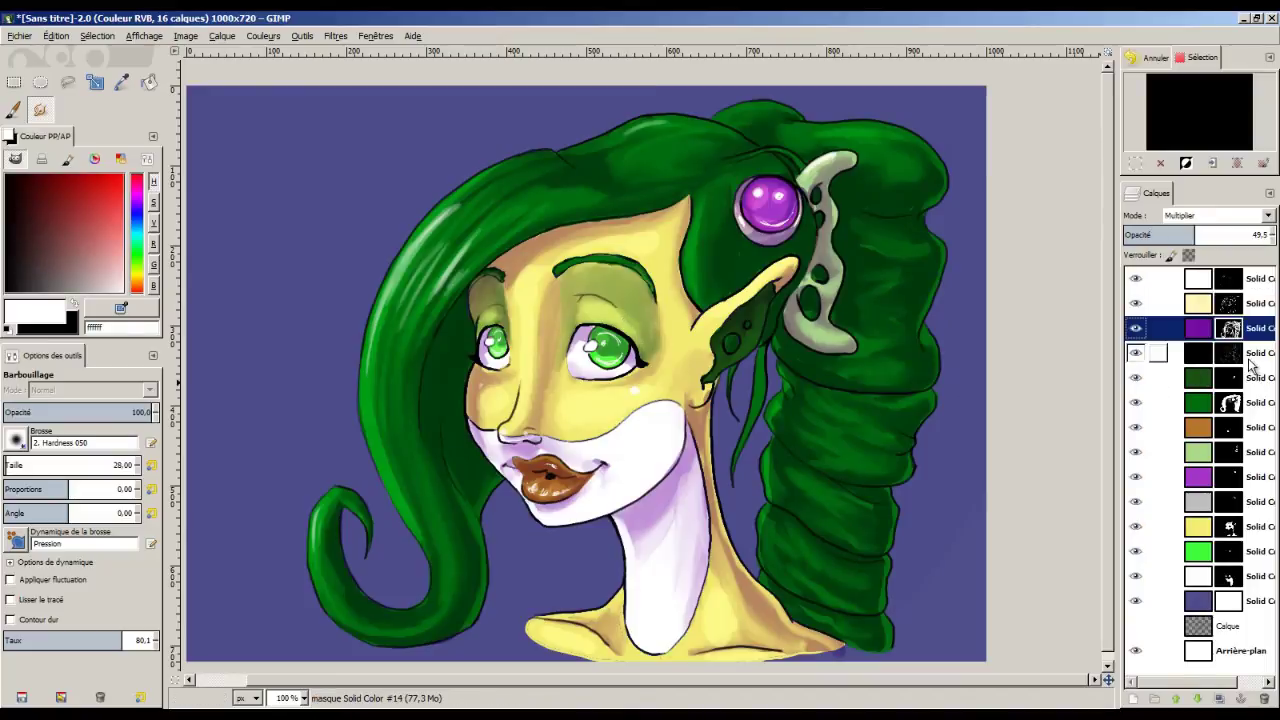
{"action": "left_click", "coordinate": [127, 263]}
{"action": "key", "text": "ctrl+shift+n"}
{"action": "left_click", "coordinate": [1196, 233]}
{"action": "left_click", "coordinate": [1218, 216]}
{"action": "left_click", "coordinate": [1218, 358]}
{"action": "left_click", "coordinate": [13, 110]}
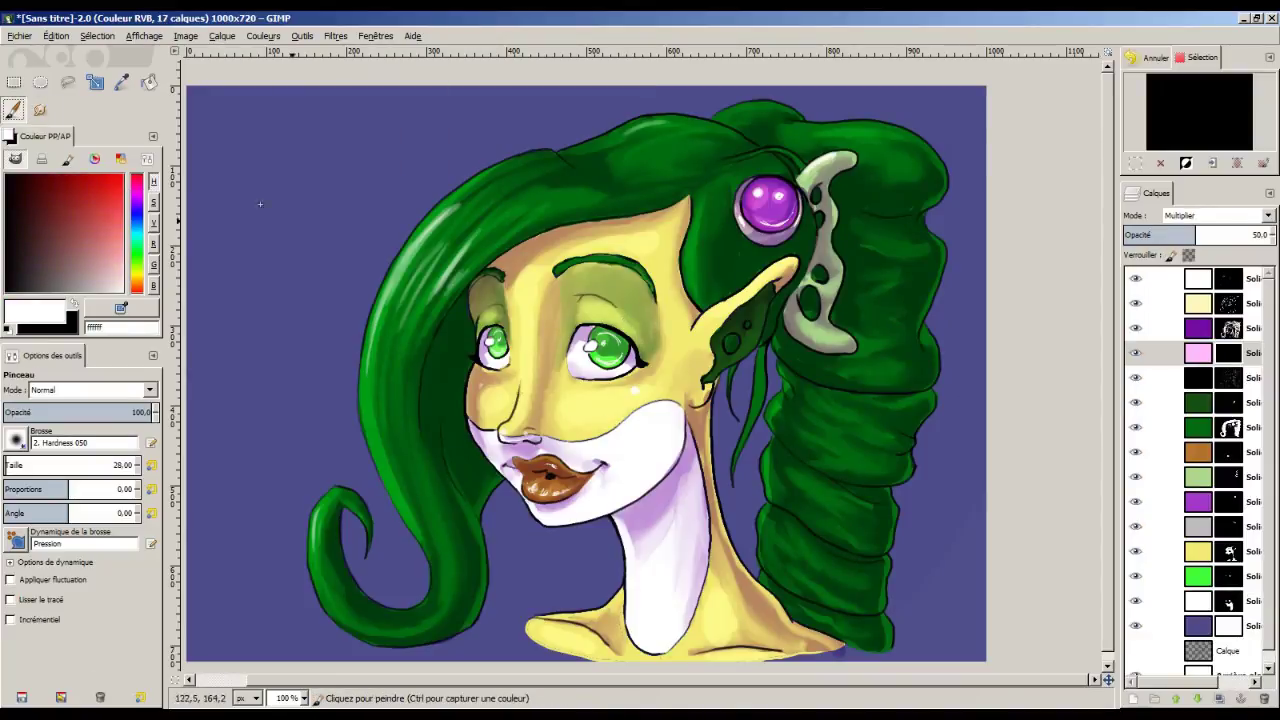
Paint pink blush on both cheeks and blend it softly with the Smudge tool.
{"action": "left_click_drag", "start_coordinate": [640, 398], "coordinate": [655, 402]}
{"action": "left_click_drag", "start_coordinate": [485, 388], "coordinate": [492, 400]}
{"action": "key", "text": "s"}
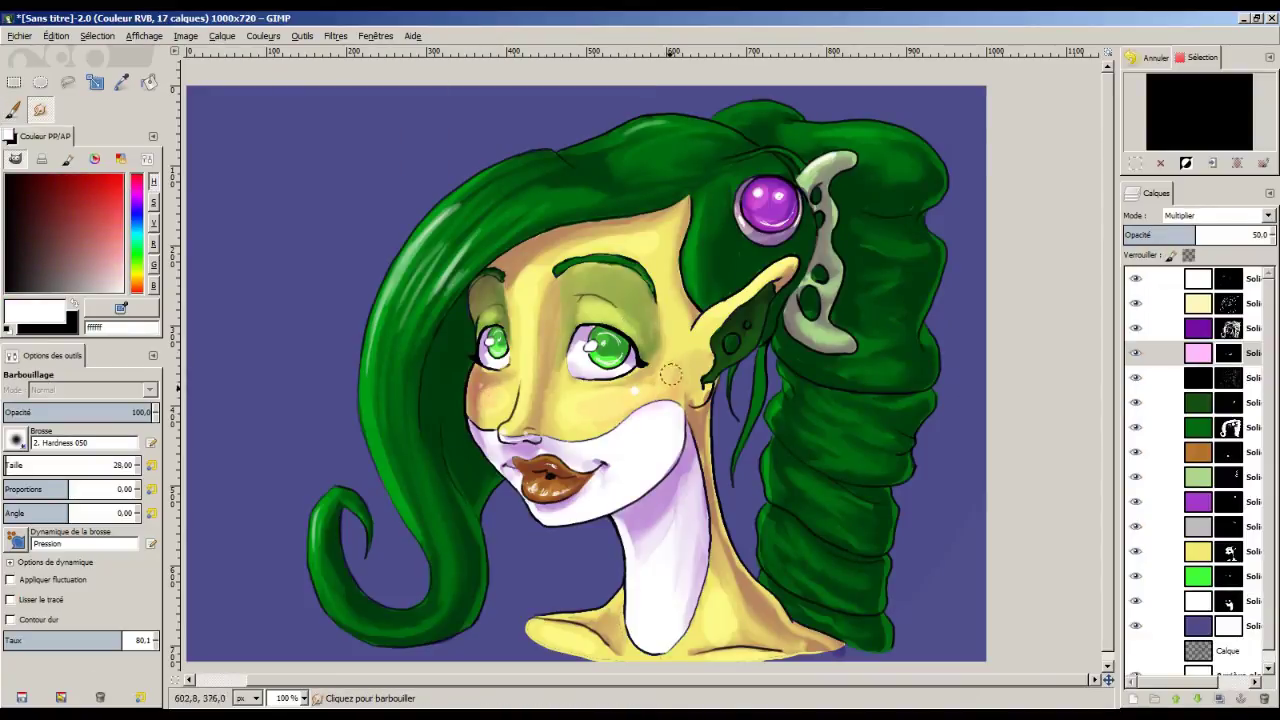
Move the pink layer above the pale yellow Overlay layer, set its opacity to 50.5 and extend the pink shading in its mask.
{"action": "left_click", "coordinate": [1232, 234]}
{"action": "left_click_drag", "start_coordinate": [1232, 234], "coordinate": [1228, 234]}
{"action": "left_click", "coordinate": [1176, 698]}
{"action": "left_click", "coordinate": [1176, 698]}
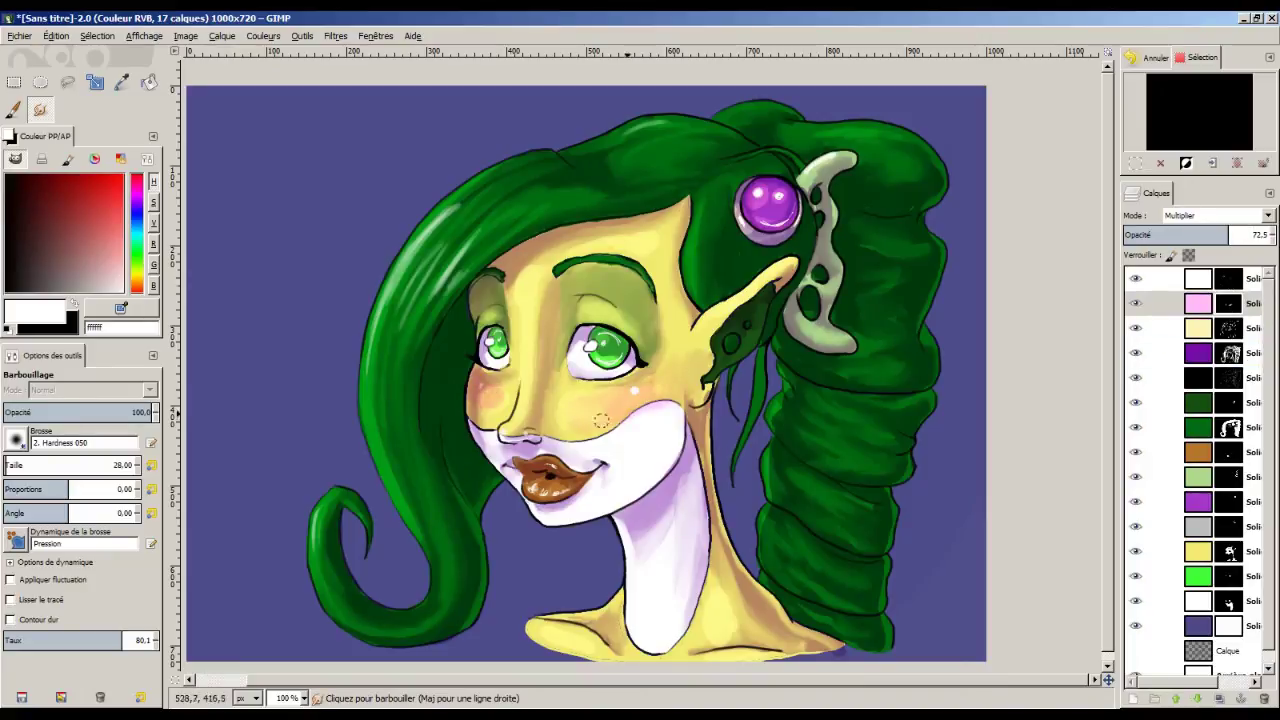
{"action": "left_click", "coordinate": [1196, 234]}
{"action": "key", "text": "p"}
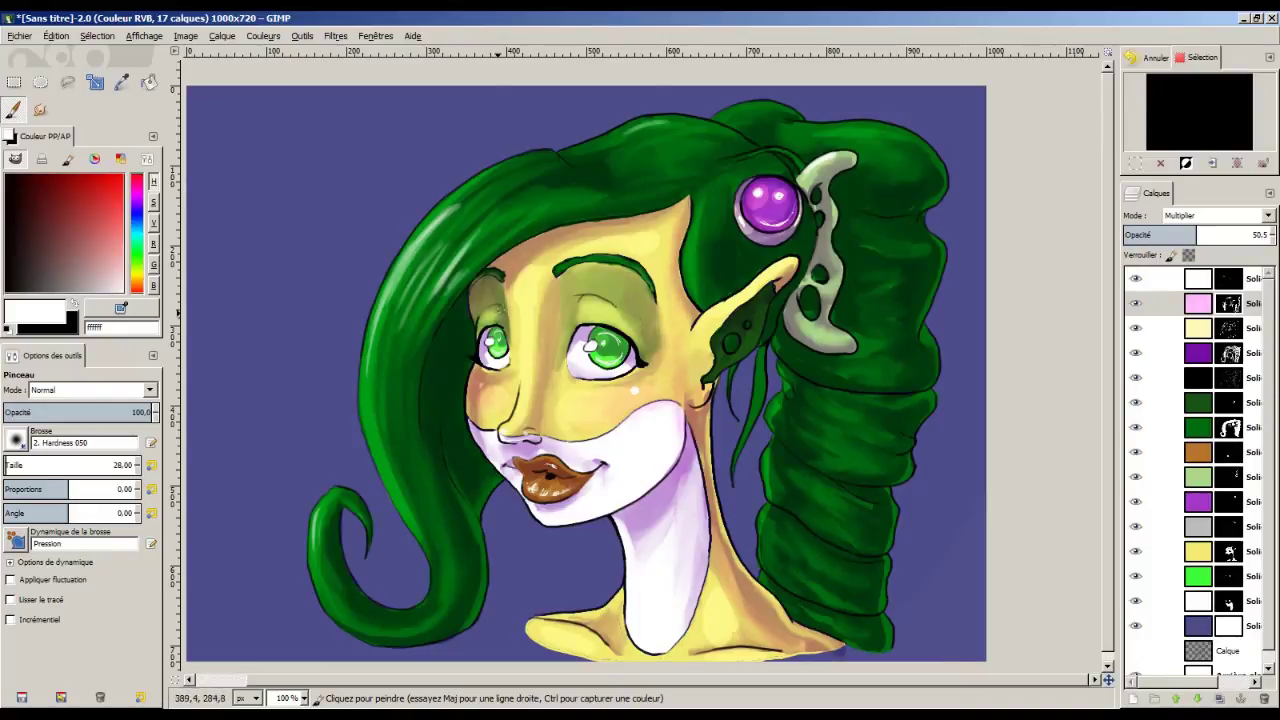
Paint more pink shading around the hair bead and horn ornament in the pink Multiply layer's mask.
{"action": "left_click_drag", "start_coordinate": [790, 240], "coordinate": [826, 178]}
{"action": "left_click_drag", "start_coordinate": [826, 250], "coordinate": [812, 330]}
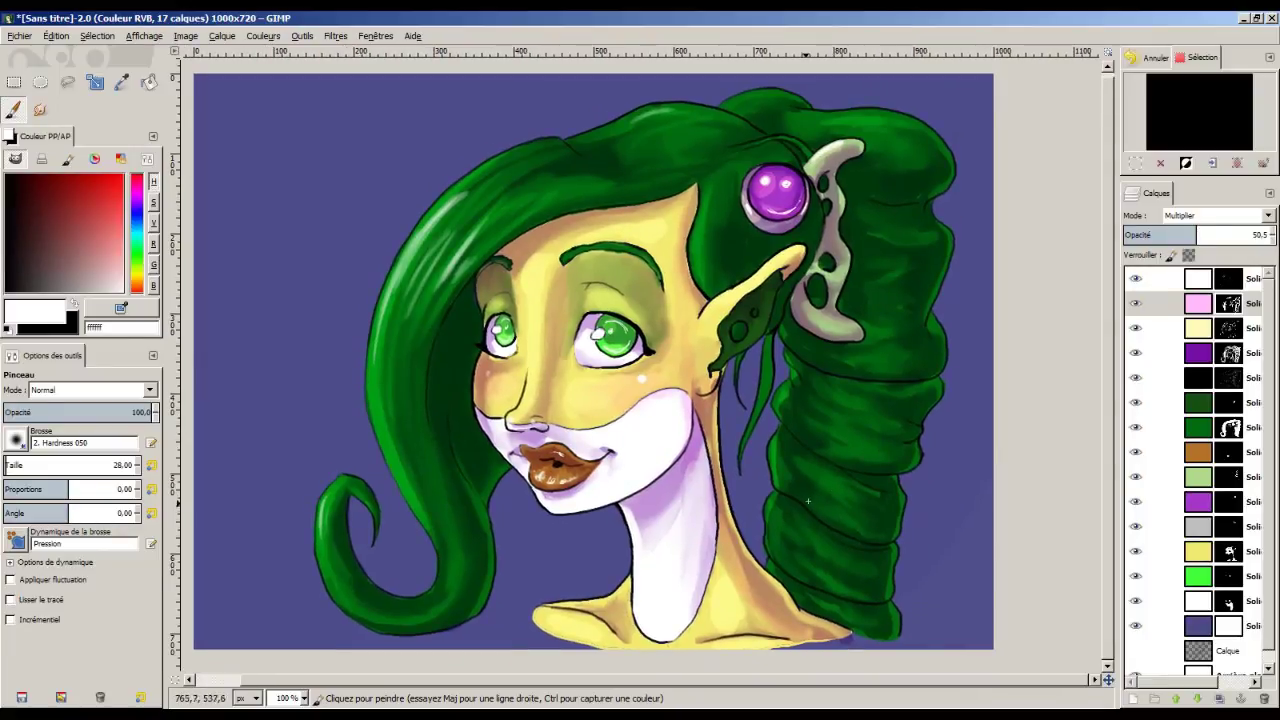
Sample the skin colour from the yellow skin layer and darken it to b3ab29.
{"action": "left_click", "coordinate": [1205, 380]}
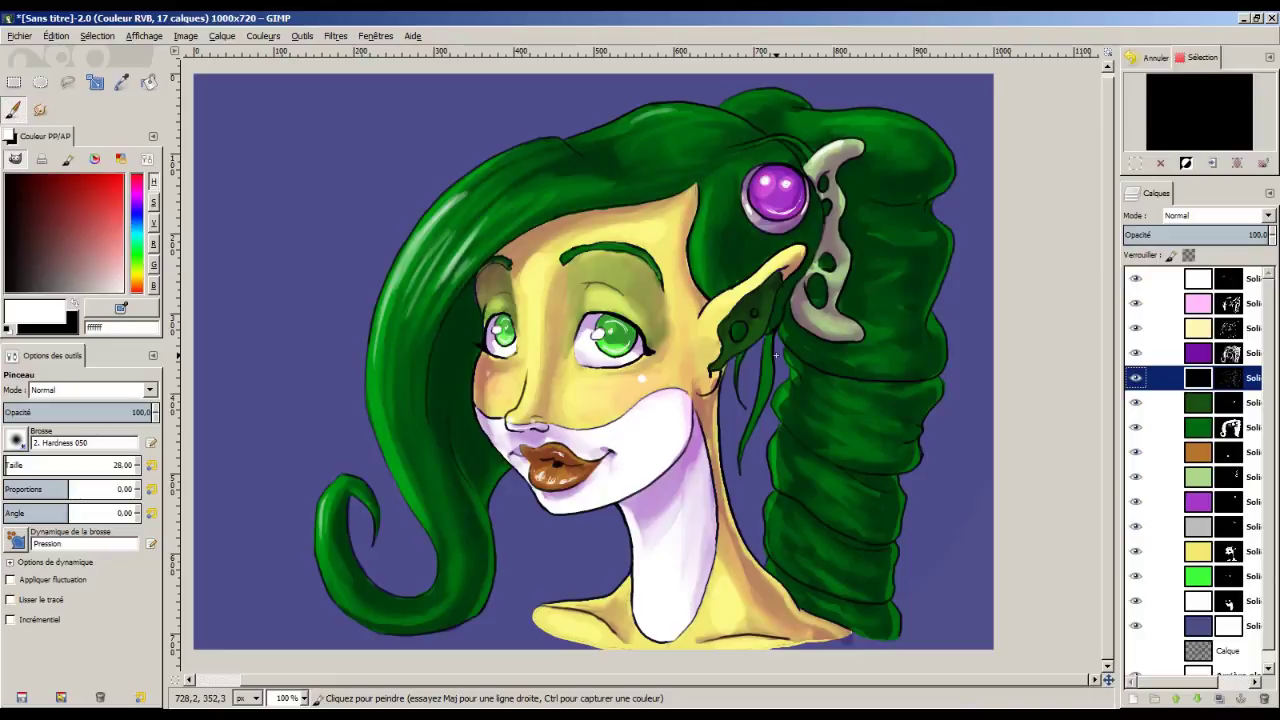
{"action": "left_click", "coordinate": [121, 82]}
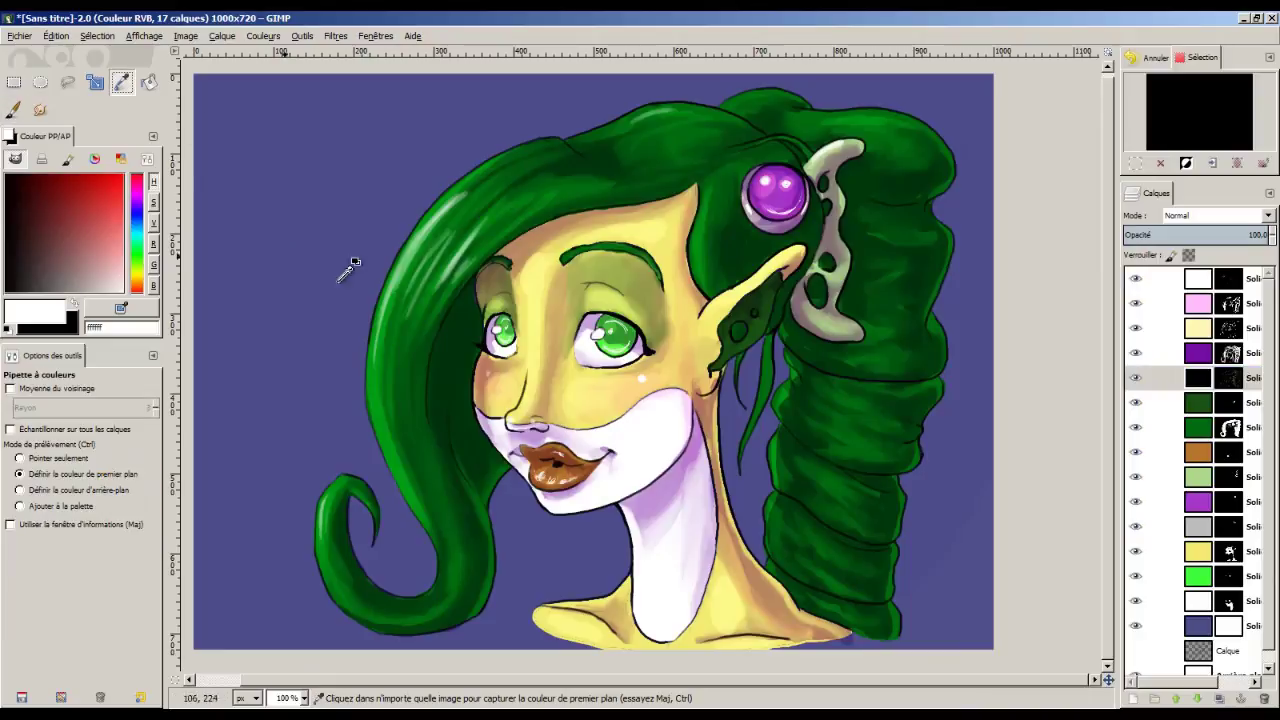
{"action": "left_click", "coordinate": [585, 398]}
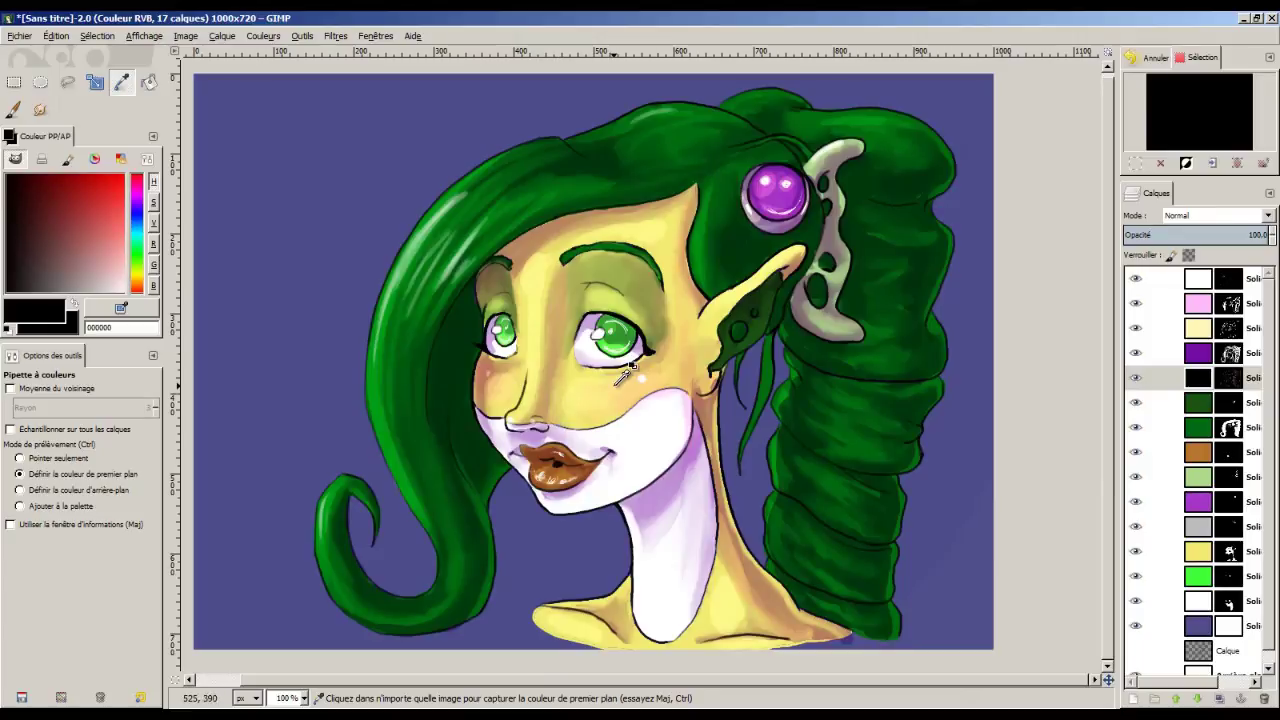
{"action": "left_click", "coordinate": [1207, 330]}
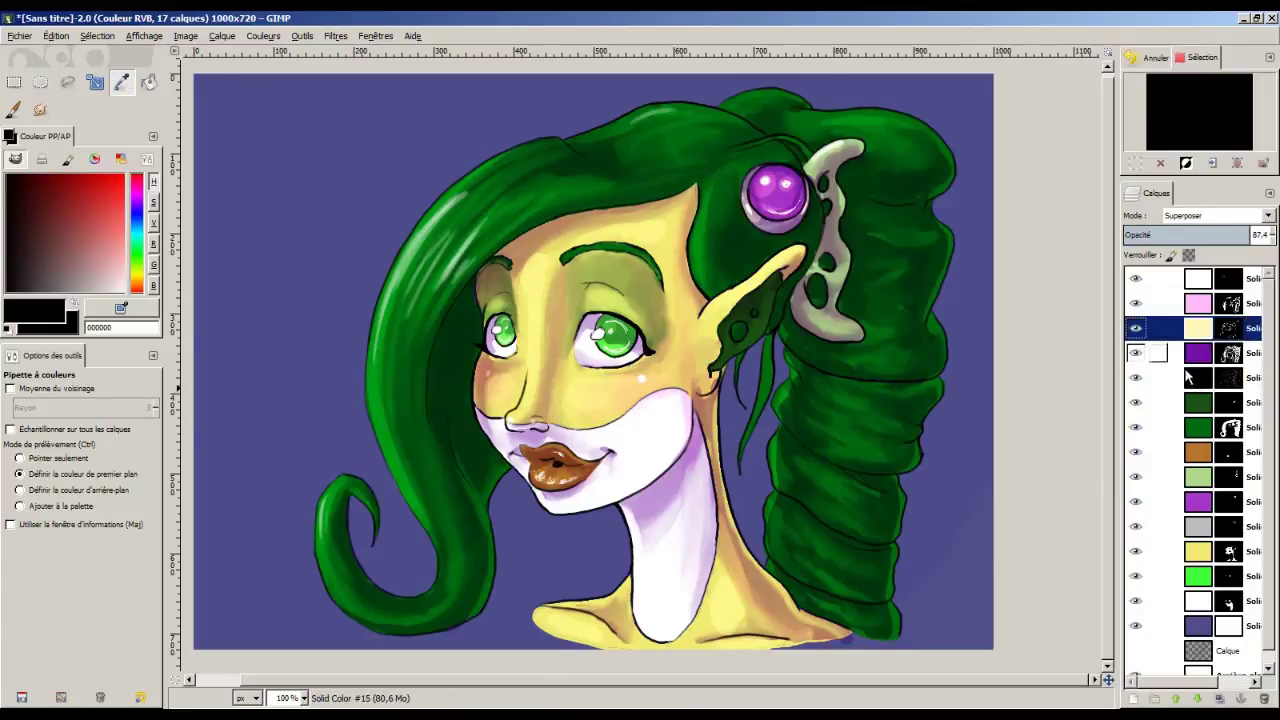
{"action": "left_click", "coordinate": [571, 382]}
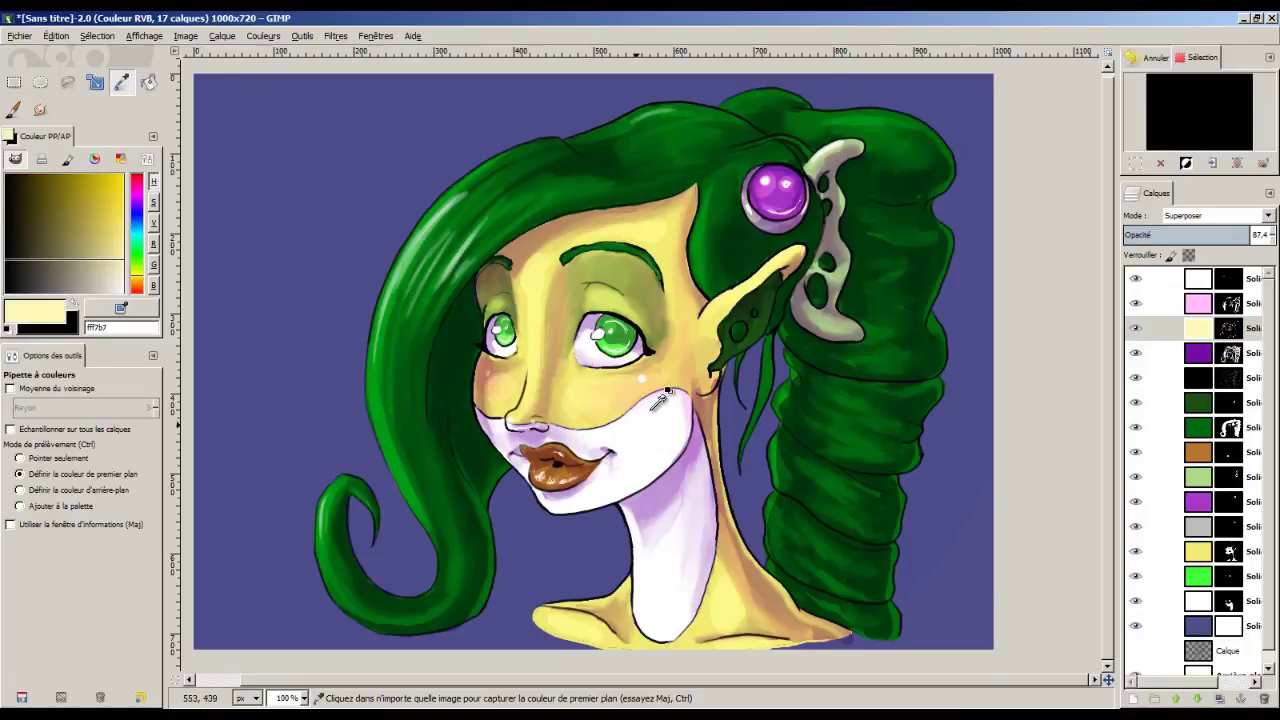
{"action": "left_click", "coordinate": [1199, 556]}
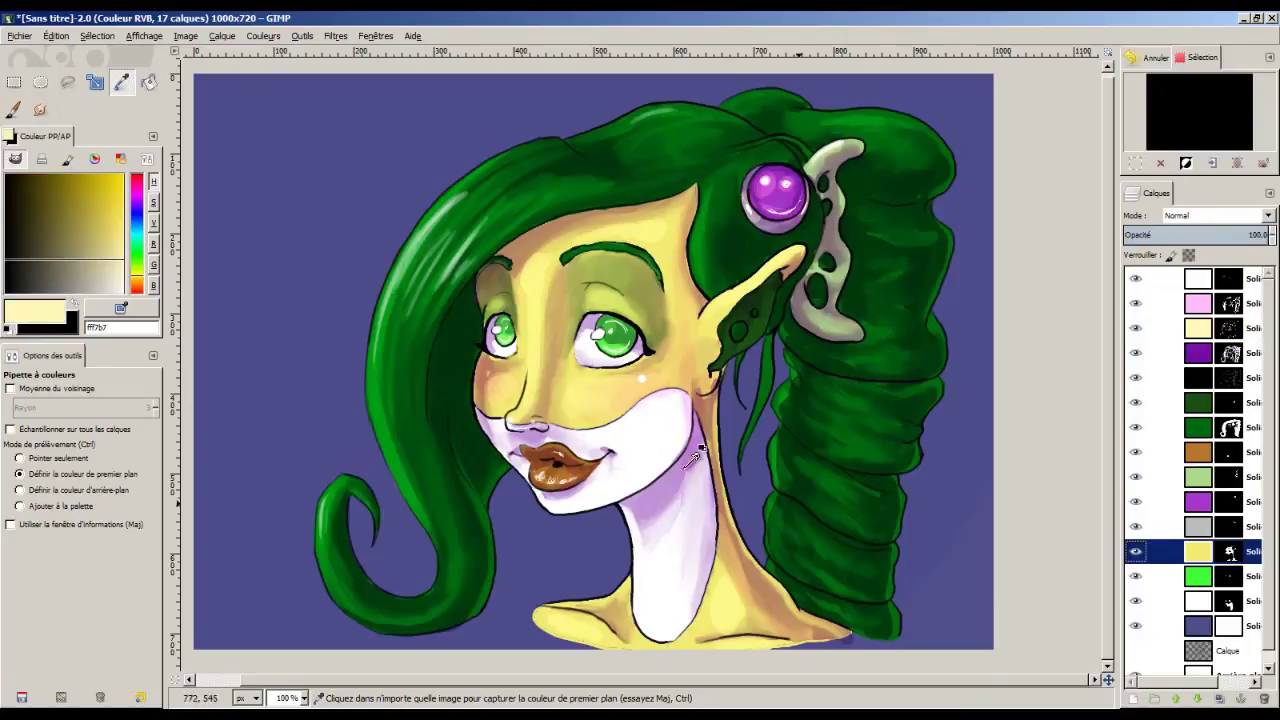
{"action": "left_click", "coordinate": [578, 386]}
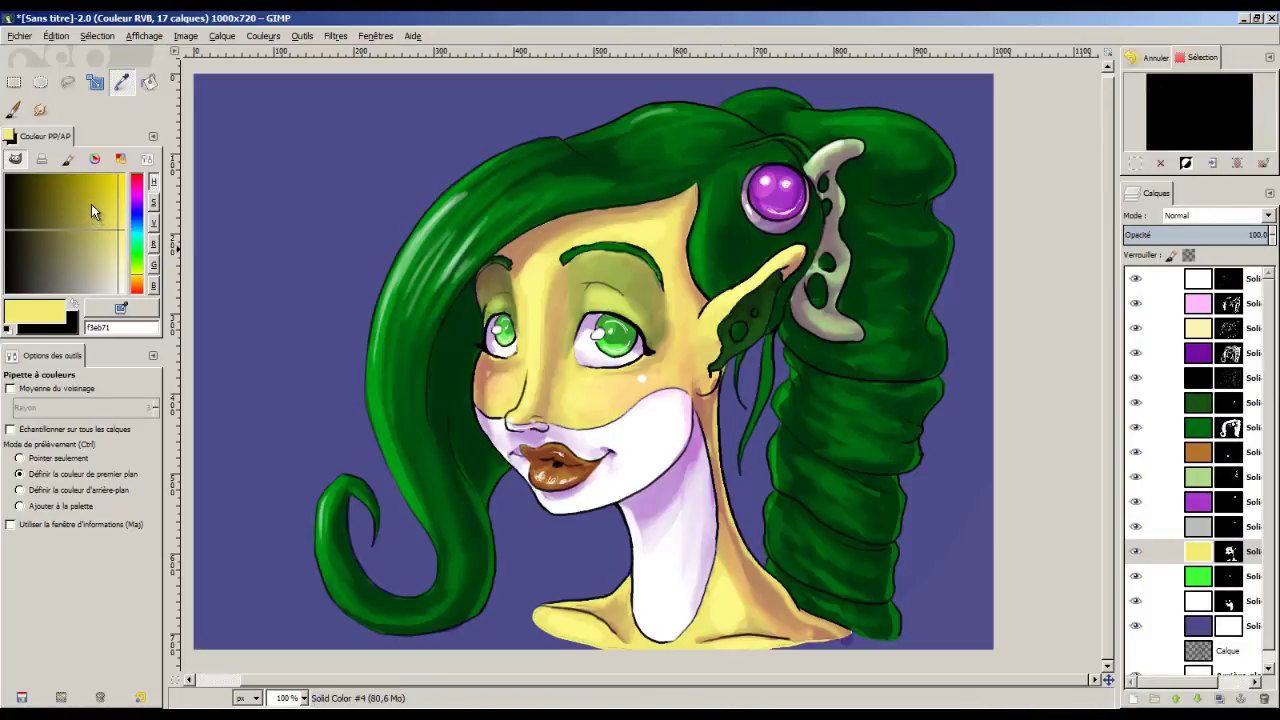
{"action": "left_click_drag", "start_coordinate": [91, 204], "coordinate": [88, 200]}
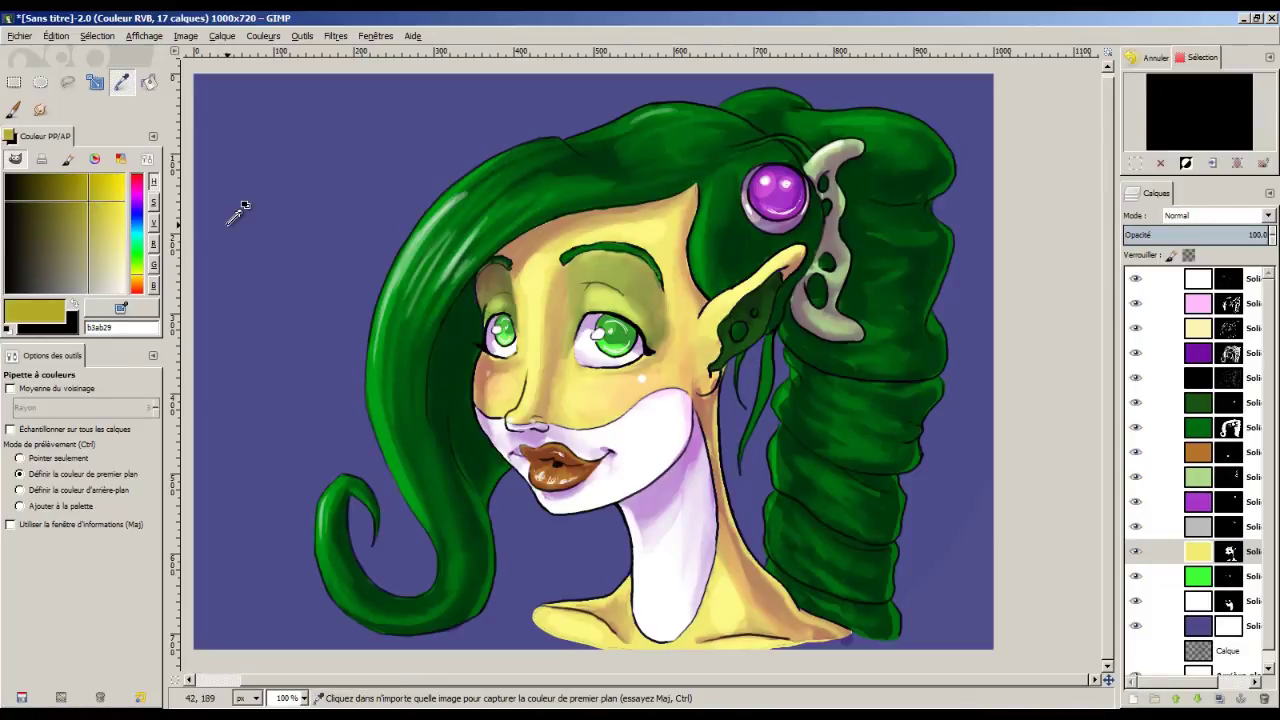
Paint over the skin outlines on the face, ear, neck and shoulders in dark yellow b3ab29 on the black line layer, with a size 15 brush.
{"action": "left_click", "coordinate": [1205, 378]}
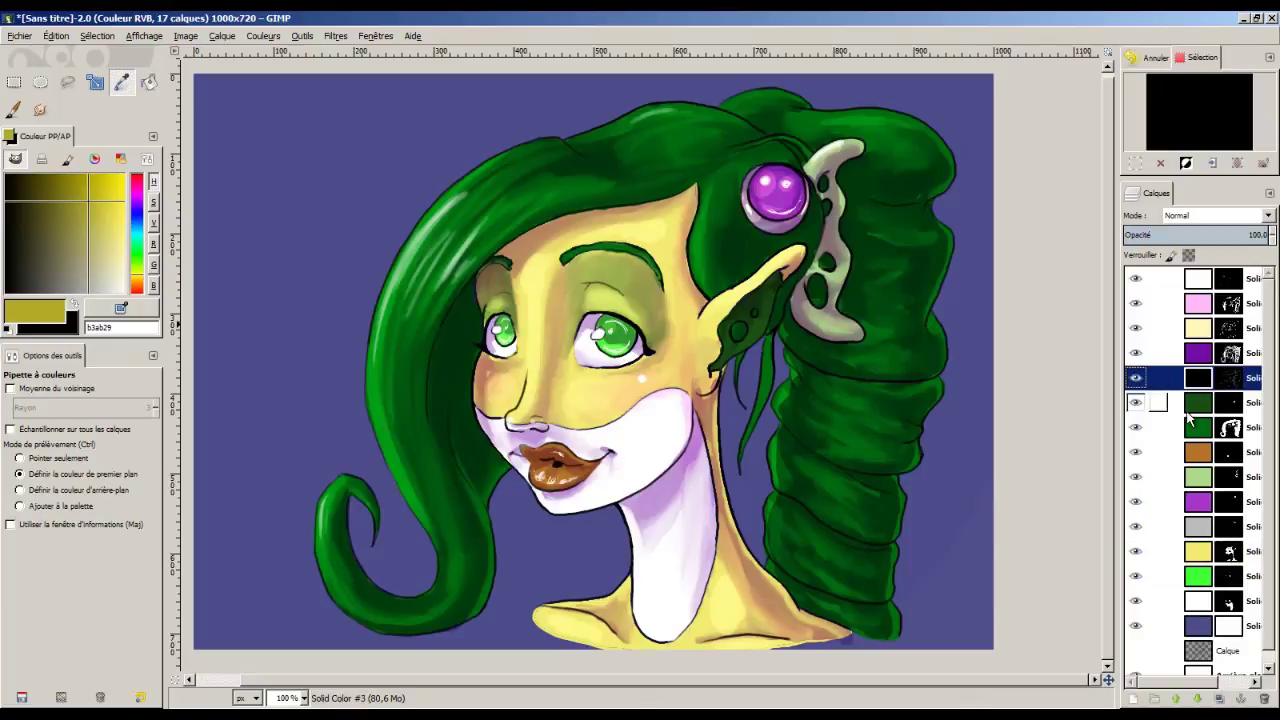
{"action": "key", "text": "p"}
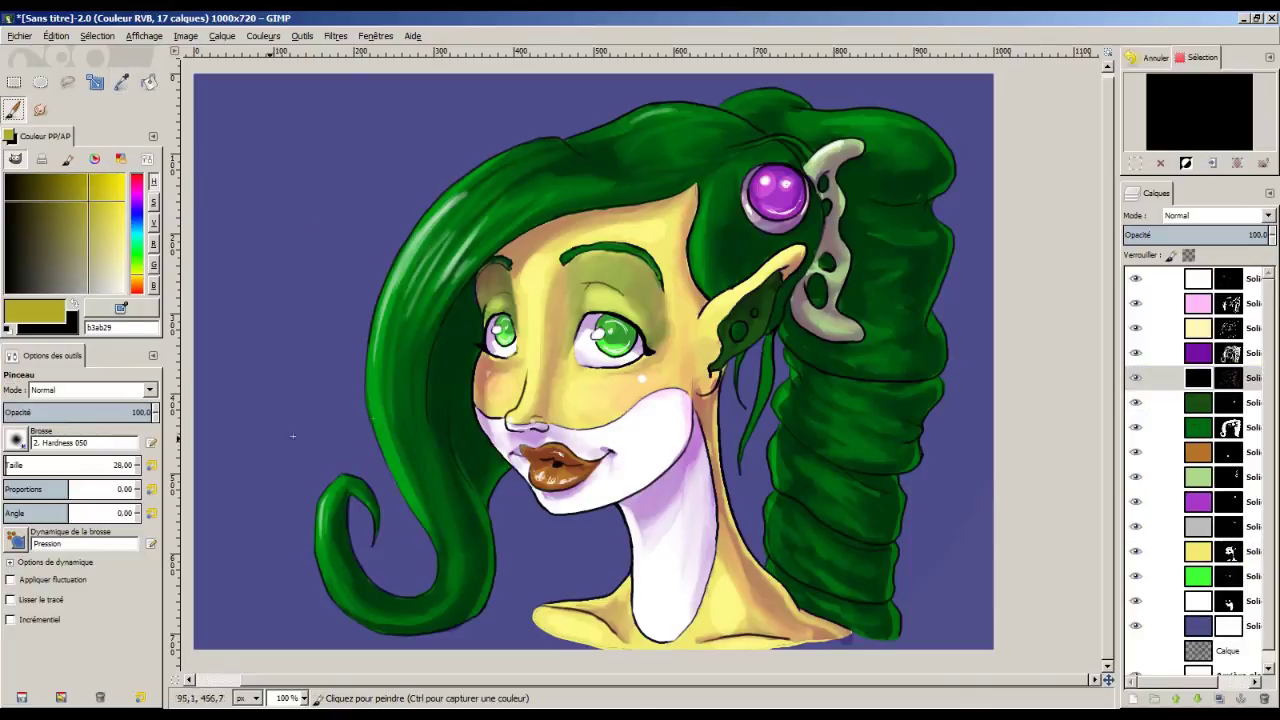
{"action": "scroll", "coordinate": [138, 470], "scroll_direction": "down", "scroll_amount": 3}
{"action": "scroll", "coordinate": [138, 470], "scroll_direction": "down", "scroll_amount": 9}
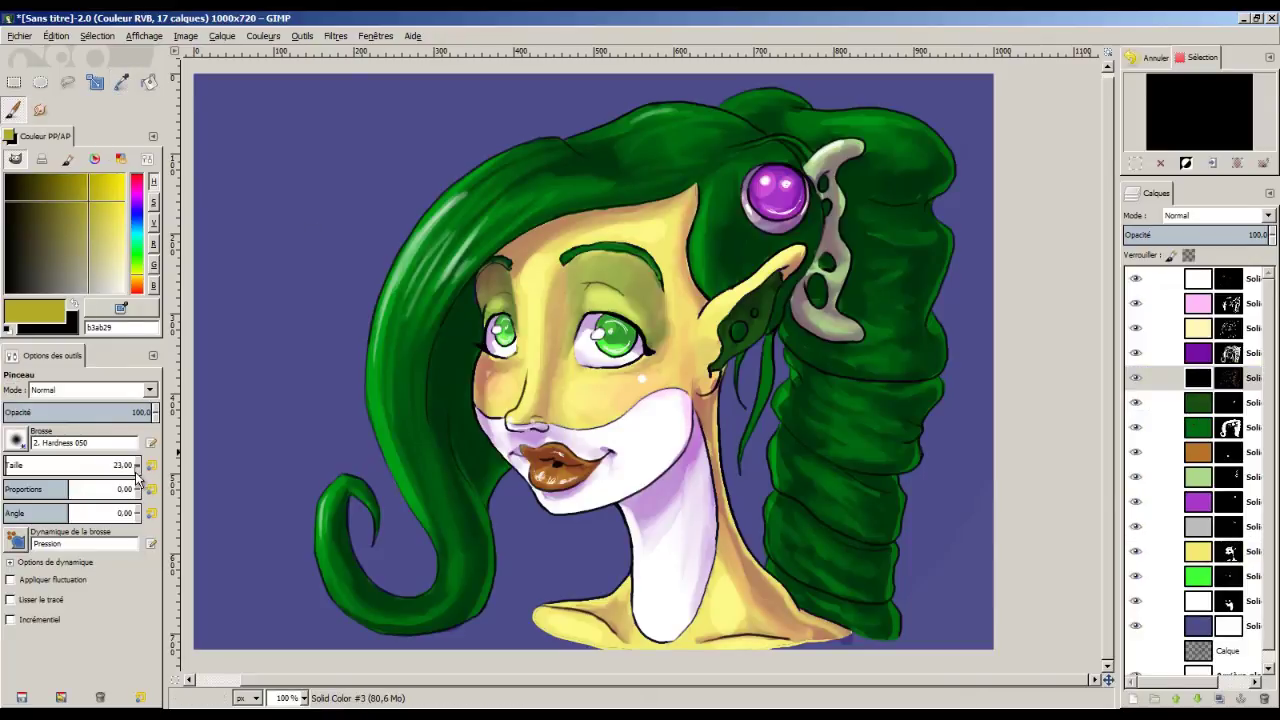
{"action": "scroll", "coordinate": [137, 473], "scroll_direction": "down", "scroll_amount": 1}
{"action": "mouse_move", "coordinate": [536, 362]}
{"action": "left_mouse_down"}
{"action": "mouse_move", "coordinate": [534, 396]}
{"action": "mouse_move", "coordinate": [528, 380]}
{"action": "mouse_move", "coordinate": [507, 412]}
{"action": "mouse_move", "coordinate": [515, 396]}
{"action": "left_mouse_up"}
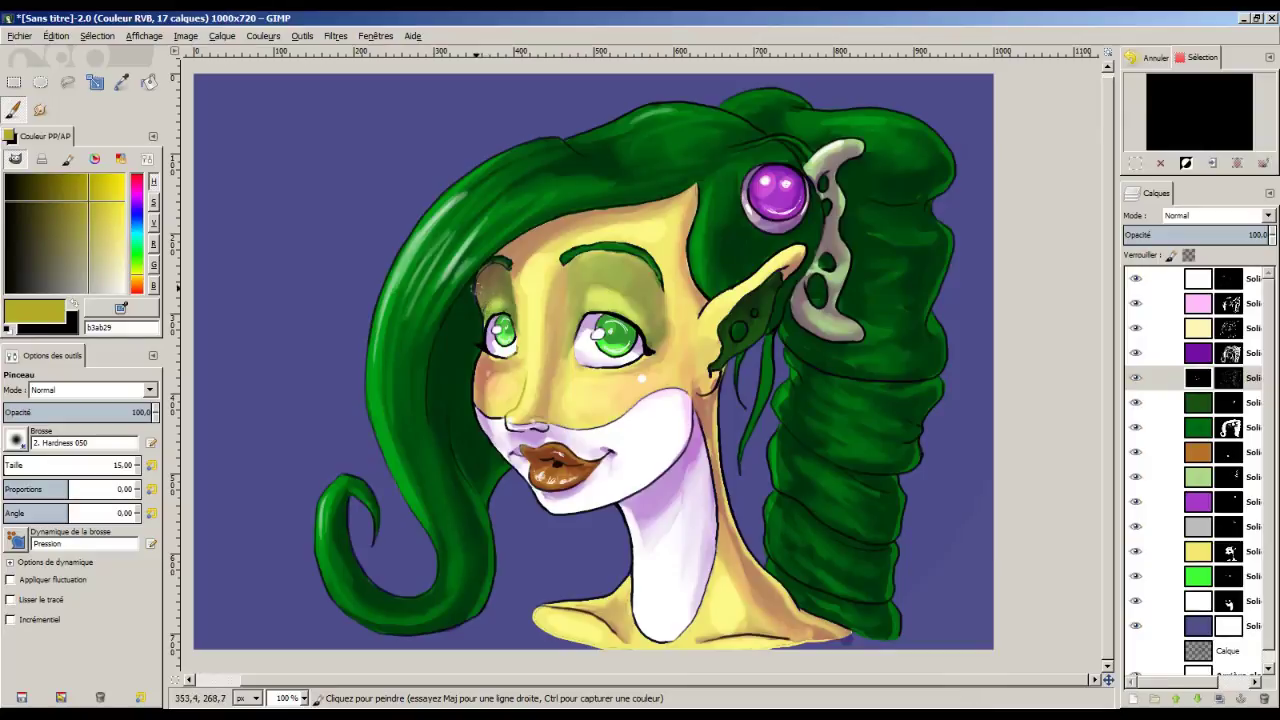
{"action": "mouse_move", "coordinate": [775, 262]}
{"action": "left_mouse_down"}
{"action": "mouse_move", "coordinate": [720, 294]}
{"action": "mouse_move", "coordinate": [723, 462]}
{"action": "mouse_move", "coordinate": [752, 559]}
{"action": "mouse_move", "coordinate": [840, 628]}
{"action": "left_mouse_up"}
{"action": "left_click_drag", "start_coordinate": [545, 601], "coordinate": [785, 638]}
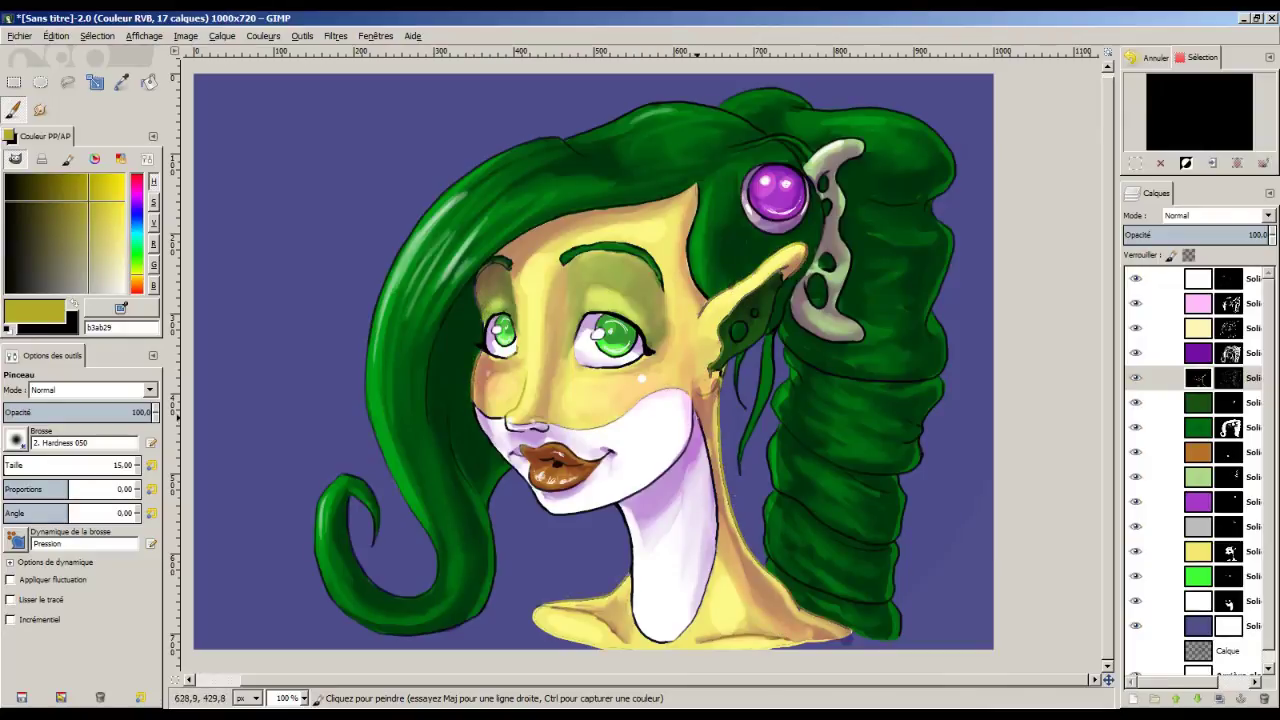
{"action": "mouse_move", "coordinate": [697, 418]}
{"action": "left_mouse_down"}
{"action": "mouse_move", "coordinate": [680, 630]}
{"action": "mouse_move", "coordinate": [637, 540]}
{"action": "left_mouse_up"}
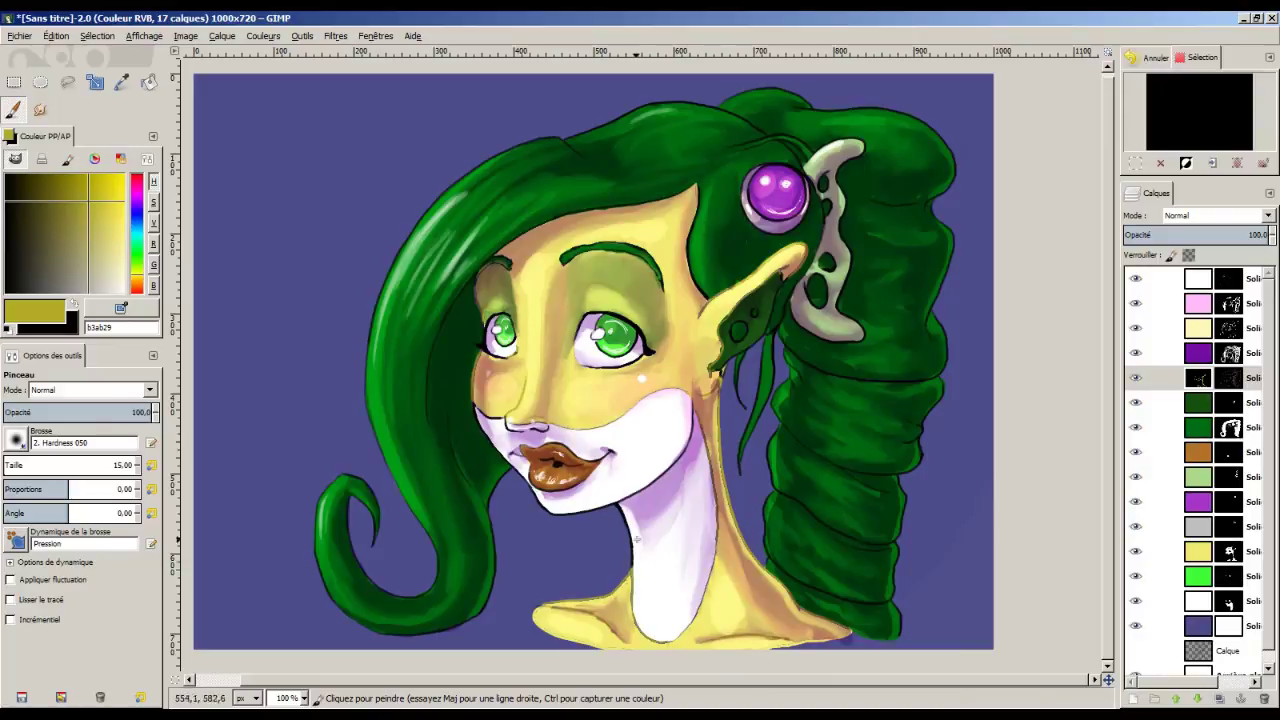
Recolour the outlines of the white jaw and chin area in grey 969696 and those of the lips in brown 743b0a.
{"action": "left_click", "coordinate": [497, 391], "text": "ctrl"}
{"action": "mouse_move", "coordinate": [505, 424]}
{"action": "left_mouse_down"}
{"action": "mouse_move", "coordinate": [540, 436]}
{"action": "mouse_move", "coordinate": [482, 458]}
{"action": "mouse_move", "coordinate": [522, 480]}
{"action": "left_mouse_up"}
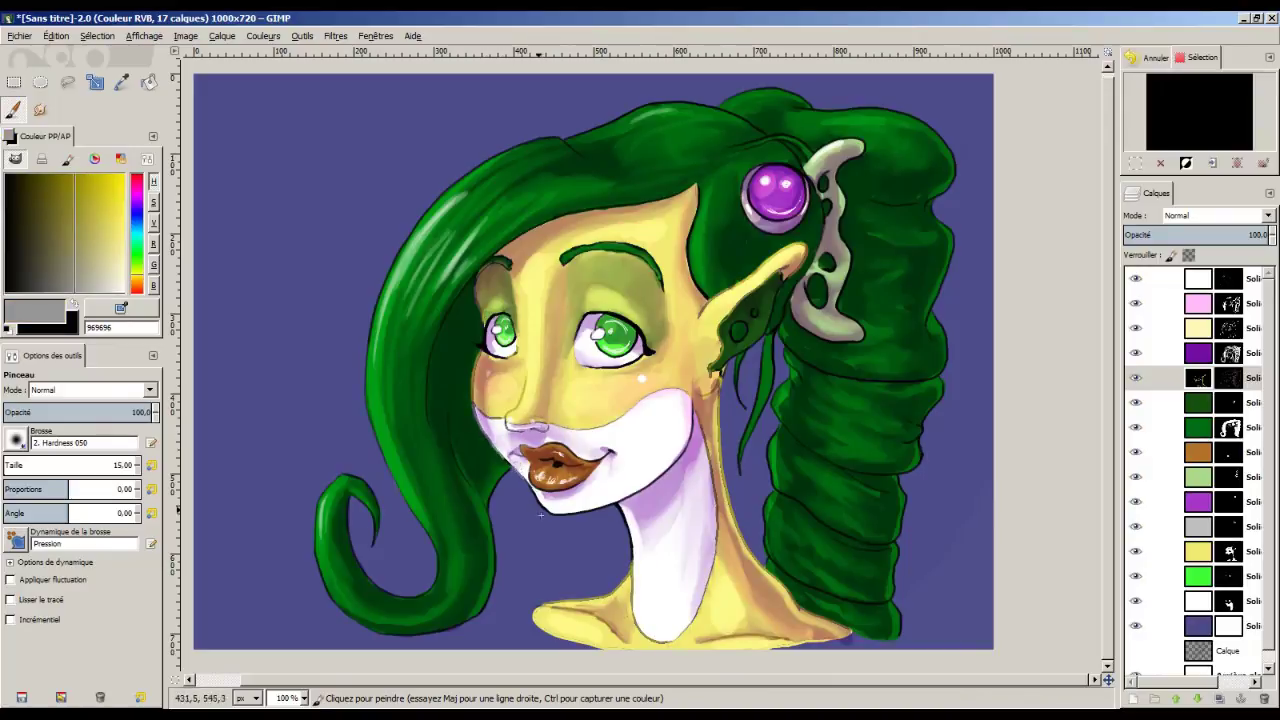
{"action": "left_click", "coordinate": [548, 446], "text": "ctrl"}
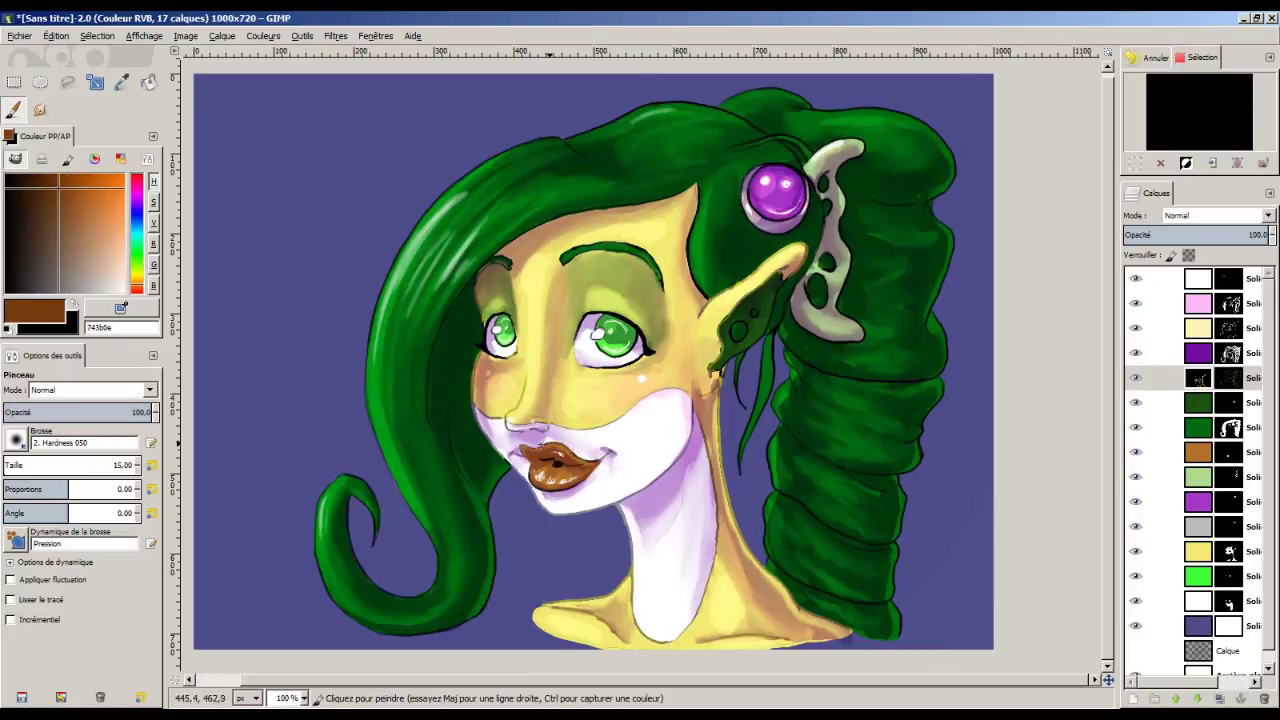
Make the colour picker sample from all layers and try it on the white face area, the skin and the green eyebrow.
{"action": "key", "text": "o"}
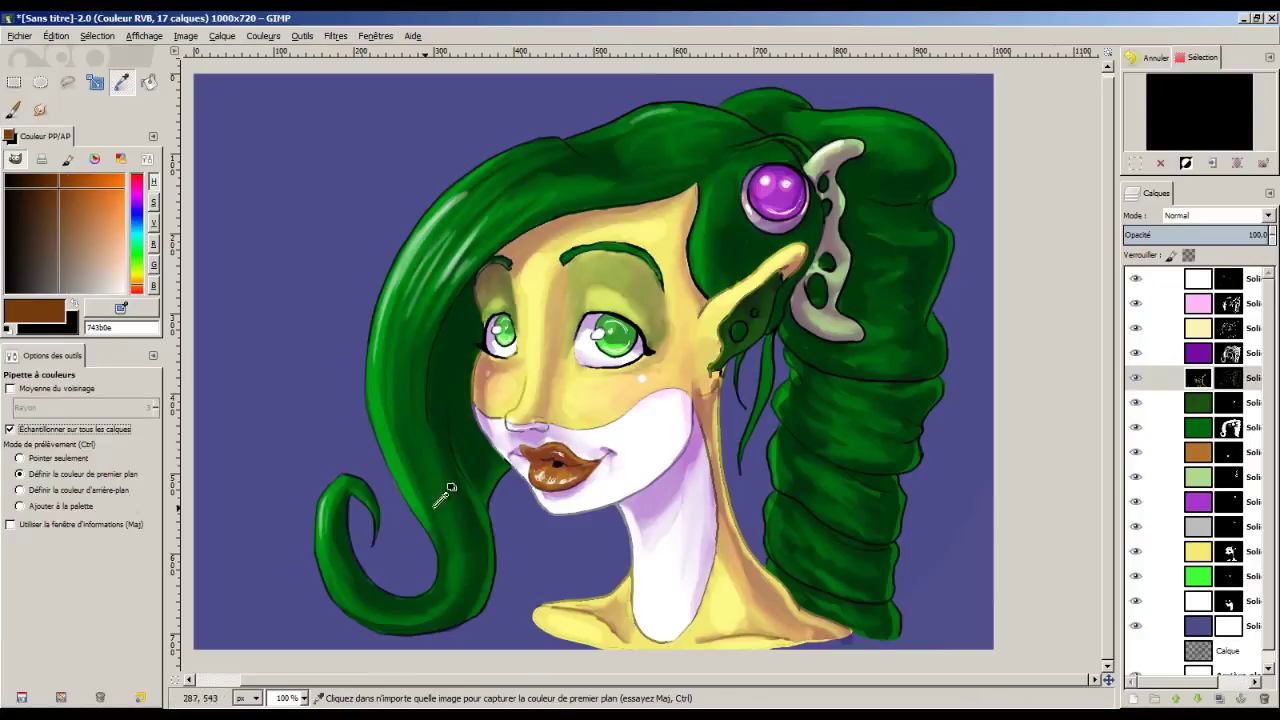
{"action": "left_click", "coordinate": [588, 418]}
{"action": "left_click", "coordinate": [618, 484]}
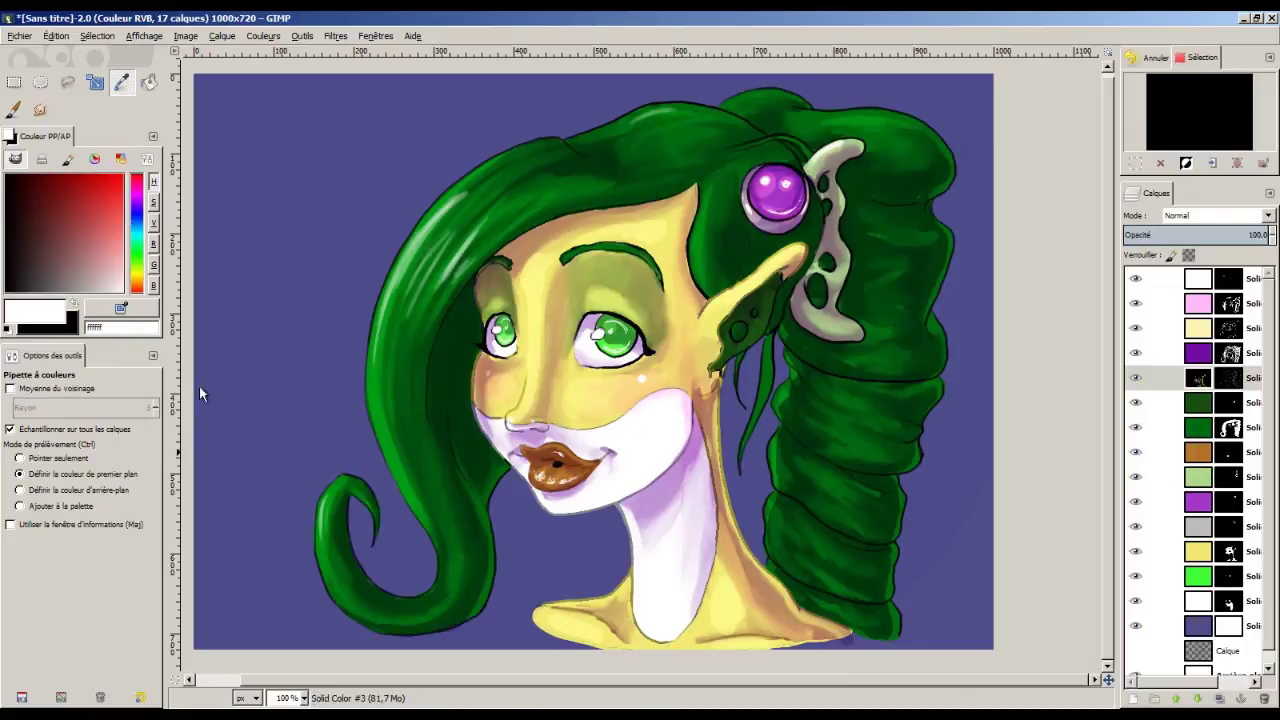
{"action": "left_click", "coordinate": [612, 240]}
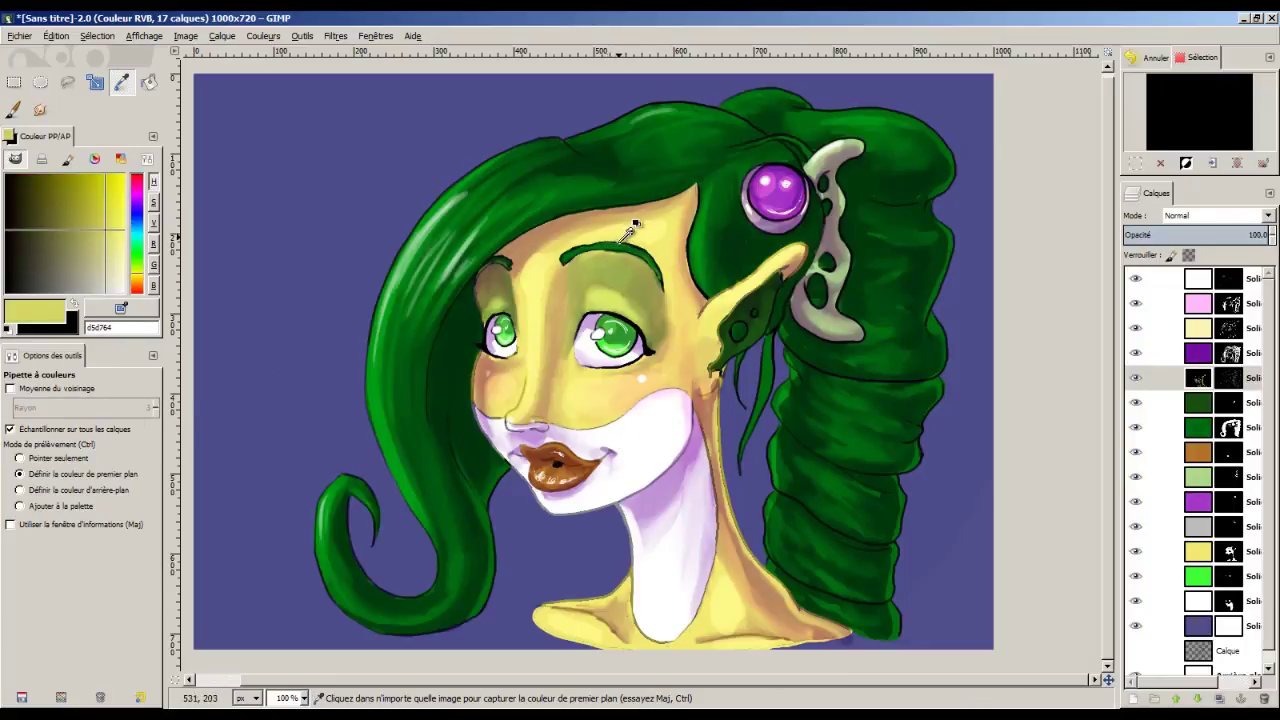
{"action": "left_click", "coordinate": [622, 247]}
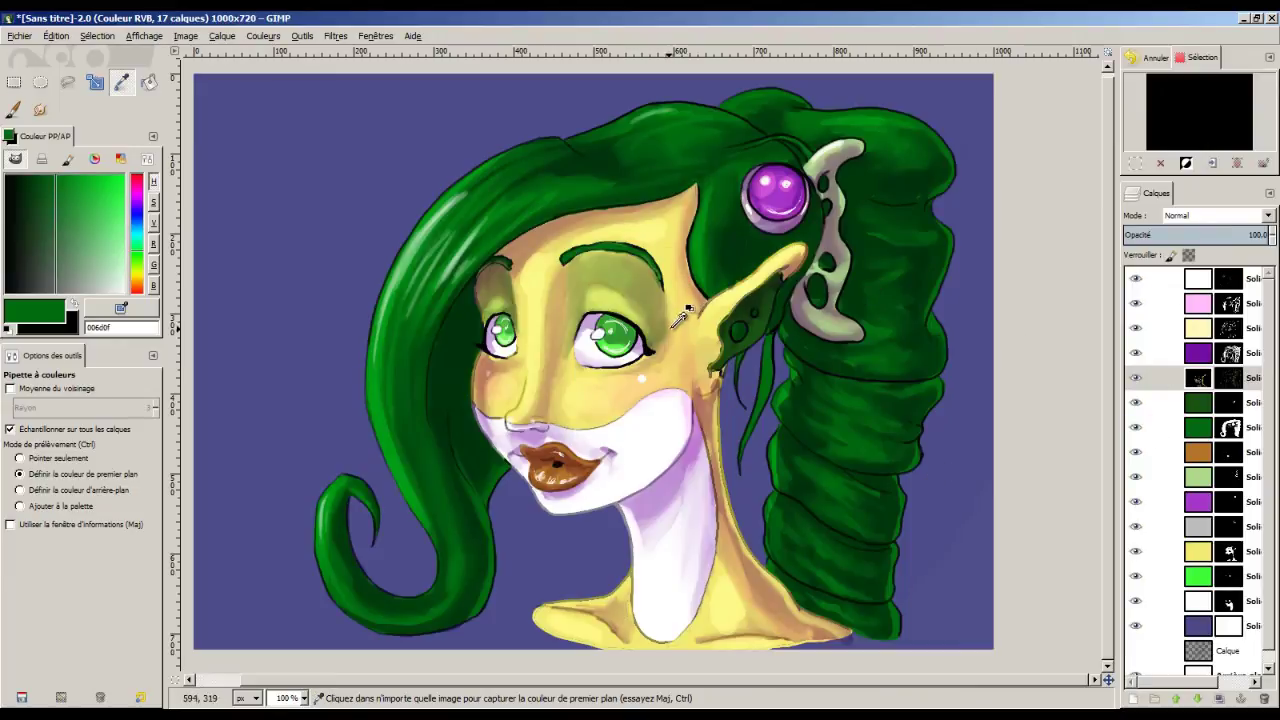
Sample the purple hair bead, darken the colour to 691285 and paint over the bead's outline with it.
{"action": "left_click", "coordinate": [774, 188]}
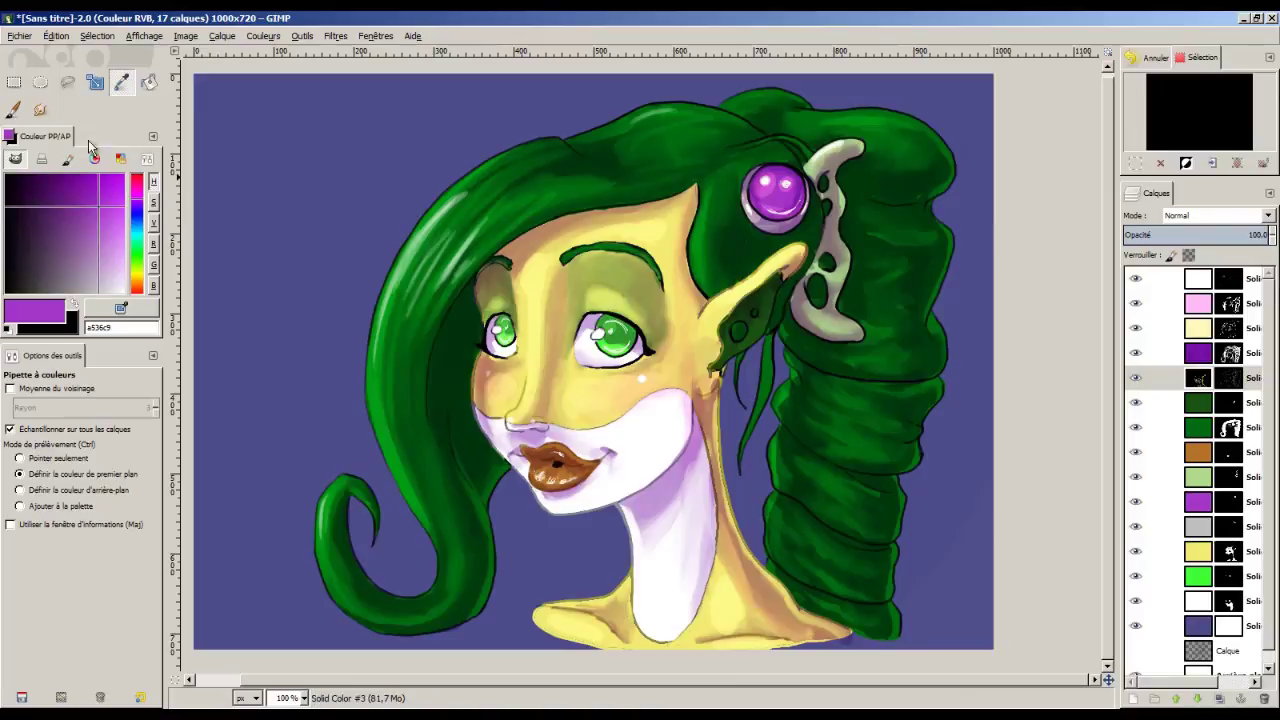
{"action": "left_click", "coordinate": [75, 191]}
{"action": "left_click", "coordinate": [66, 190]}
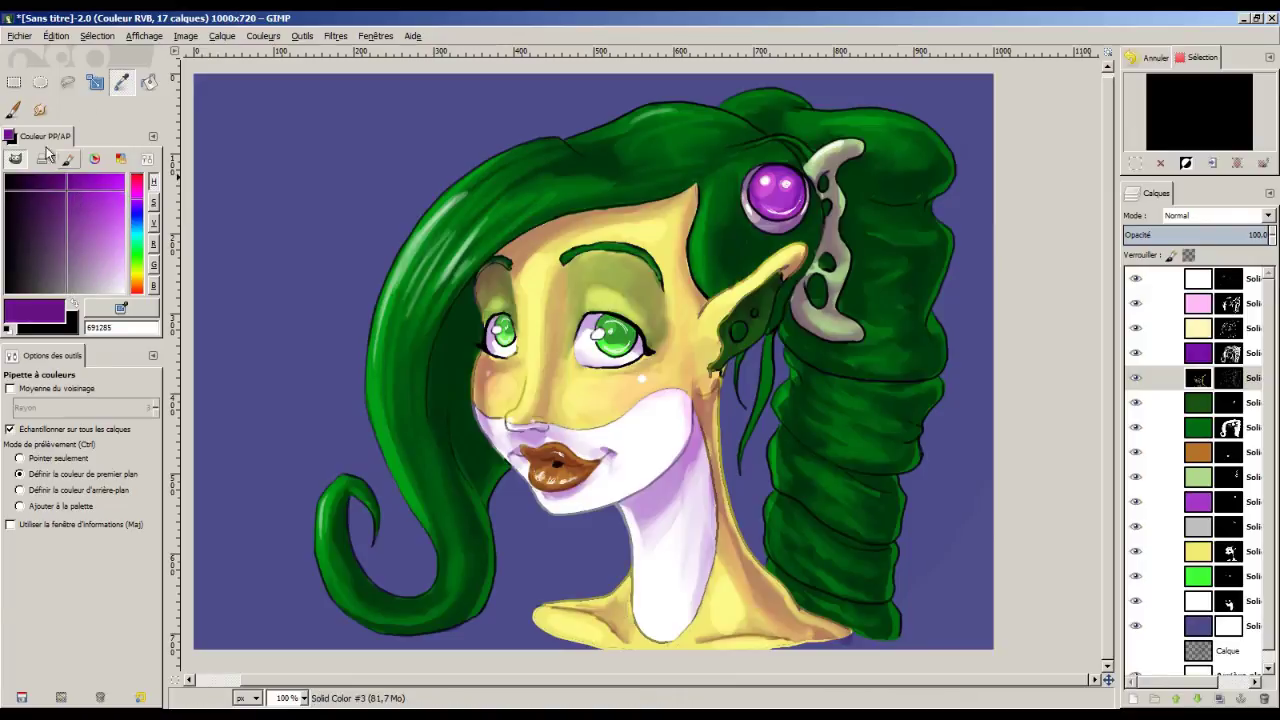
{"action": "key", "text": "p"}
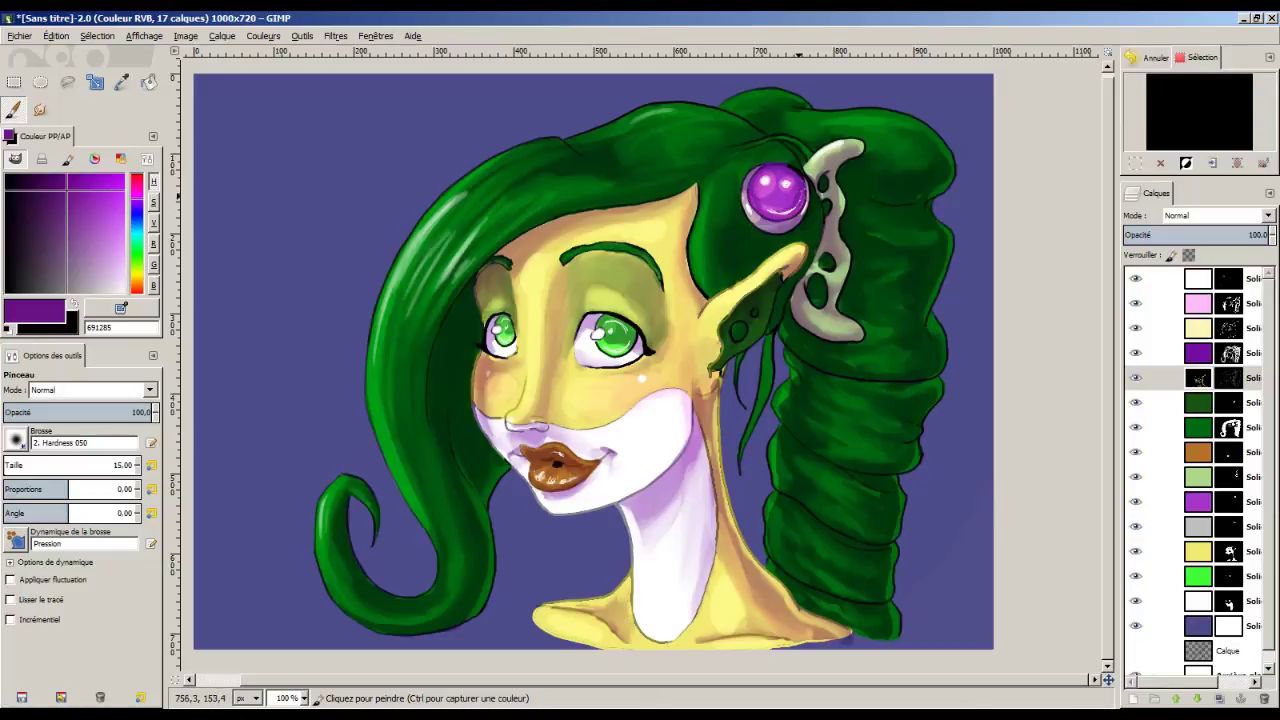
{"action": "left_click_drag", "start_coordinate": [786, 220], "coordinate": [801, 200]}
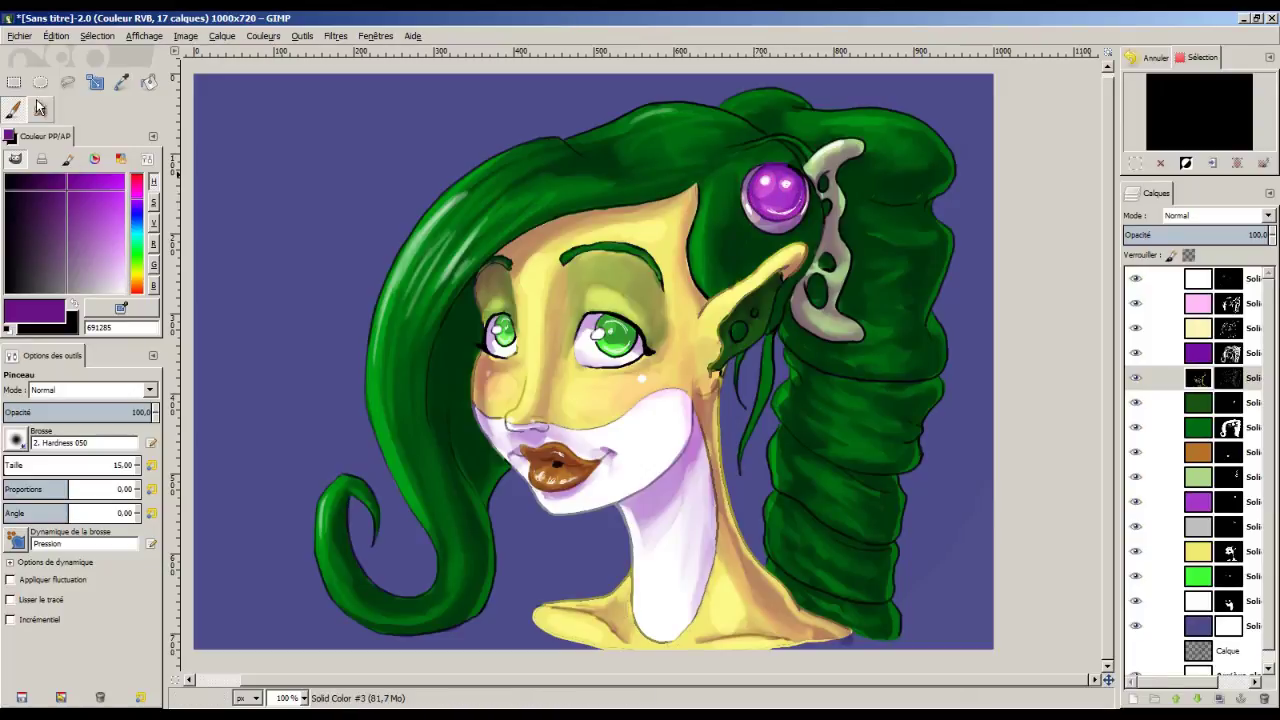
Recolour the hair outlines in dark greens sampled from the hair, using 002007 for the curl and 00350b for further strands.
{"action": "left_click", "coordinate": [122, 84]}
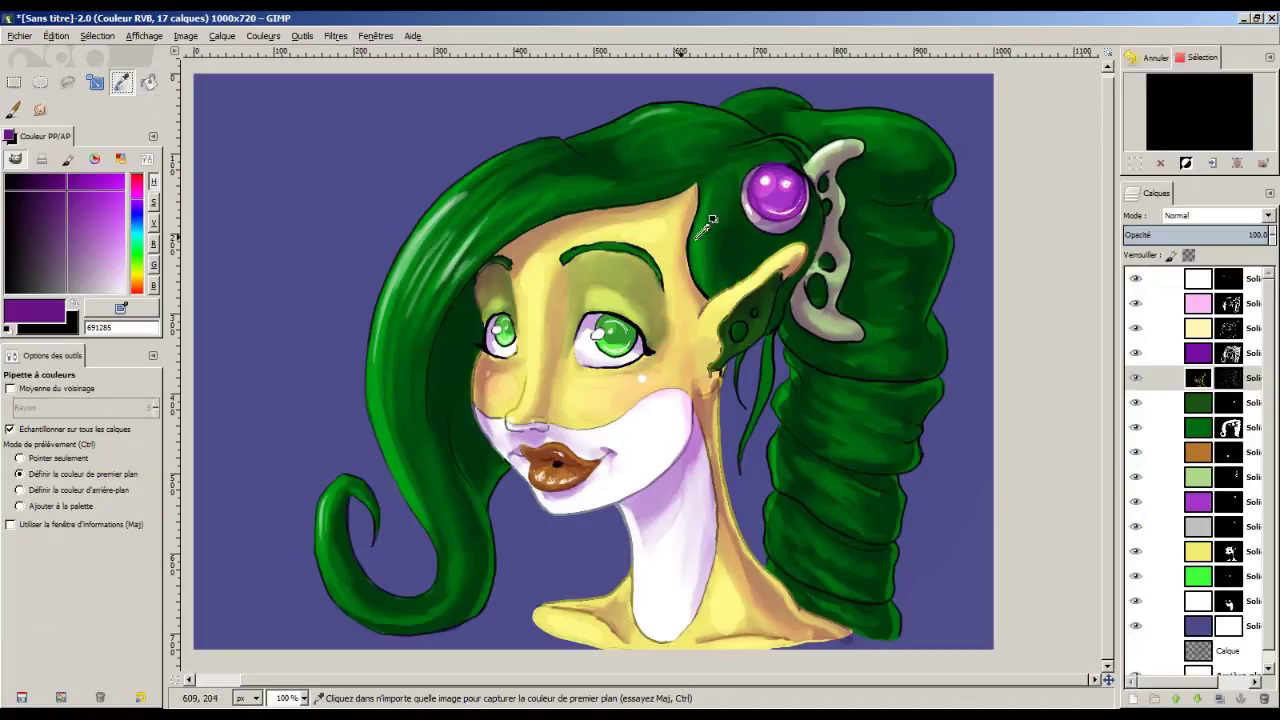
{"action": "left_click_drag", "start_coordinate": [708, 242], "coordinate": [747, 251]}
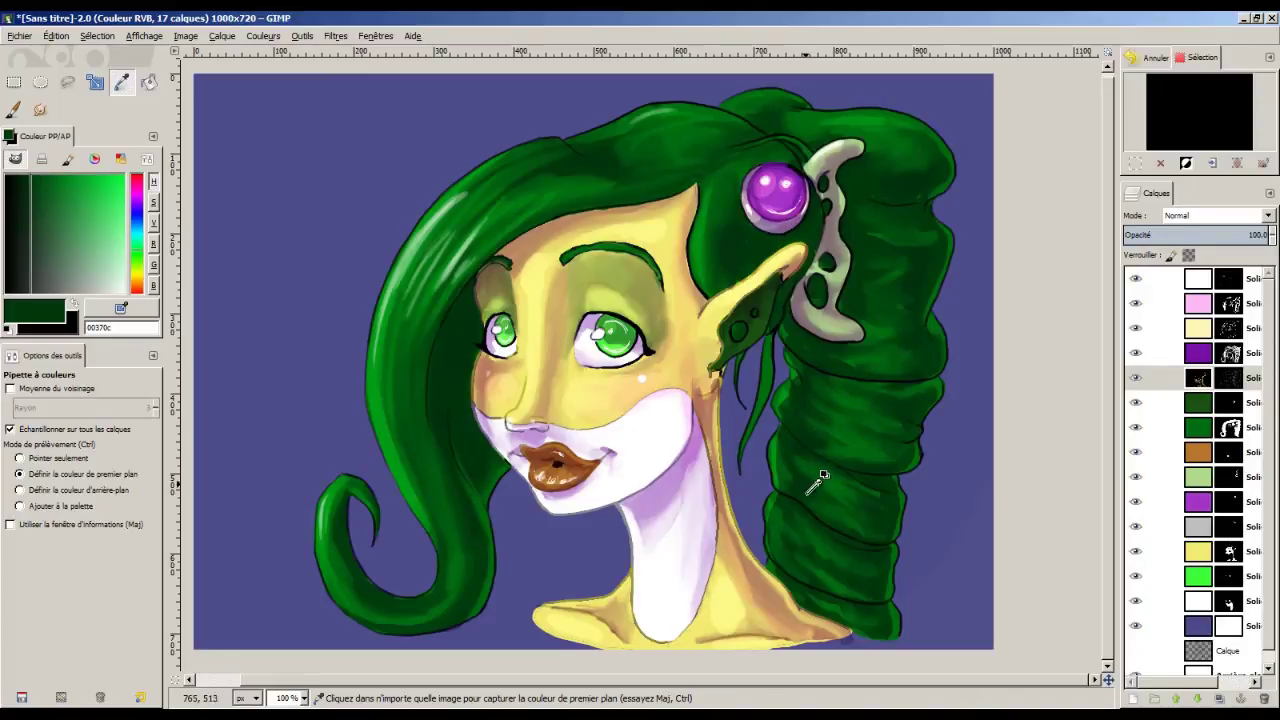
{"action": "left_click_drag", "start_coordinate": [27, 188], "coordinate": [25, 270]}
{"action": "key", "text": "p"}
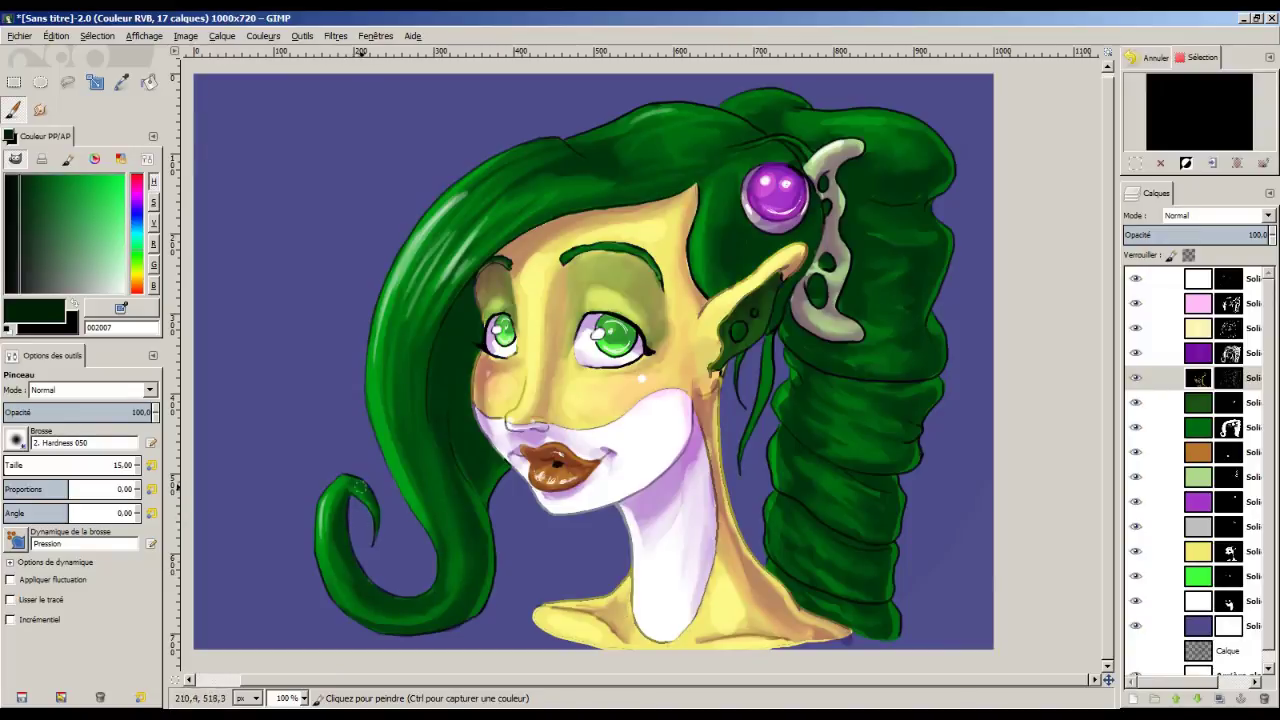
{"action": "left_click", "coordinate": [357, 482]}
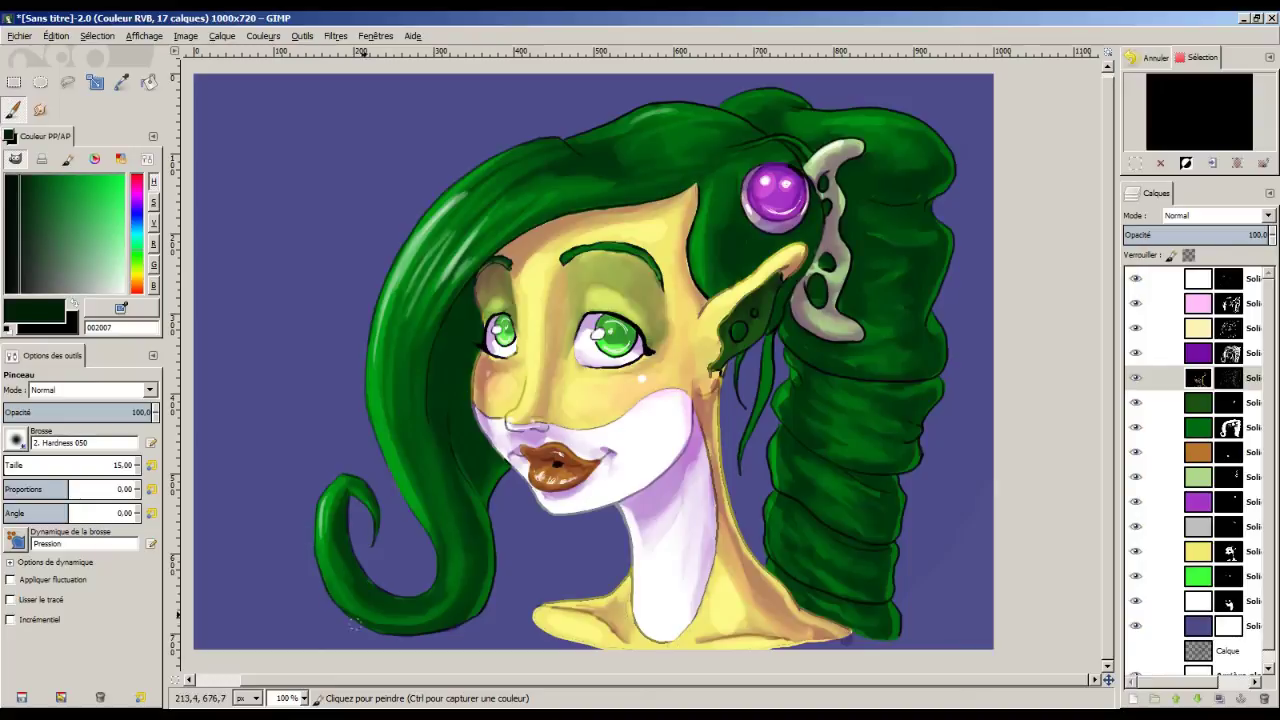
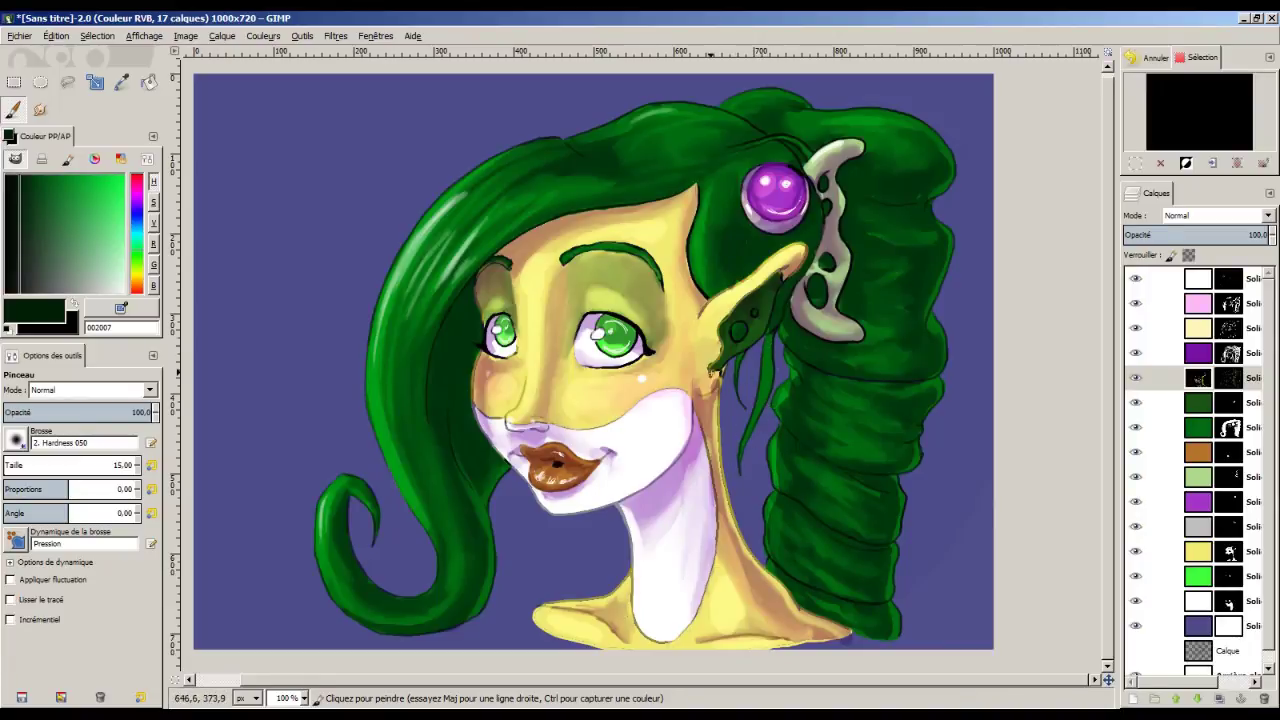
{"action": "left_click", "coordinate": [769, 387], "text": "ctrl"}
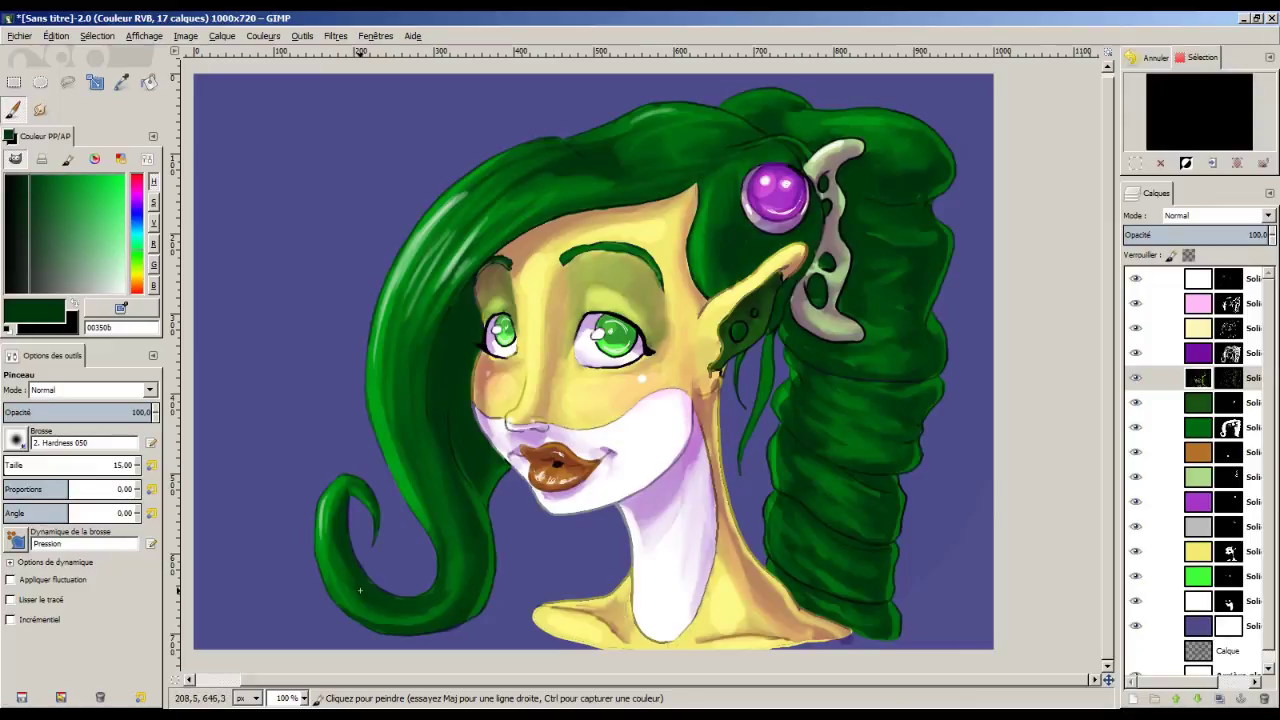
Add a masked black solid colour layer above the white glints layer, make white the foreground colour and hide the blue background layer.
{"action": "left_click", "coordinate": [1228, 278]}
{"action": "left_click", "coordinate": [14, 273]}
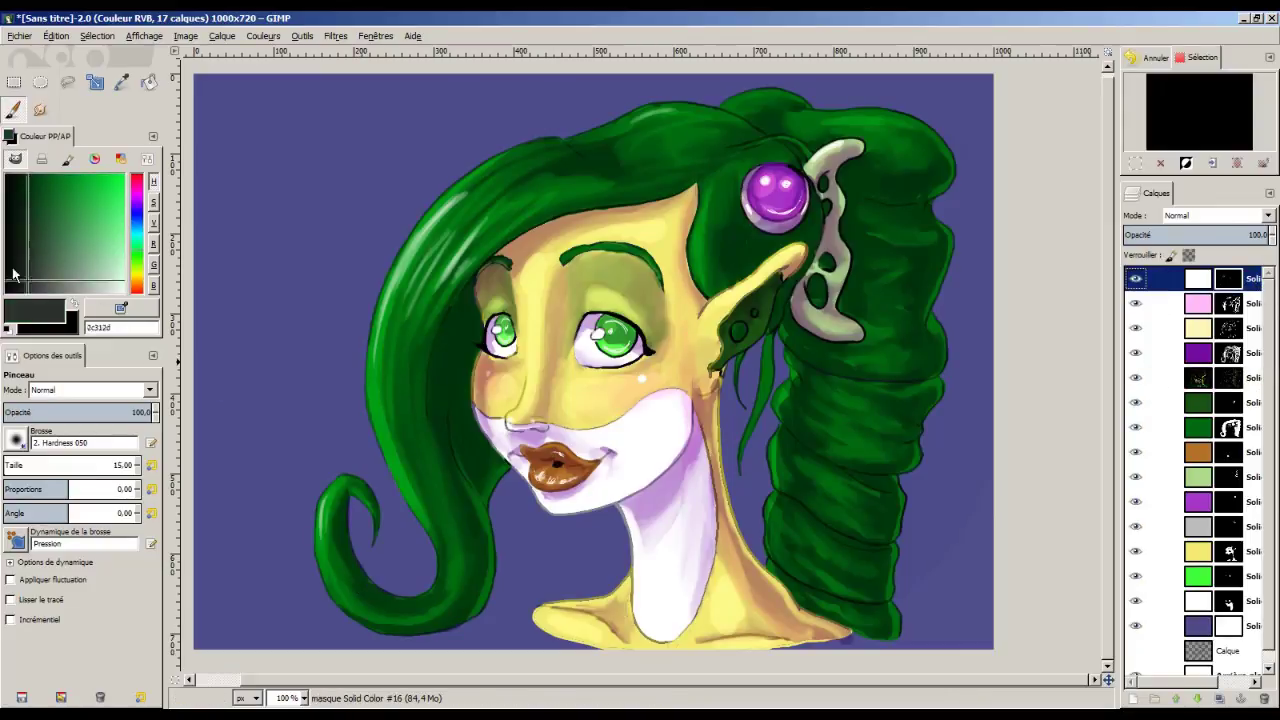
{"action": "left_click_drag", "start_coordinate": [14, 273], "coordinate": [12, 290]}
{"action": "left_click", "coordinate": [222, 35]}
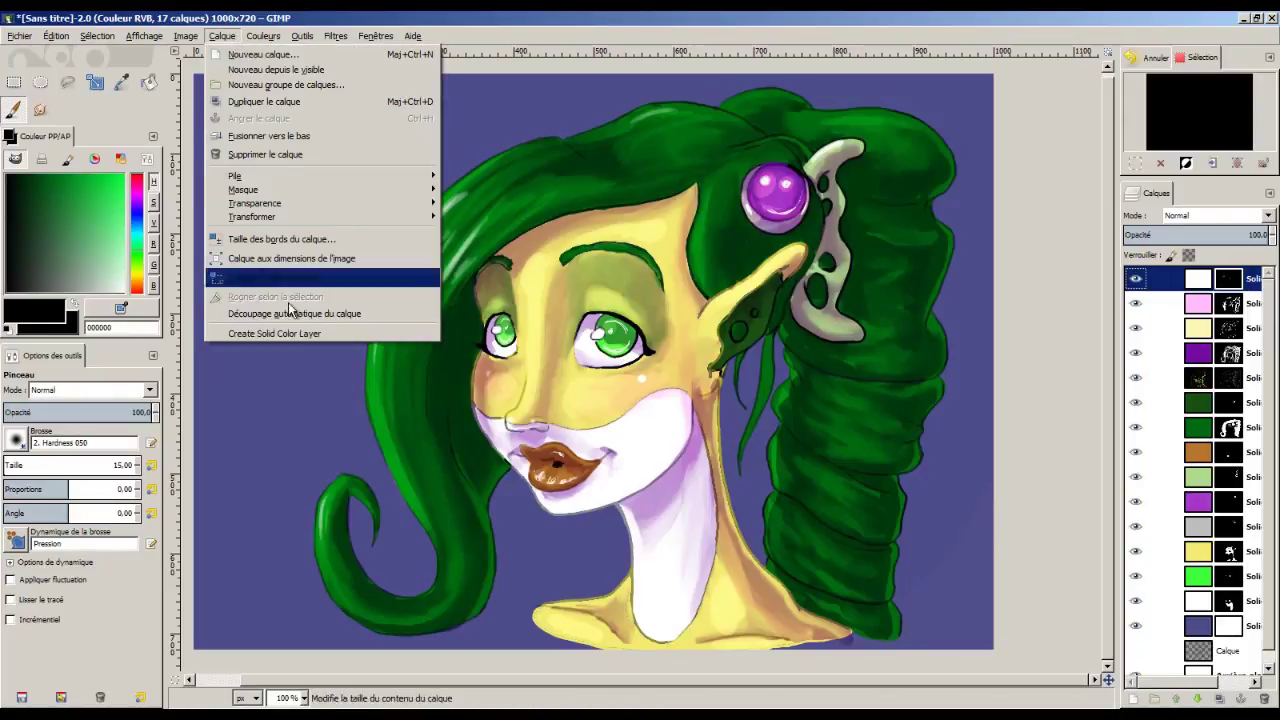
{"action": "left_click", "coordinate": [275, 333]}
{"action": "key", "text": "x"}
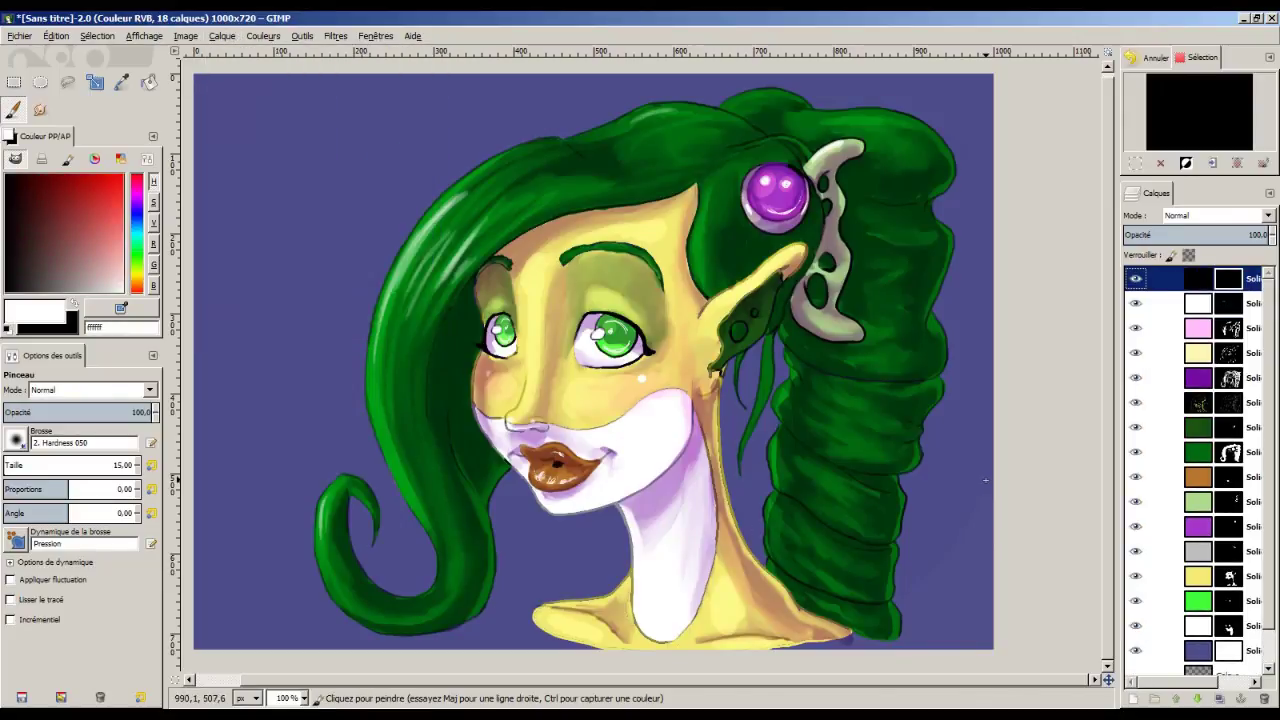
{"action": "left_click", "coordinate": [1135, 650]}
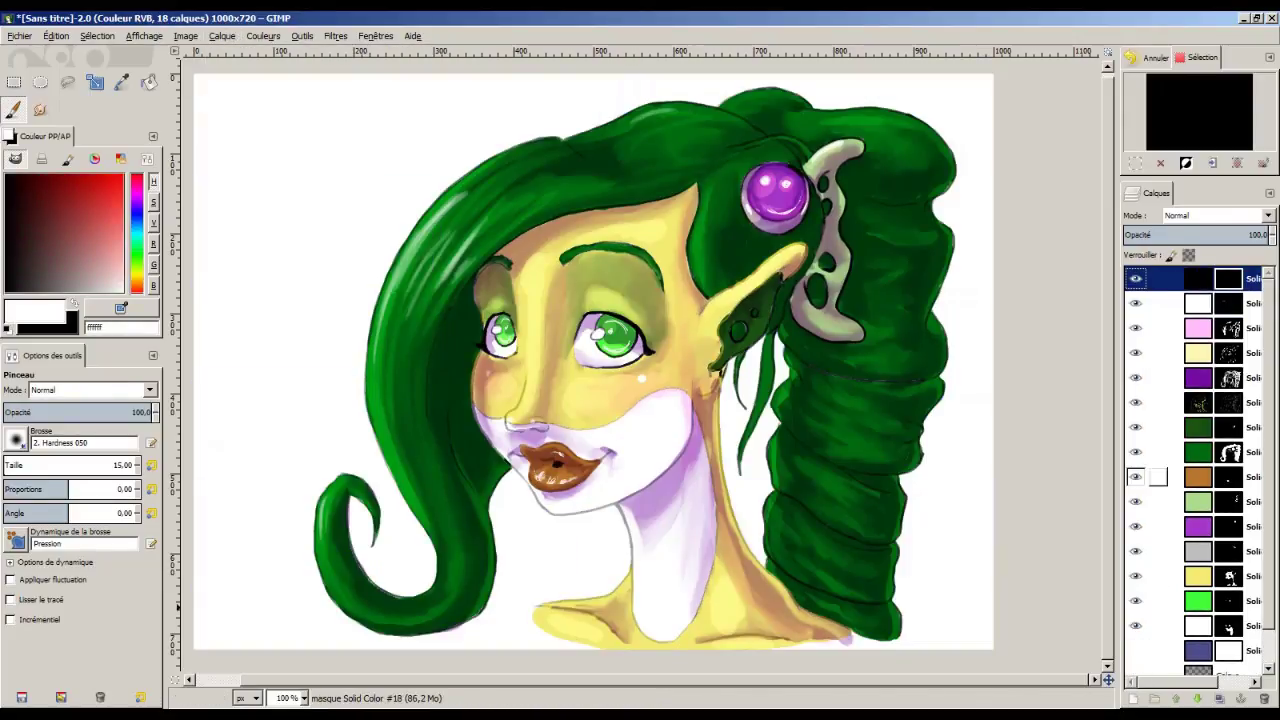
Paint thin wavy test strokes with the 15 px brush on the black layer's mask, in the empty area beside the hair.
{"action": "left_click", "coordinate": [14, 110]}
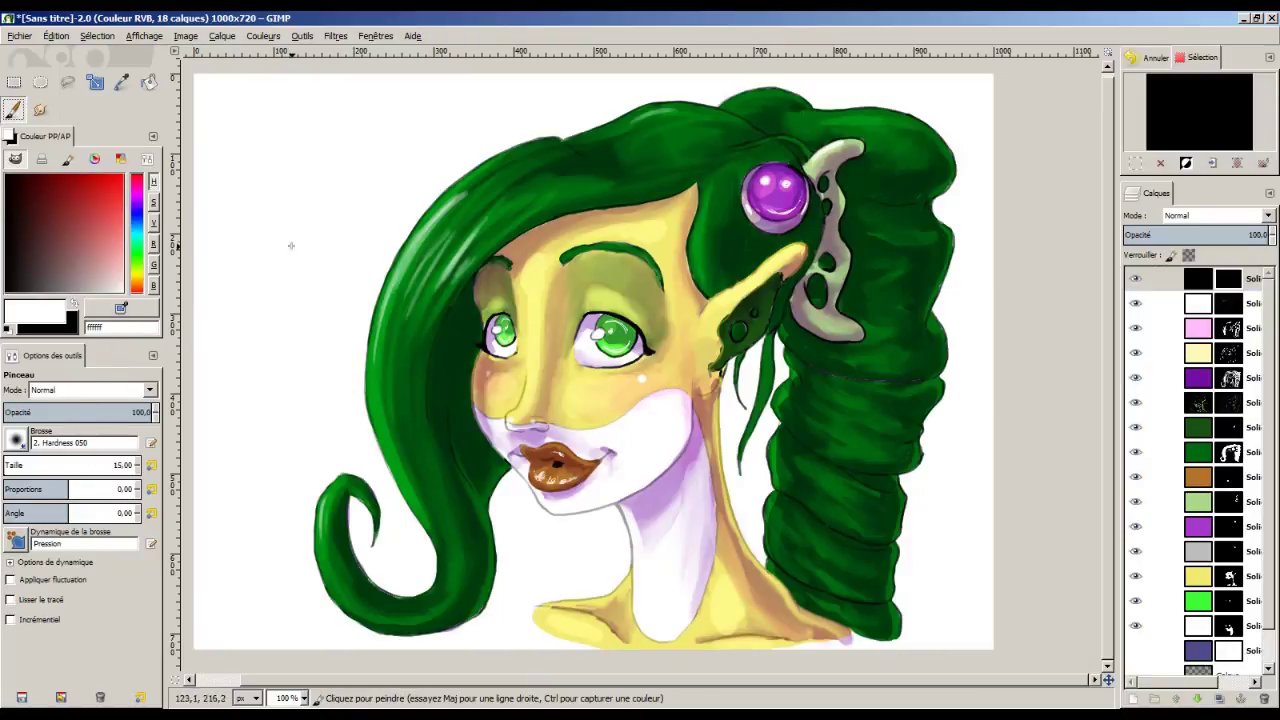
{"action": "mouse_move", "coordinate": [291, 186]}
{"action": "left_mouse_down"}
{"action": "mouse_move", "coordinate": [266, 277]}
{"action": "mouse_move", "coordinate": [274, 428]}
{"action": "left_mouse_up"}
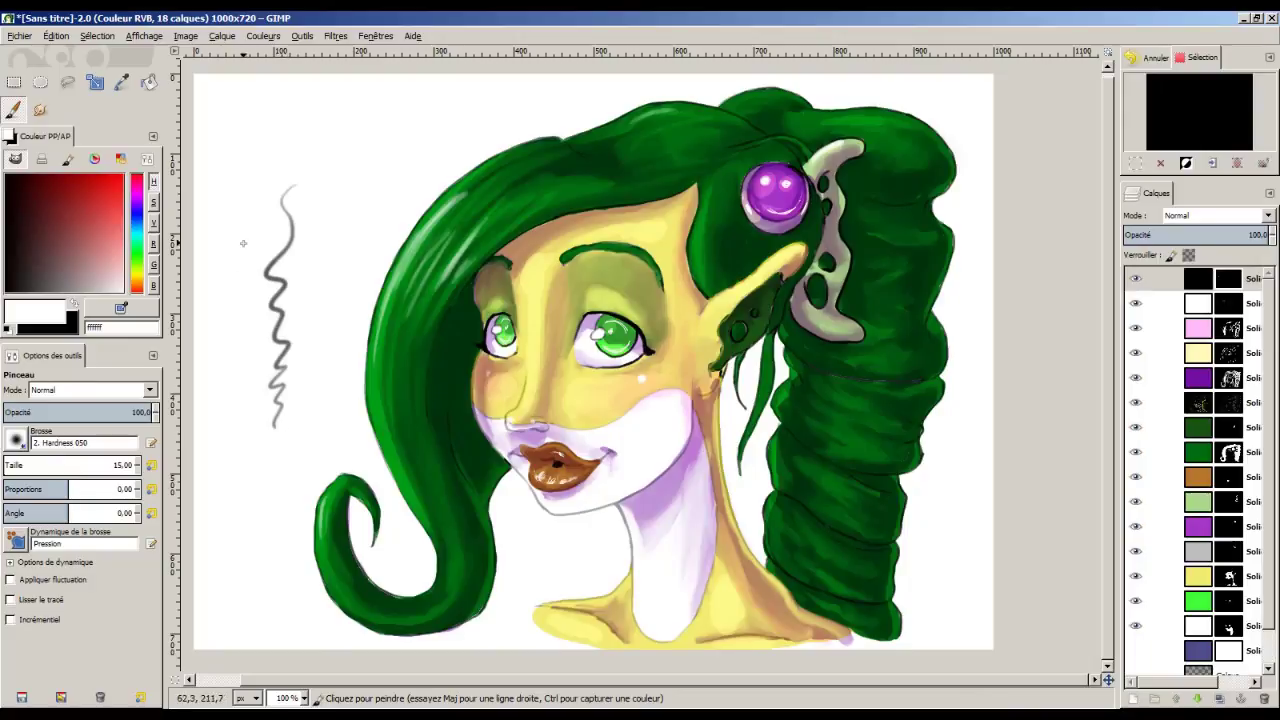
{"action": "left_click_drag", "start_coordinate": [240, 250], "coordinate": [248, 410]}
{"action": "left_click_drag", "start_coordinate": [228, 353], "coordinate": [241, 452]}
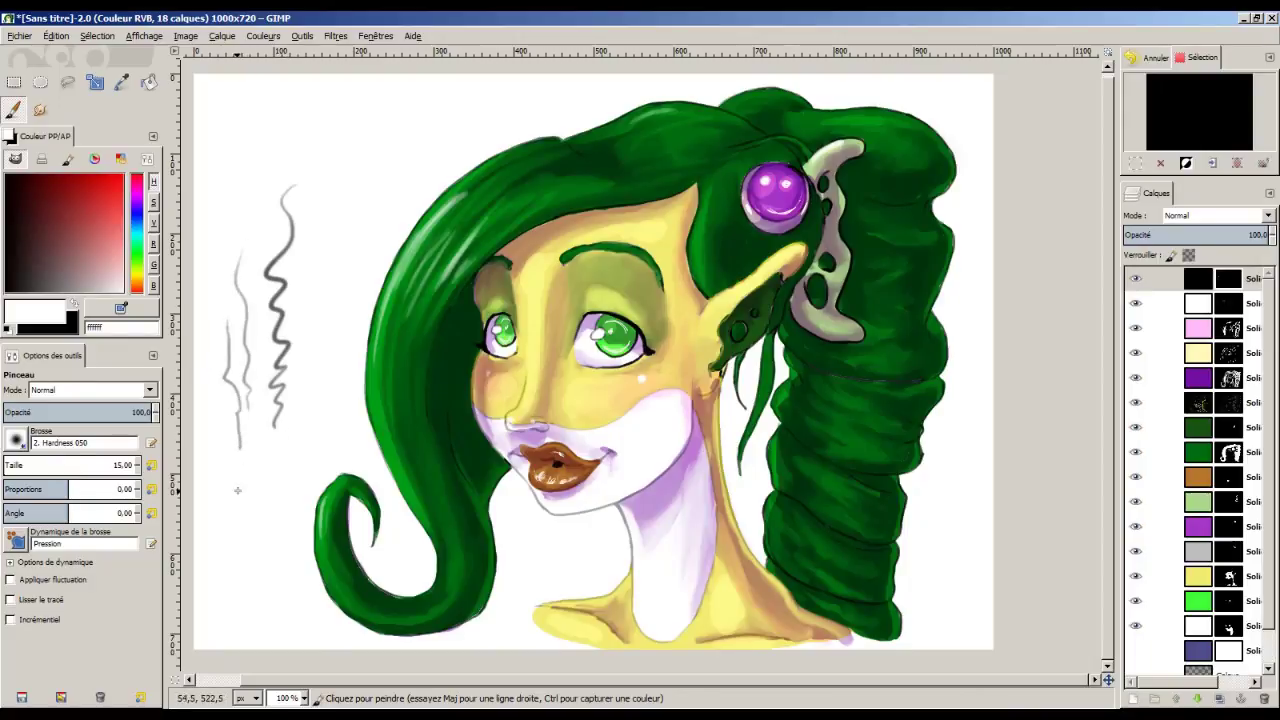
Enable stroke smoothing for the paintbrush with quality 92 and weight 828.1.
{"action": "left_click", "coordinate": [48, 601]}
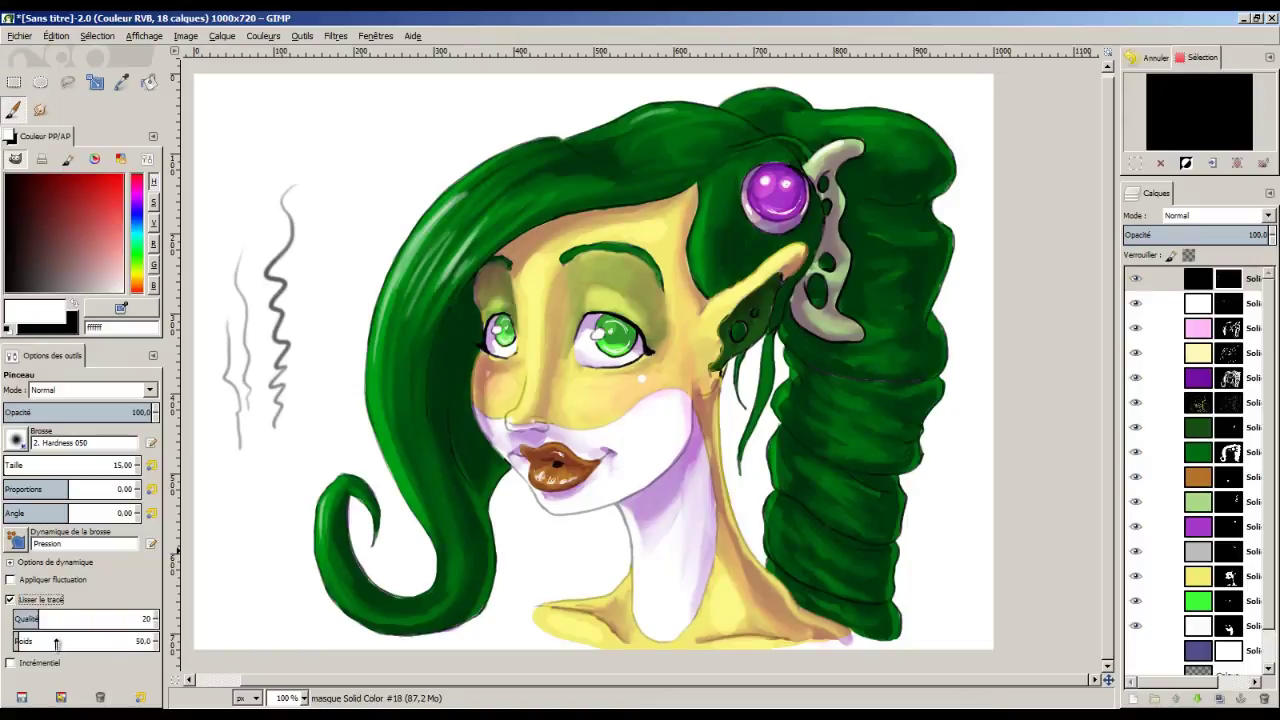
{"action": "mouse_move", "coordinate": [90, 621]}
{"action": "left_mouse_down"}
{"action": "mouse_move", "coordinate": [112, 620]}
{"action": "mouse_move", "coordinate": [100, 638]}
{"action": "left_mouse_up"}
{"action": "left_click", "coordinate": [97, 640]}
{"action": "left_click", "coordinate": [138, 618]}
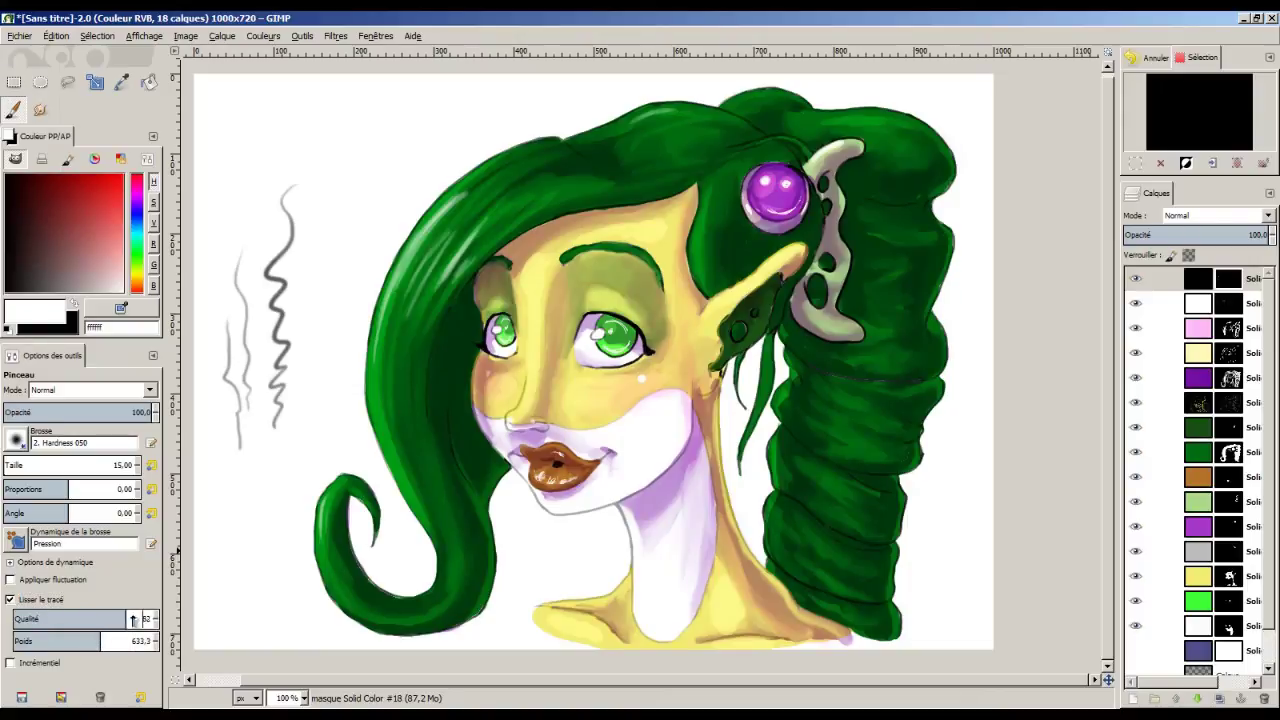
{"action": "left_click", "coordinate": [127, 640]}
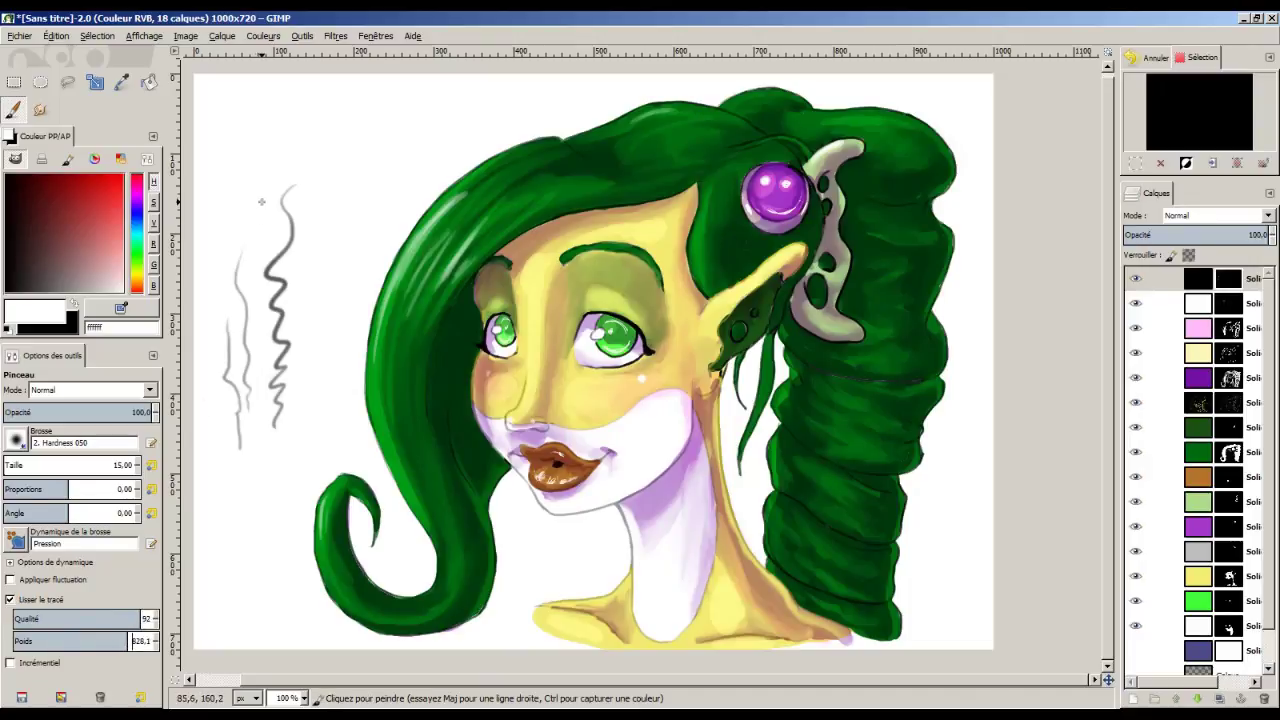
Paint smoothed looping test strokes beside the character and along the outer and inner edges of the hair curl.
{"action": "mouse_move", "coordinate": [261, 202]}
{"action": "left_mouse_down"}
{"action": "mouse_move", "coordinate": [256, 250]}
{"action": "mouse_move", "coordinate": [316, 307]}
{"action": "mouse_move", "coordinate": [316, 337]}
{"action": "mouse_move", "coordinate": [239, 414]}
{"action": "mouse_move", "coordinate": [259, 458]}
{"action": "mouse_move", "coordinate": [303, 413]}
{"action": "mouse_move", "coordinate": [307, 448]}
{"action": "mouse_move", "coordinate": [249, 491]}
{"action": "mouse_move", "coordinate": [282, 512]}
{"action": "mouse_move", "coordinate": [295, 450]}
{"action": "mouse_move", "coordinate": [256, 380]}
{"action": "left_mouse_up"}
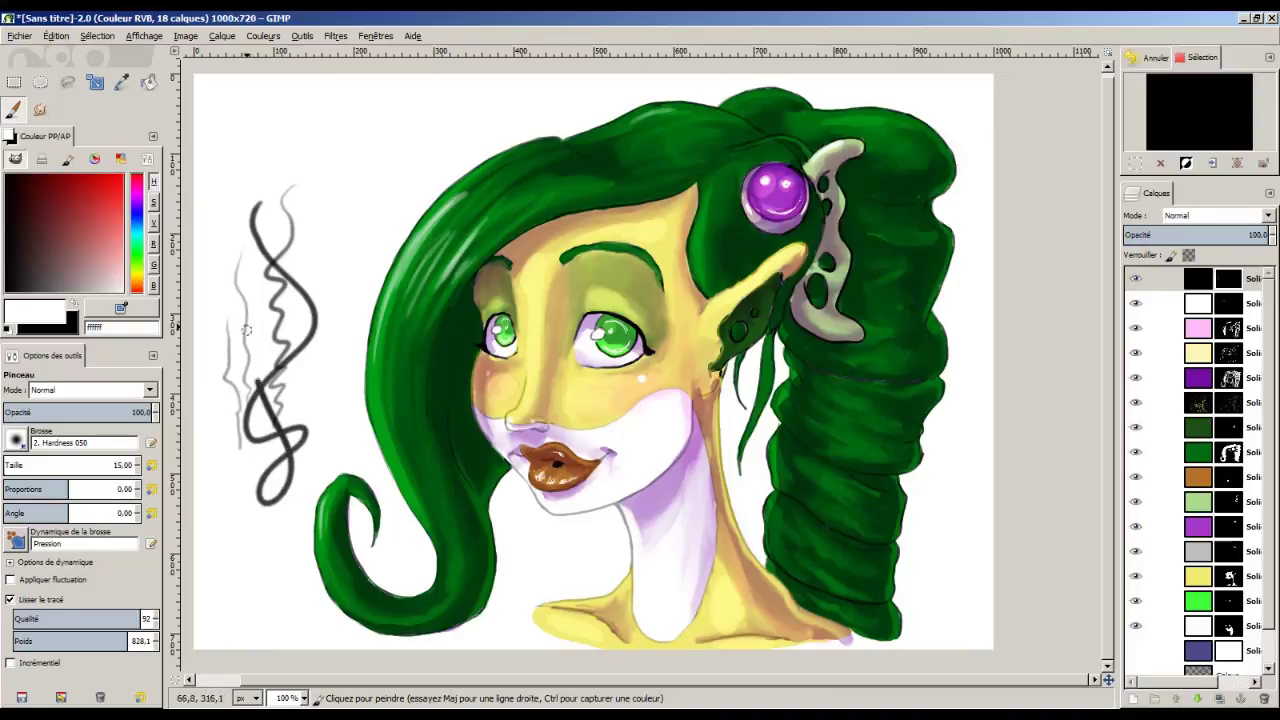
{"action": "mouse_move", "coordinate": [269, 289]}
{"action": "left_mouse_down"}
{"action": "mouse_move", "coordinate": [302, 331]}
{"action": "mouse_move", "coordinate": [241, 409]}
{"action": "mouse_move", "coordinate": [258, 517]}
{"action": "mouse_move", "coordinate": [248, 556]}
{"action": "left_mouse_up"}
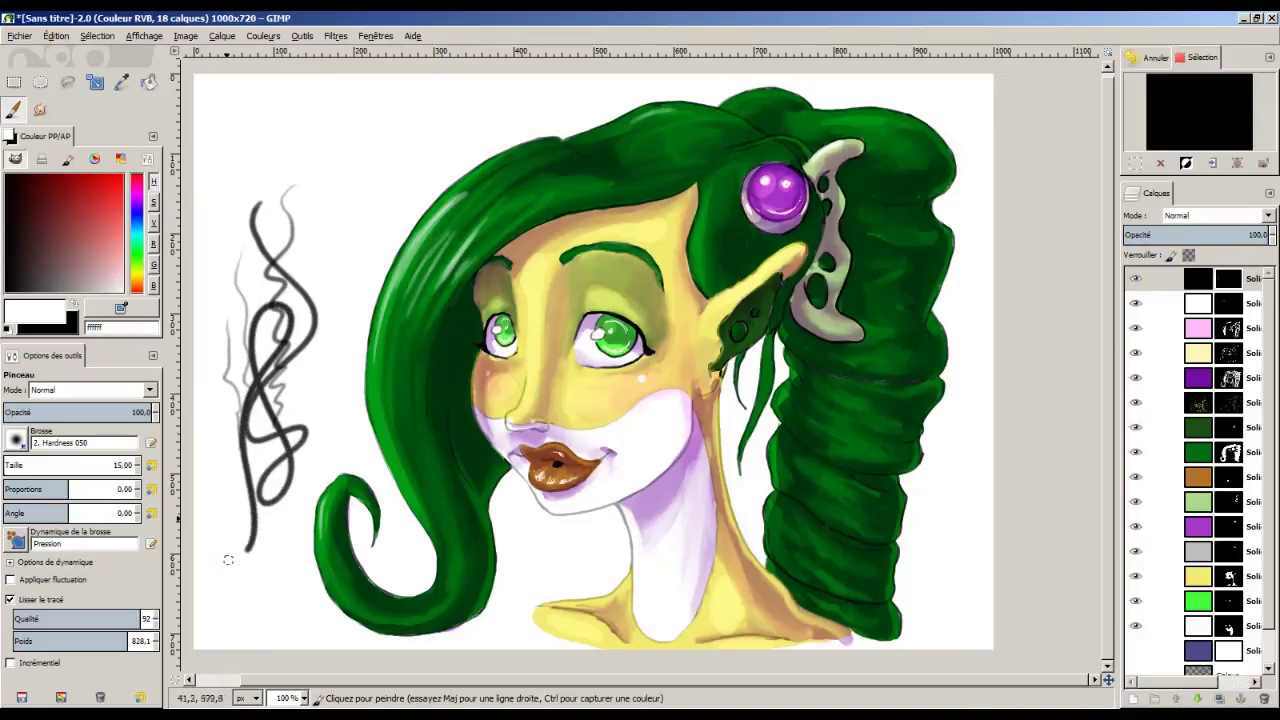
{"action": "mouse_move", "coordinate": [336, 469]}
{"action": "left_mouse_down"}
{"action": "mouse_move", "coordinate": [313, 550]}
{"action": "mouse_move", "coordinate": [344, 604]}
{"action": "mouse_move", "coordinate": [398, 635]}
{"action": "left_mouse_up"}
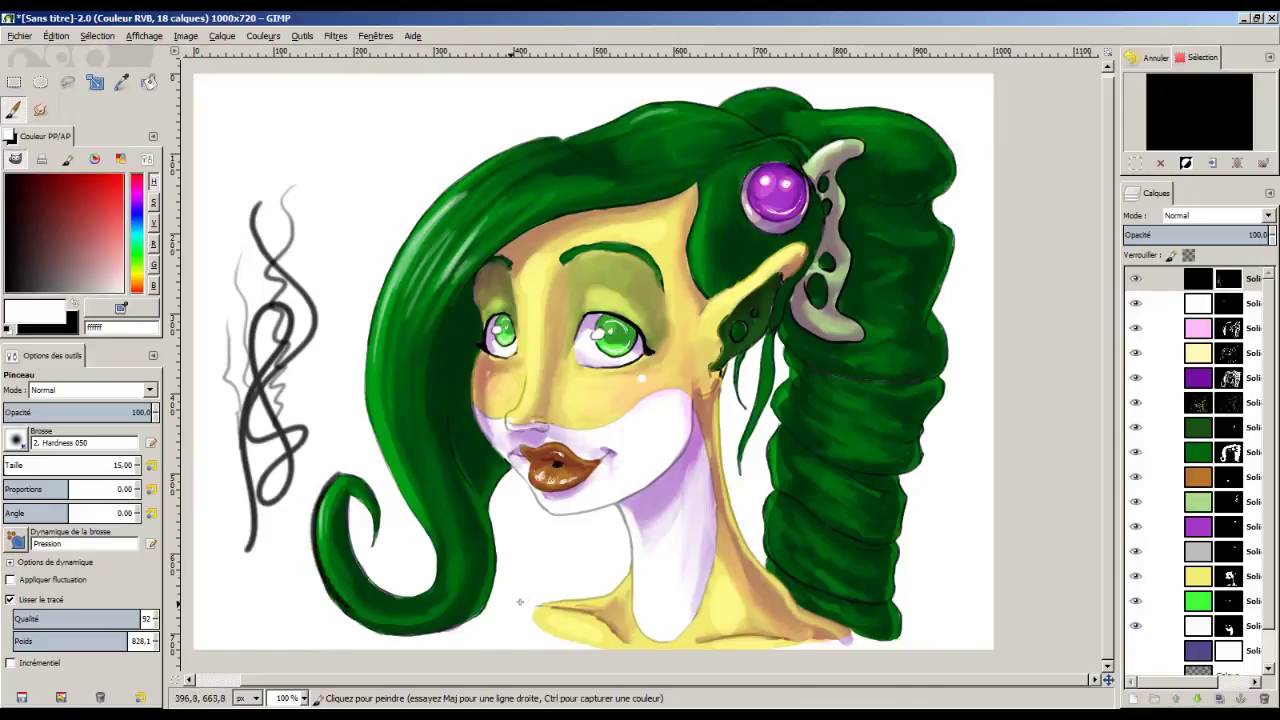
{"action": "left_click_drag", "start_coordinate": [364, 487], "coordinate": [364, 520]}
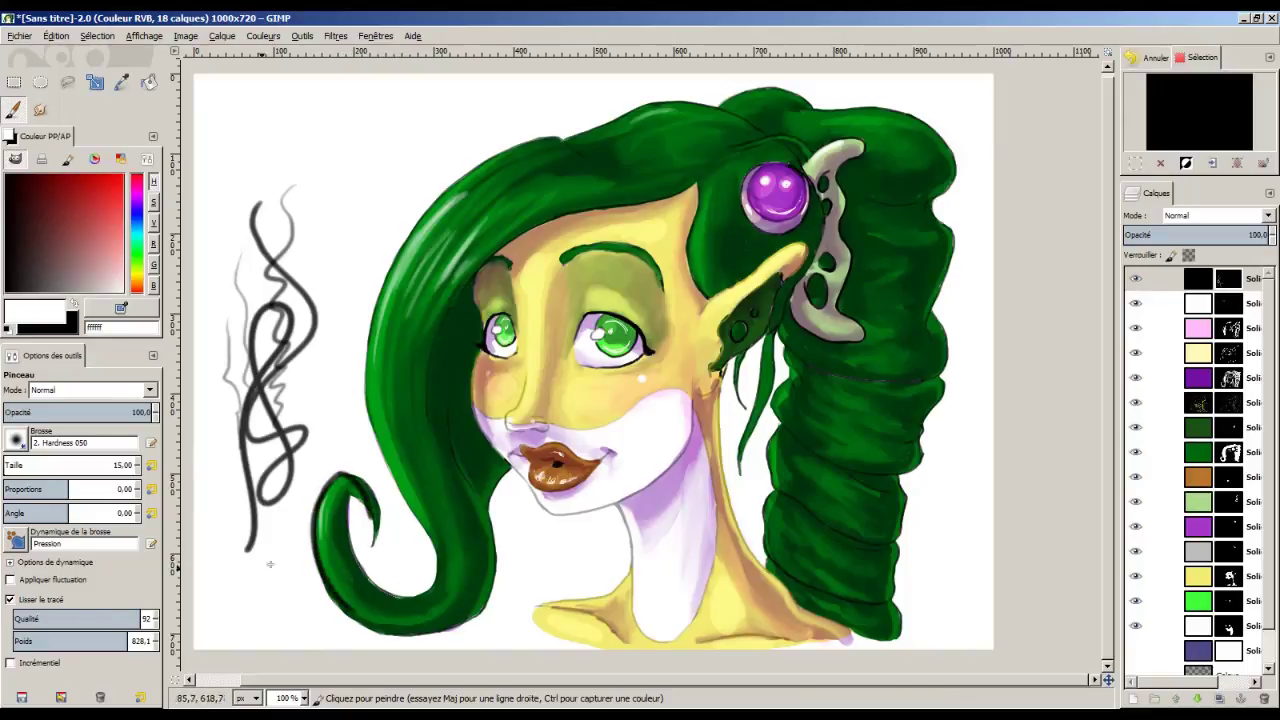
Toggle the paintbrush's stroke smoothing and leave it turned off.
{"action": "left_click", "coordinate": [40, 600]}
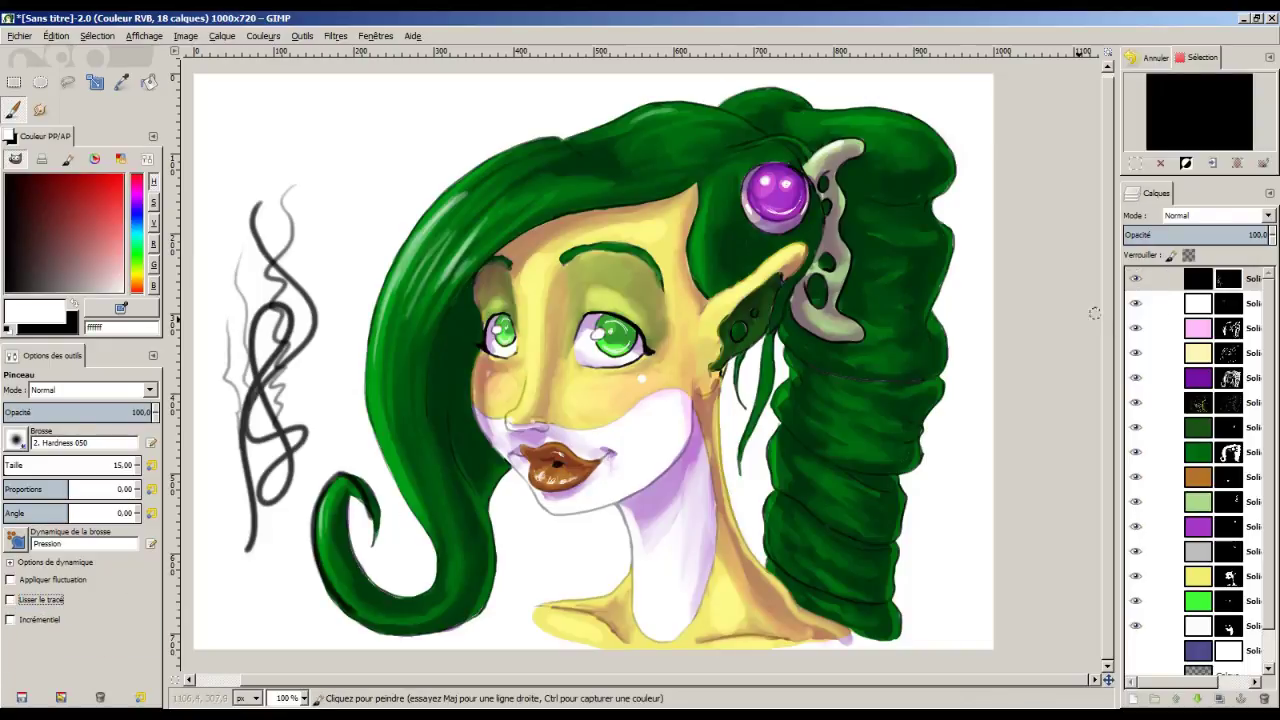
{"action": "left_click", "coordinate": [41, 600]}
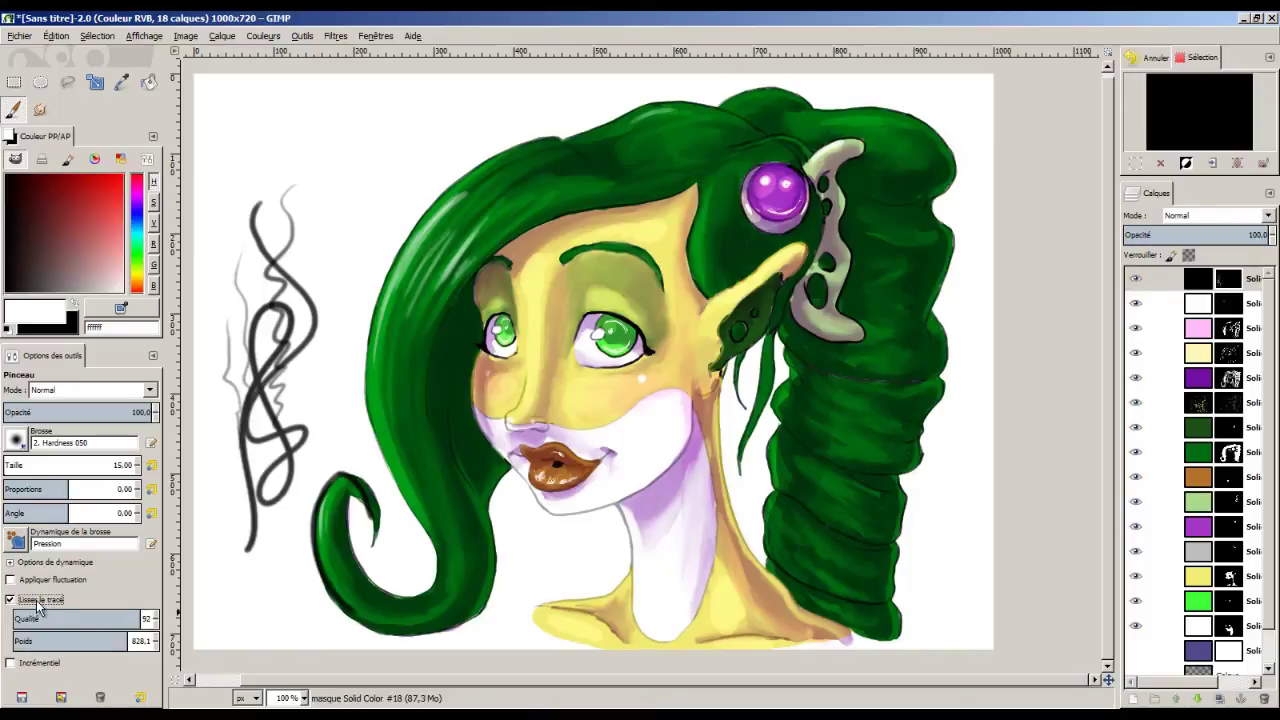
{"action": "left_click", "coordinate": [41, 601]}
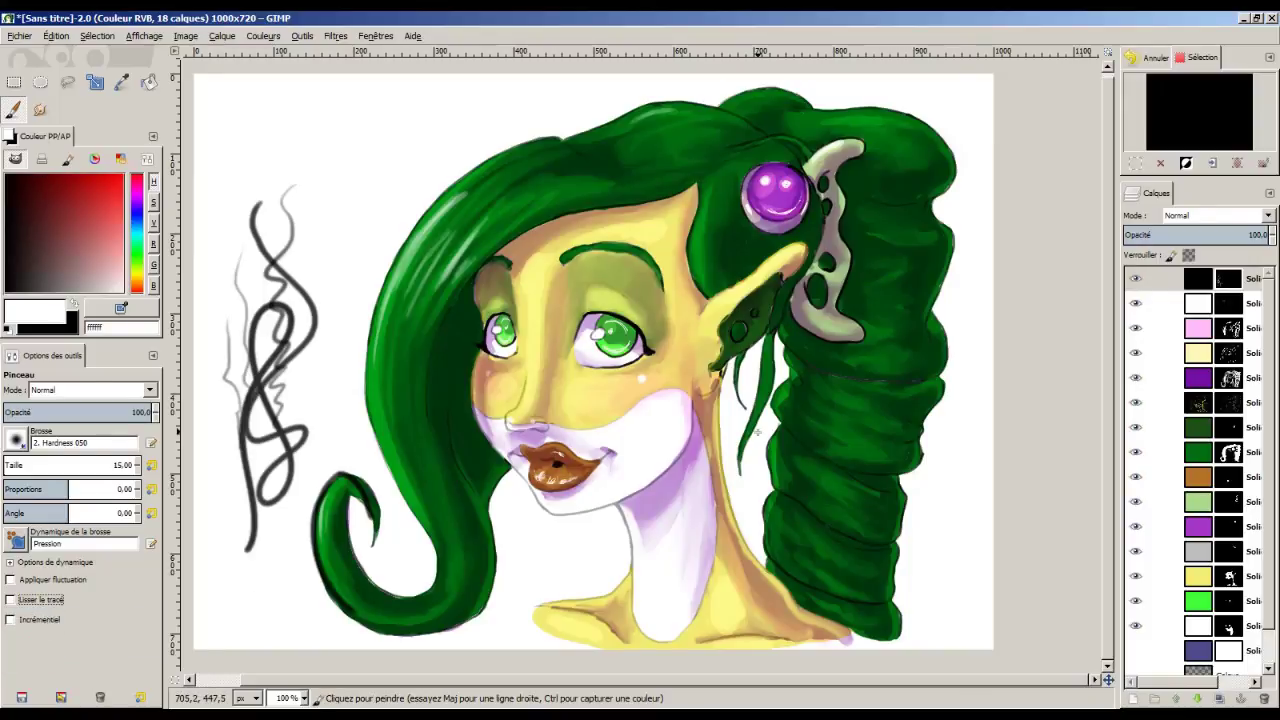
Delete the black solid colour layer with the test strokes and show the blue background layer again.
{"action": "left_click", "coordinate": [1263, 698]}
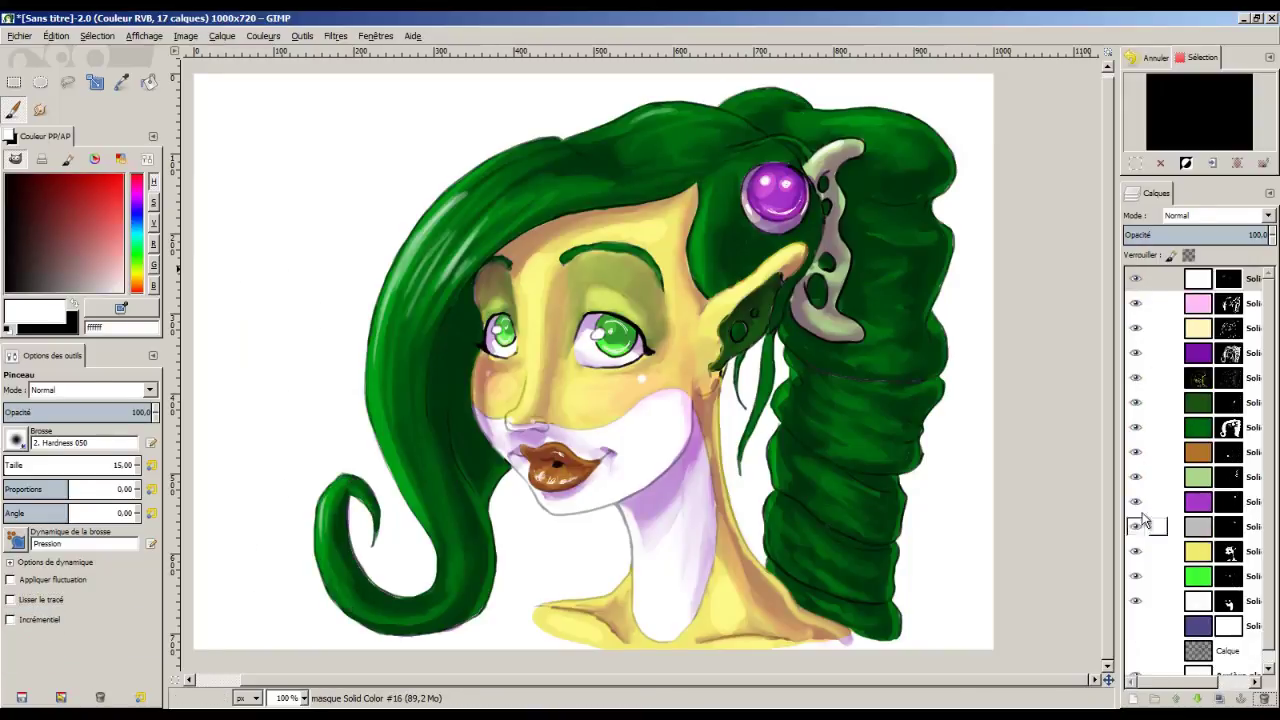
{"action": "left_click", "coordinate": [1135, 626]}
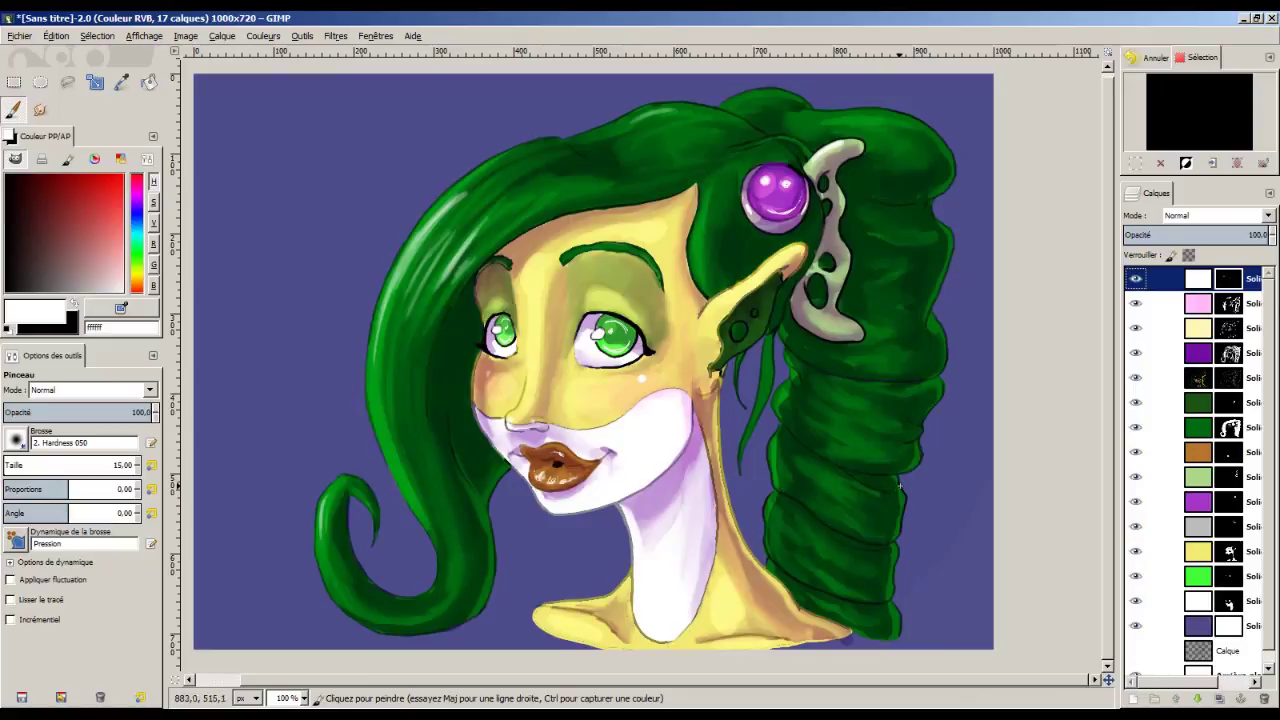
{"action": "scroll", "coordinate": [905, 450], "scroll_direction": "up", "scroll_amount": 1}
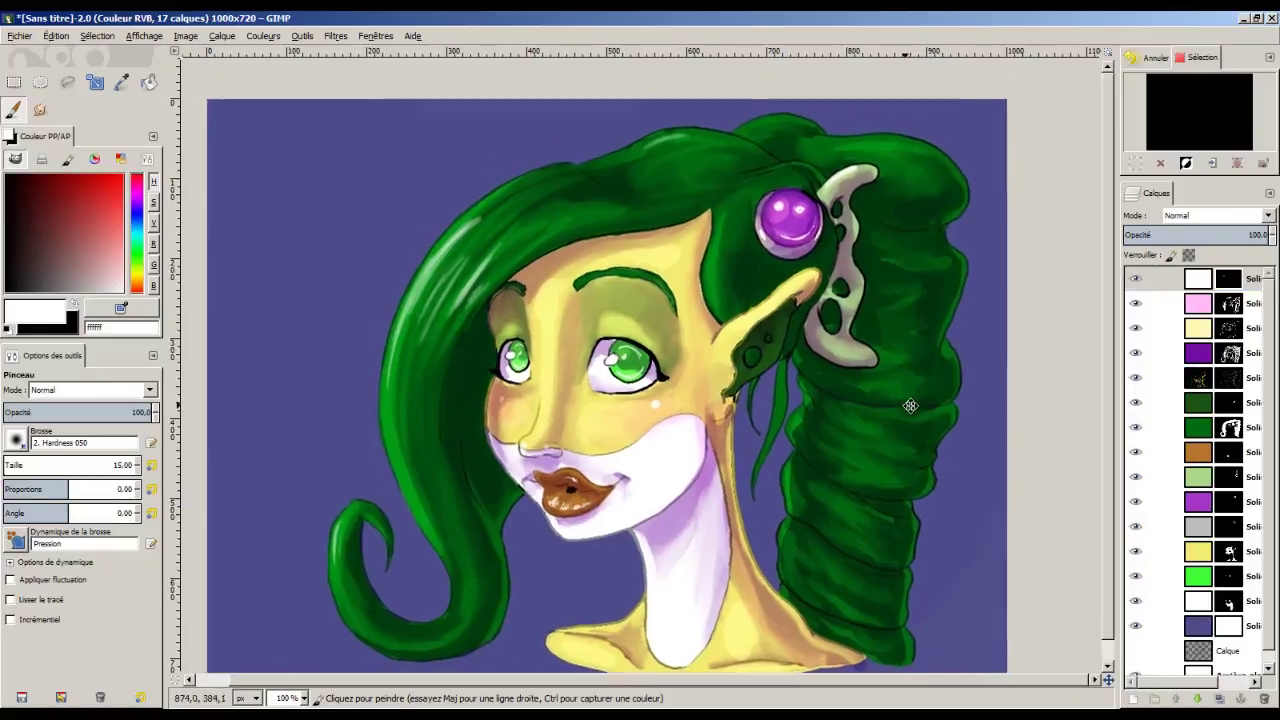
{"action": "scroll", "coordinate": [913, 388], "scroll_direction": "right", "scroll_amount": 1}
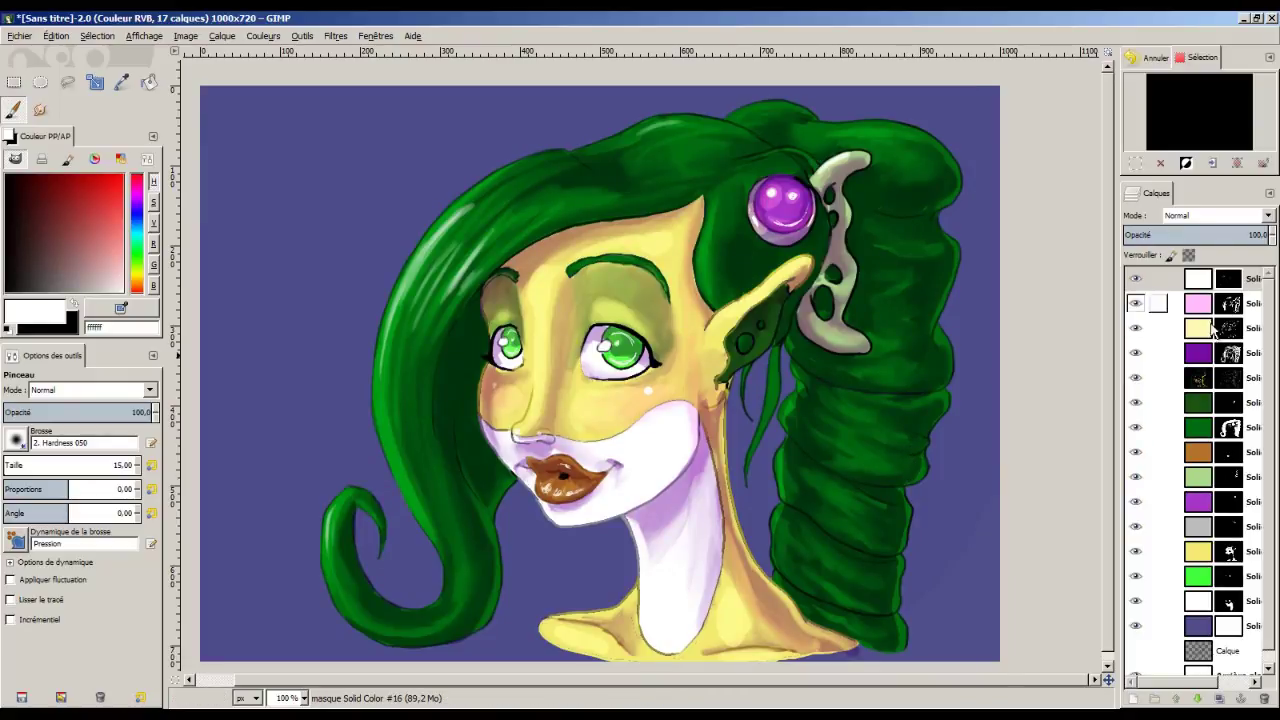
On the outline layer, sample the green iris, darken the colour to 1b7b19 and paint over the larger eye's iris outline.
{"action": "left_click", "coordinate": [1160, 378]}
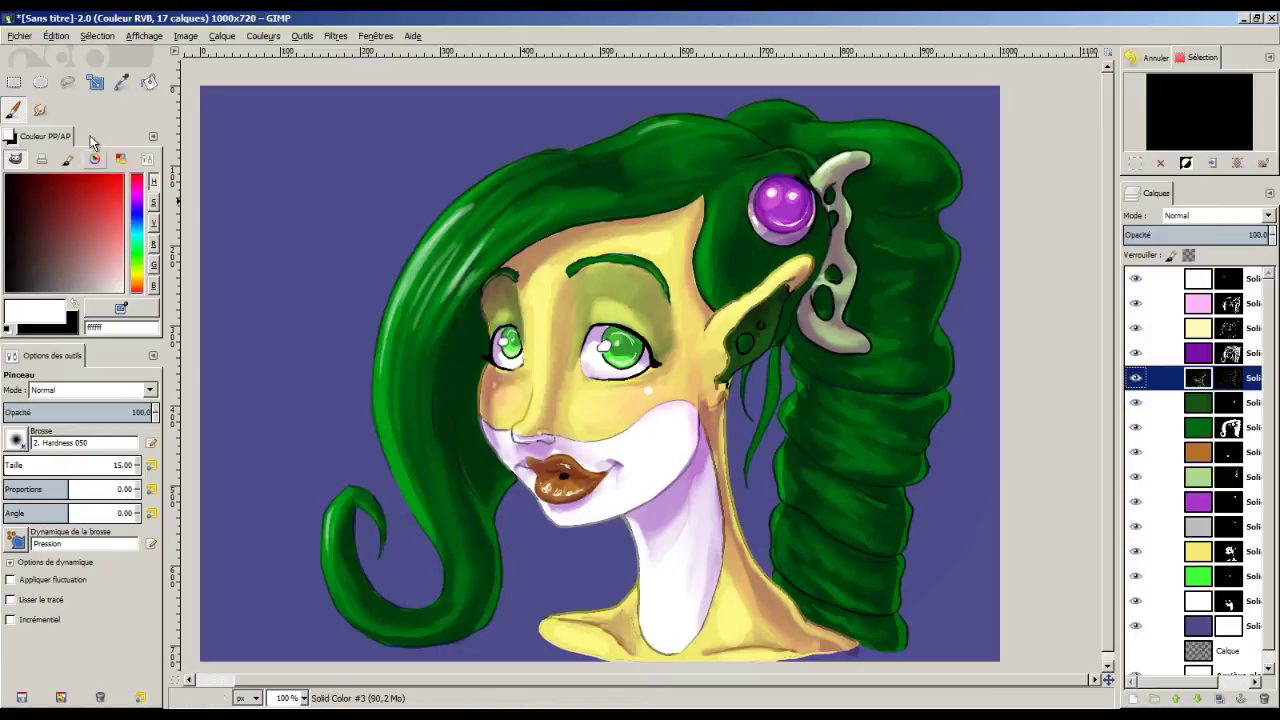
{"action": "left_click", "coordinate": [121, 82]}
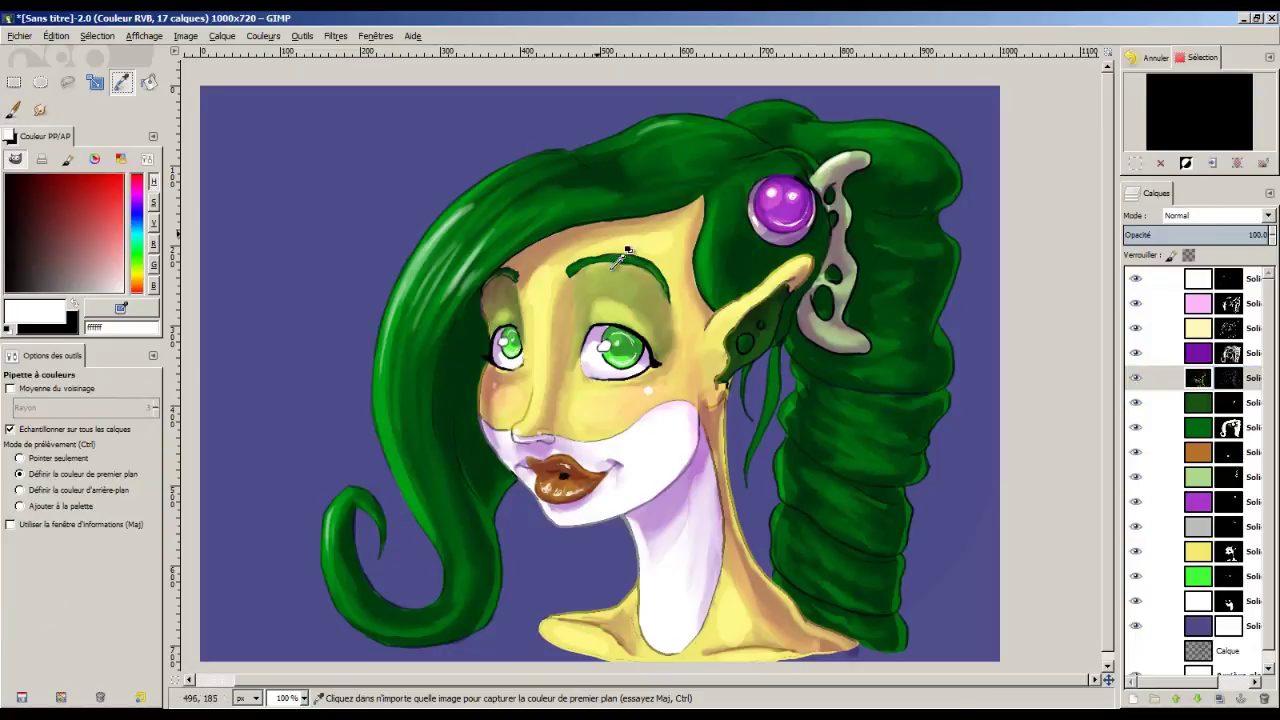
{"action": "left_click", "coordinate": [626, 346]}
{"action": "left_click", "coordinate": [63, 197]}
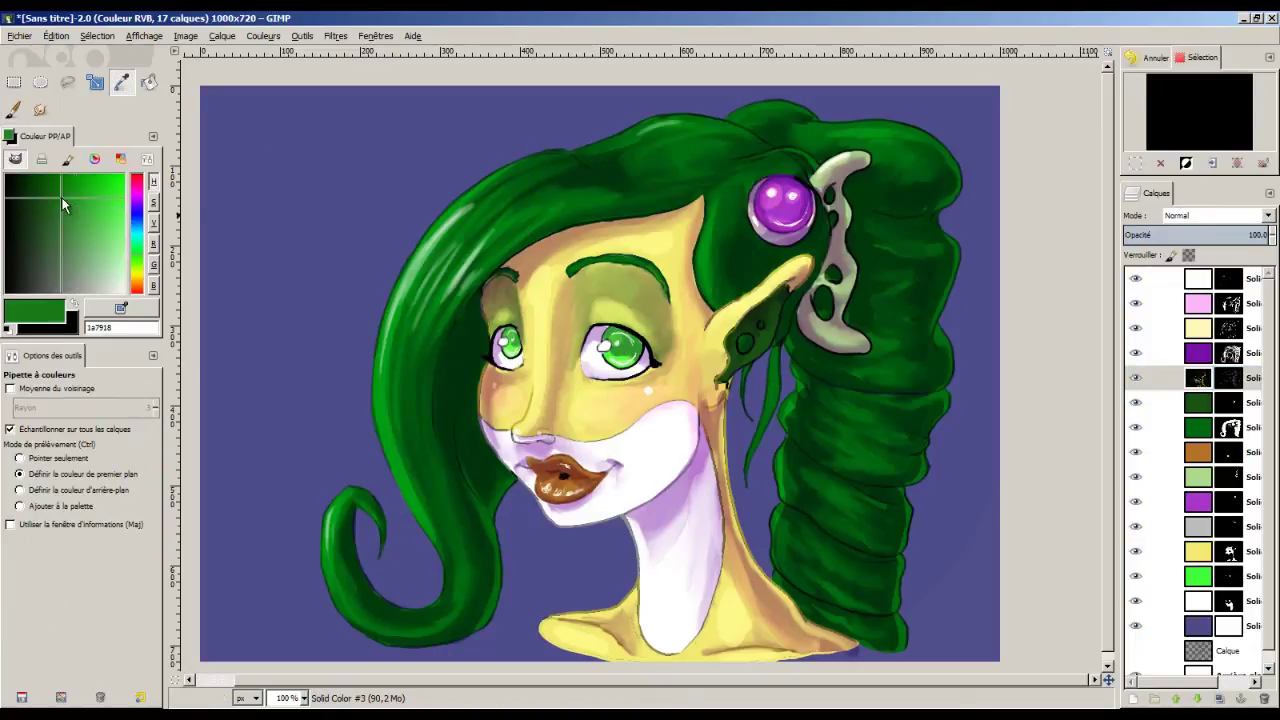
{"action": "left_click", "coordinate": [17, 113]}
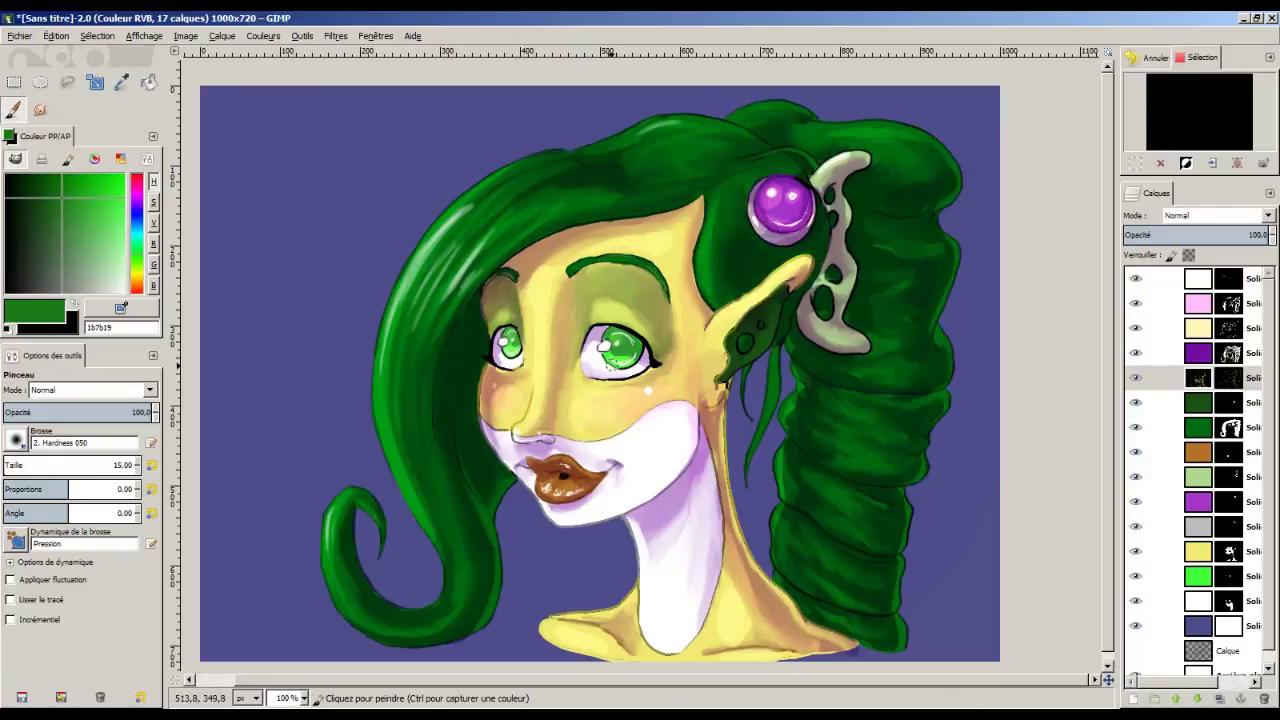
{"action": "left_click", "coordinate": [605, 331]}
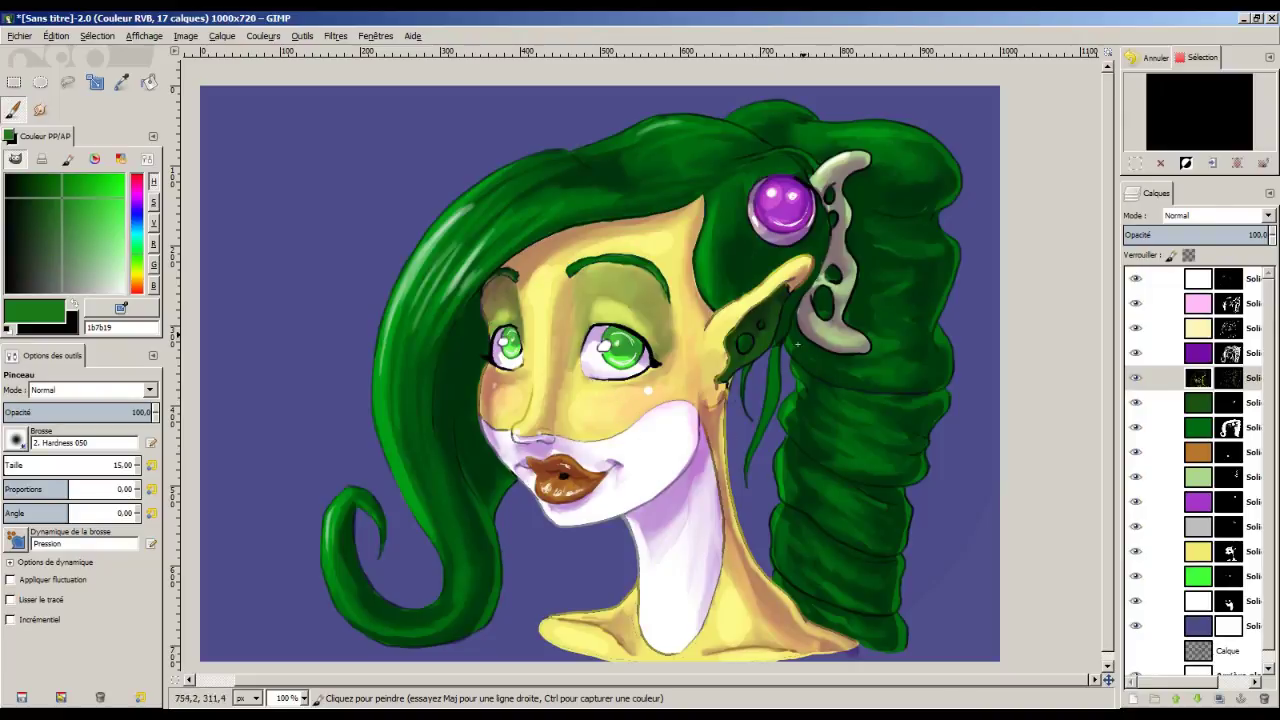
Sample purple 780b98 from the hair bead and paint over the bead's outline with it.
{"action": "left_click", "coordinate": [121, 82]}
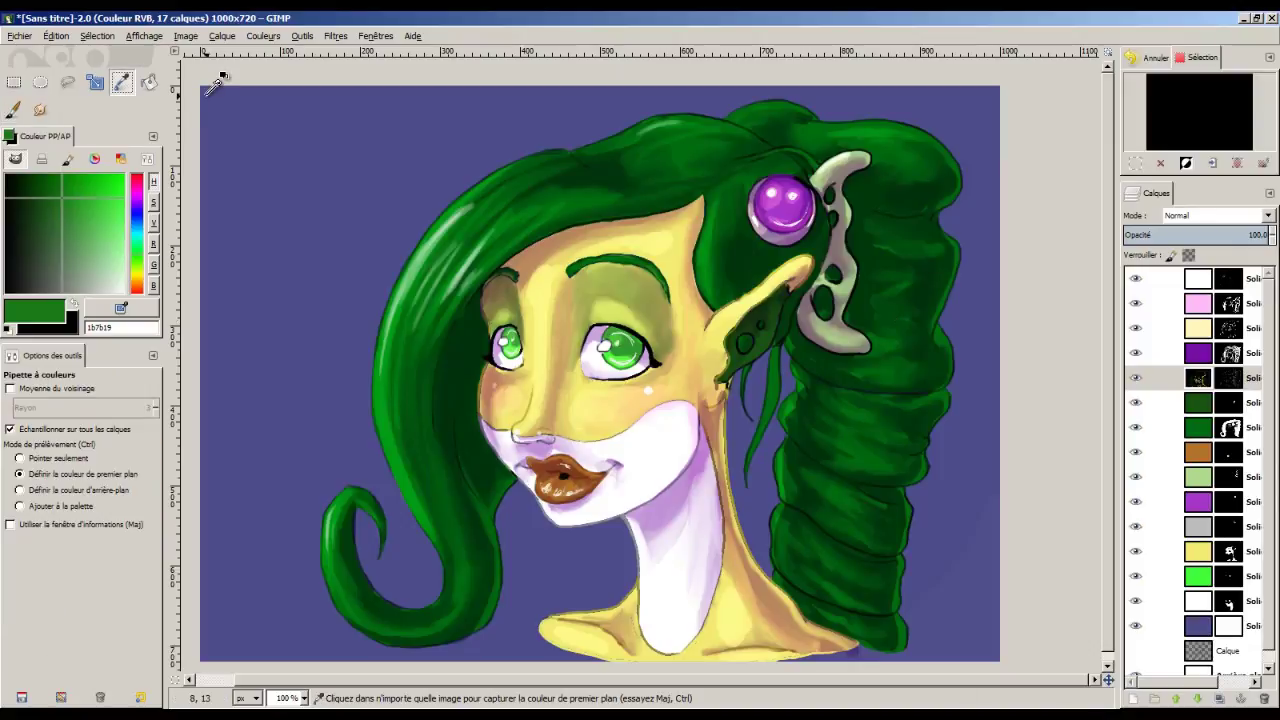
{"action": "left_click", "coordinate": [792, 205]}
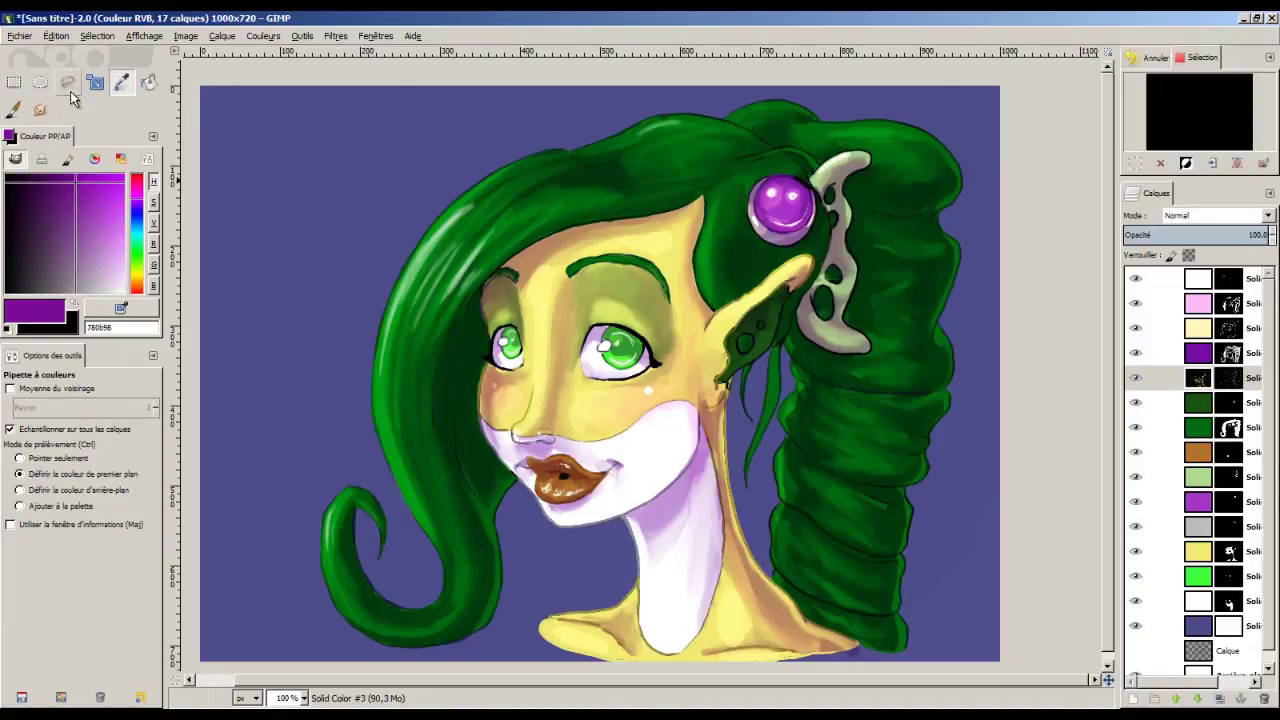
{"action": "left_click", "coordinate": [13, 109]}
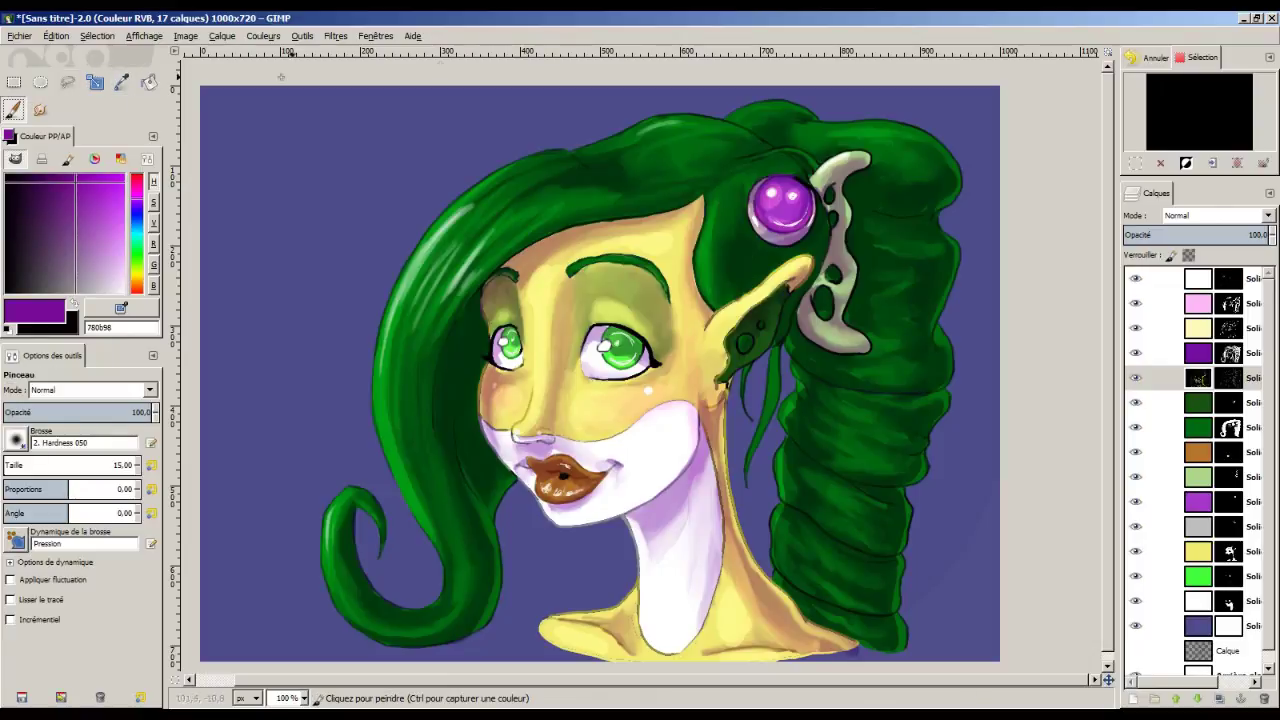
{"action": "left_click", "coordinate": [803, 181]}
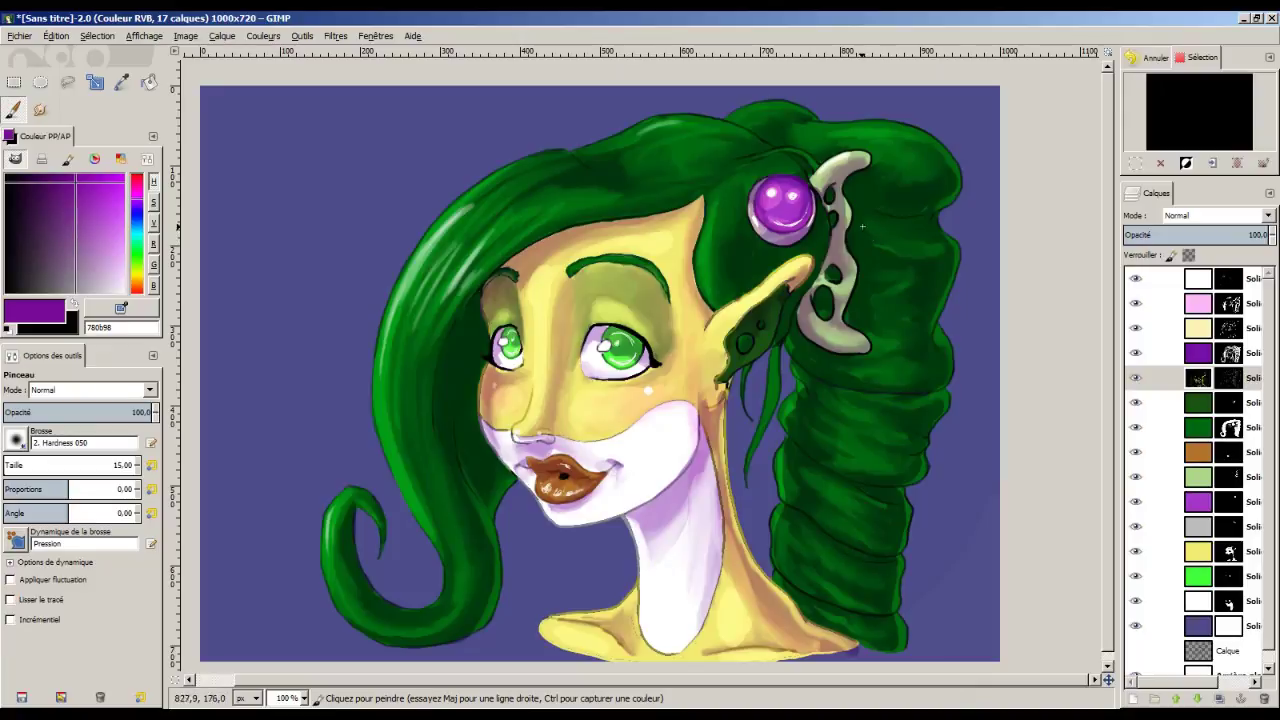
Sample the pale hair ornament's grey shading, darken it to 635b4c and paint over the outline of the ornament's large hole.
{"action": "left_click", "coordinate": [121, 81]}
{"action": "left_click", "coordinate": [834, 338]}
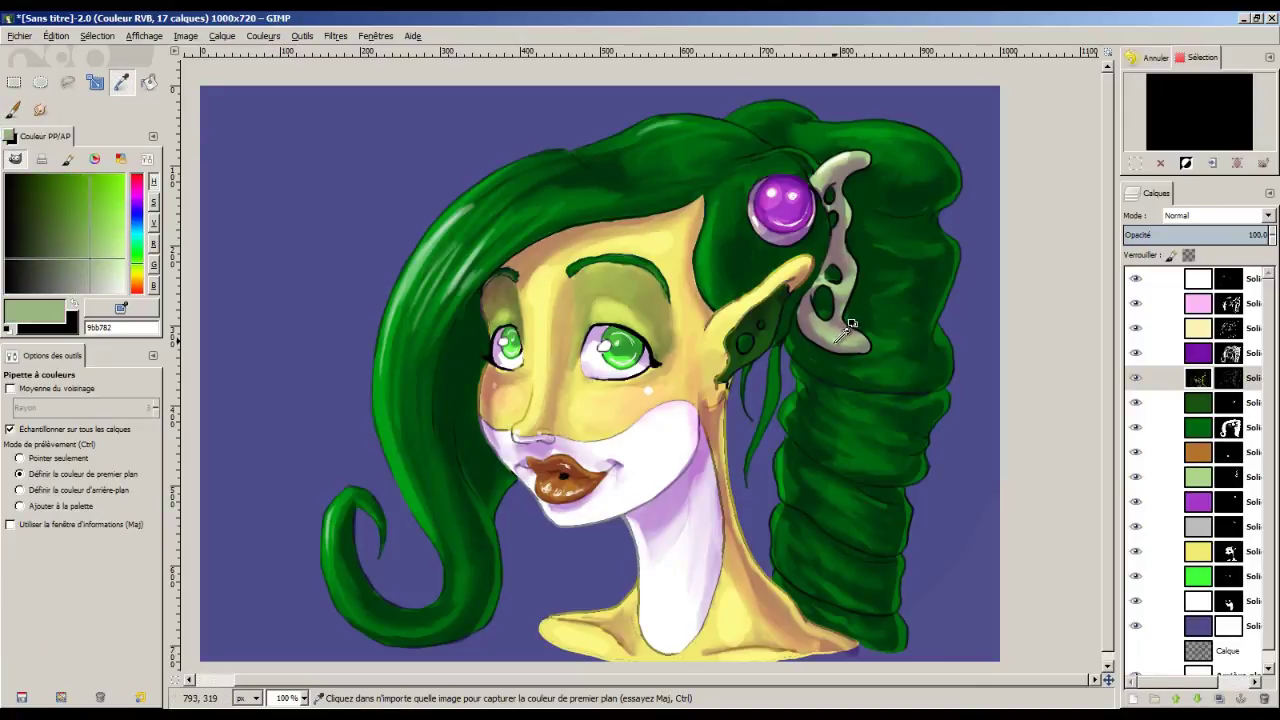
{"action": "left_click", "coordinate": [829, 335]}
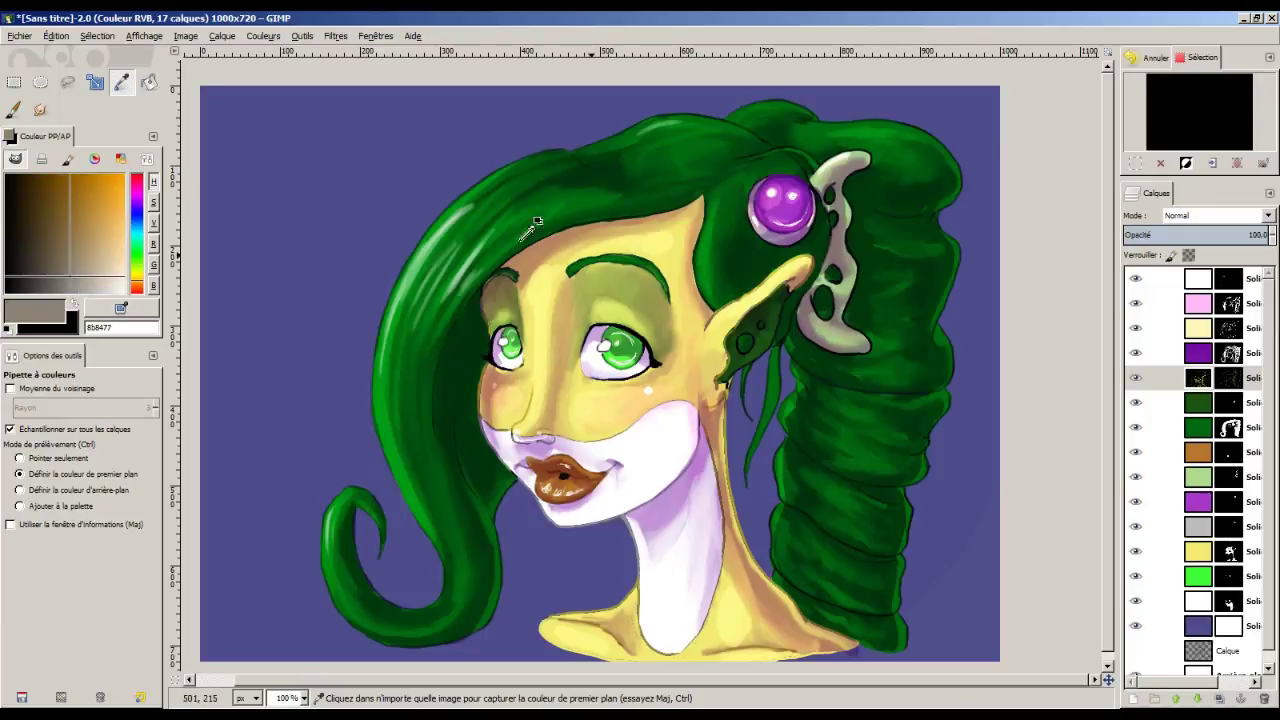
{"action": "left_click", "coordinate": [52, 266]}
{"action": "key", "text": "p"}
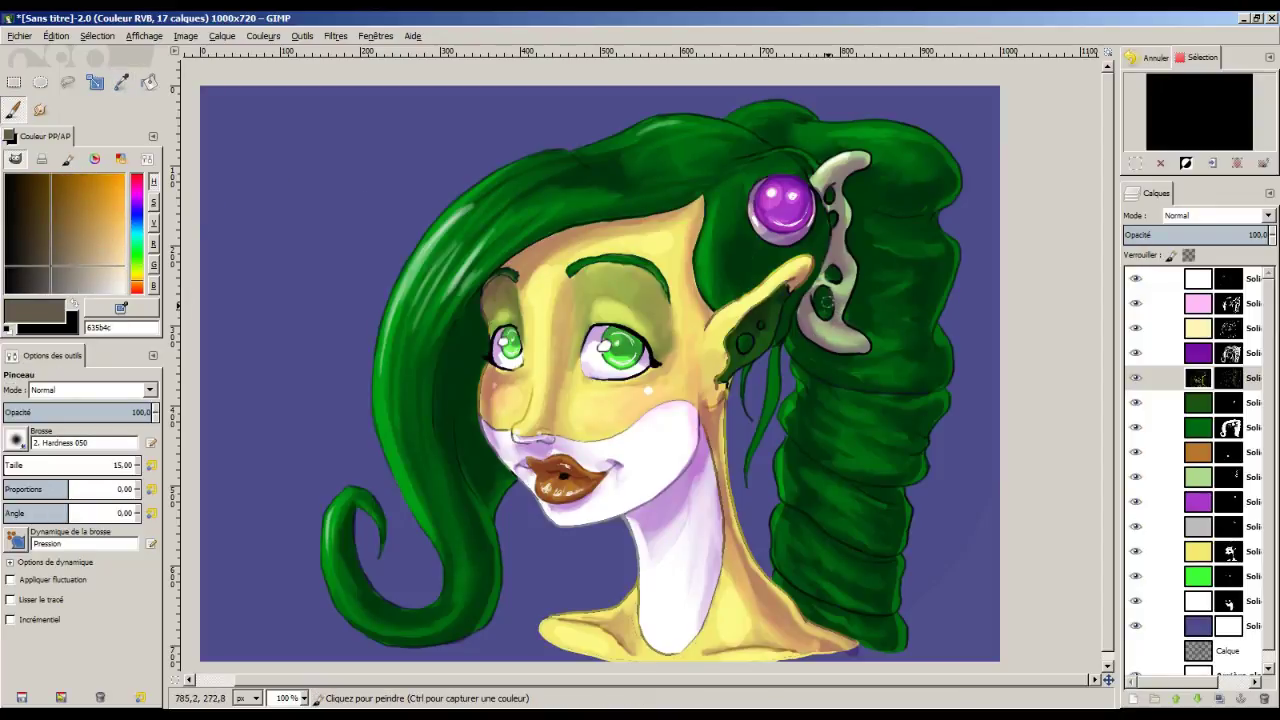
{"action": "left_click", "coordinate": [818, 300]}
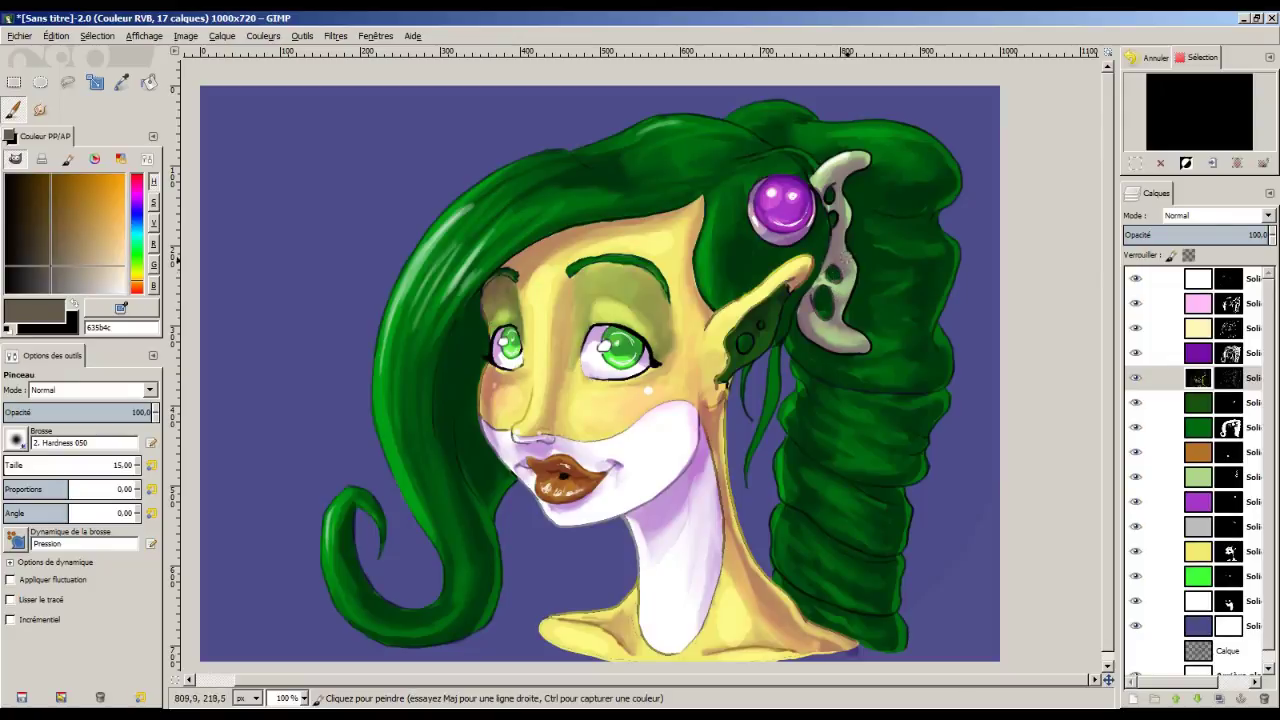